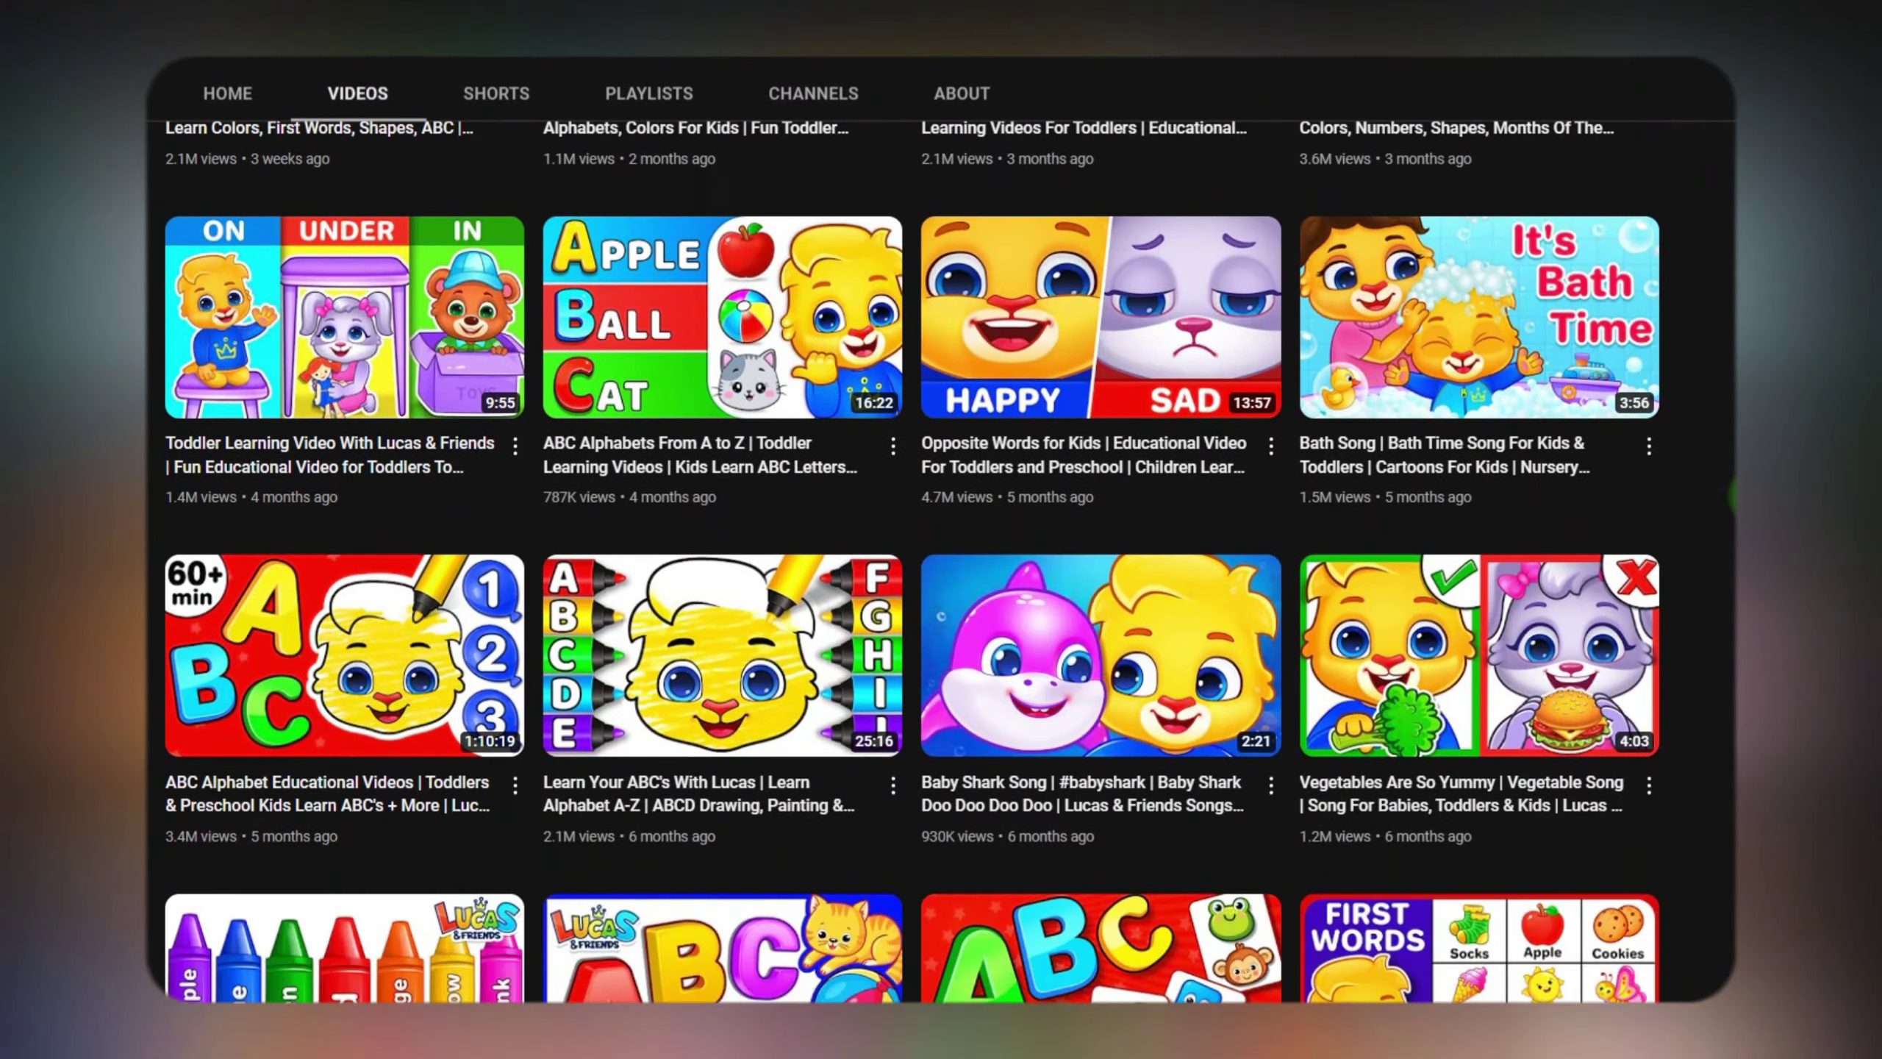
scroll(941, 563, down, 10)
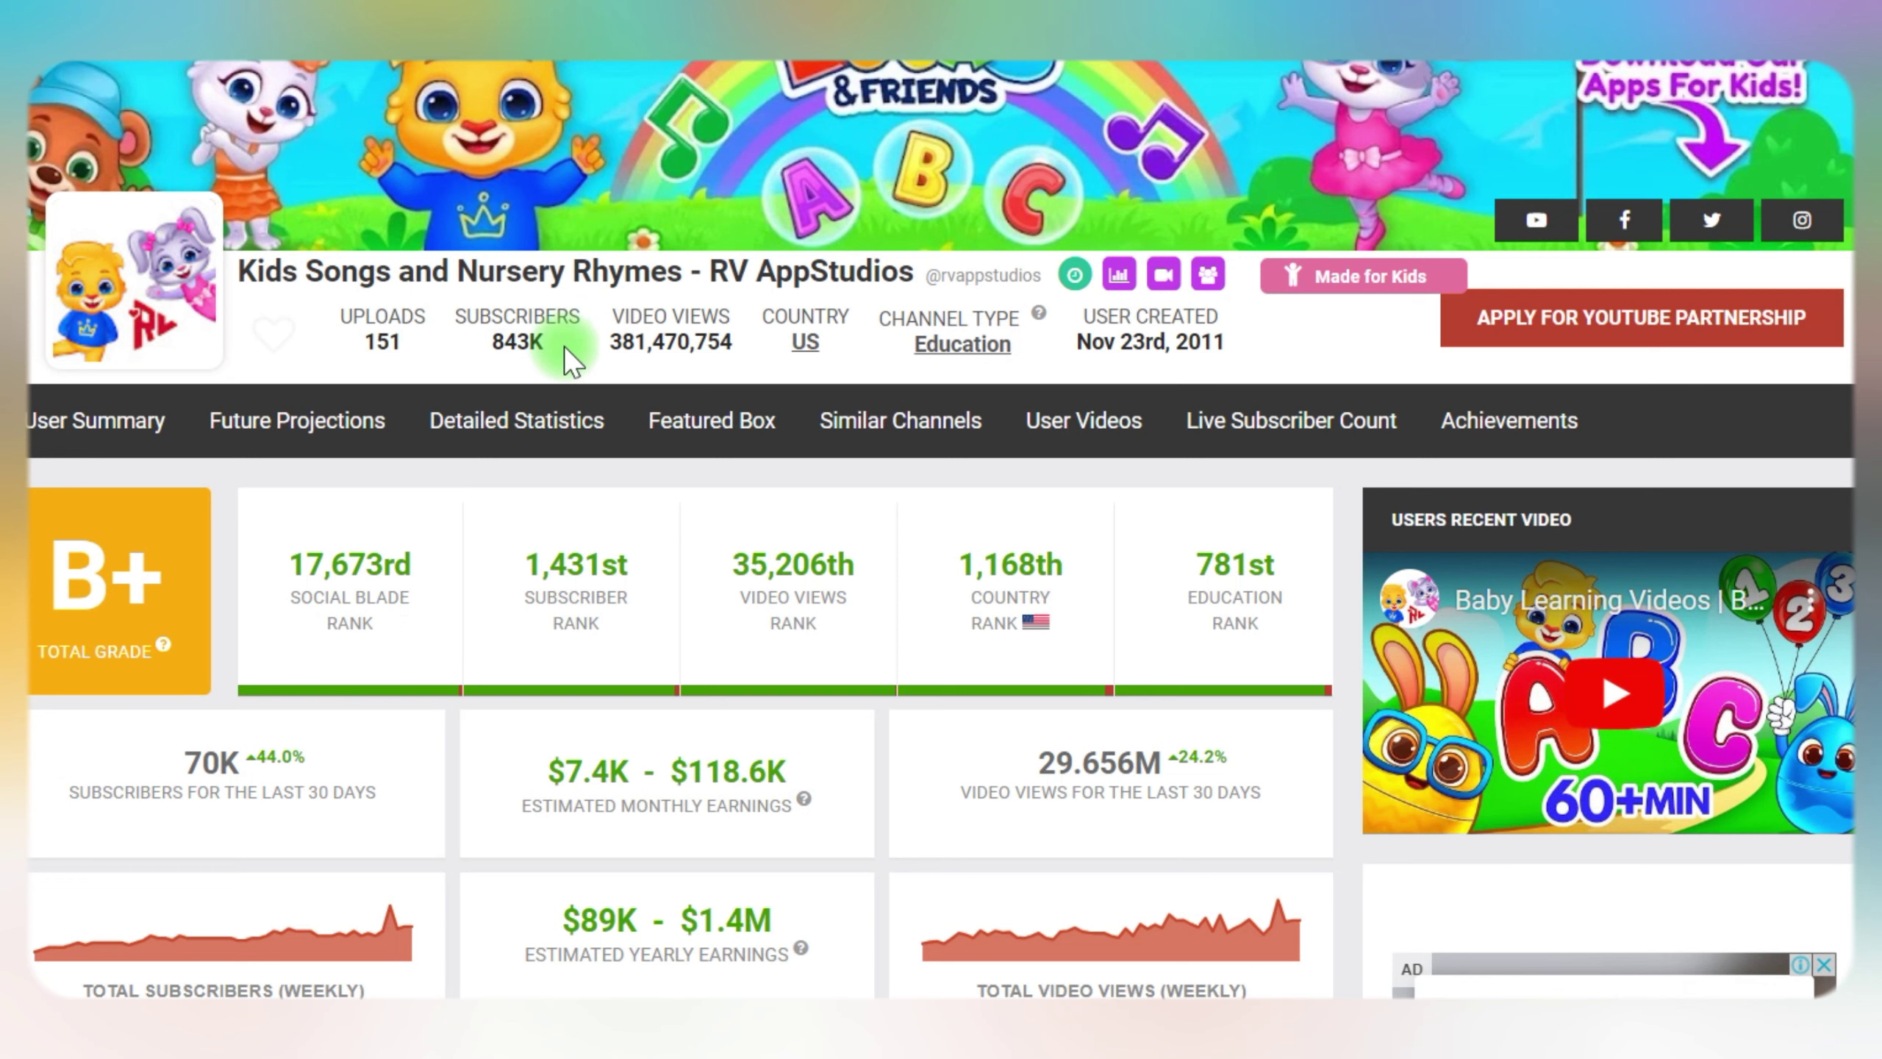
drag(565, 346, 453, 311)
drag(550, 773, 693, 753)
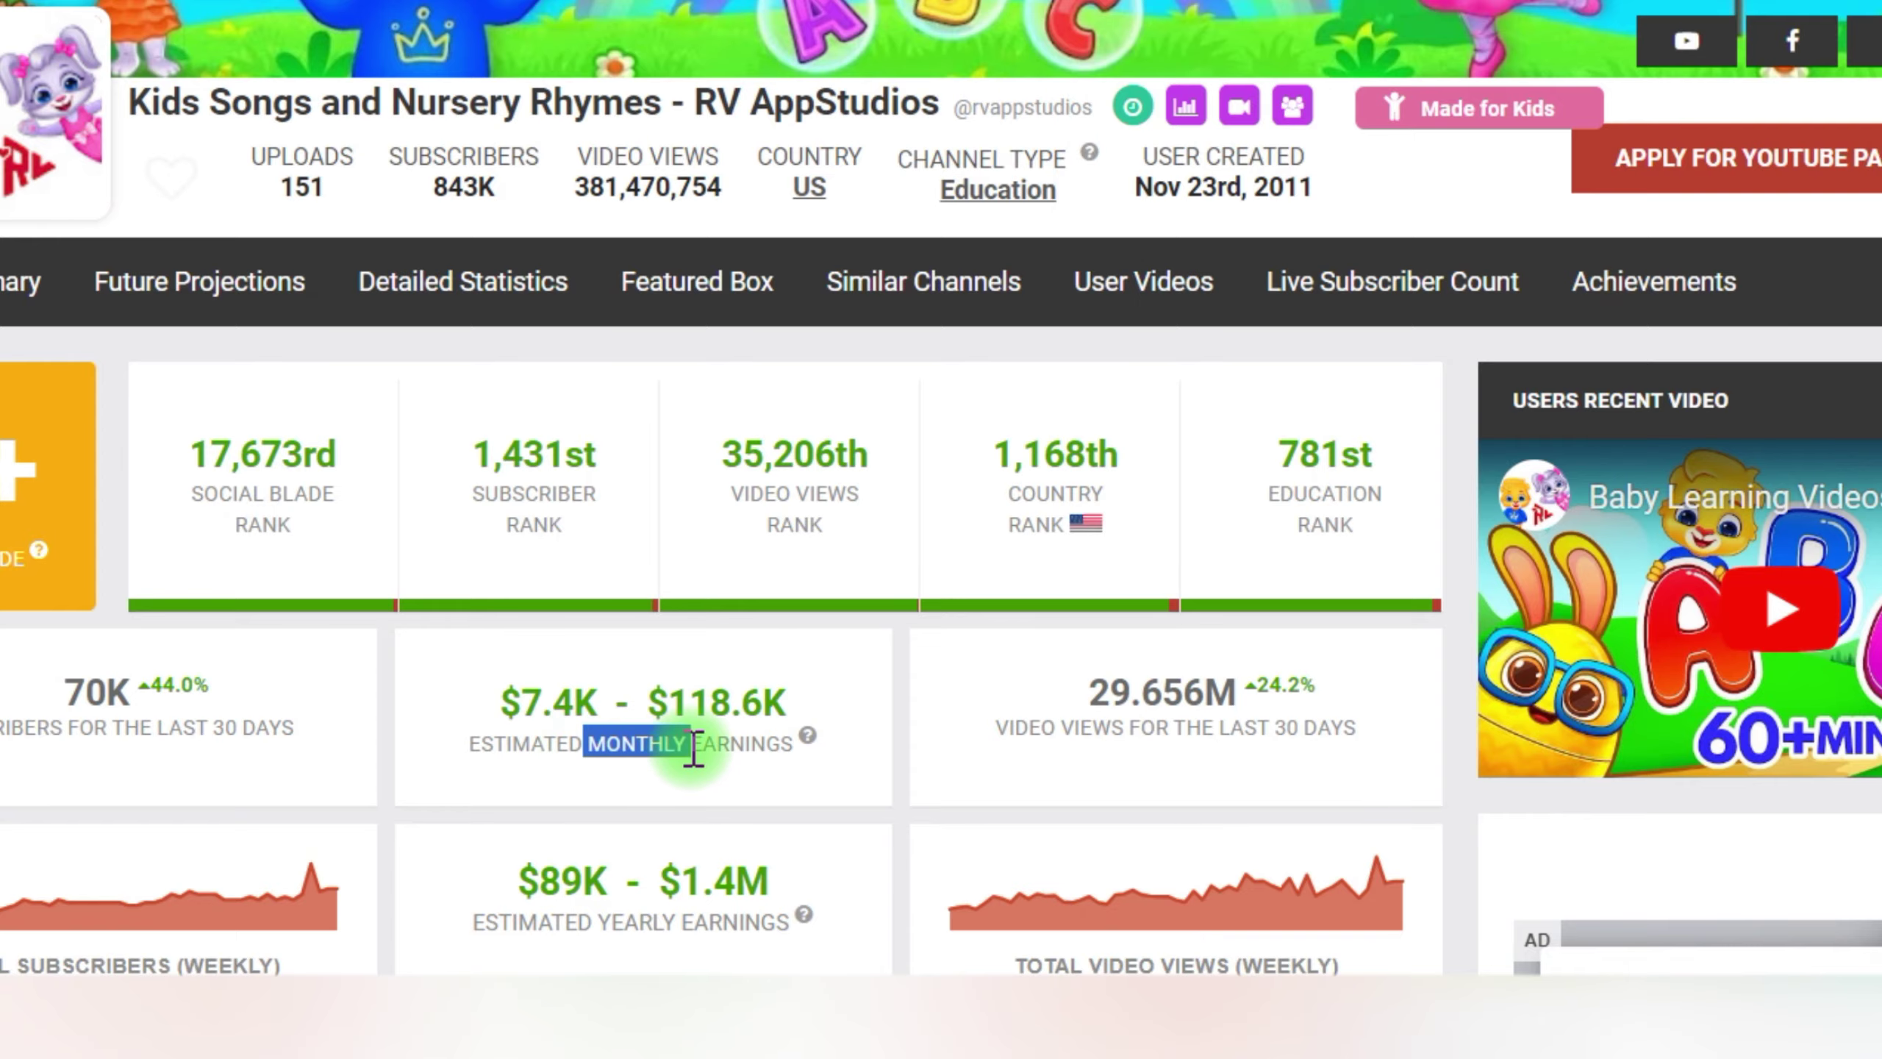
click(825, 675)
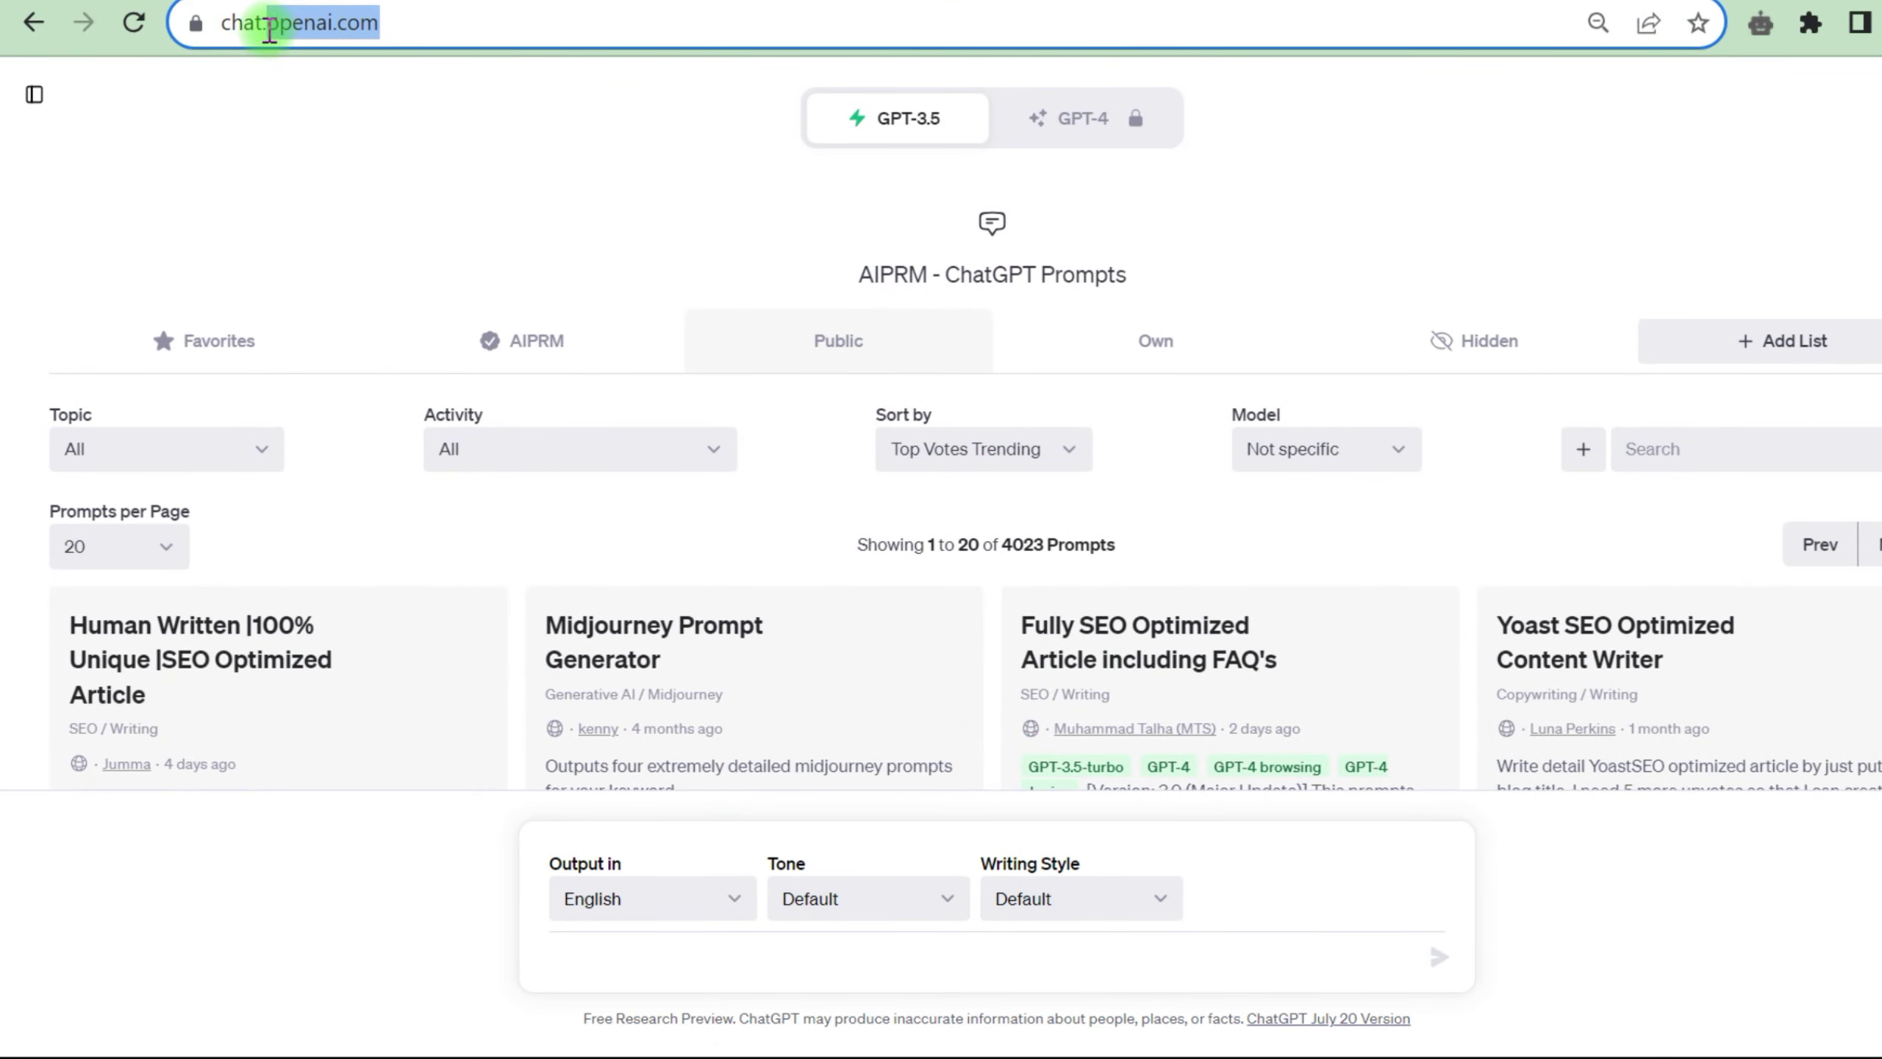
Choose the AIPRM YouTube Script Creator prompt template in ChatGPT
click(433, 144)
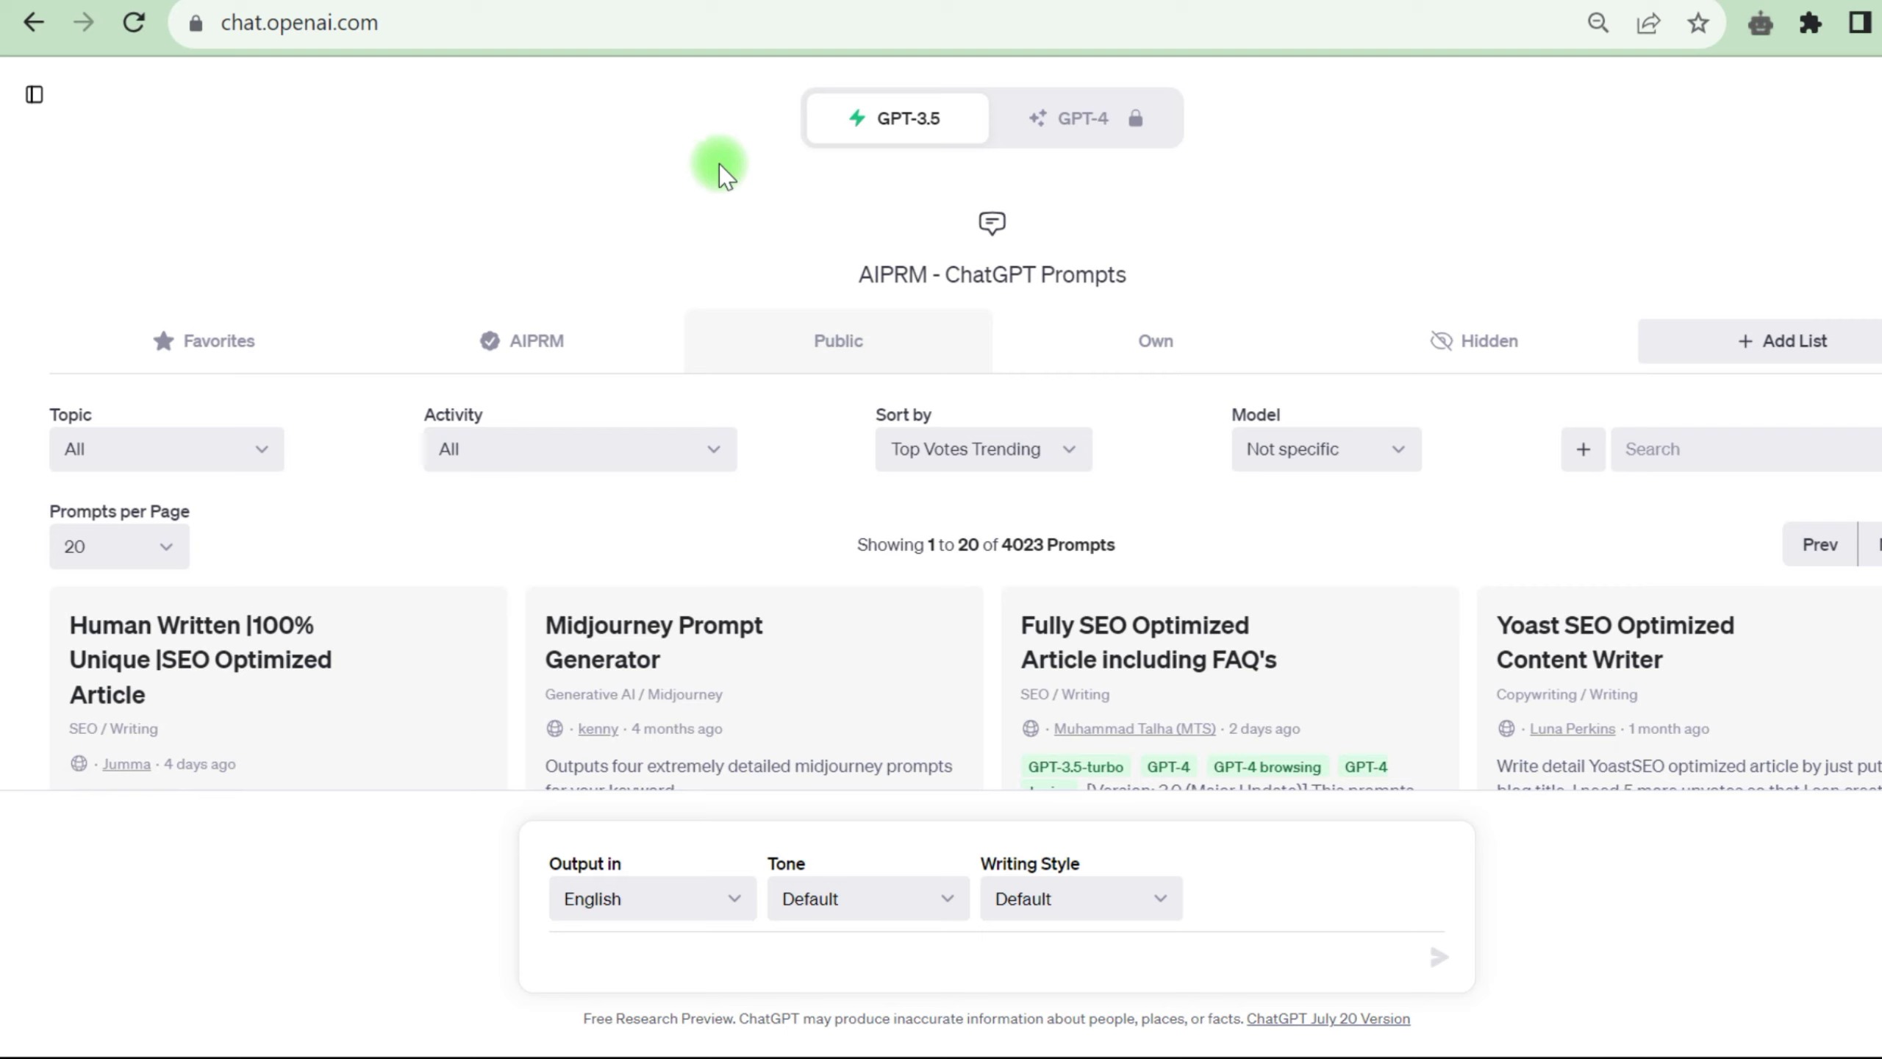
mouse_move(889, 137)
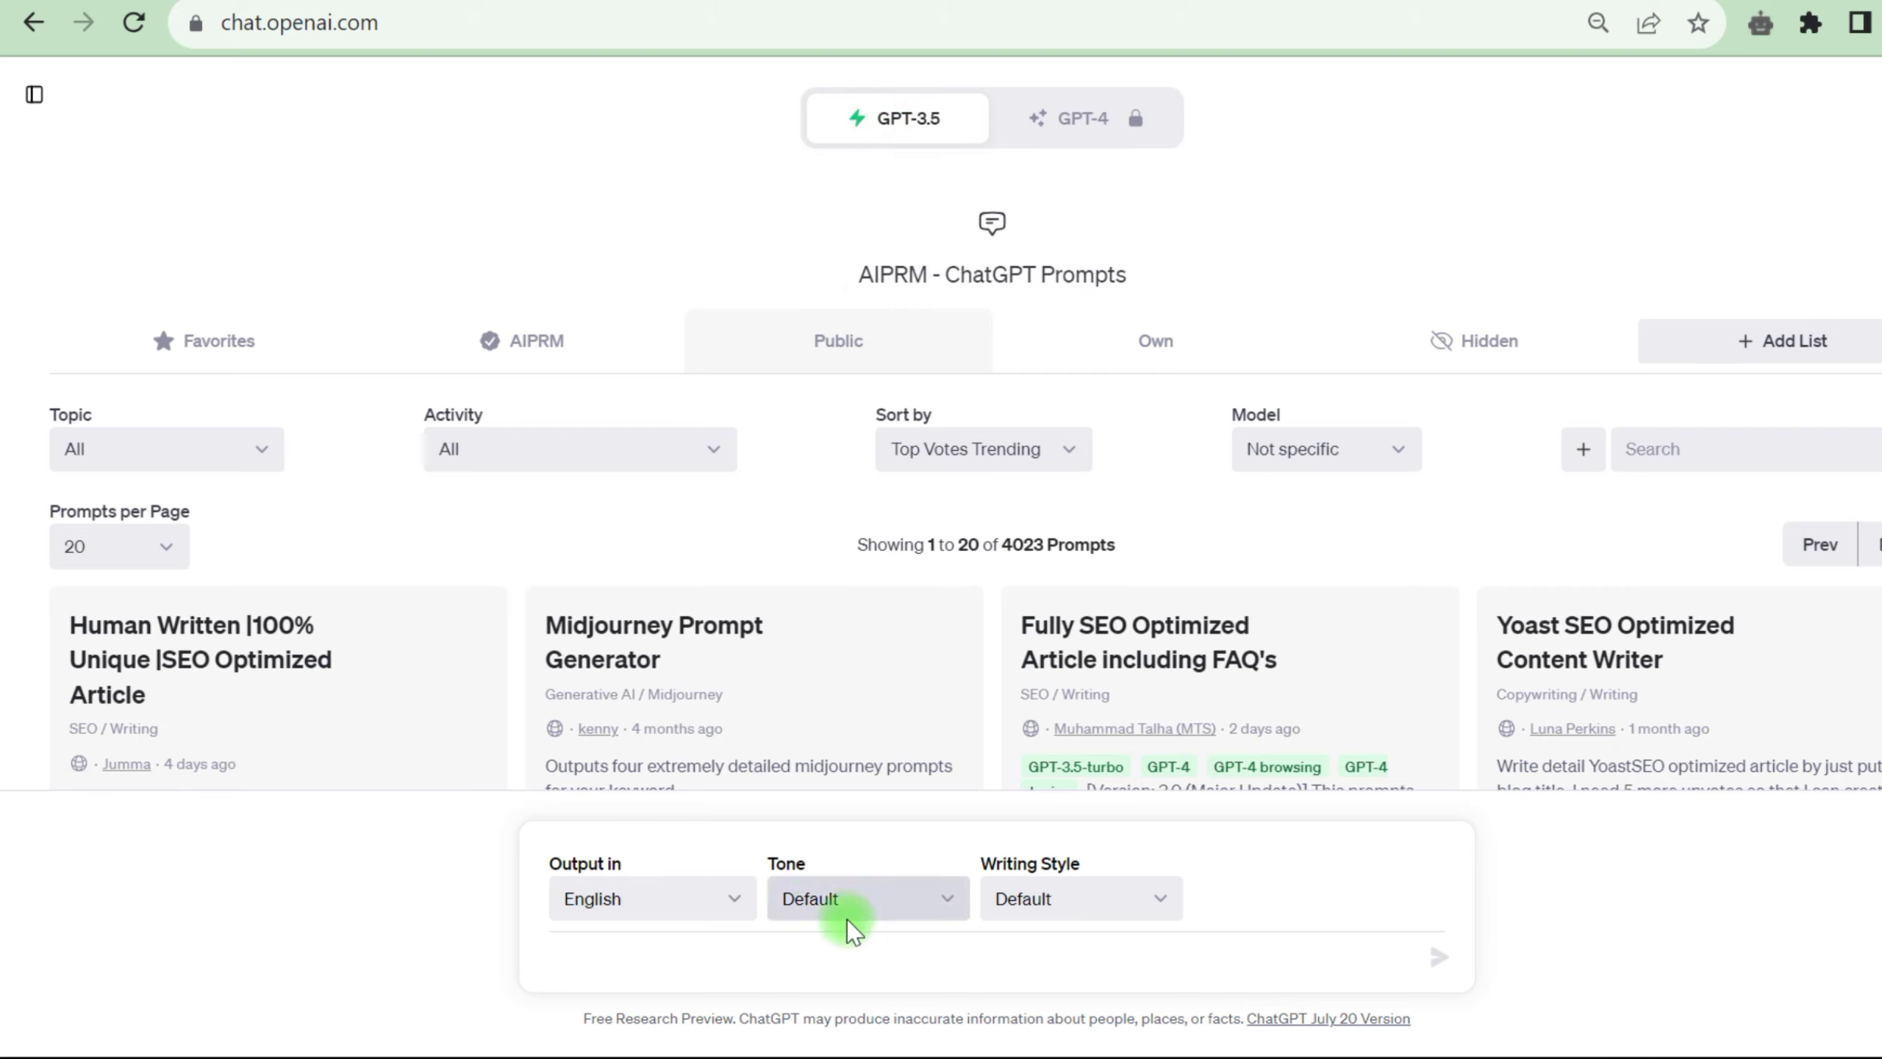
scroll(895, 561, down, 5)
scroll(891, 567, down, 10)
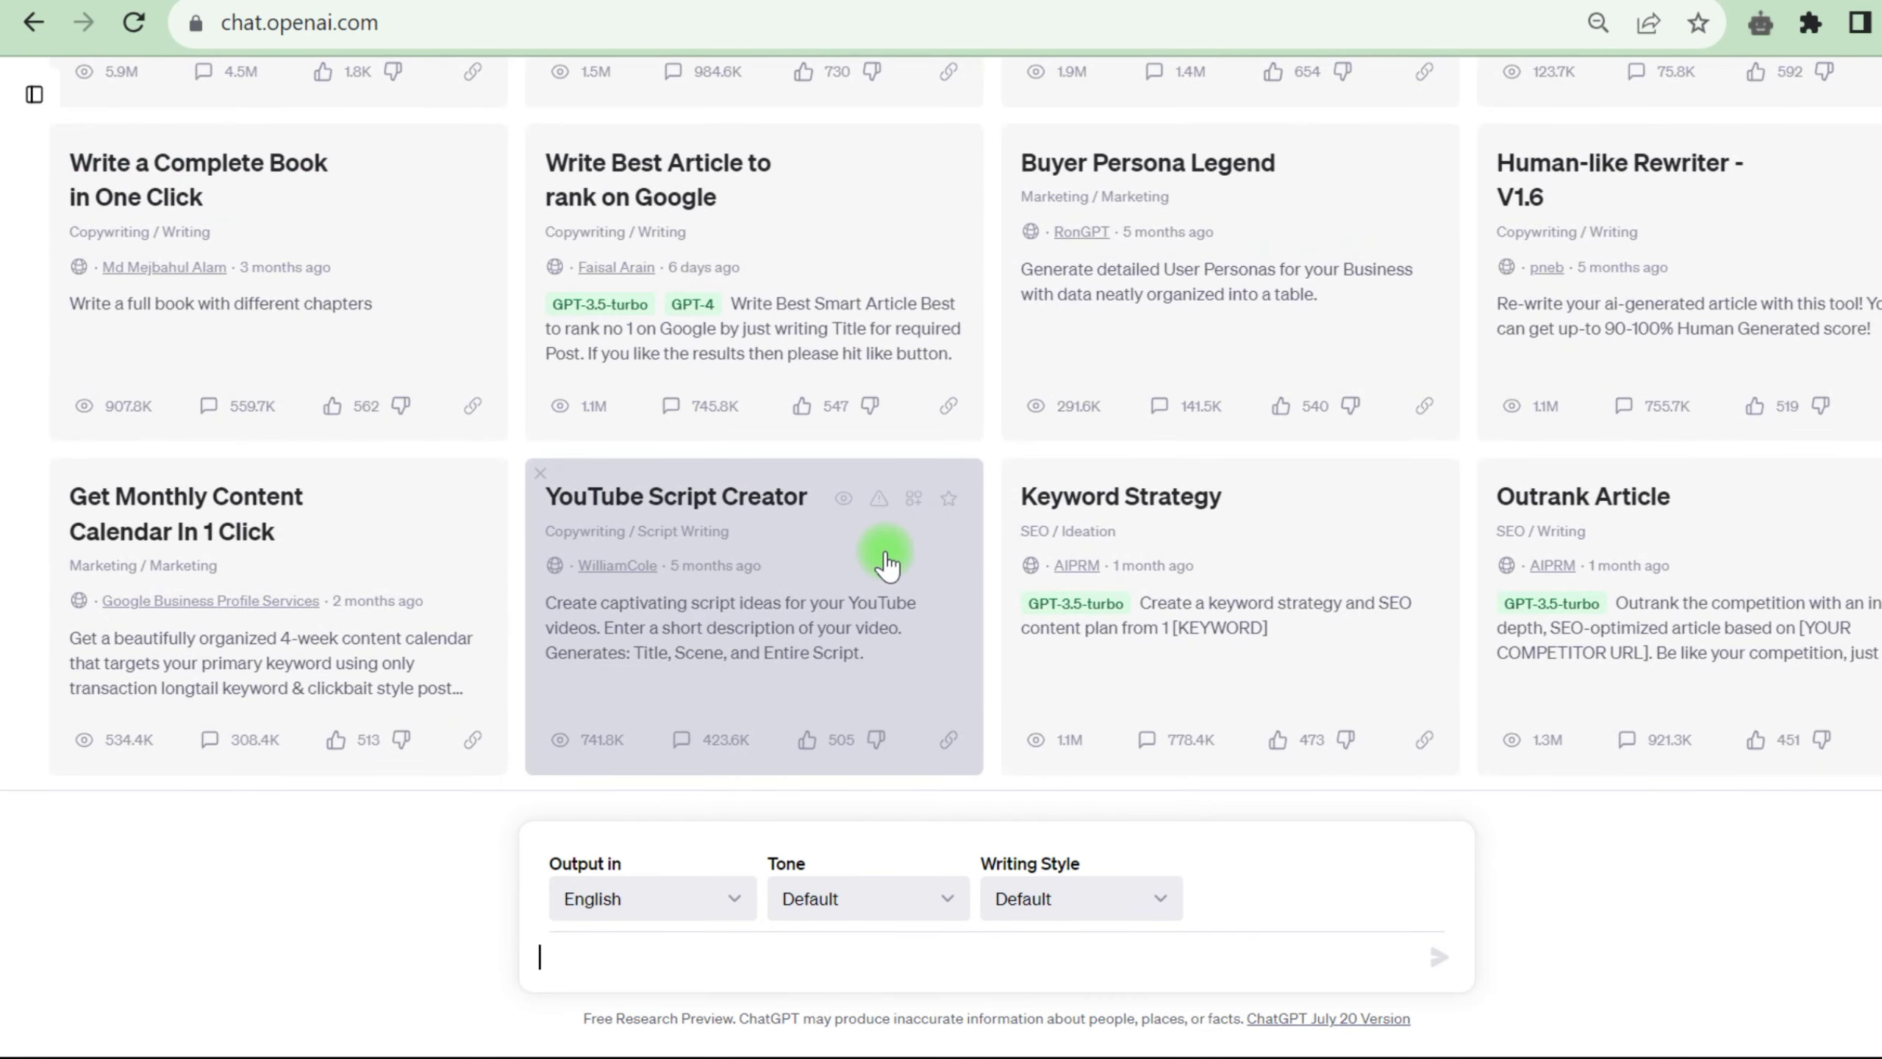
scroll(874, 552, up, 2)
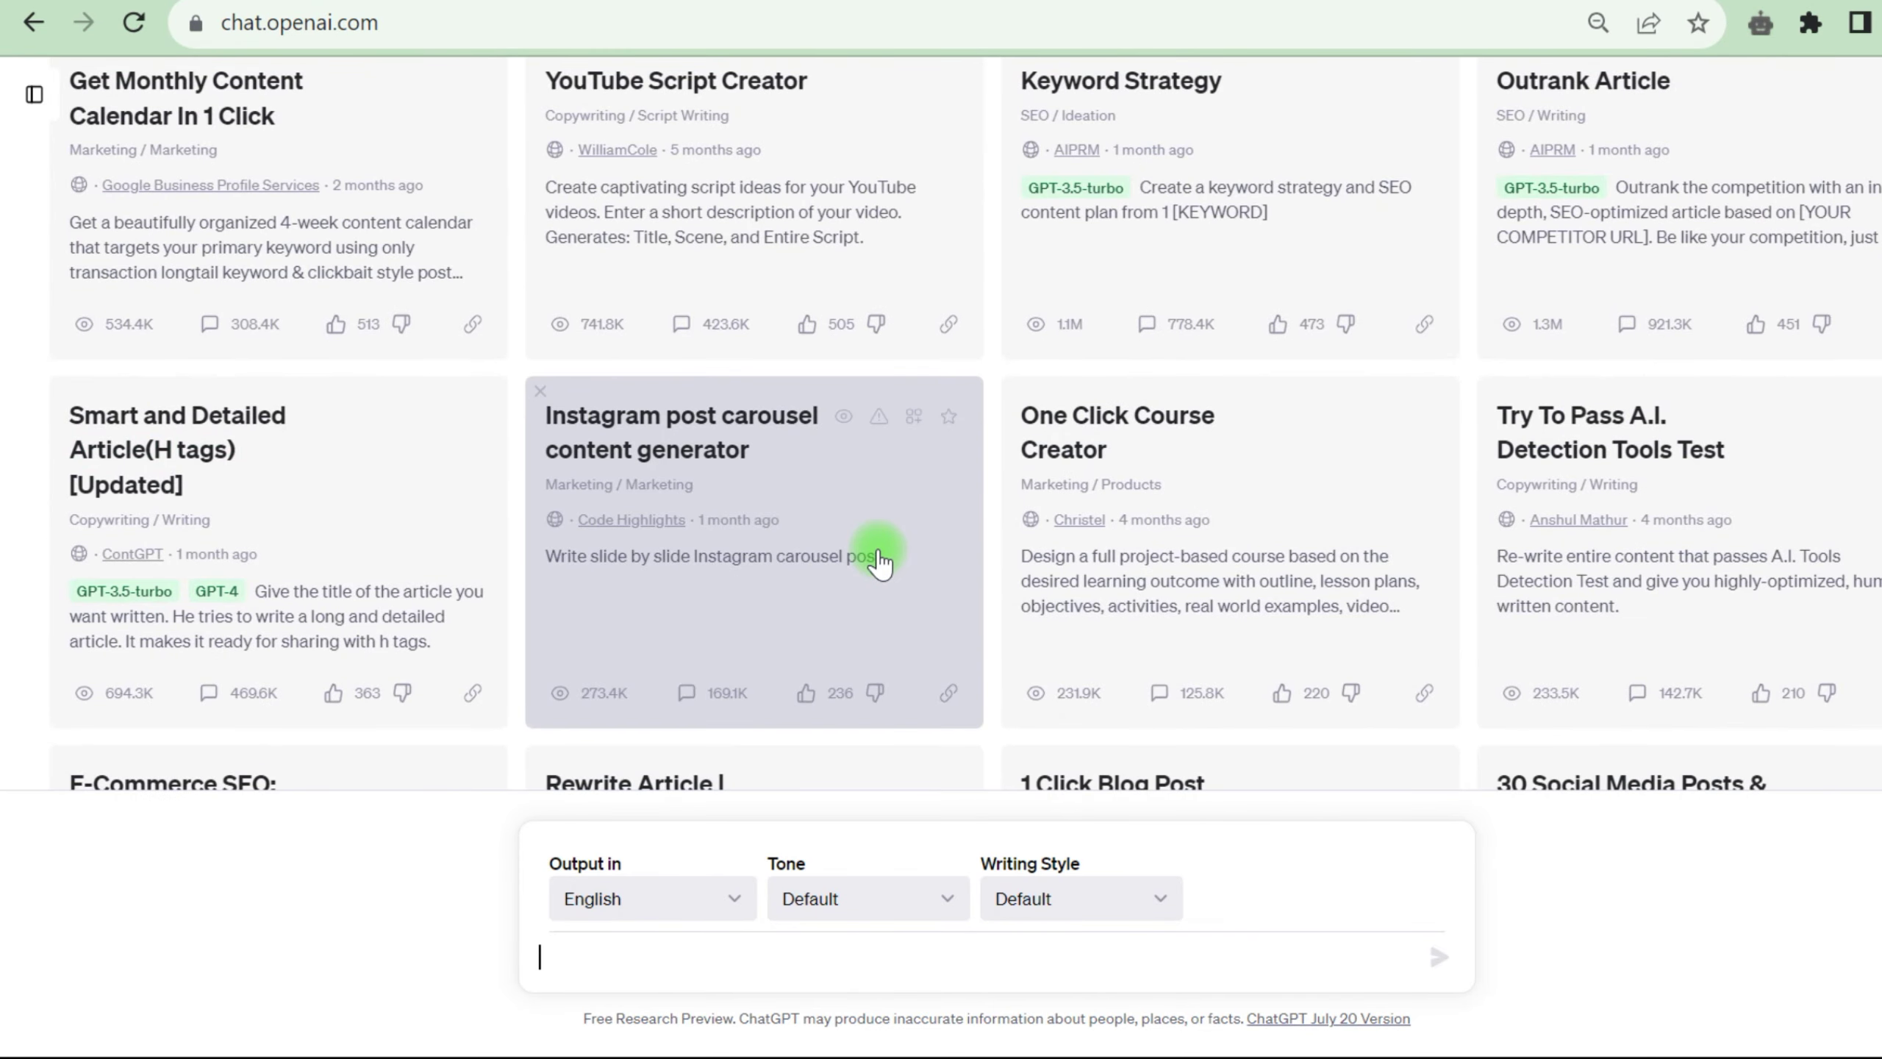
scroll(874, 556, up, 5)
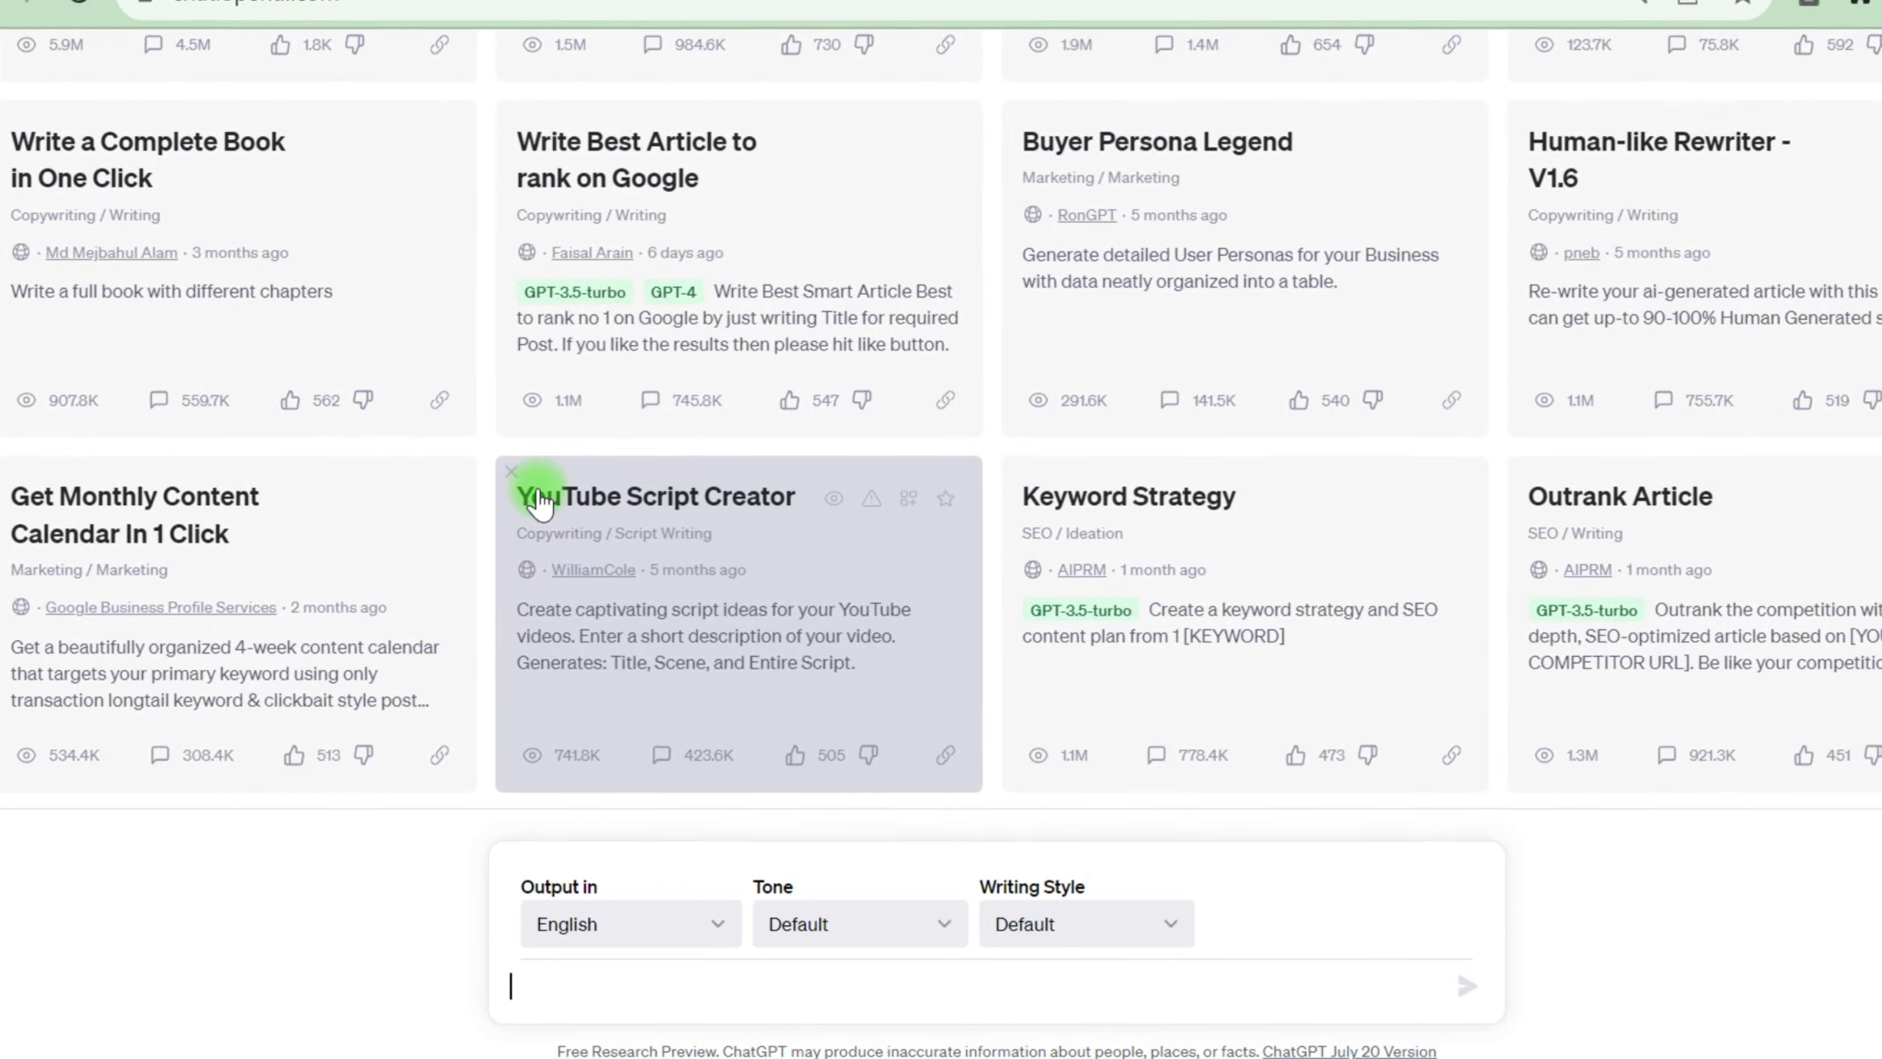
click(776, 535)
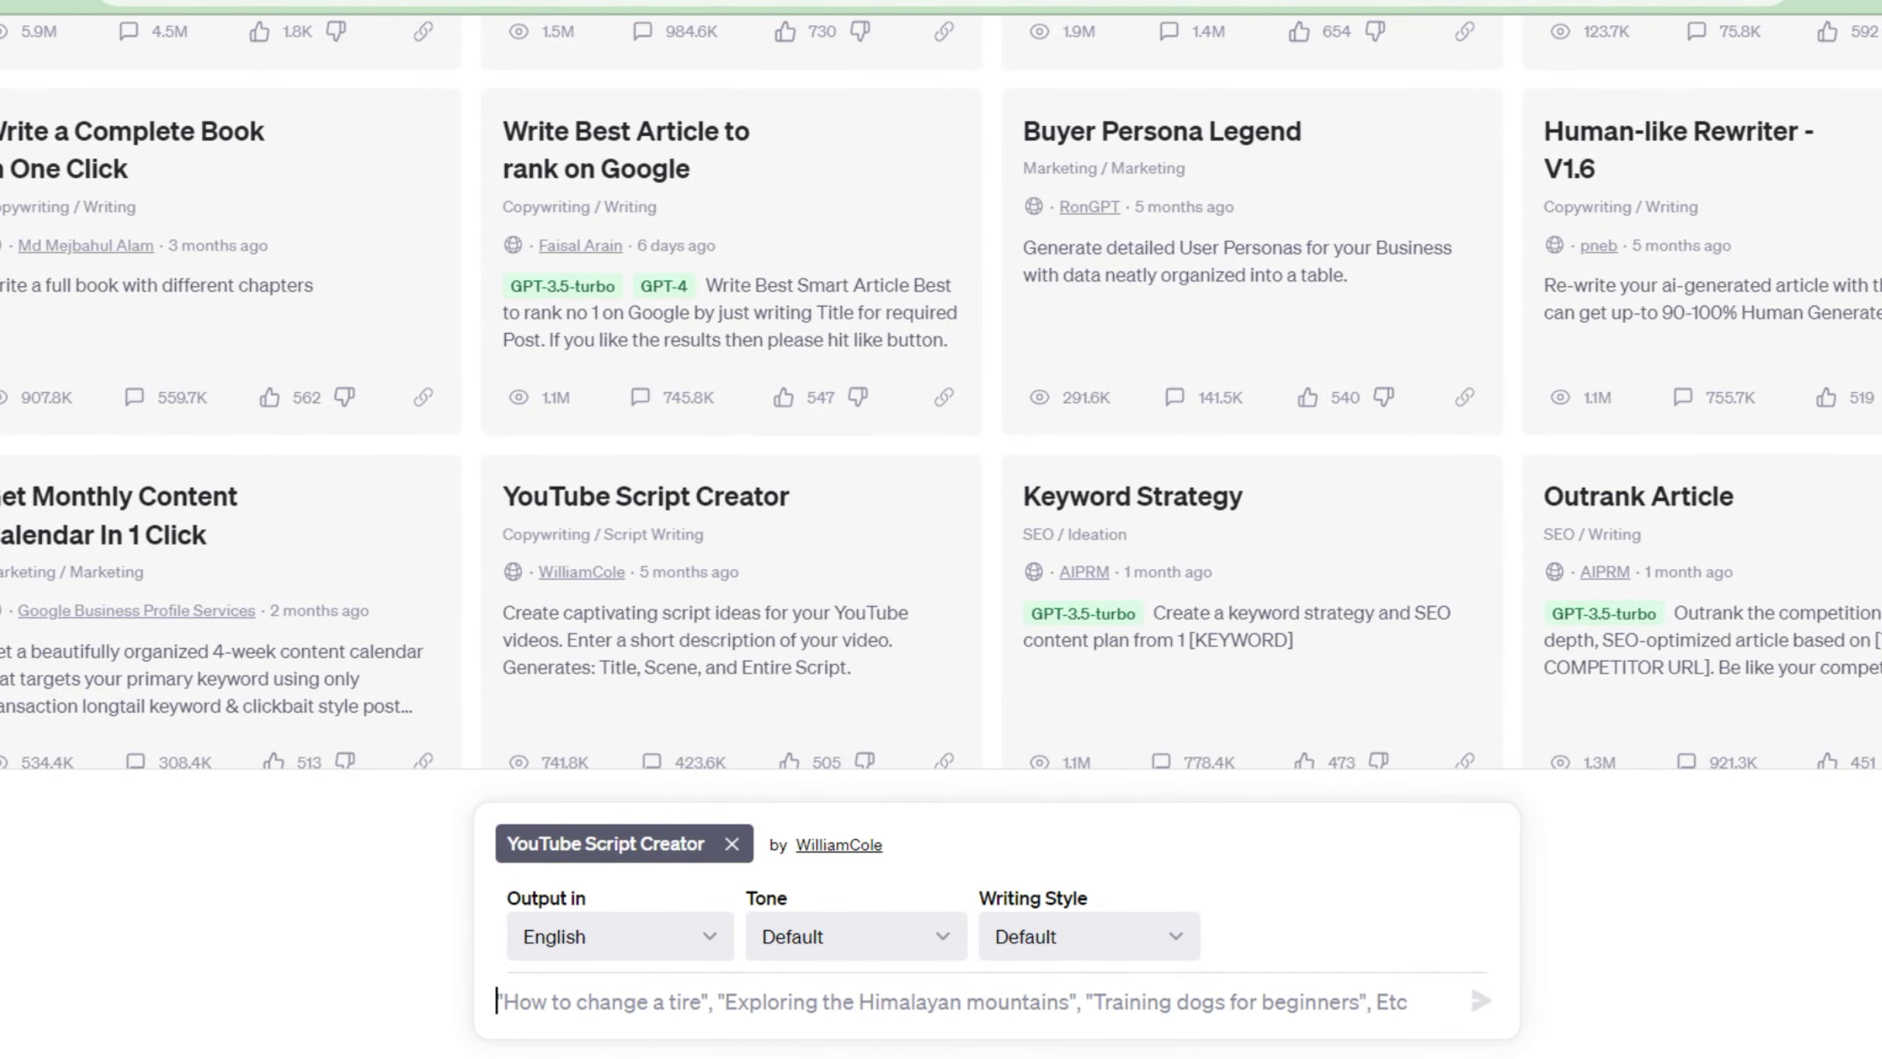
Request a child learning script about various birds and review the generated script
text(write a child learning sc)
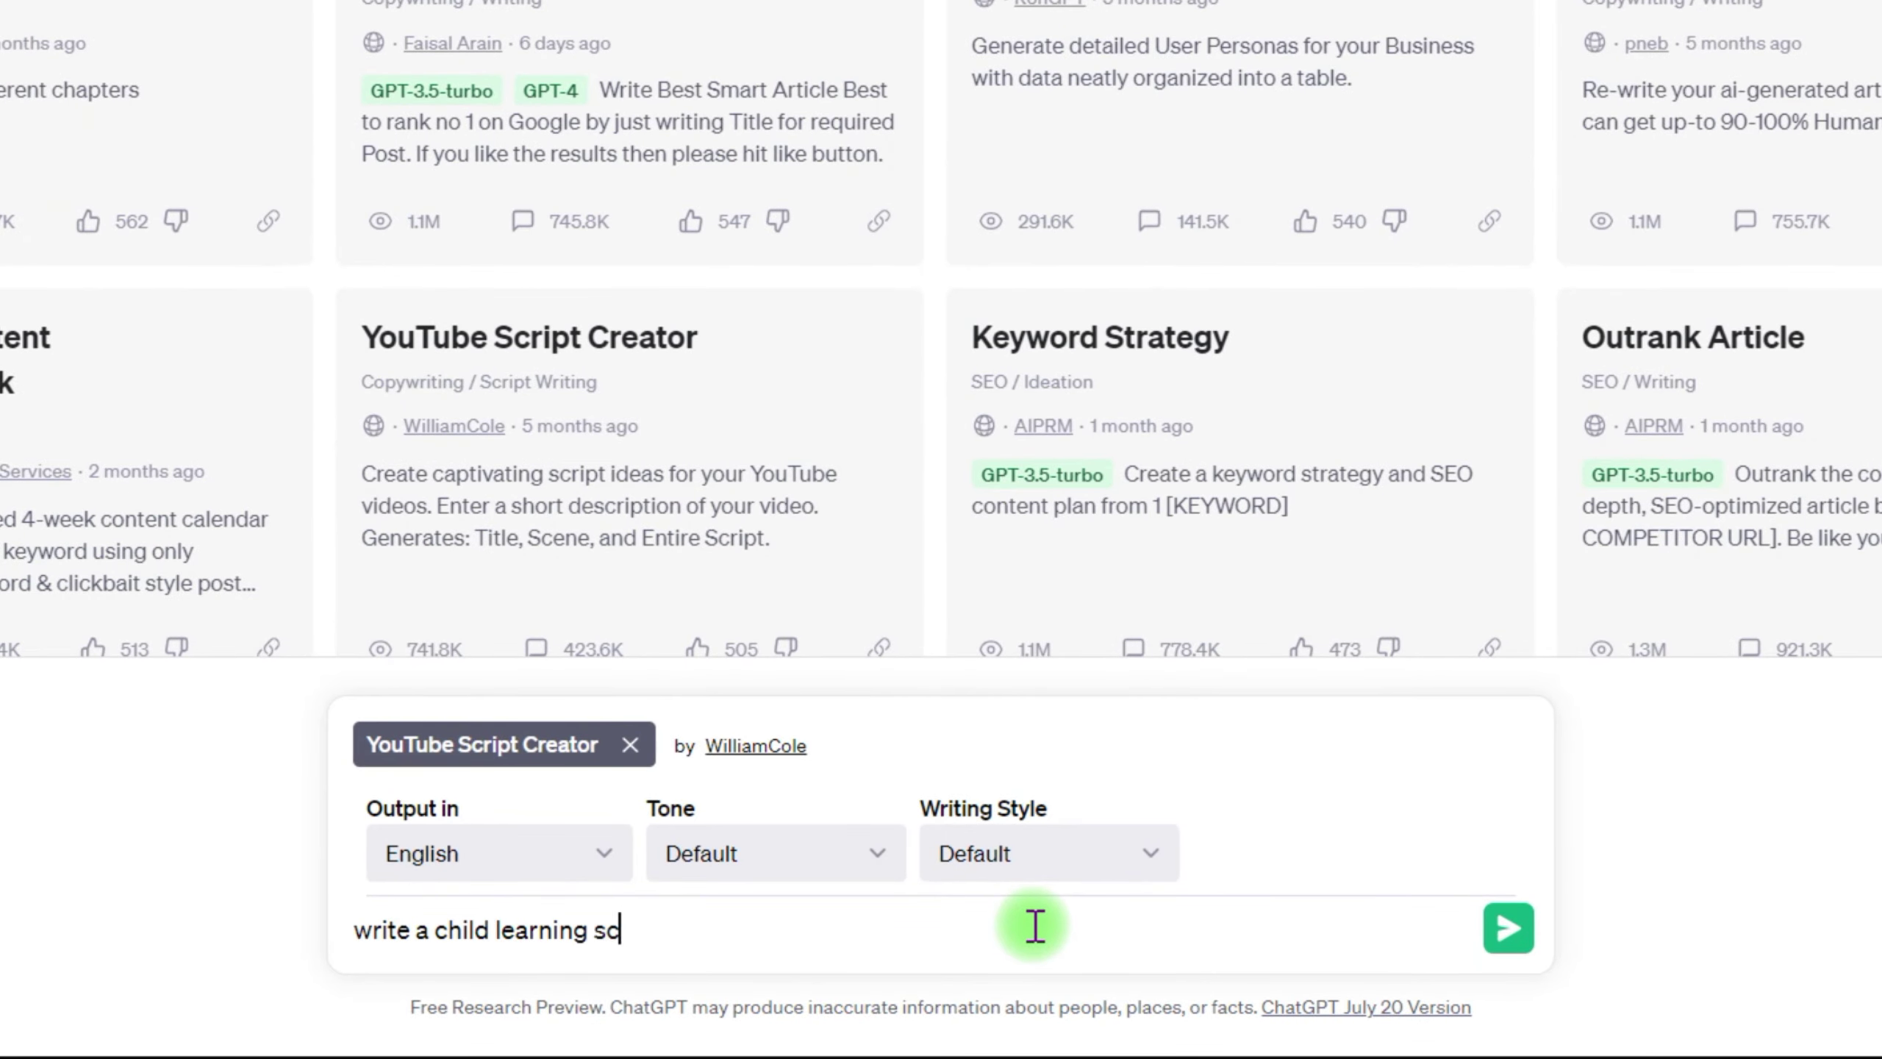
text(ript aboutvarious birds)
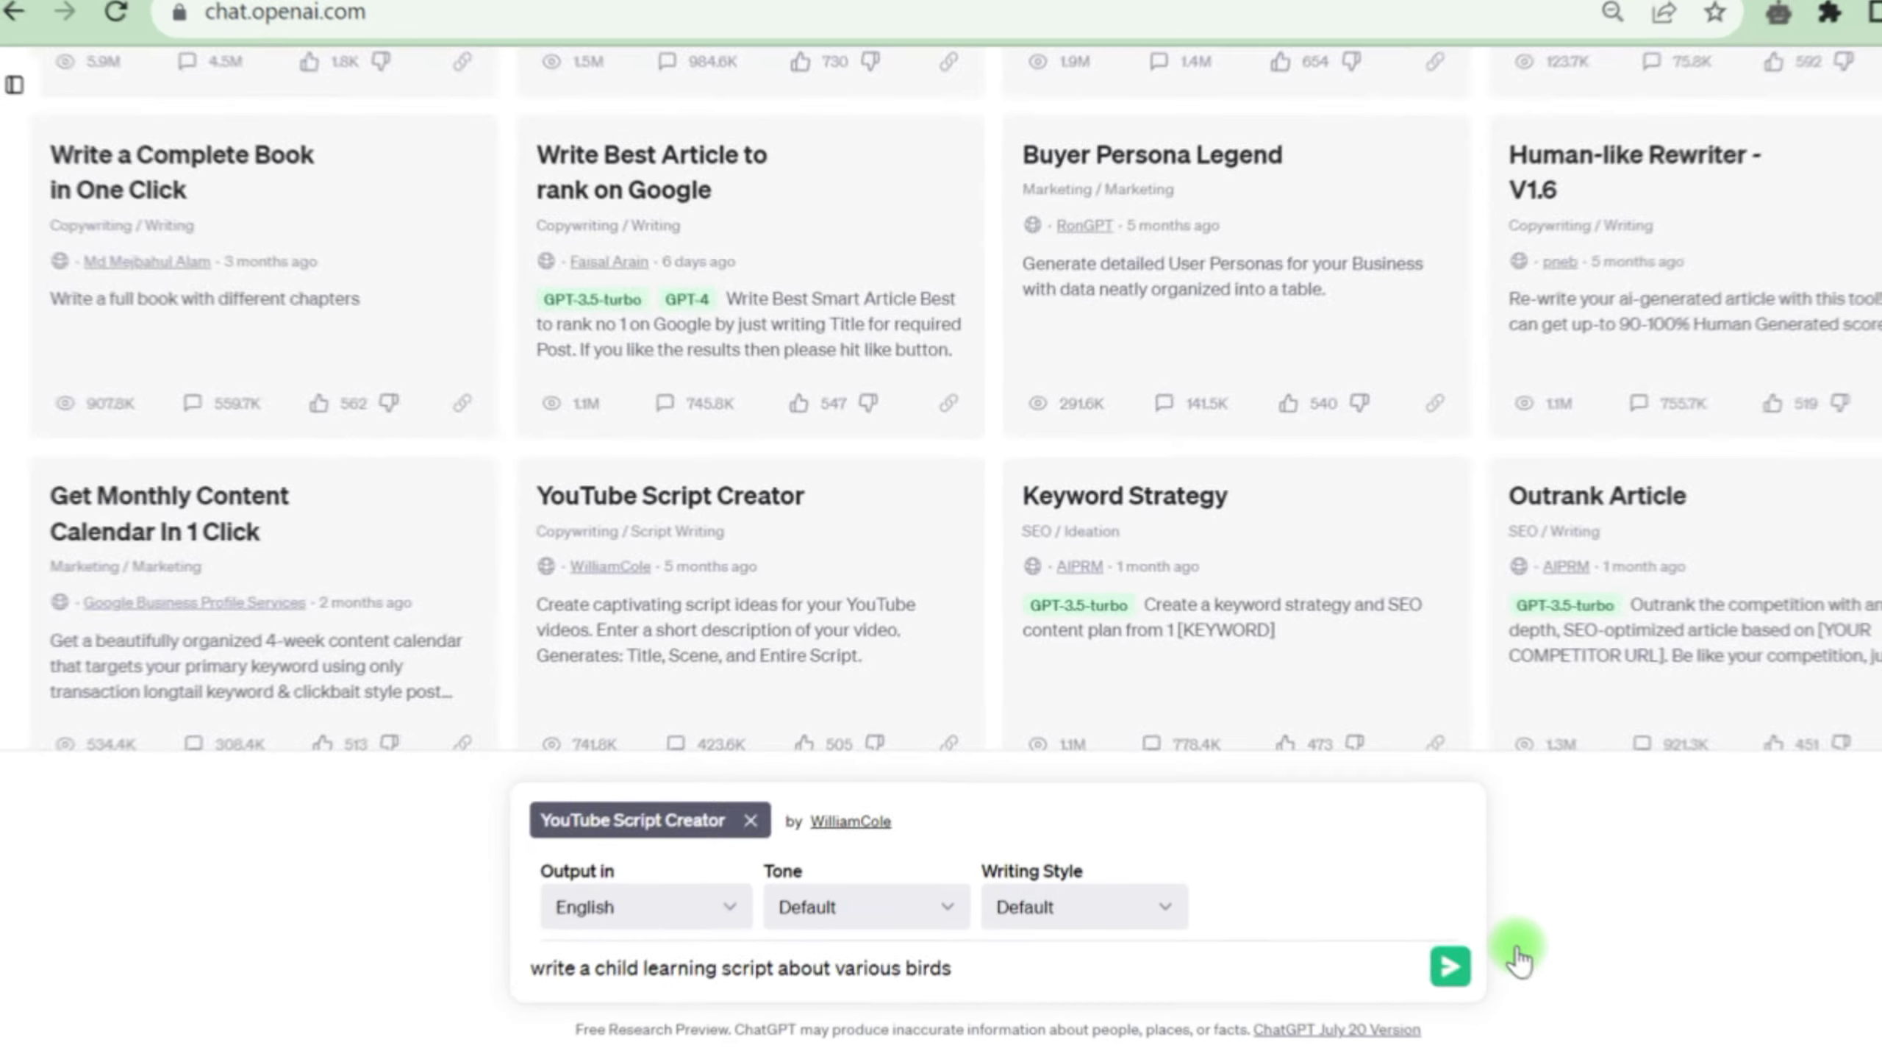
click(1509, 929)
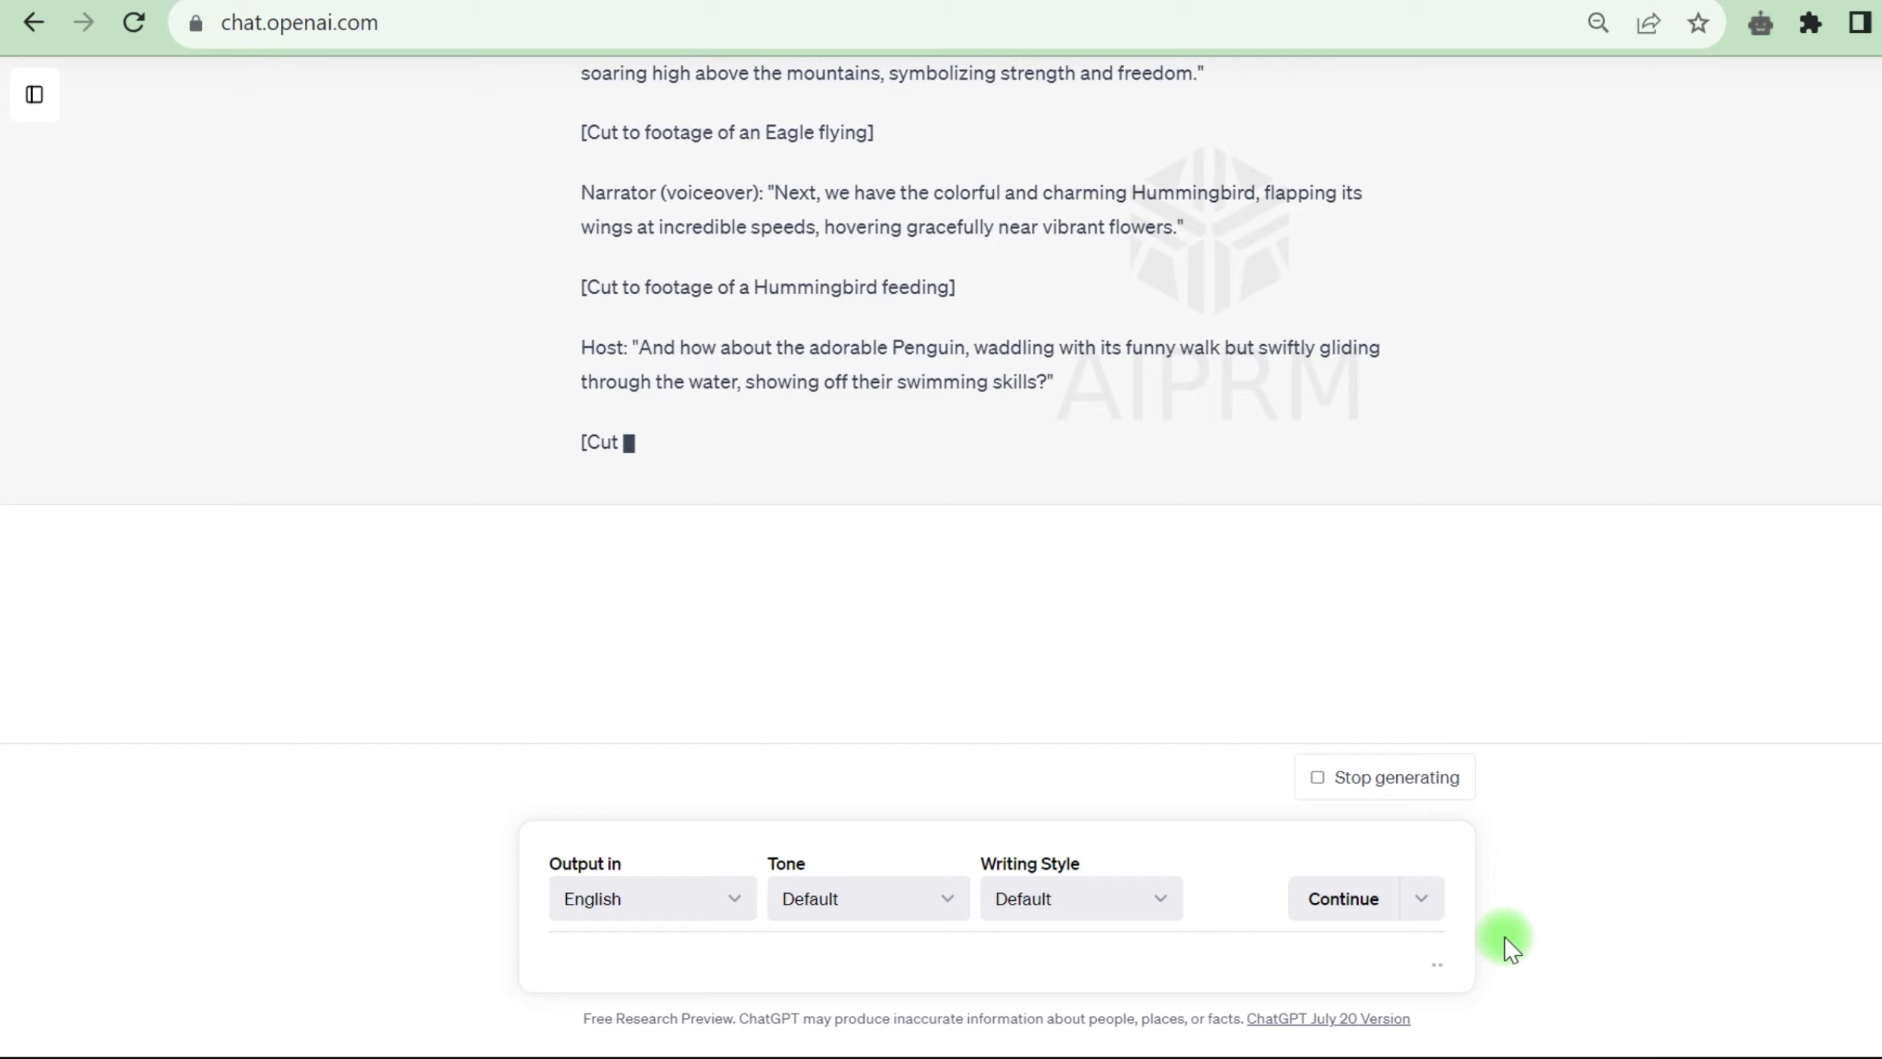
scroll(1388, 609, up, 3)
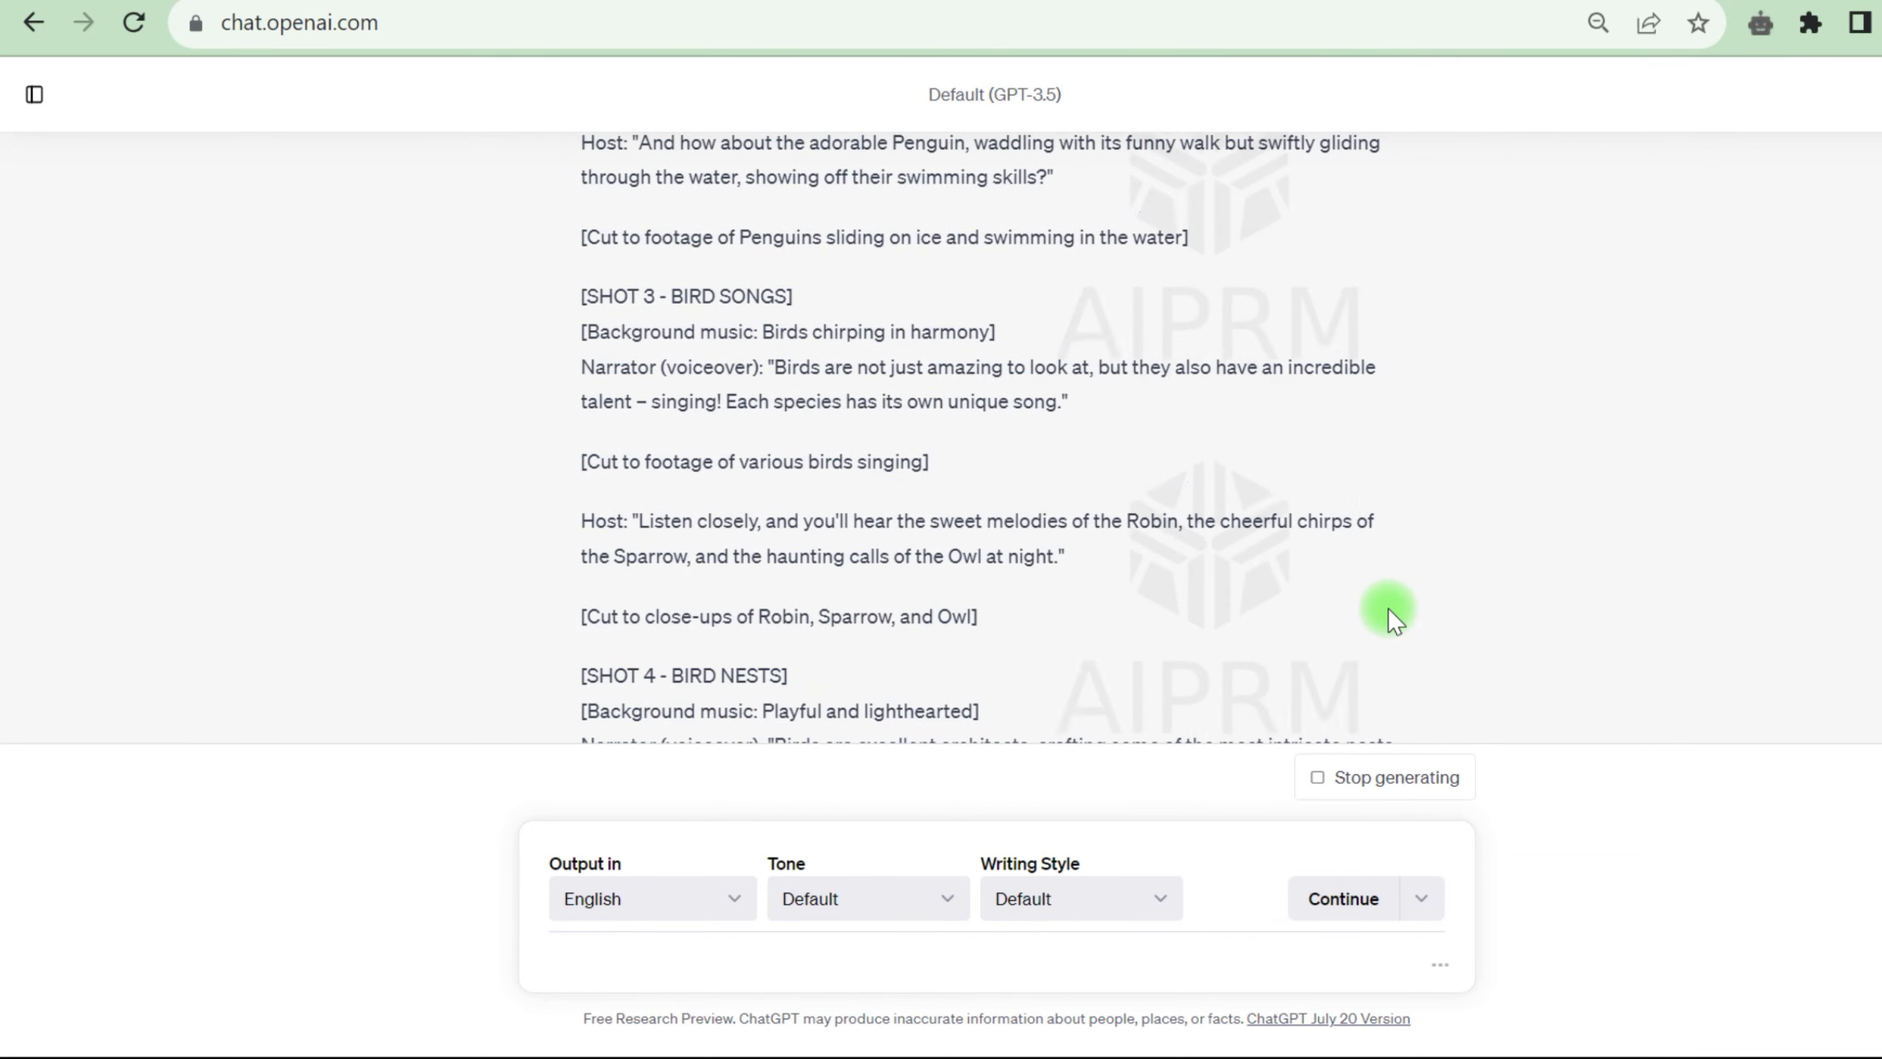
scroll(1388, 610, down, 10)
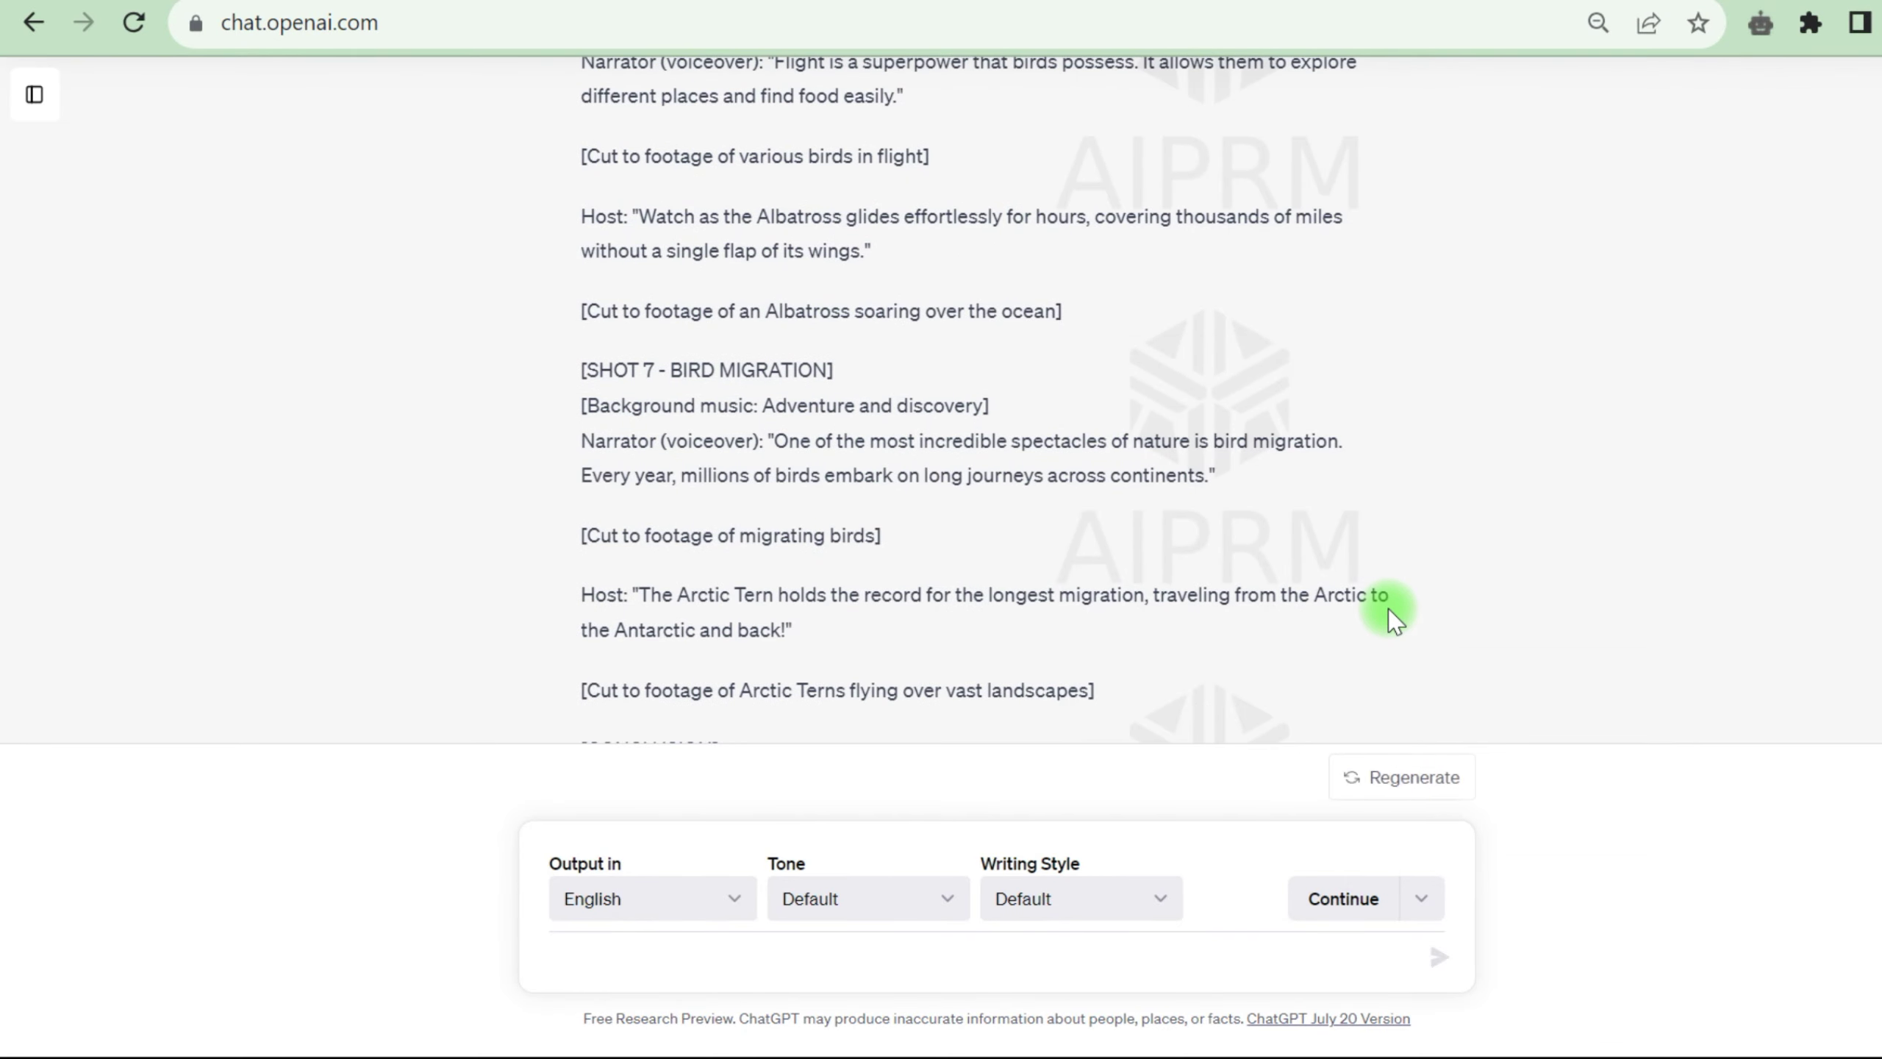
scroll(1336, 600, down, 5)
scroll(1336, 601, up, 20)
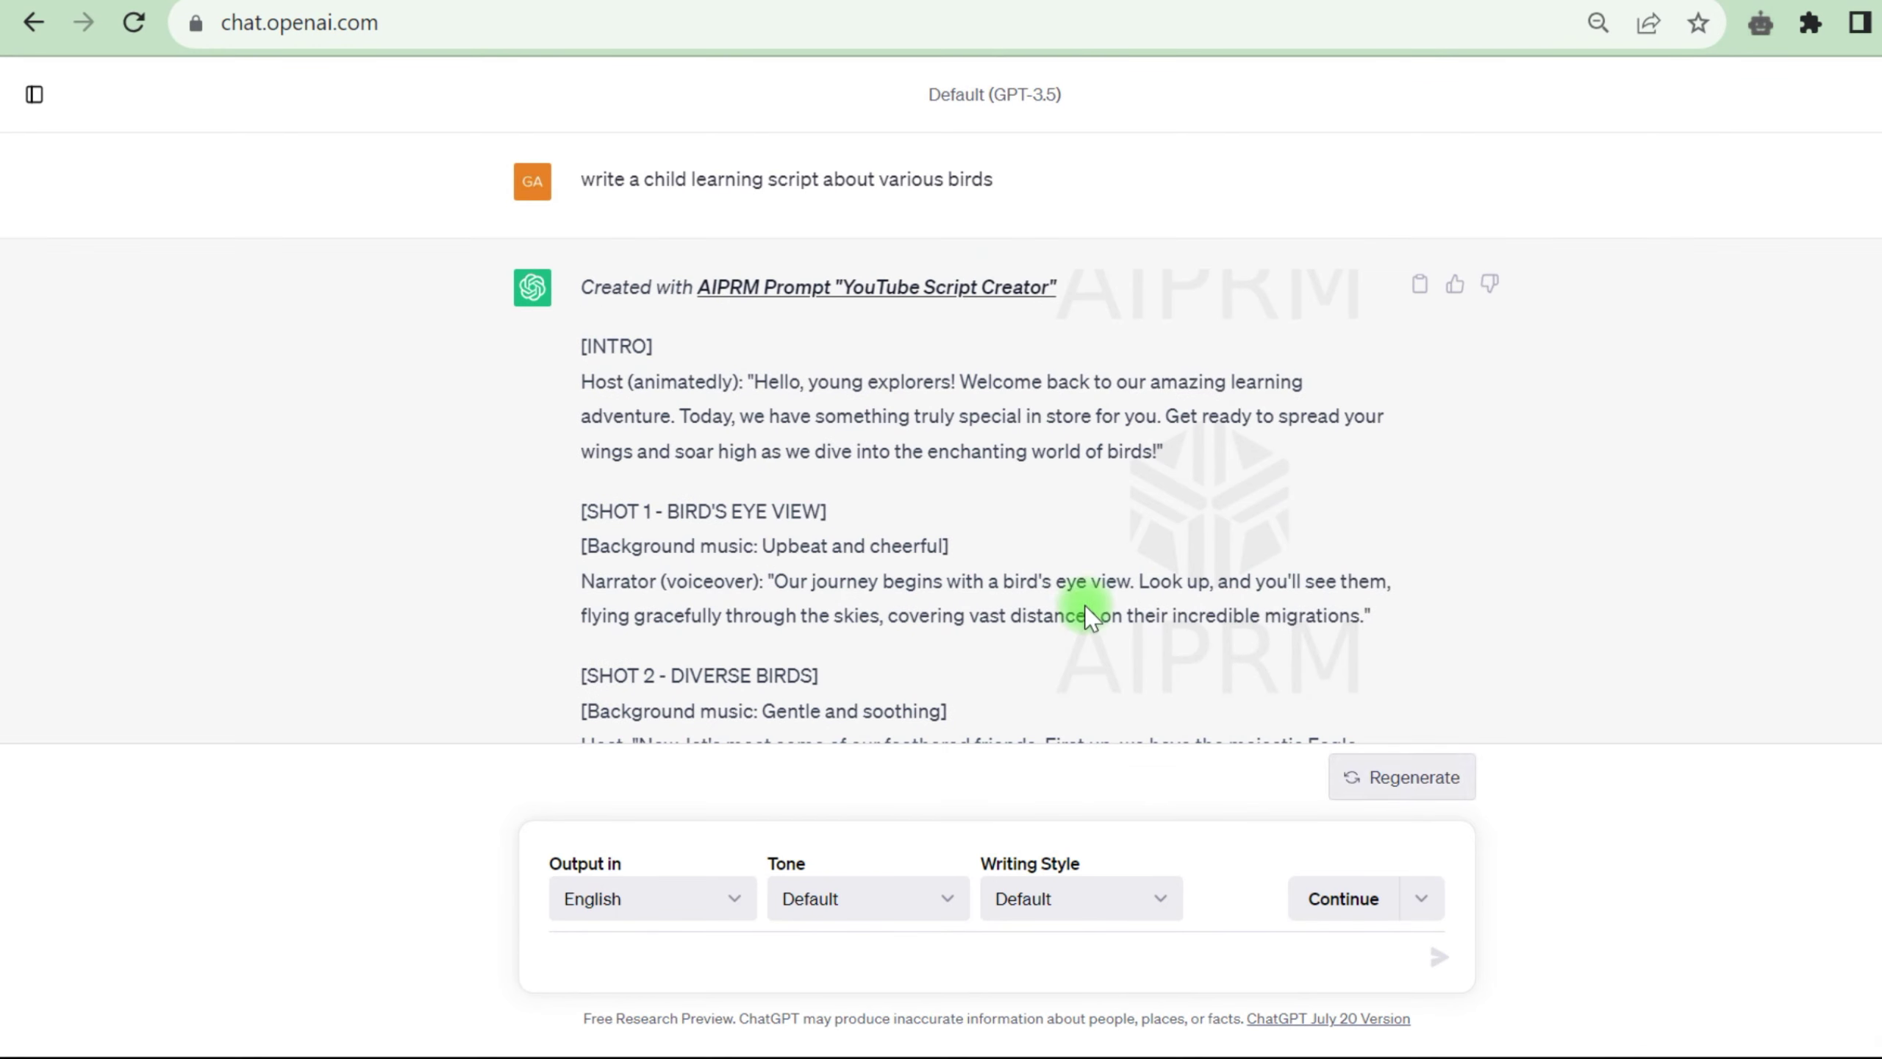
Copy the host's intro greeting from ChatGPT into the Google Docs document
drag(754, 380, 1068, 443)
right_click(1125, 443)
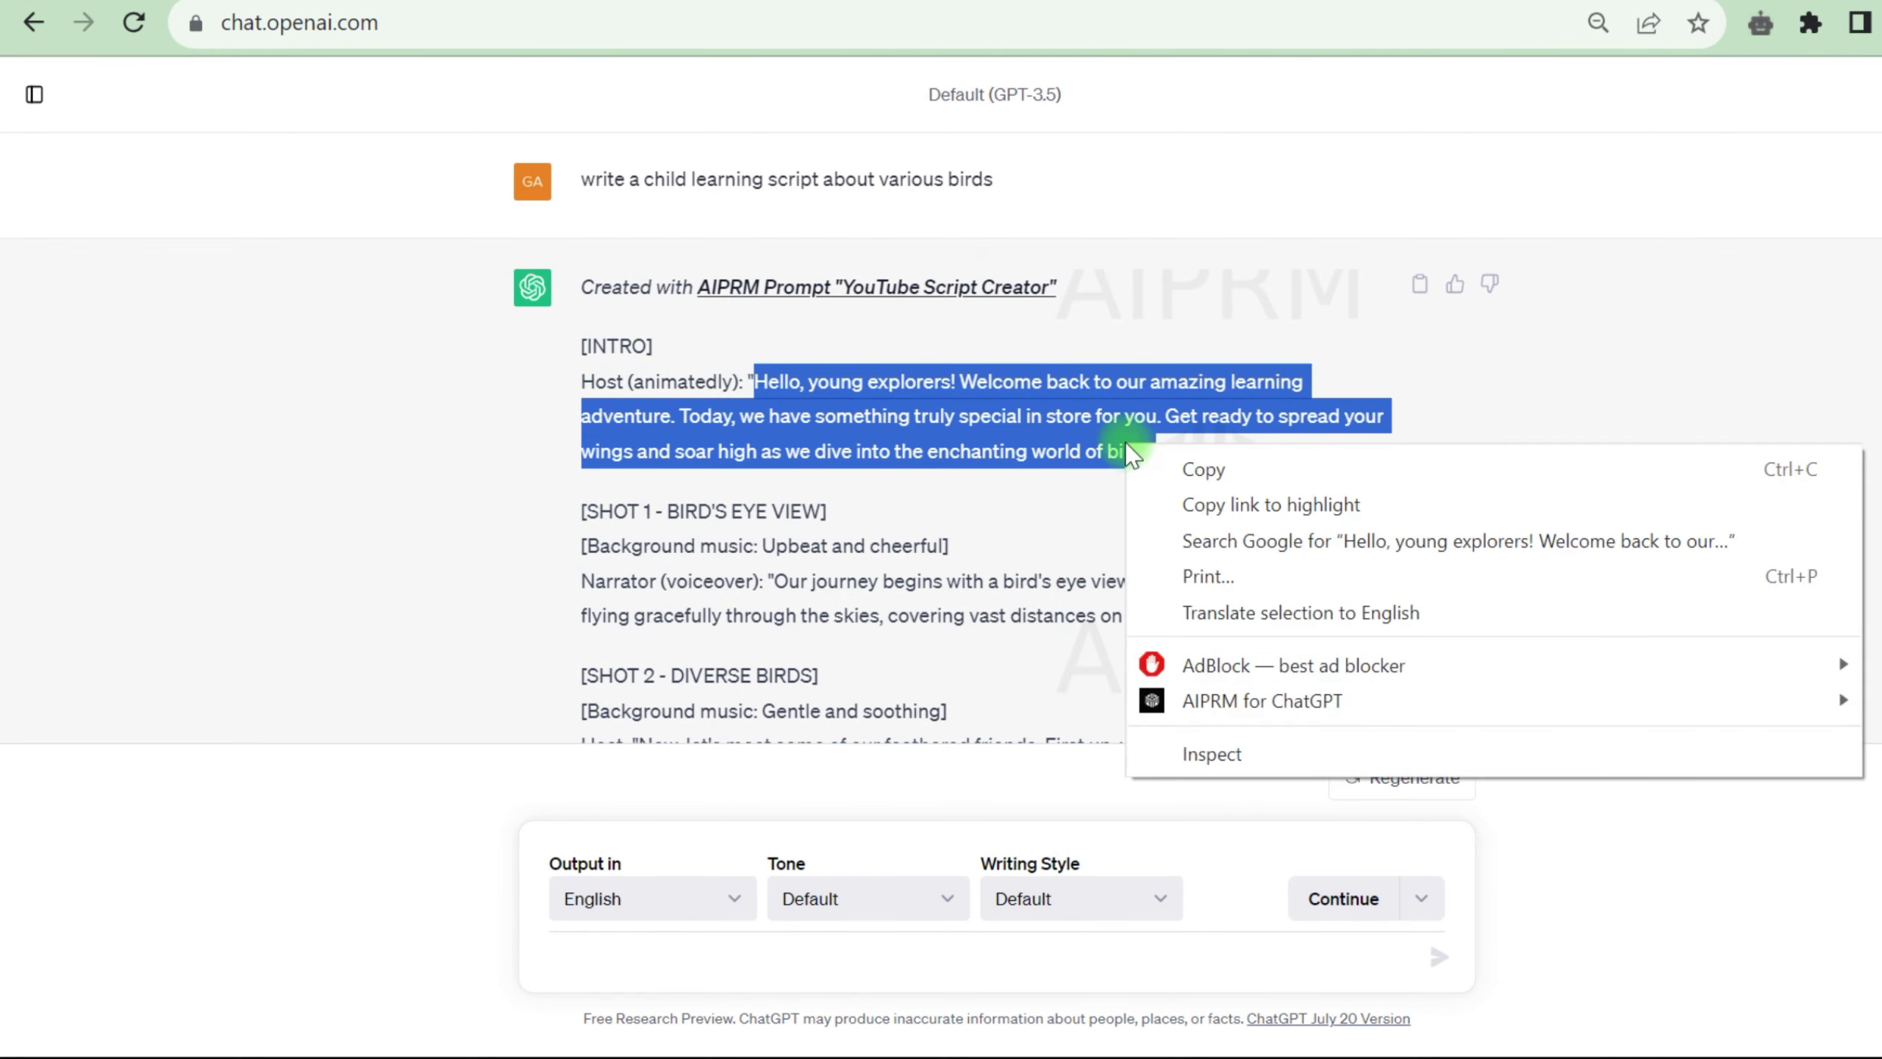
click(1190, 471)
key(ctrl+Tab)
key(ctrl+v)
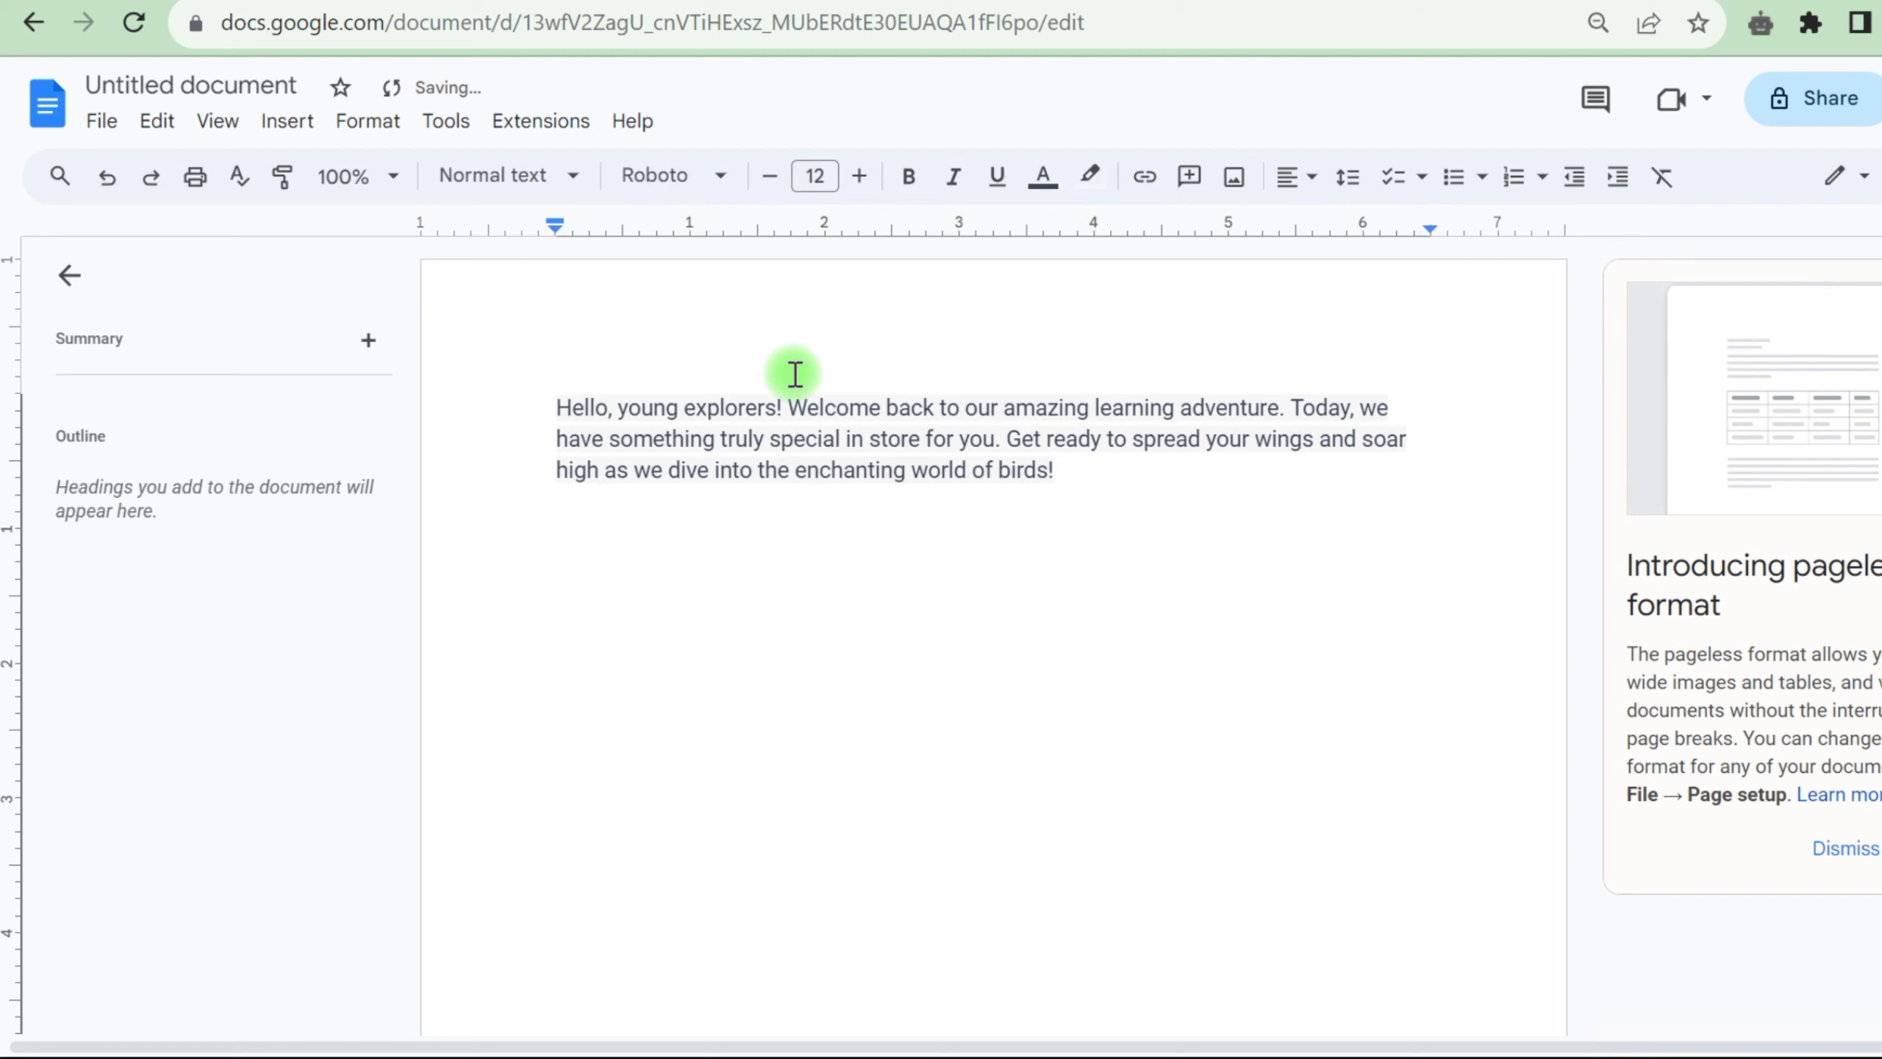
key(ctrl+shift+Tab)
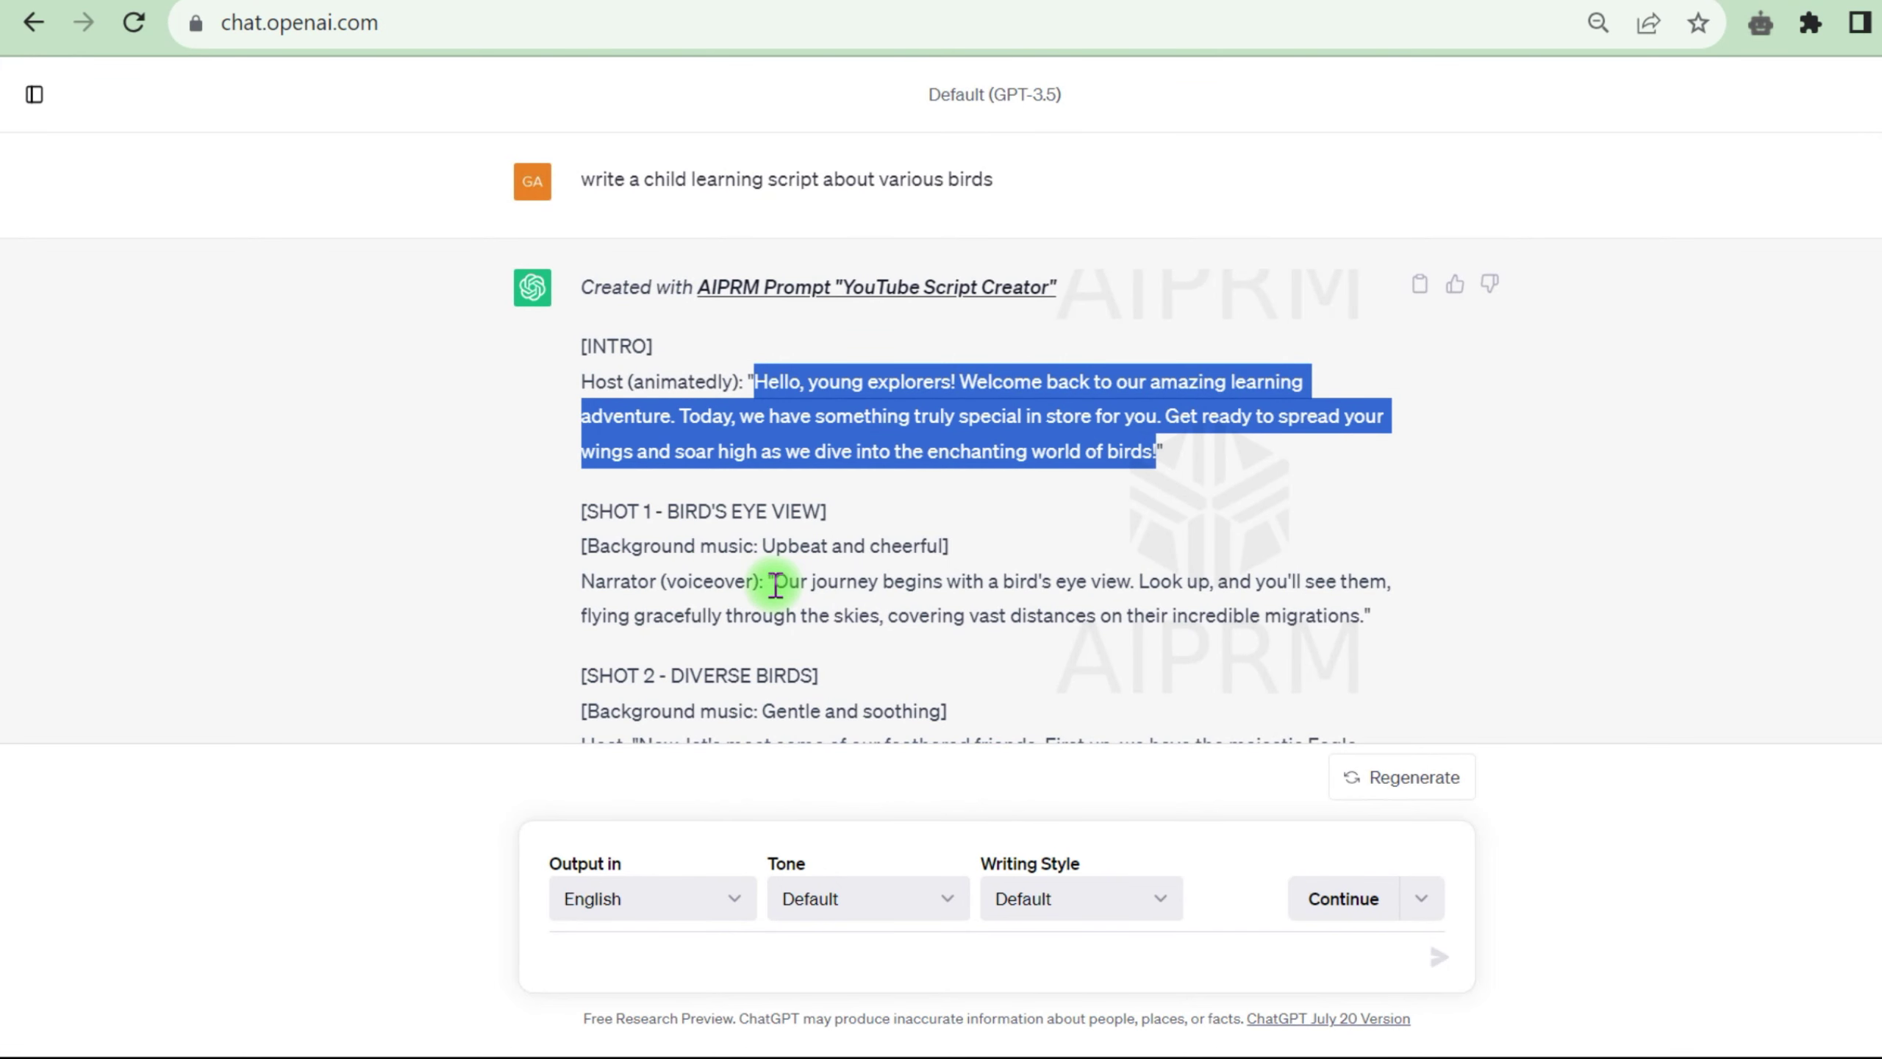
Add the bird's-eye view narration and a host line, then select the conclusion line
drag(773, 583, 1371, 623)
key(ctrl+Tab)
key(ctrl+v)
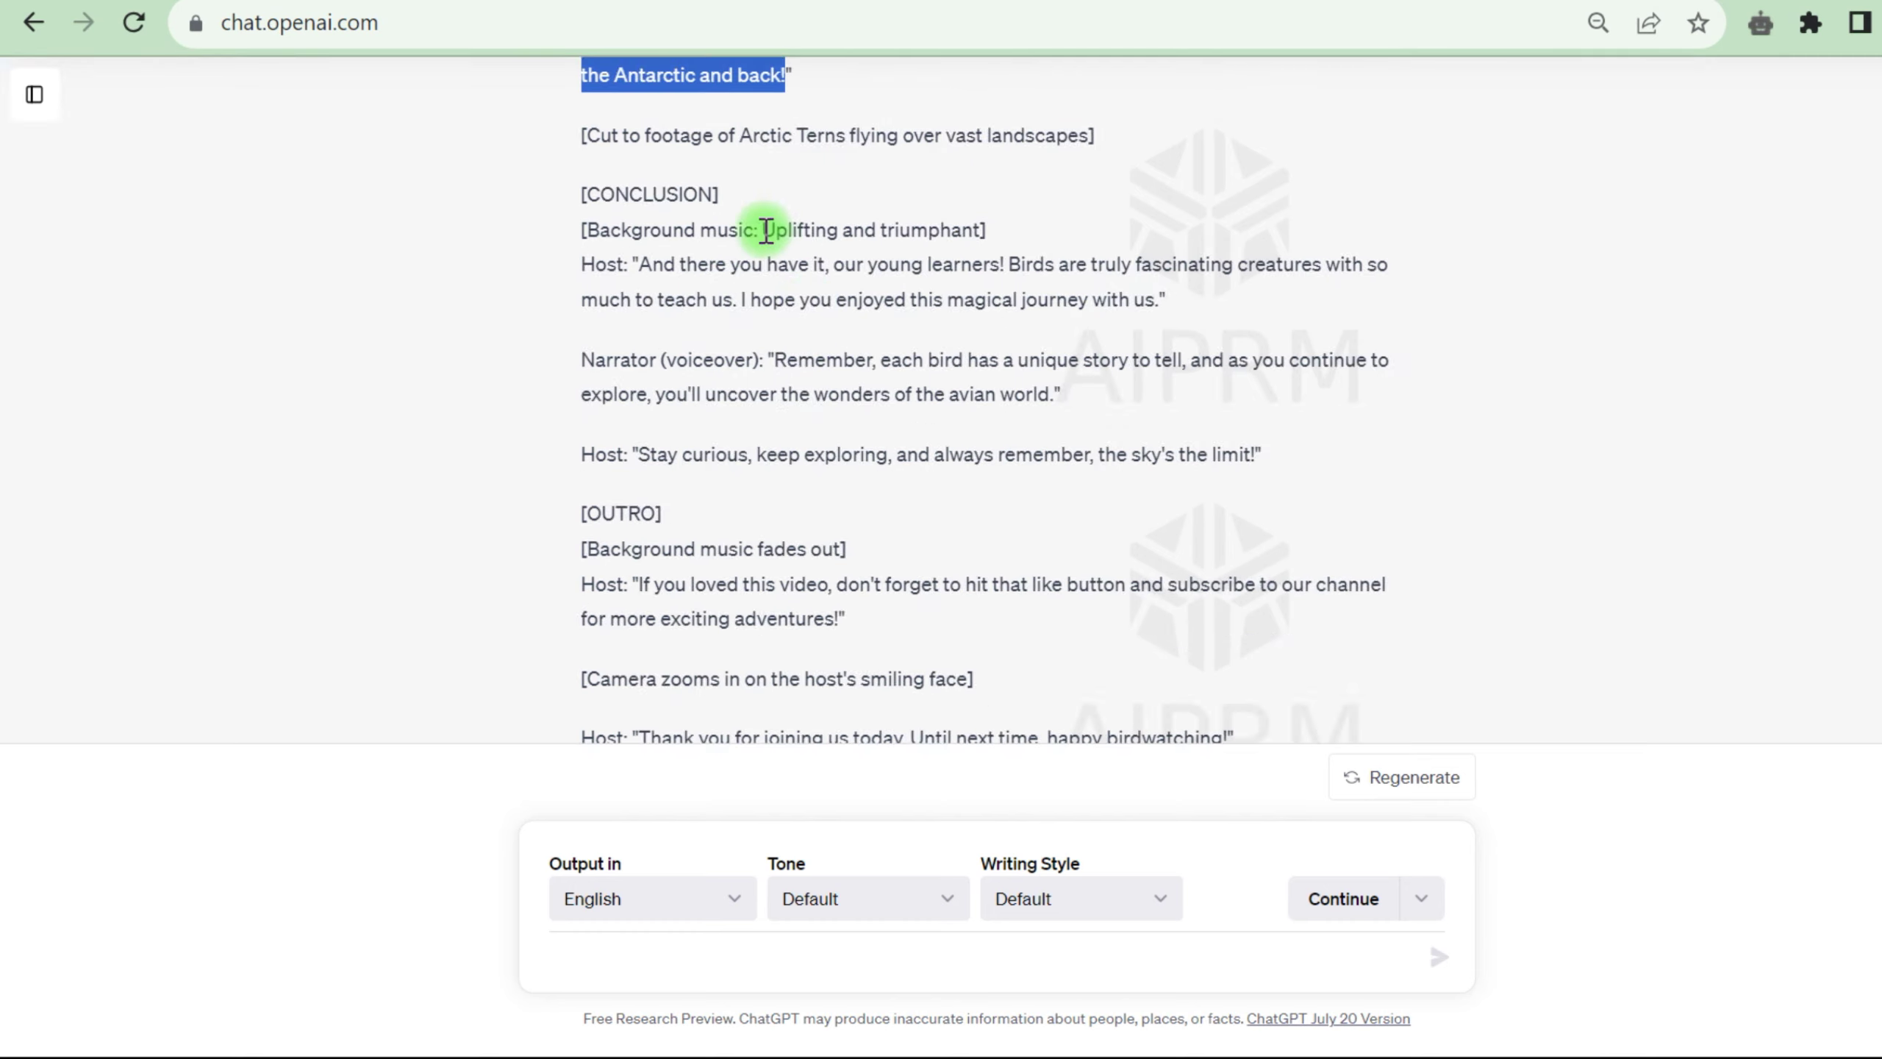
drag(638, 264, 1164, 299)
key(ctrl+c)
key(ctrl+Tab)
key(ctrl+v)
key(ctrl+shift+Tab)
drag(774, 360, 1068, 404)
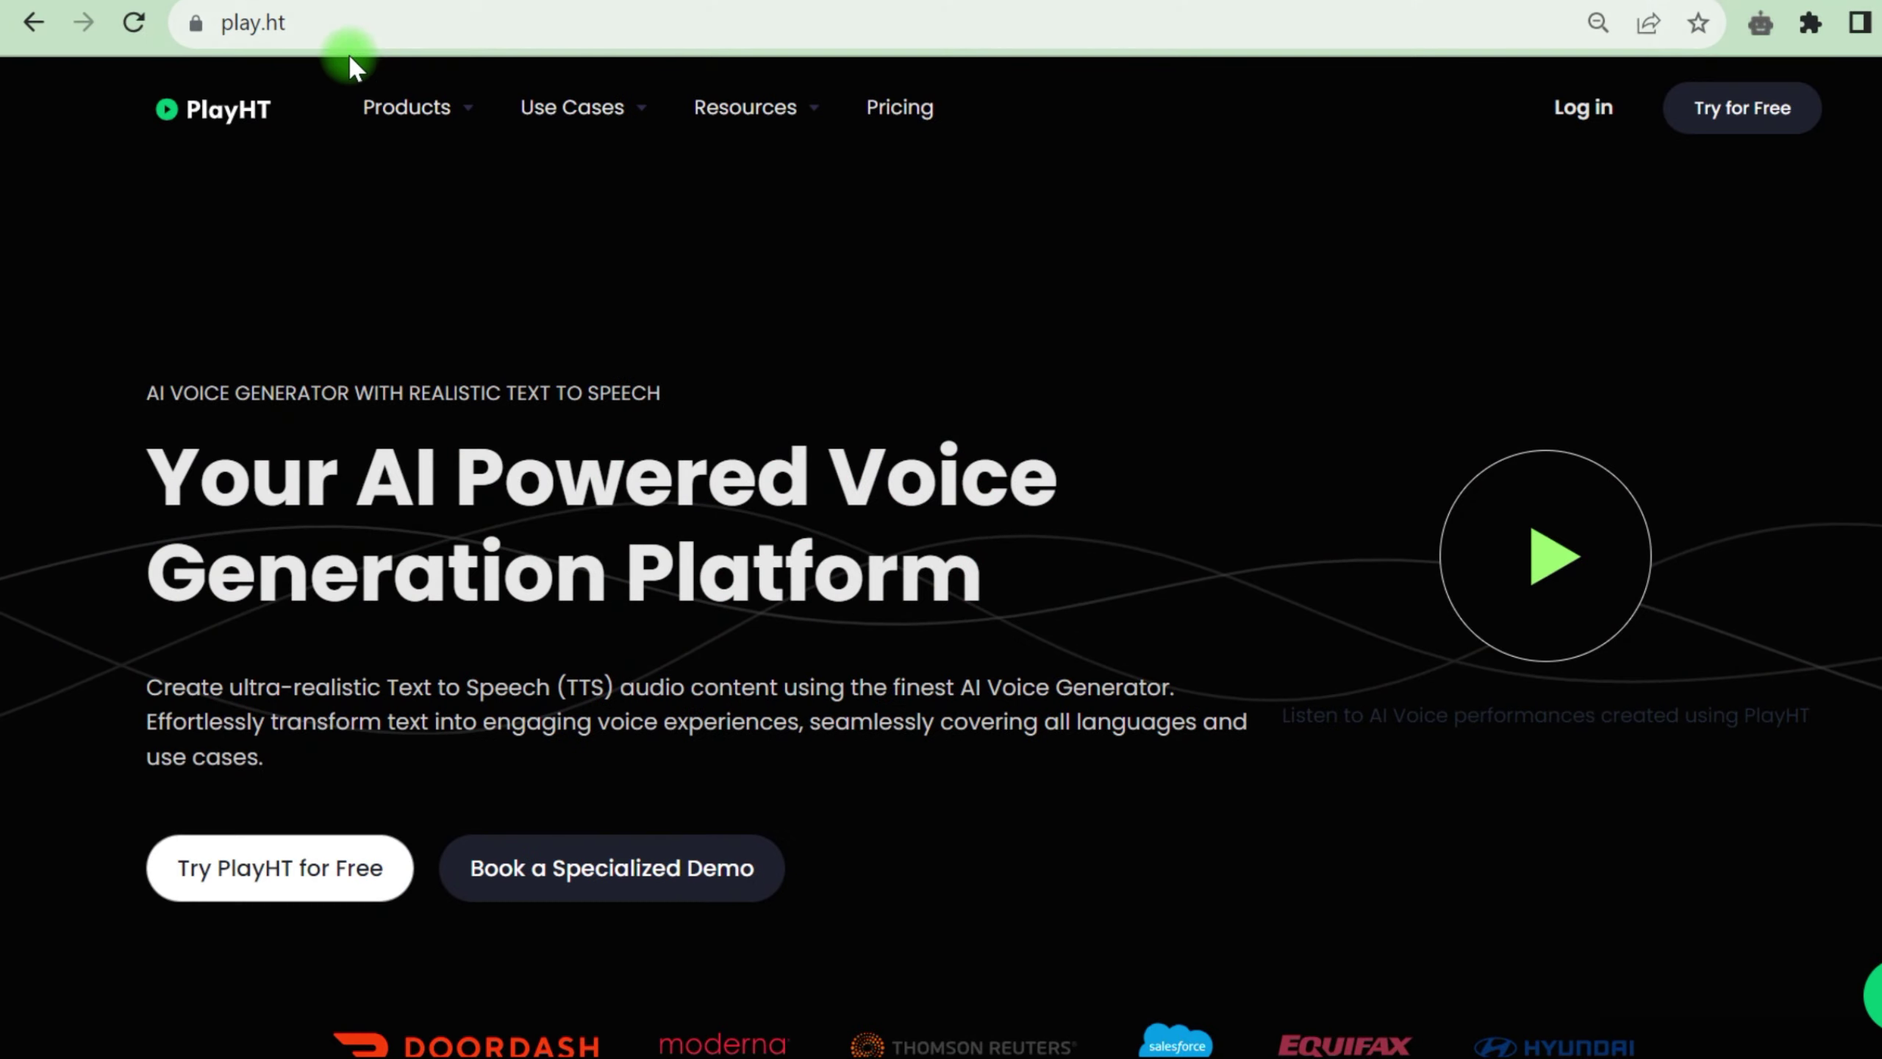
Browse the PlayHT homepage and open the Try for Free sign-up page
scroll(778, 337, down, 15)
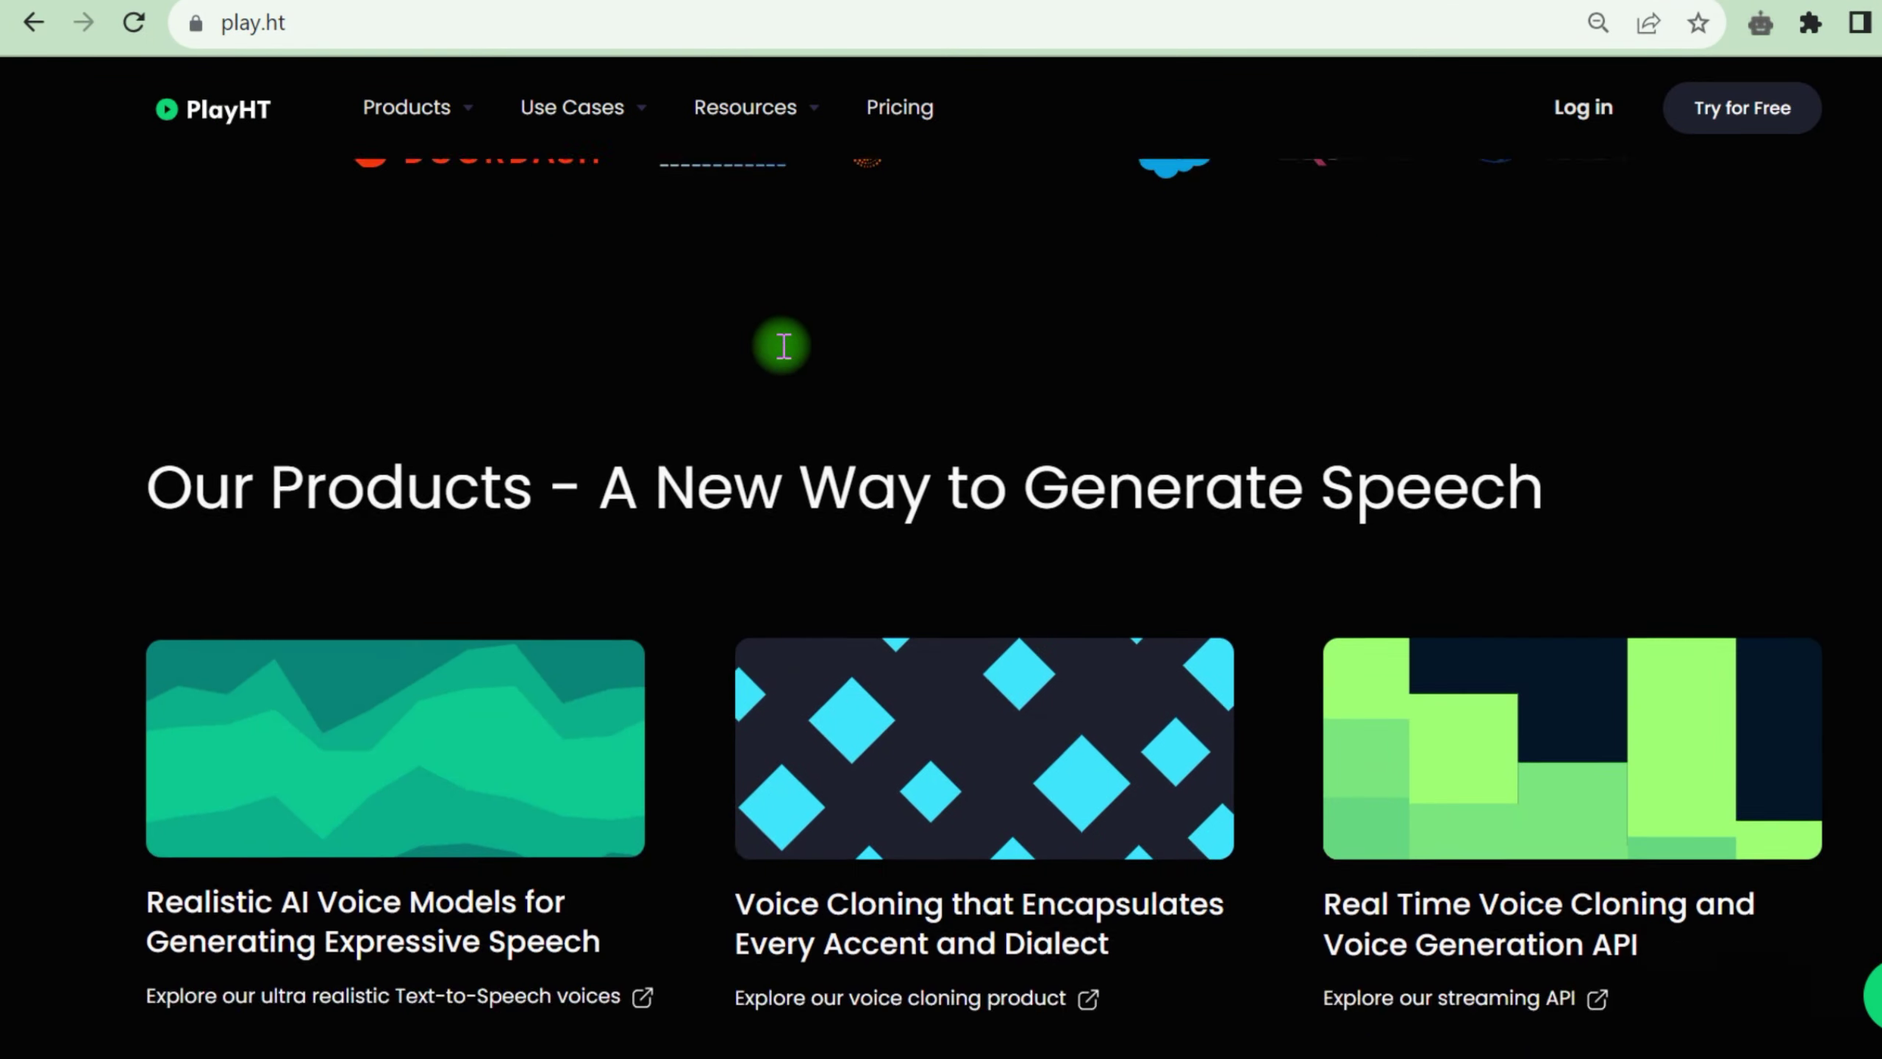
scroll(777, 331, down, 20)
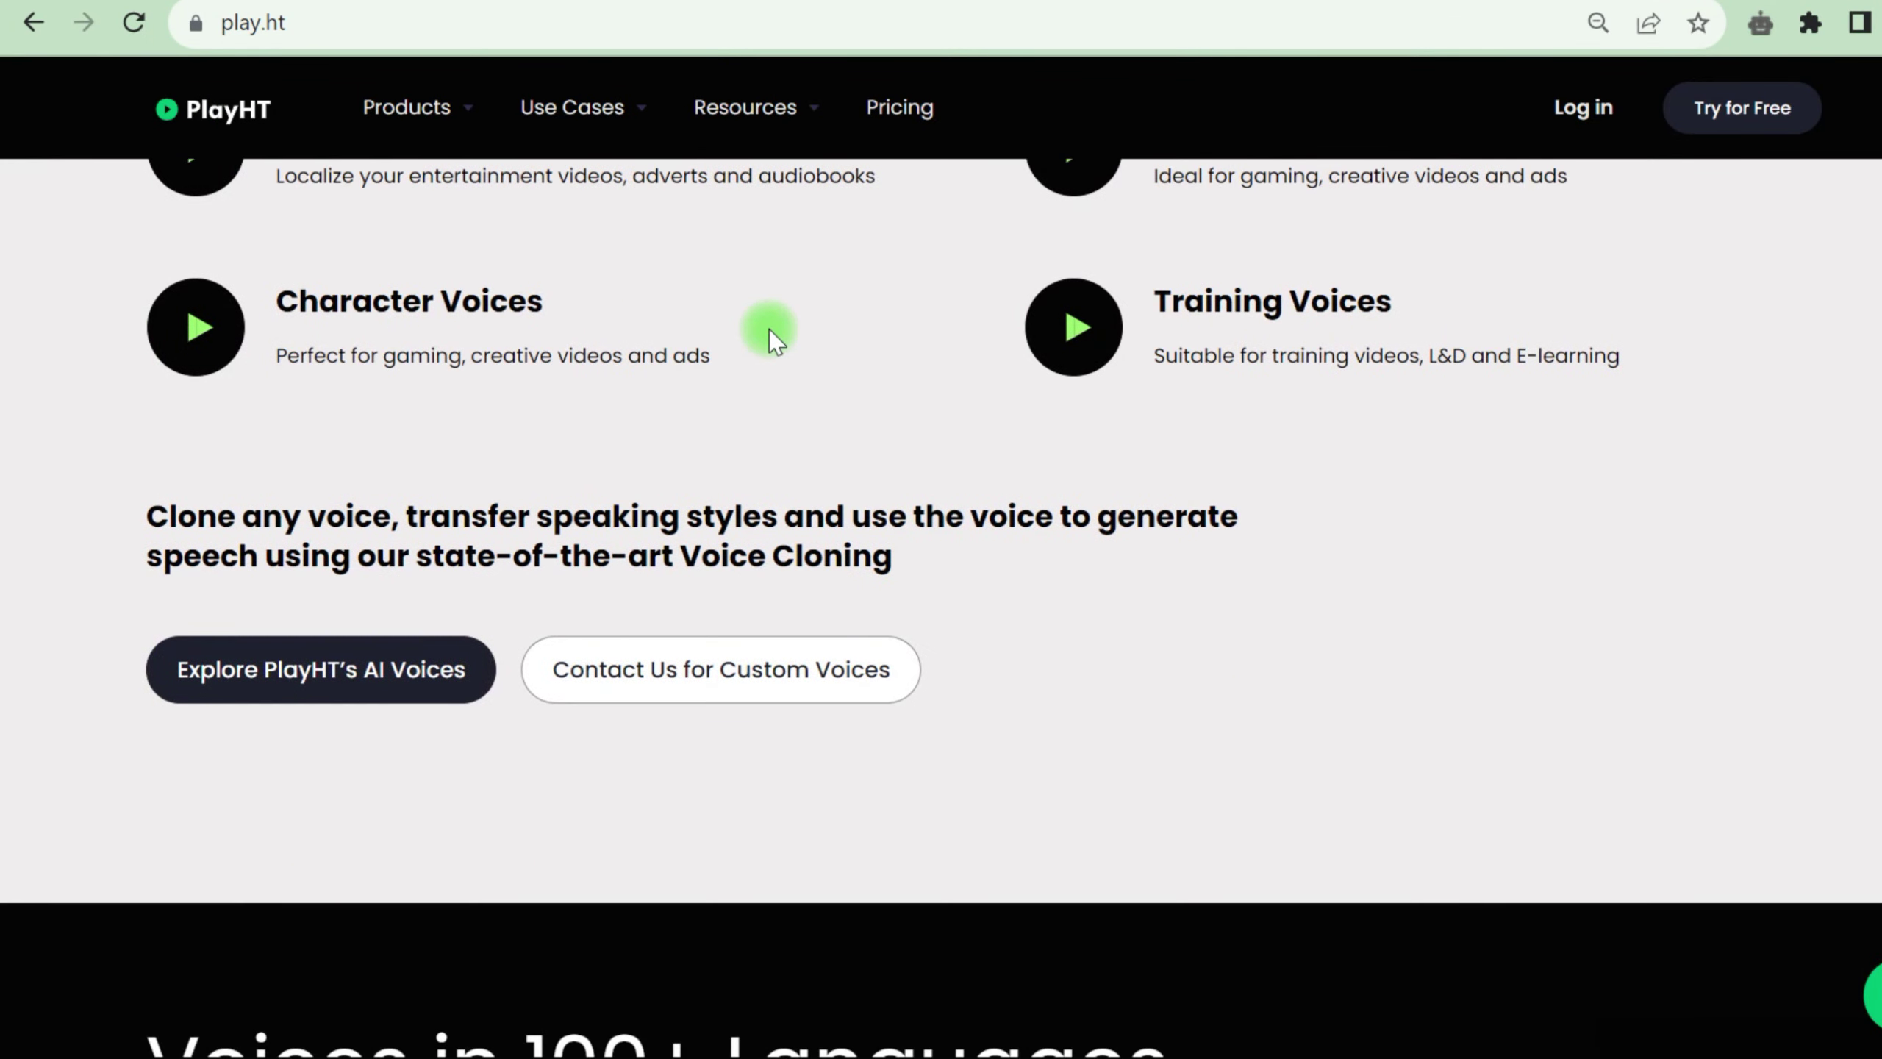
scroll(770, 340, down, 20)
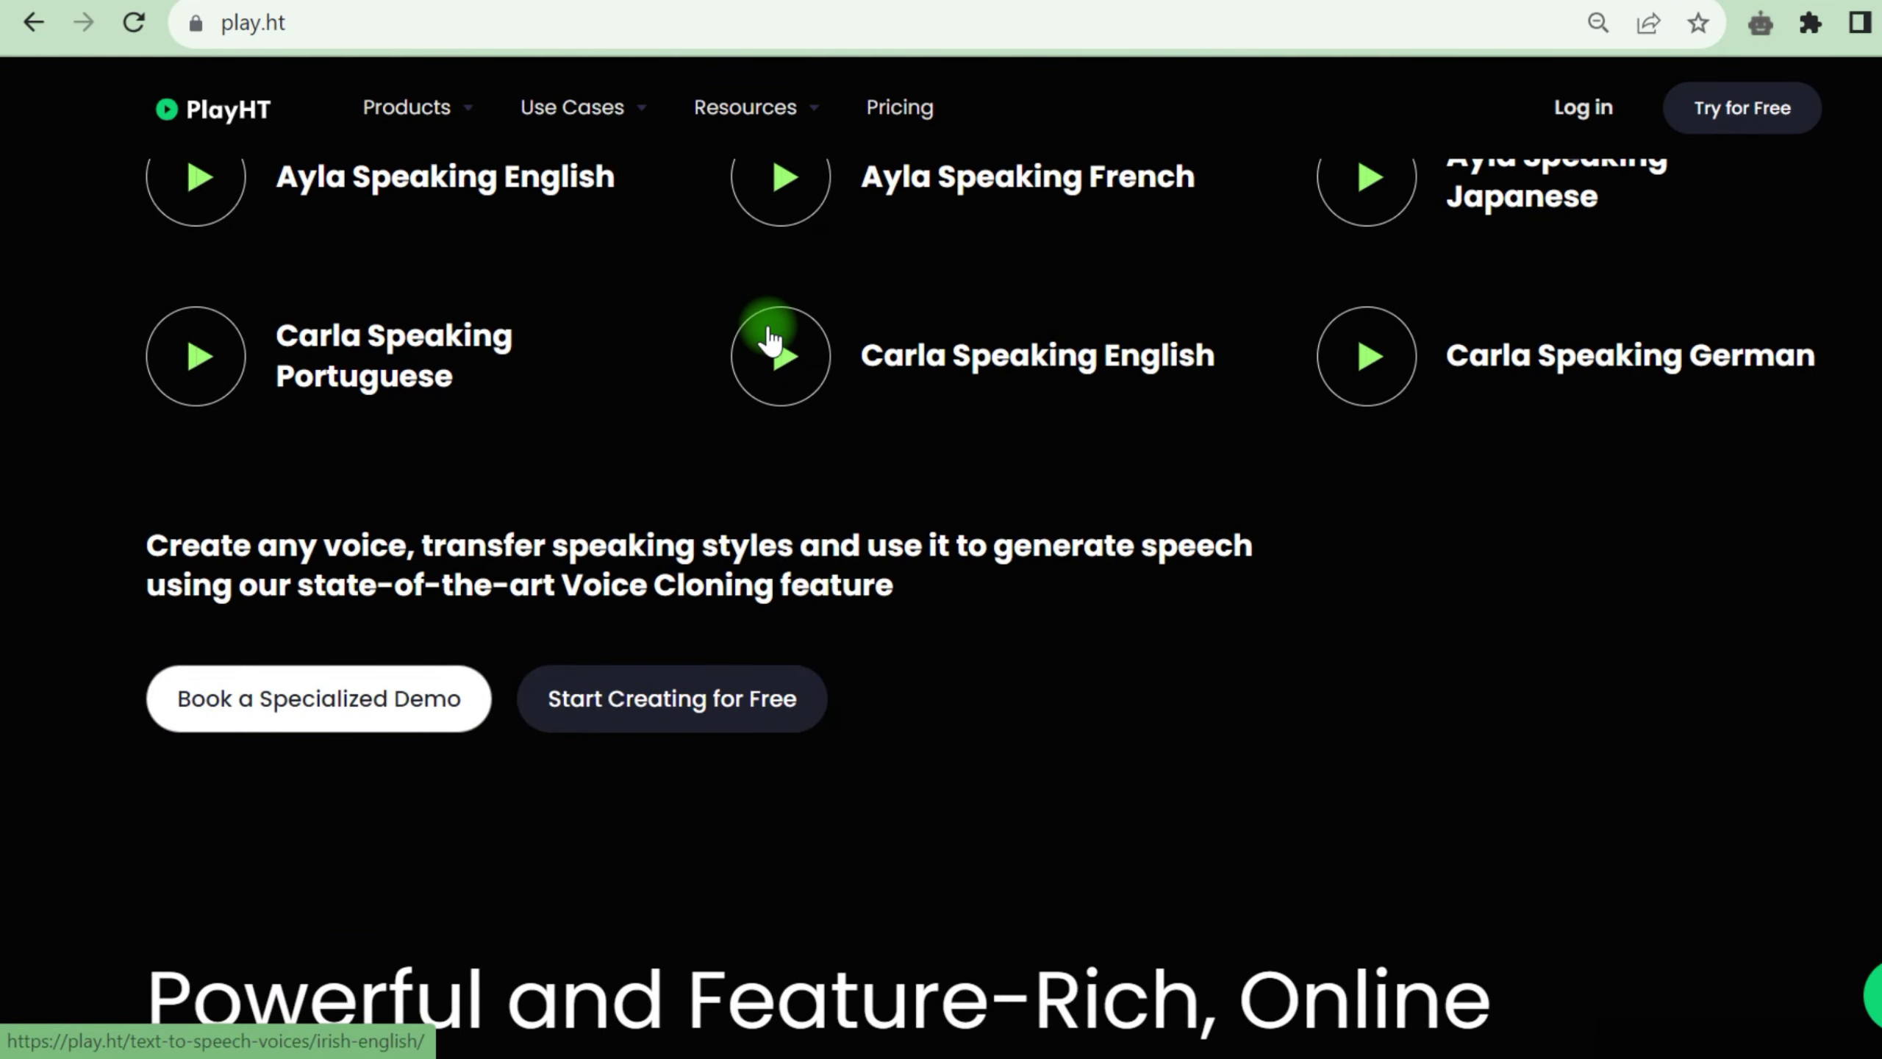
scroll(771, 339, down, 15)
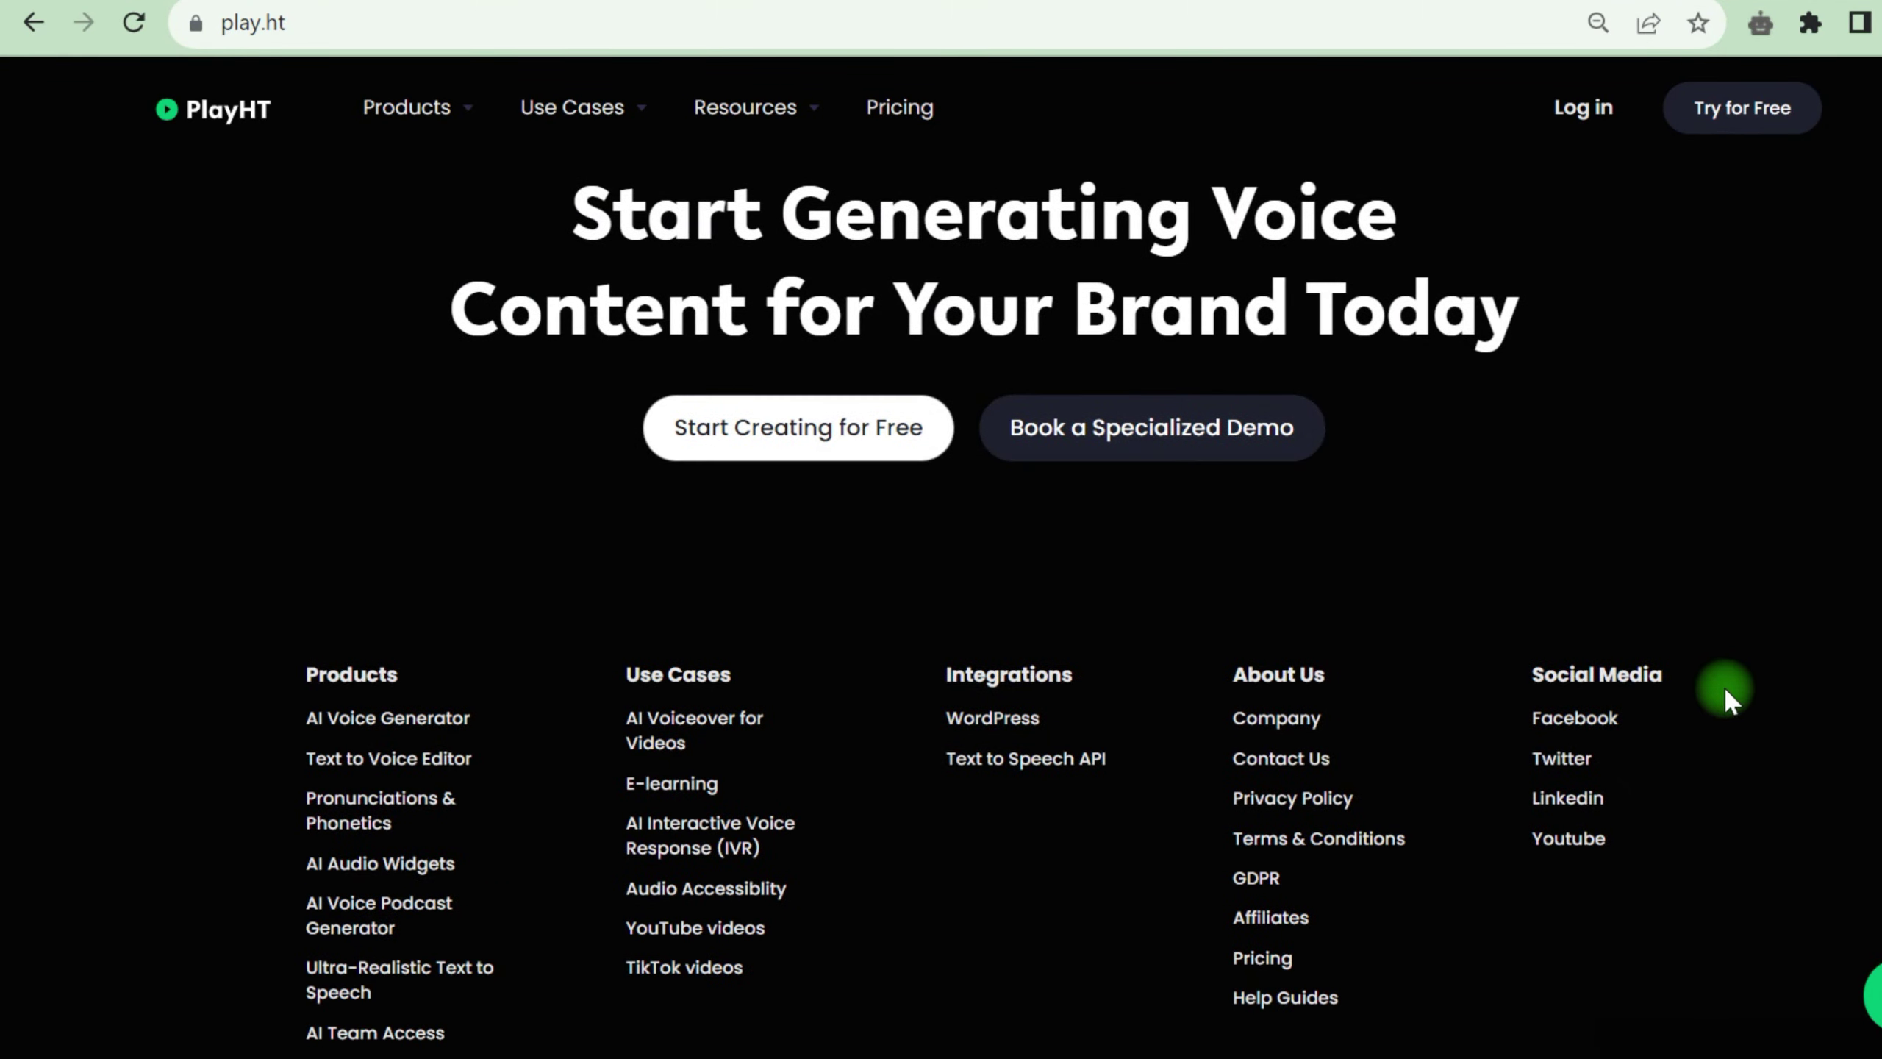
key(Home)
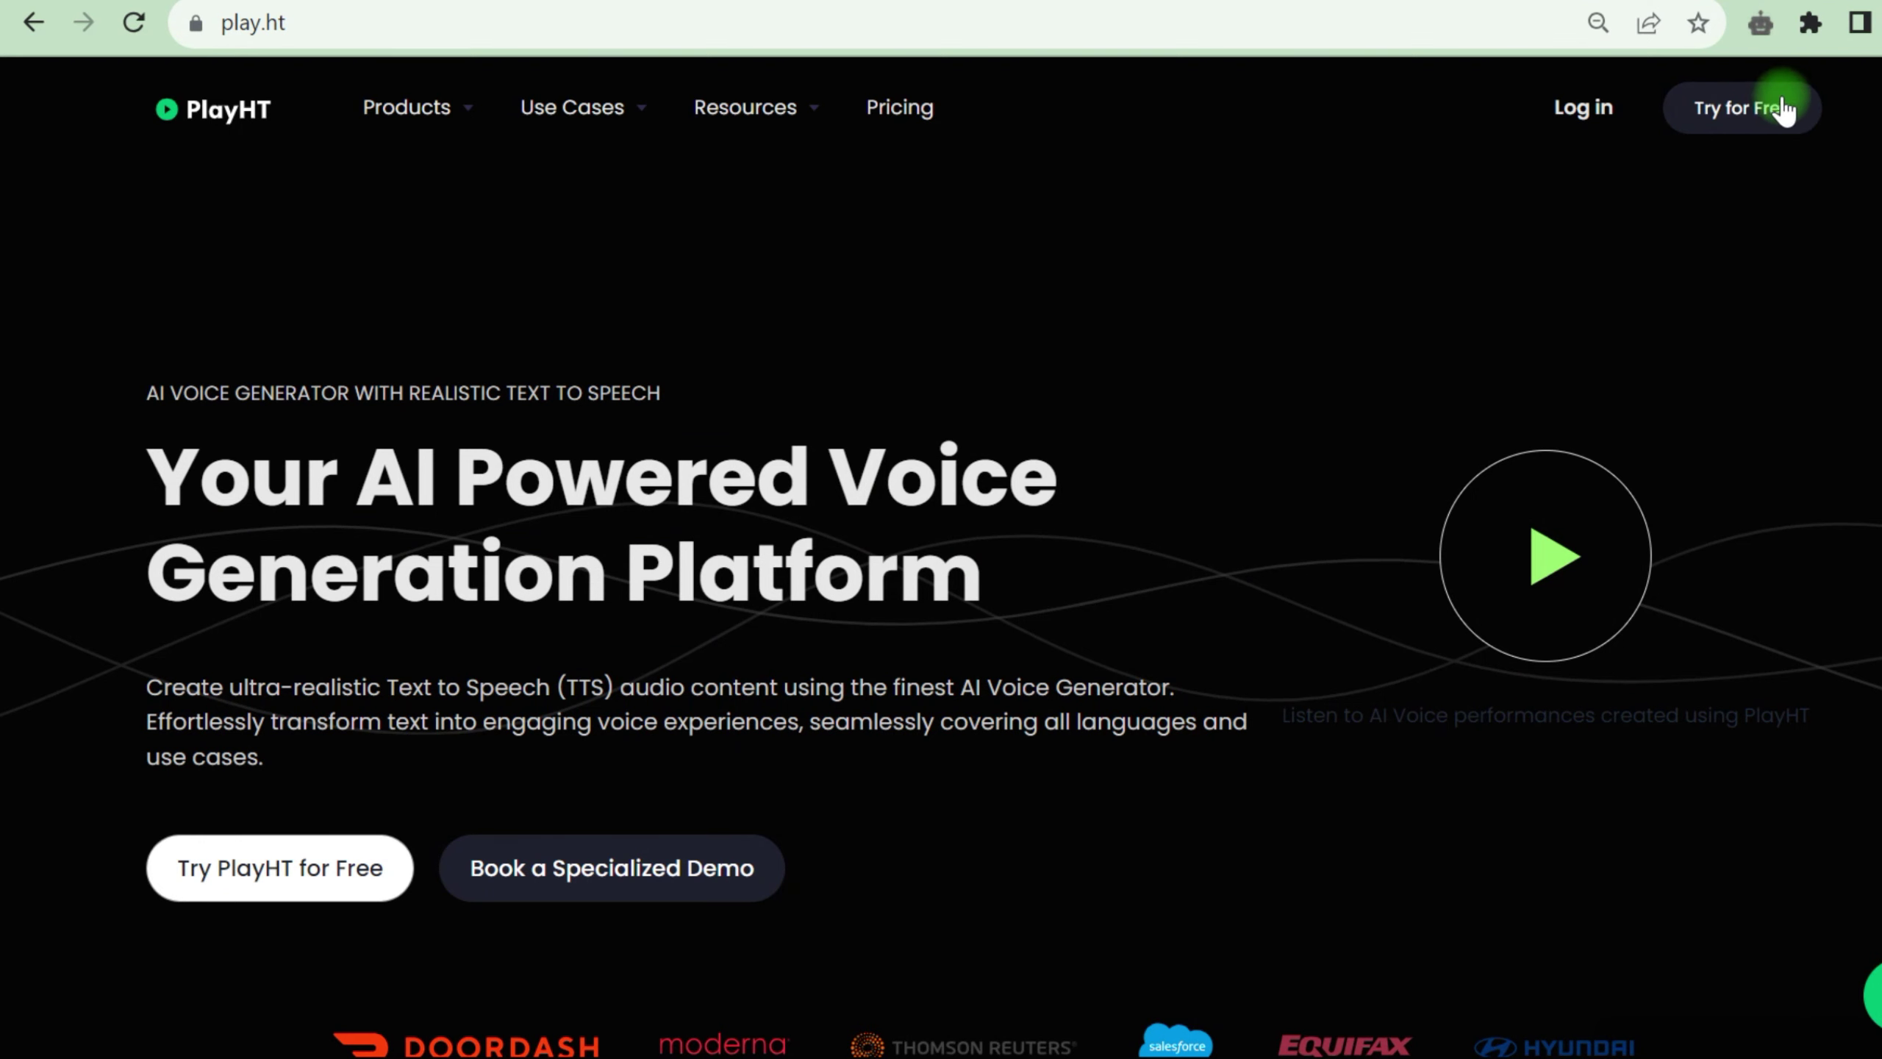
click(1784, 108)
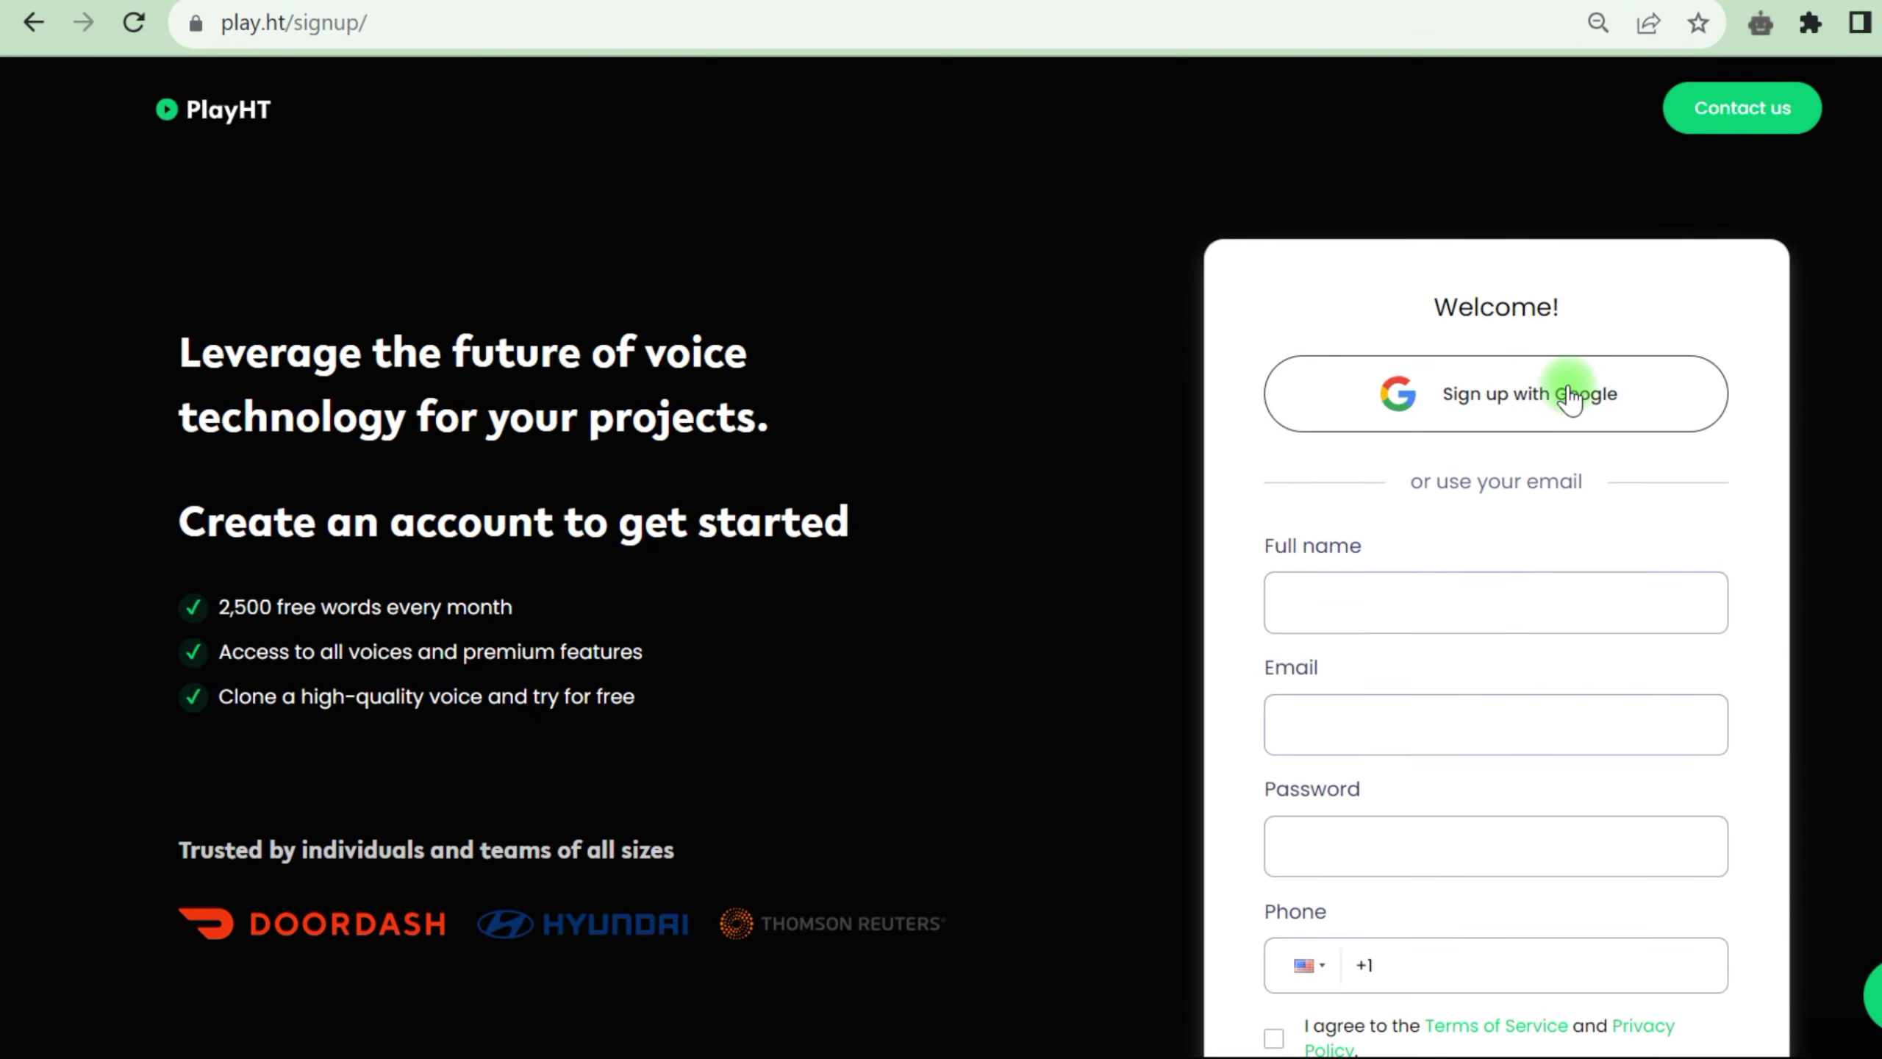
Start creating the PlayHT account with Sign up with Google
scroll(1583, 389, down, 5)
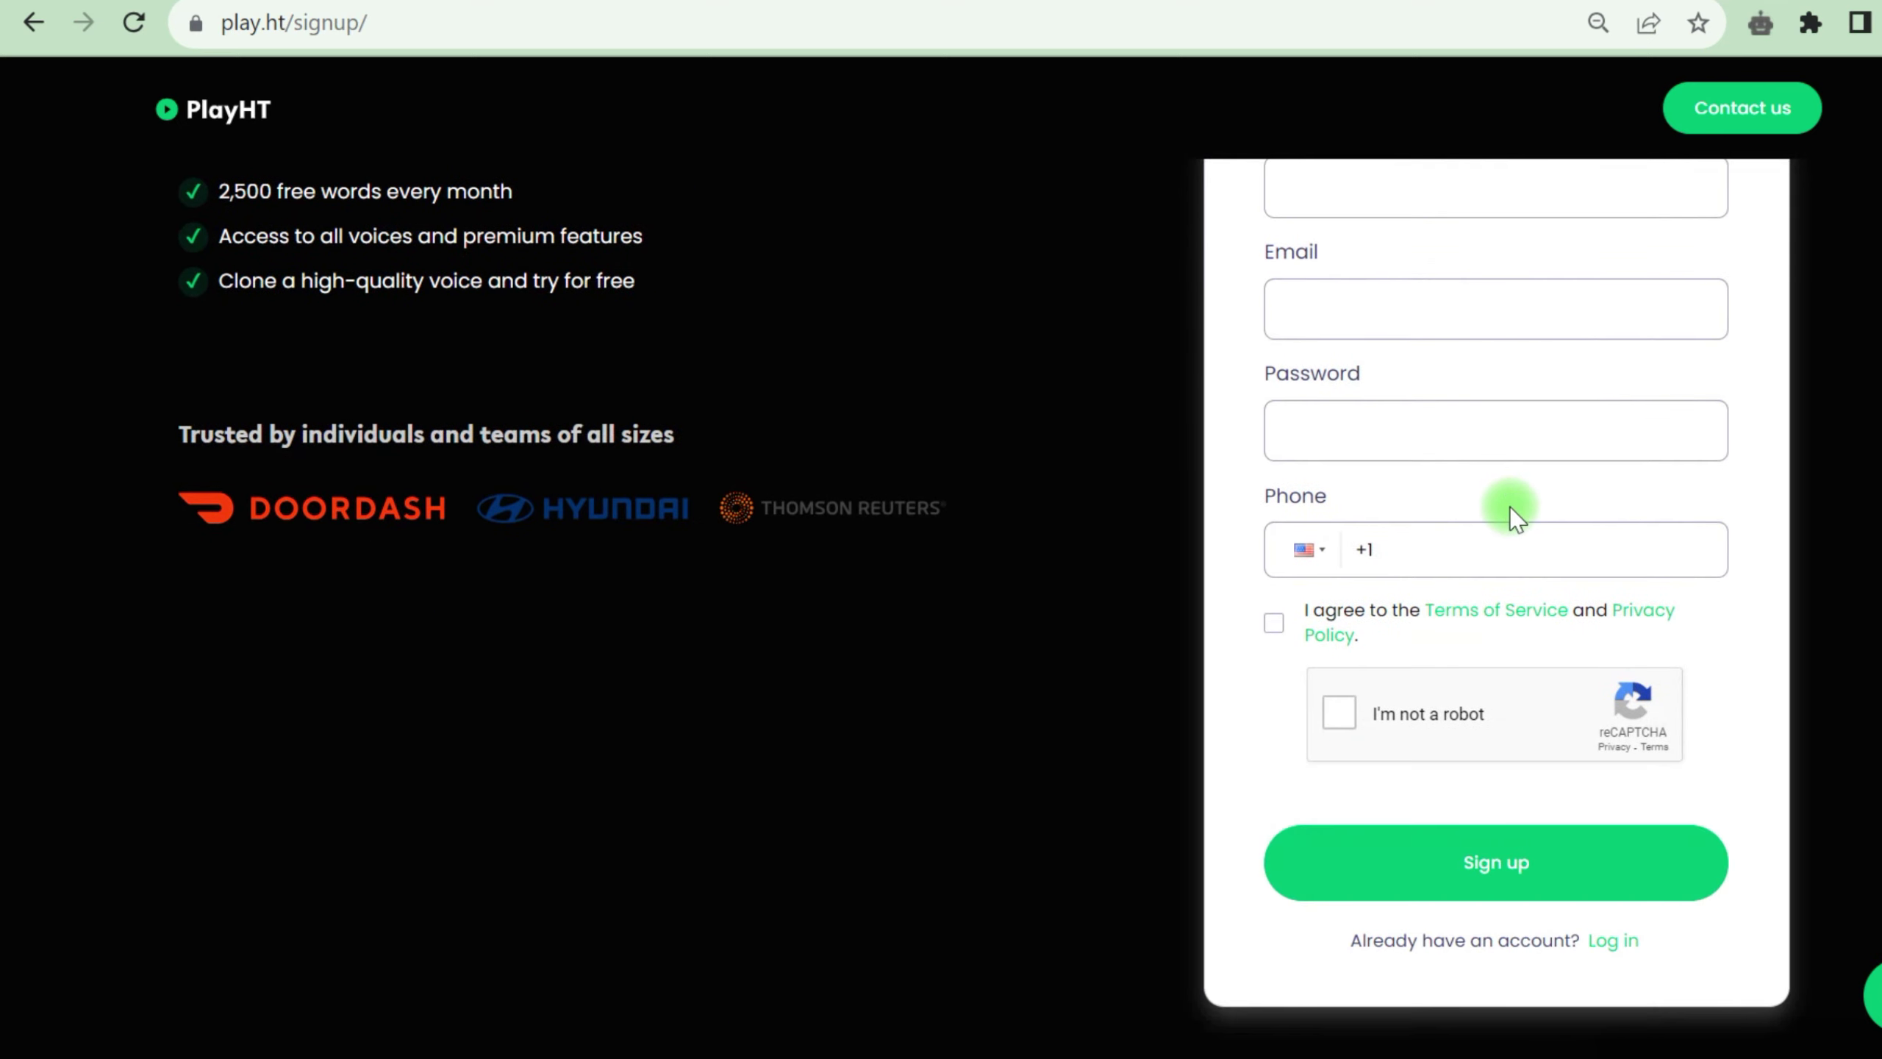
scroll(1507, 515, up, 5)
right_click(1505, 472)
click(1766, 327)
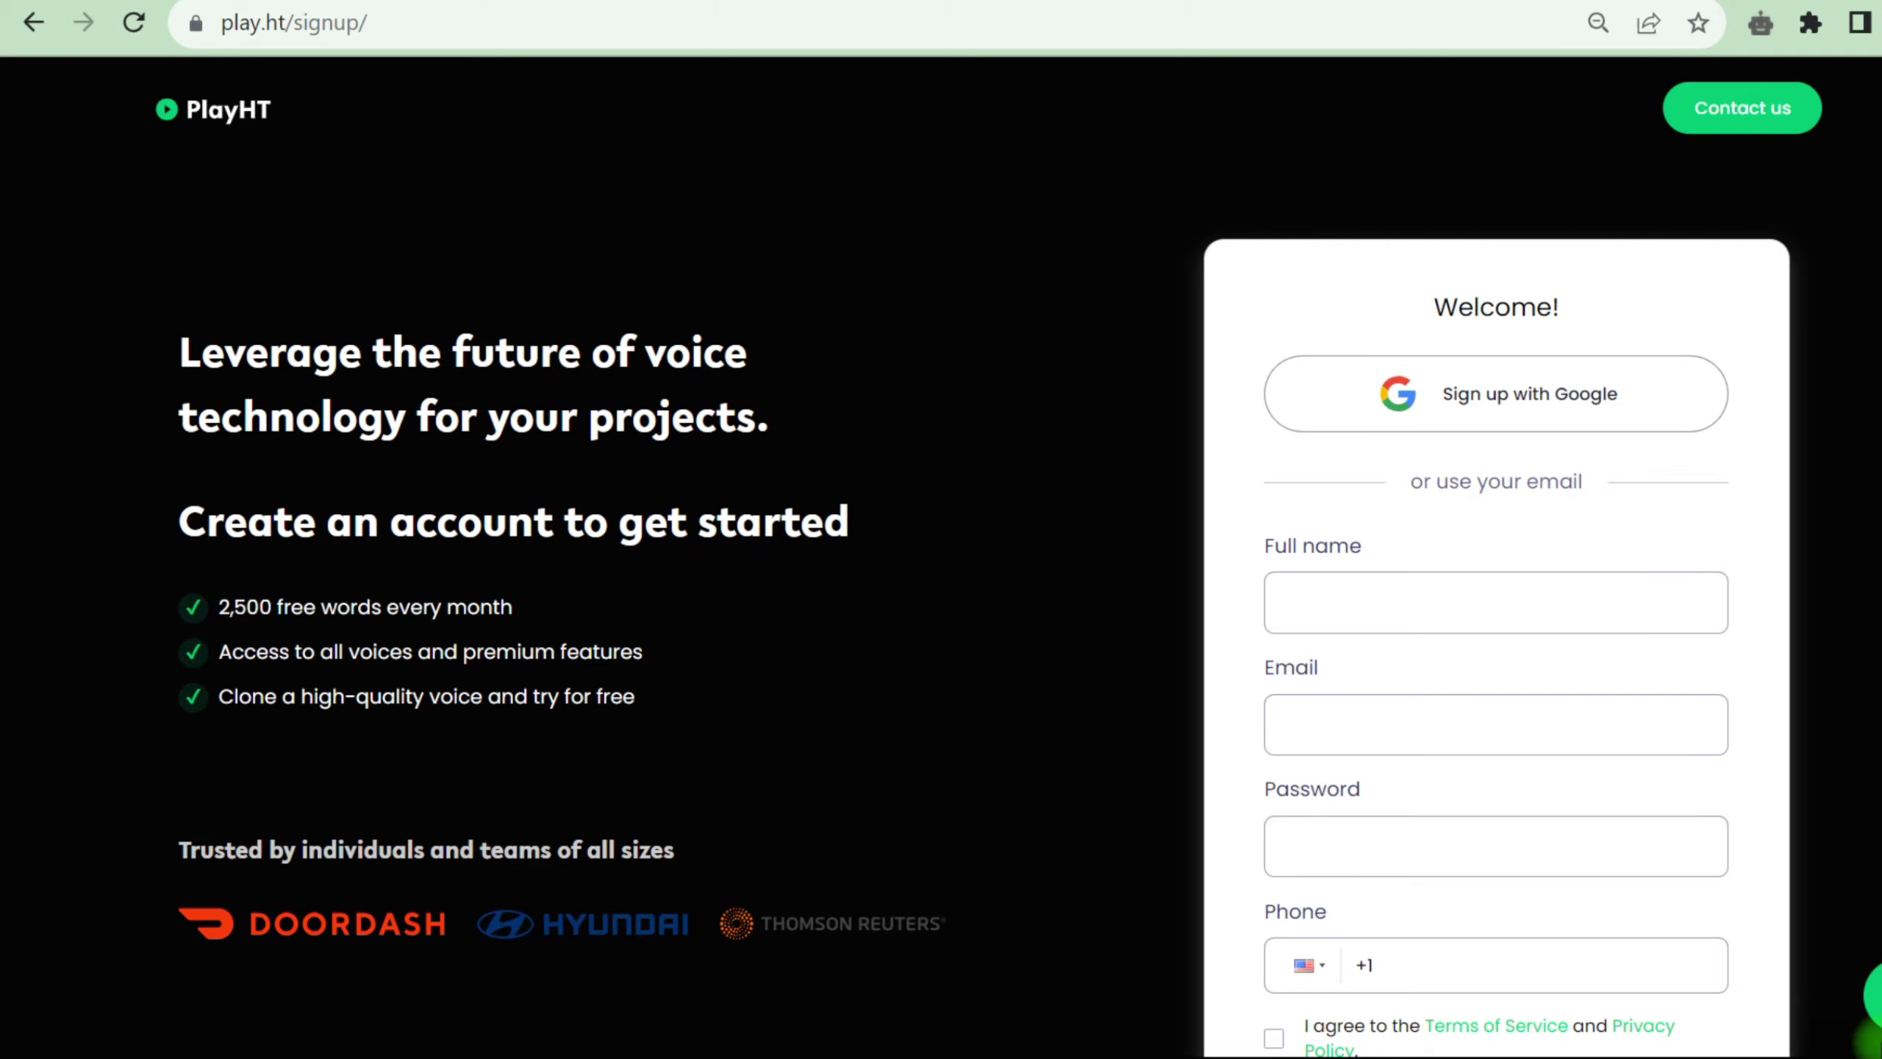
click(1639, 371)
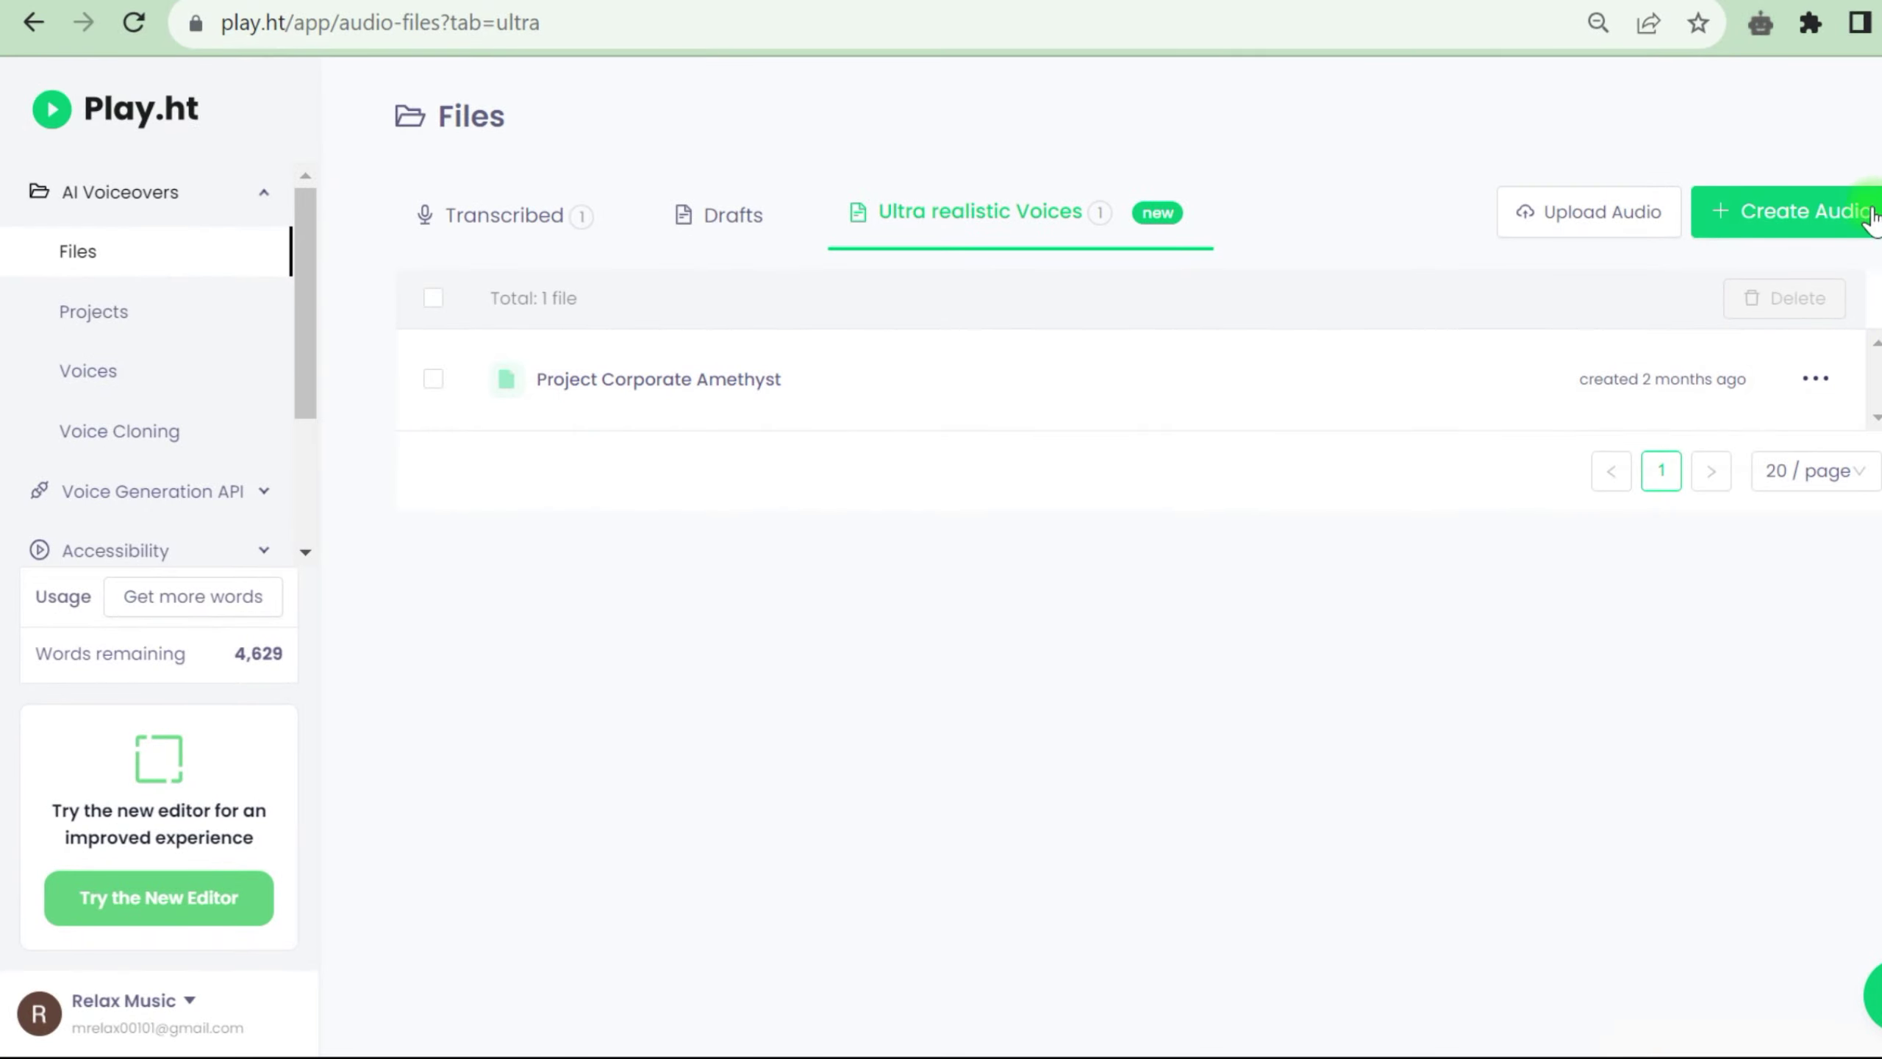
Create a new ultra realistic voice audio file and bring up its voice list
click(1867, 215)
click(1049, 565)
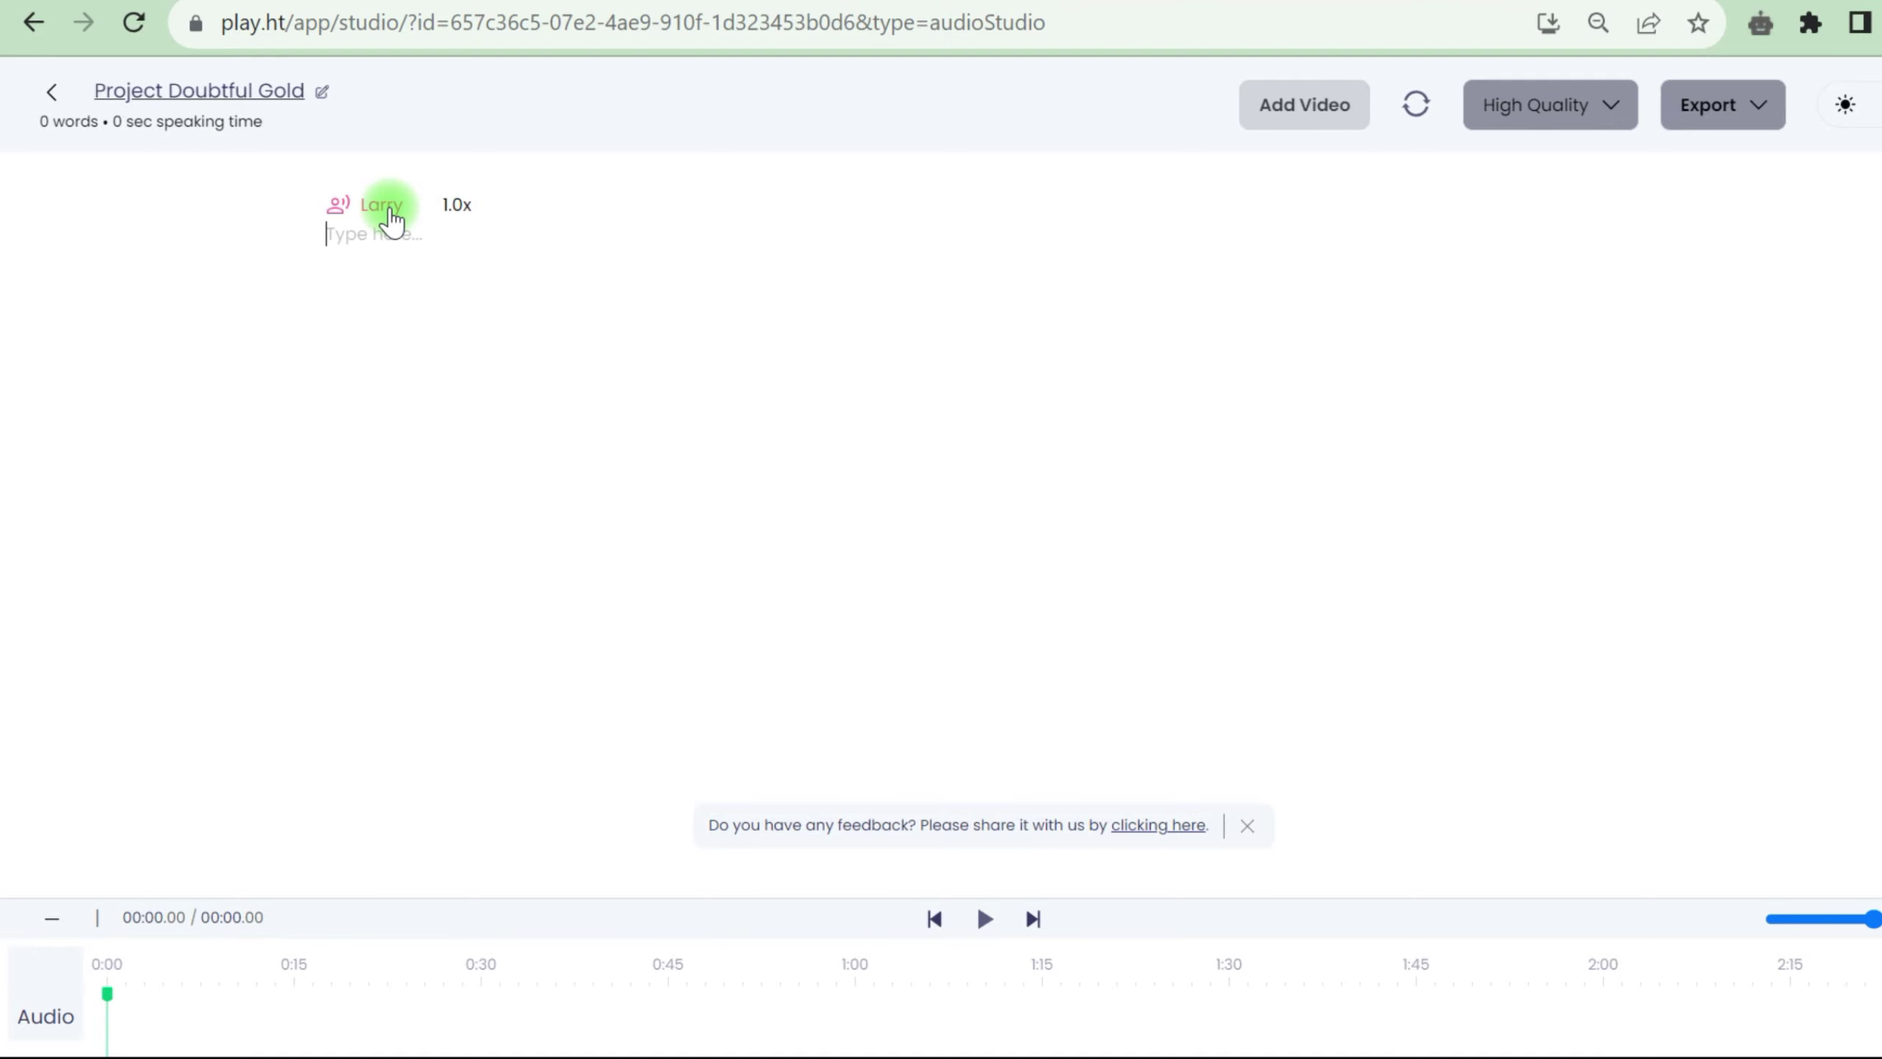
click(388, 207)
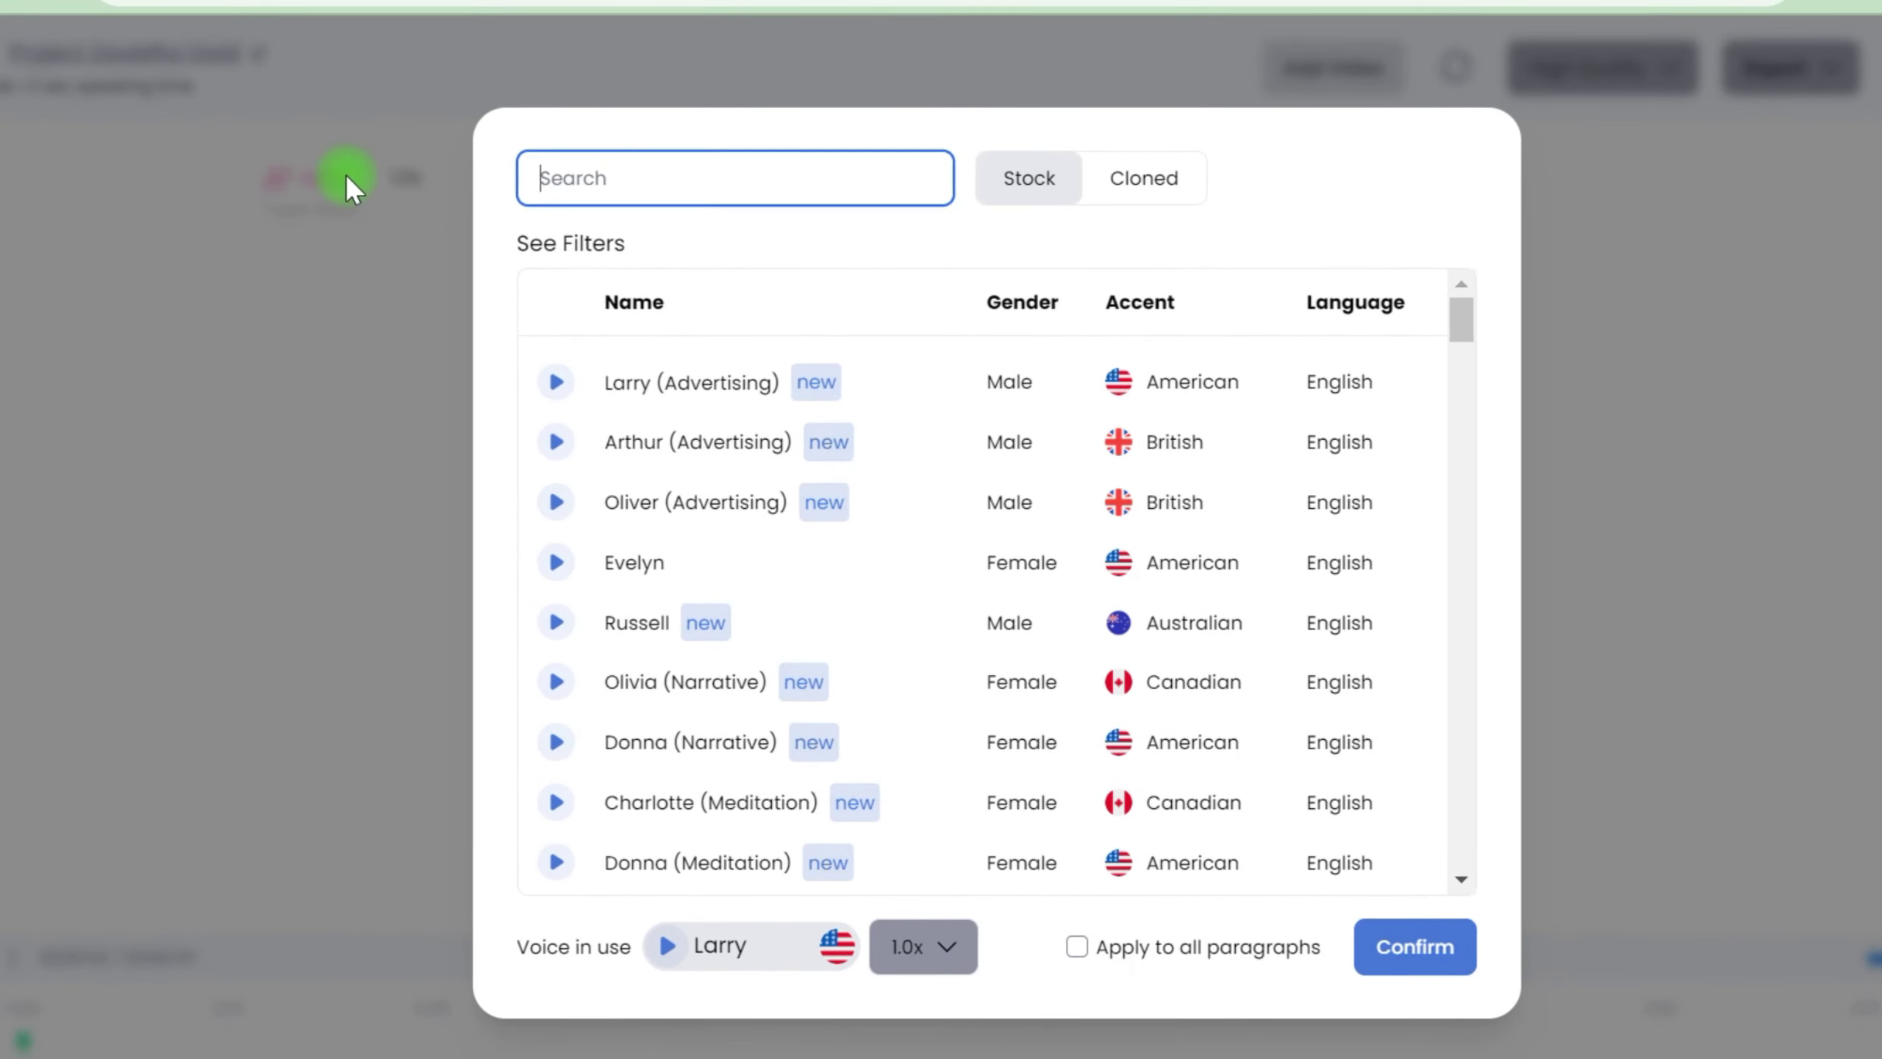
right_click(345, 173)
key(Escape)
Pick Evelyn, the American female voice, preview her sample and confirm
scroll(1155, 460, down, 10)
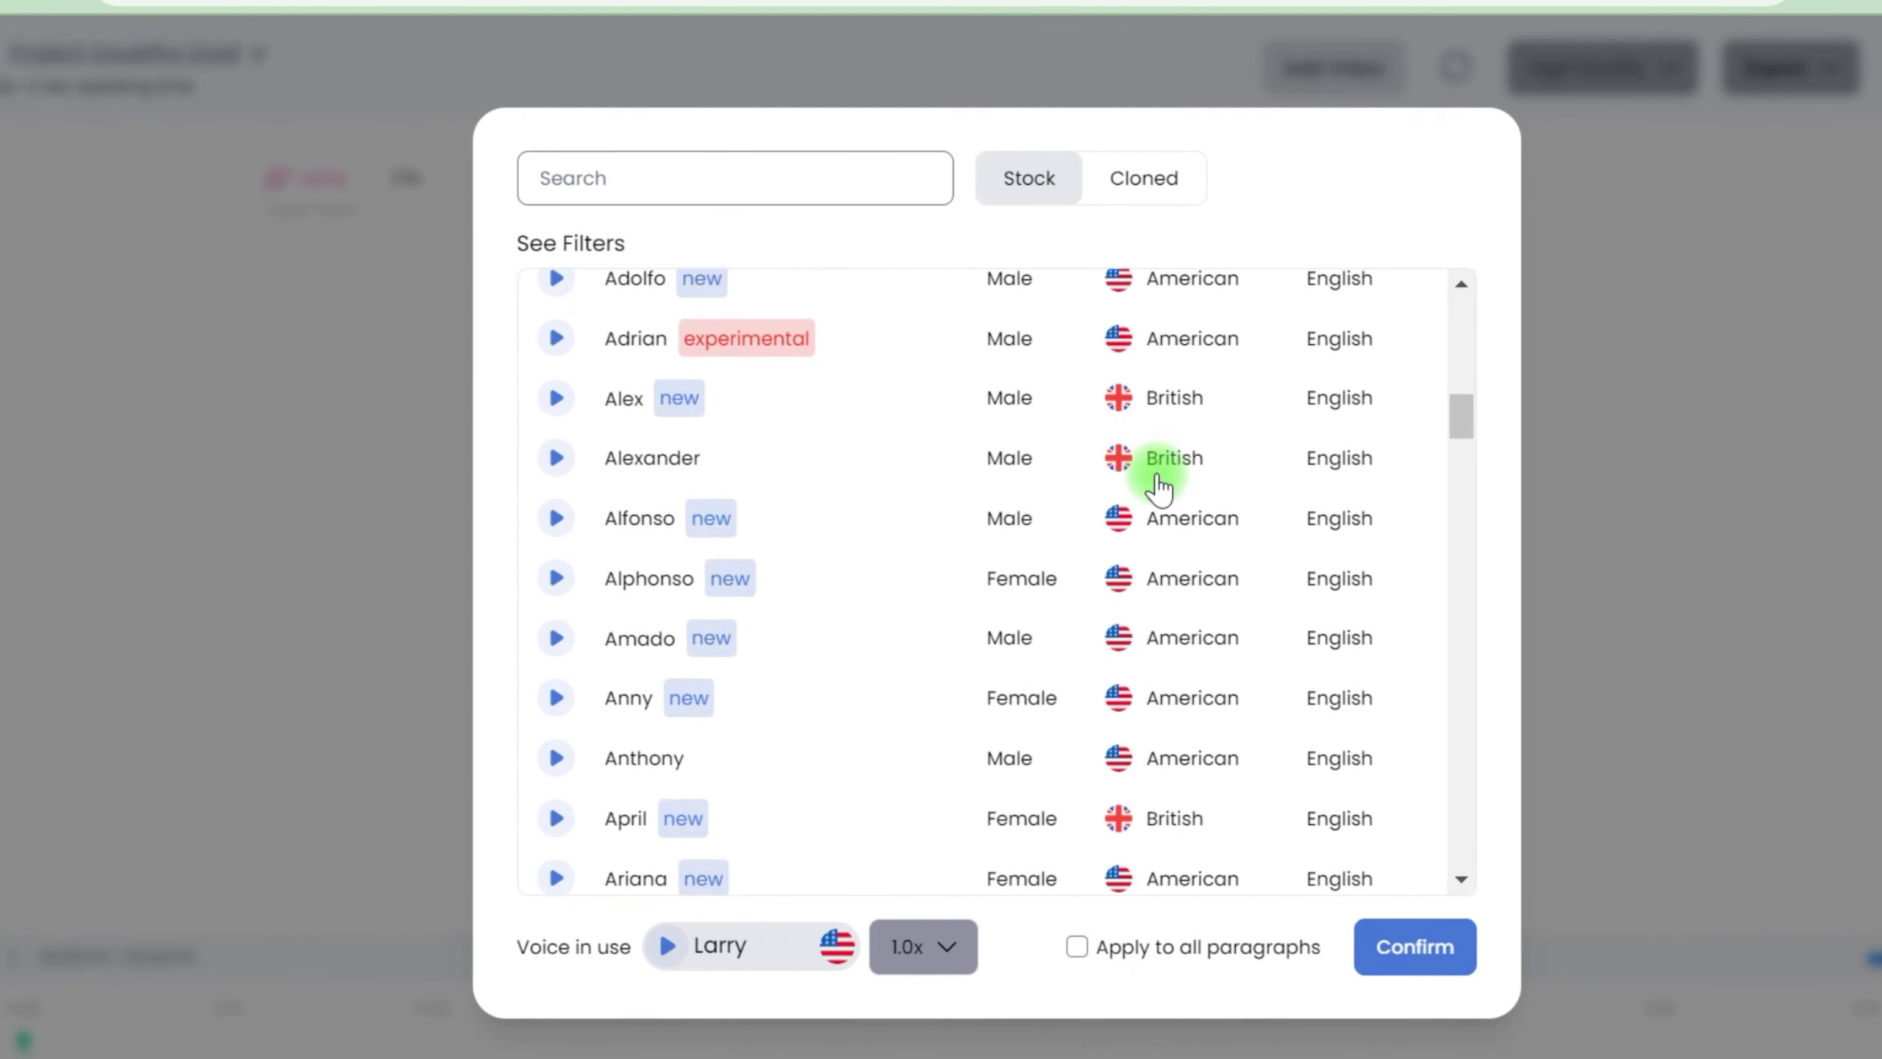
scroll(1158, 486, up, 5)
scroll(1347, 775, up, 5)
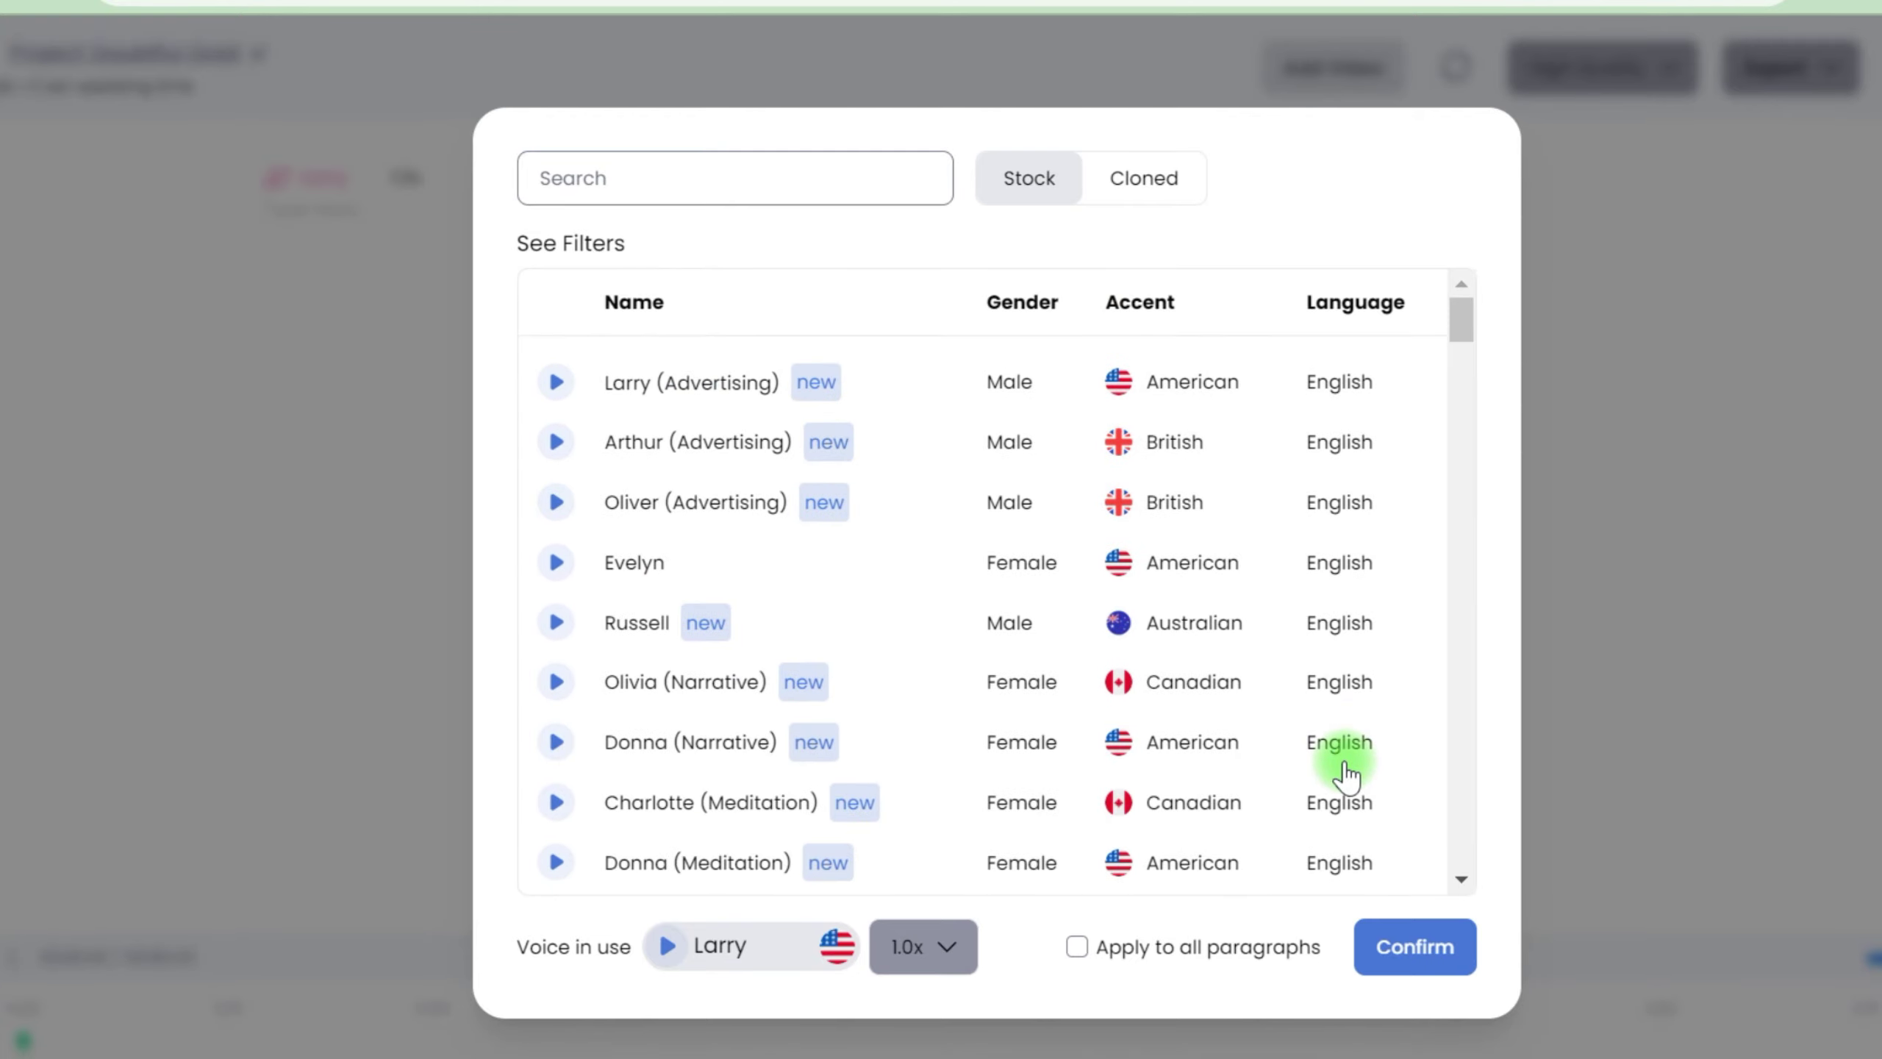
click(718, 540)
click(558, 567)
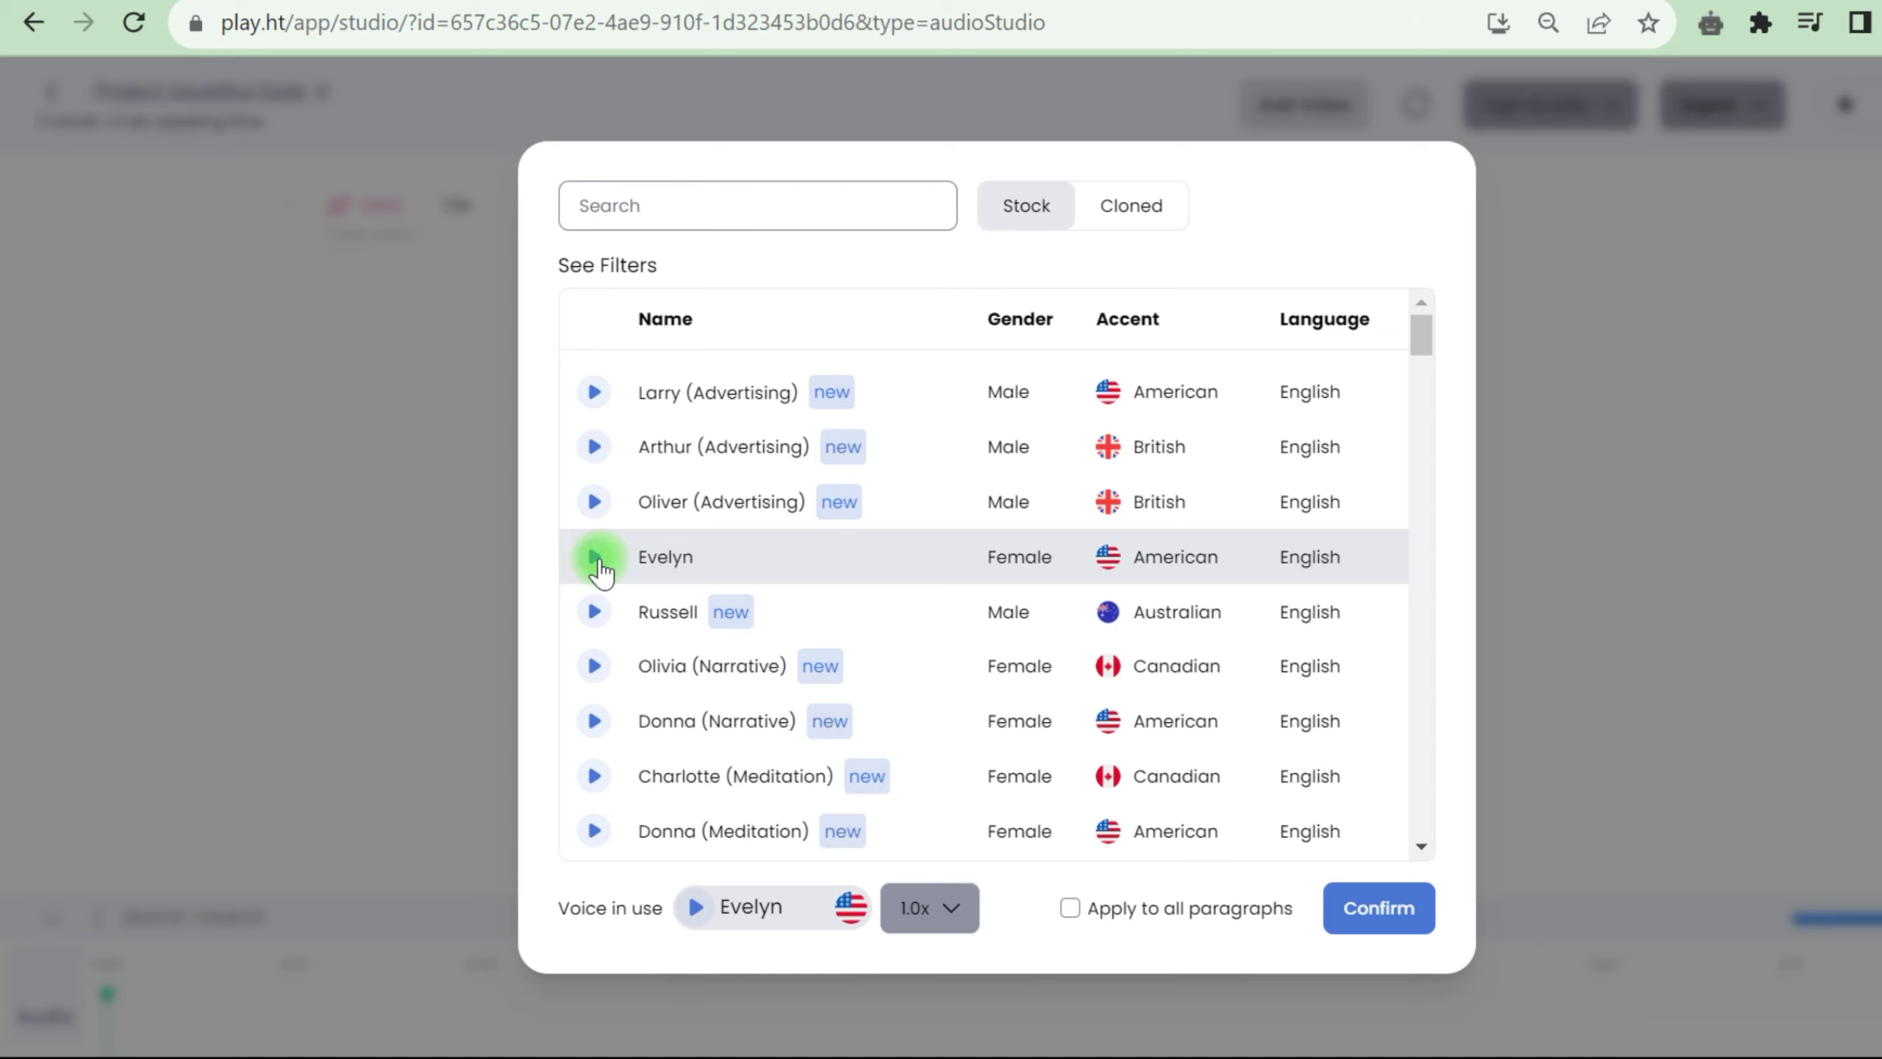
click(1423, 913)
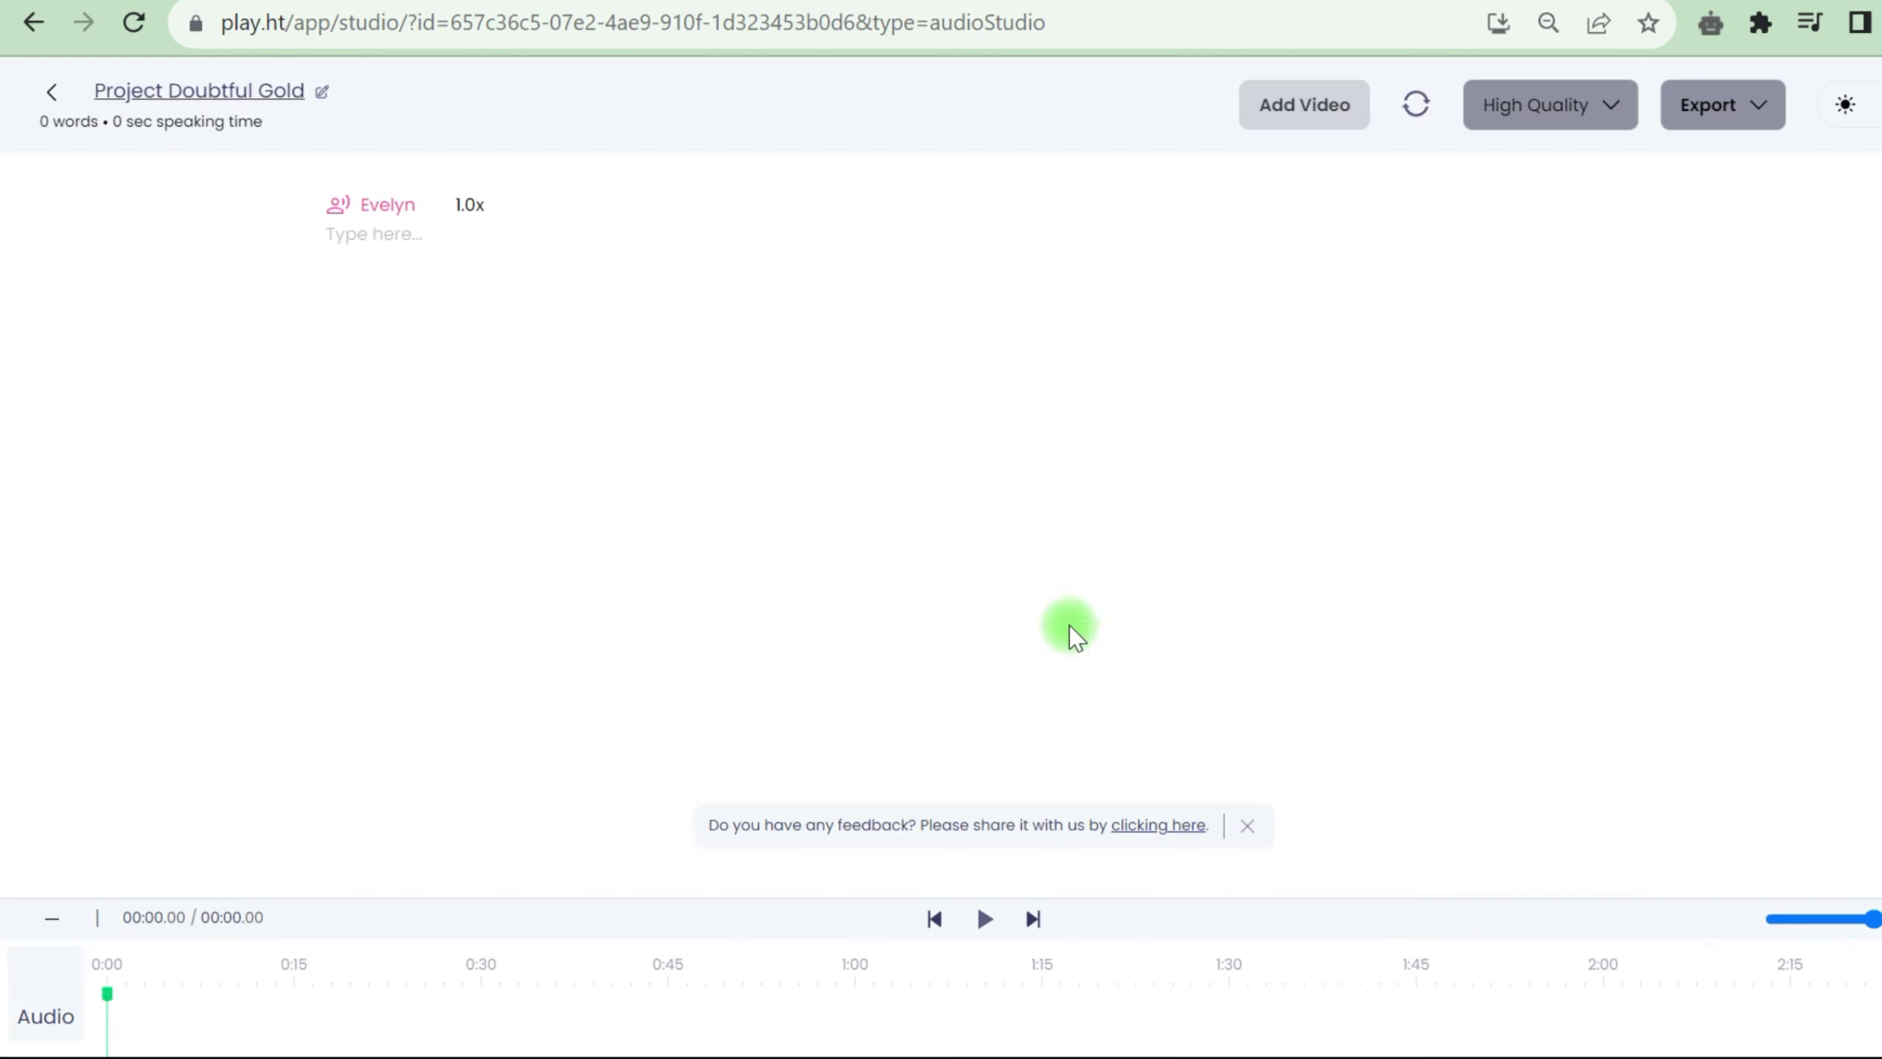
Copy the entire bird script from the Google Docs document
key(ctrl+Tab)
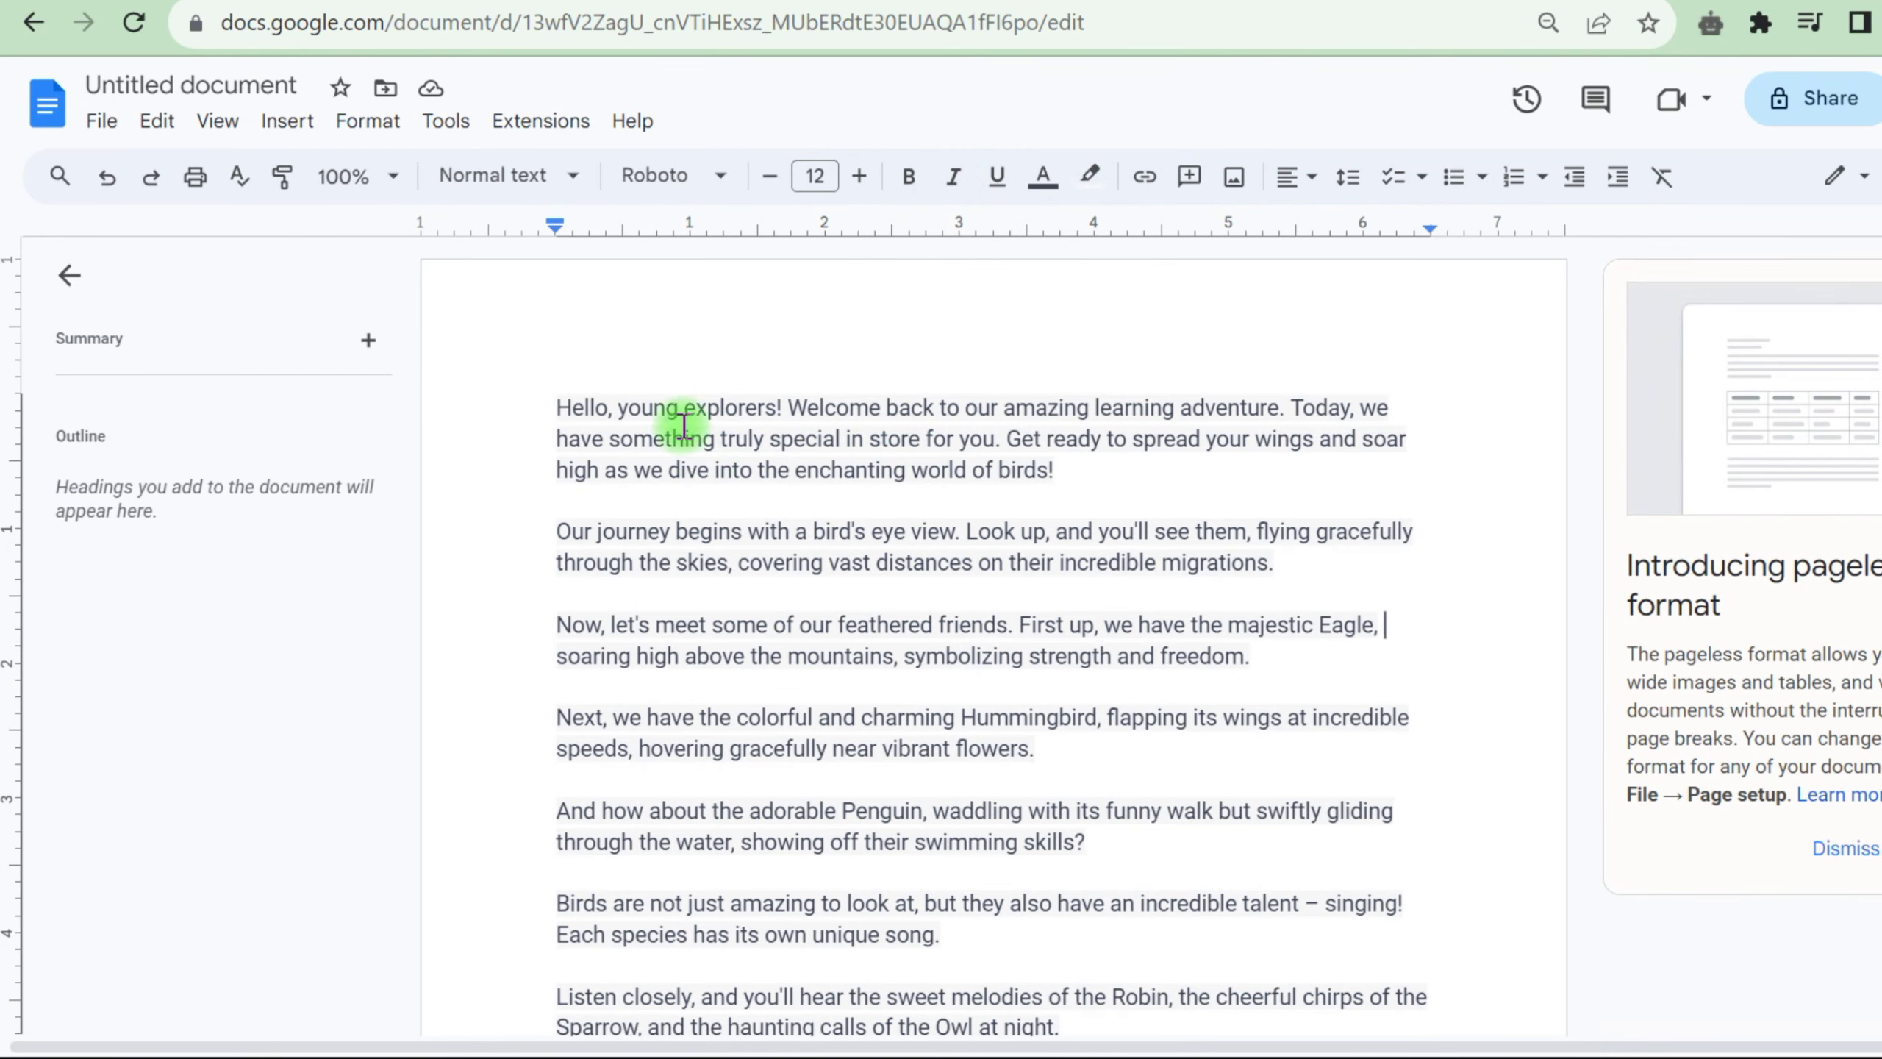
click(563, 285)
key(ctrl+shift+End)
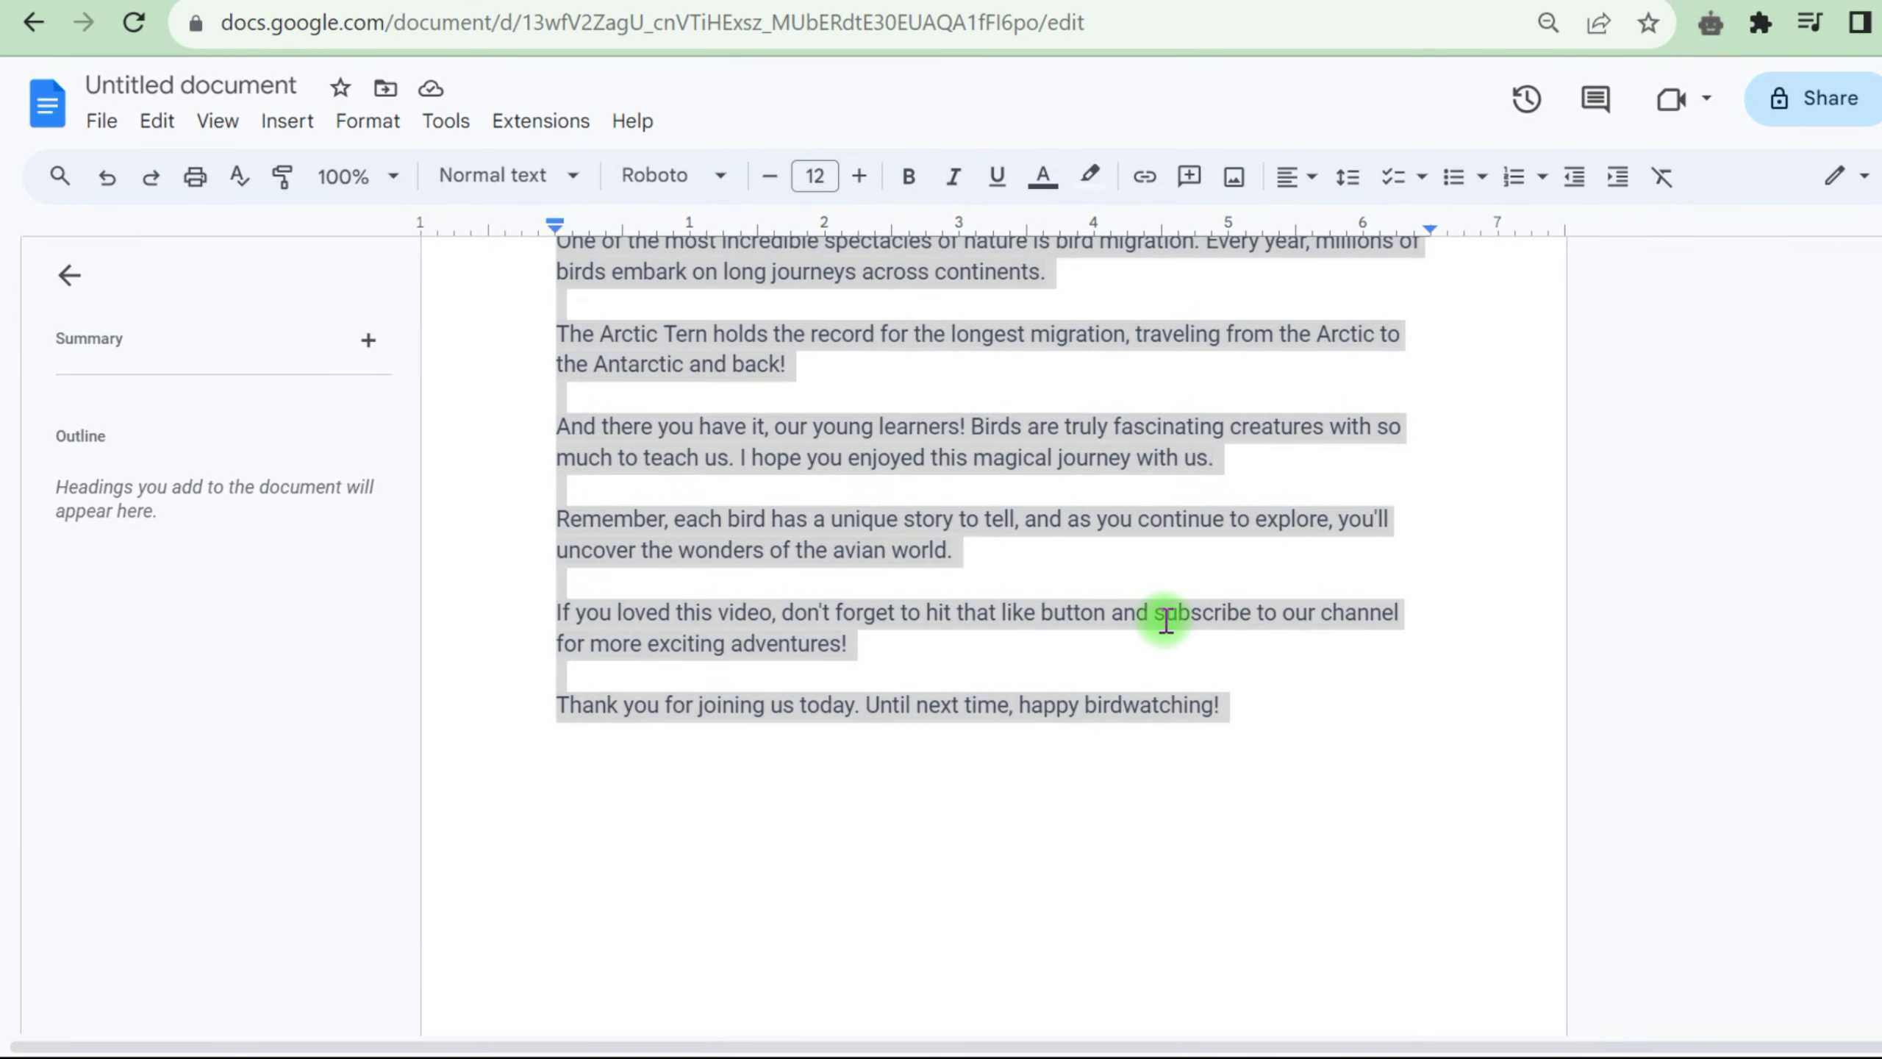
right_click(1162, 615)
click(1250, 406)
Paste the 413-word script into the Play.ht paragraph and generate Evelyn's narration
key(ctrl+shift+Tab)
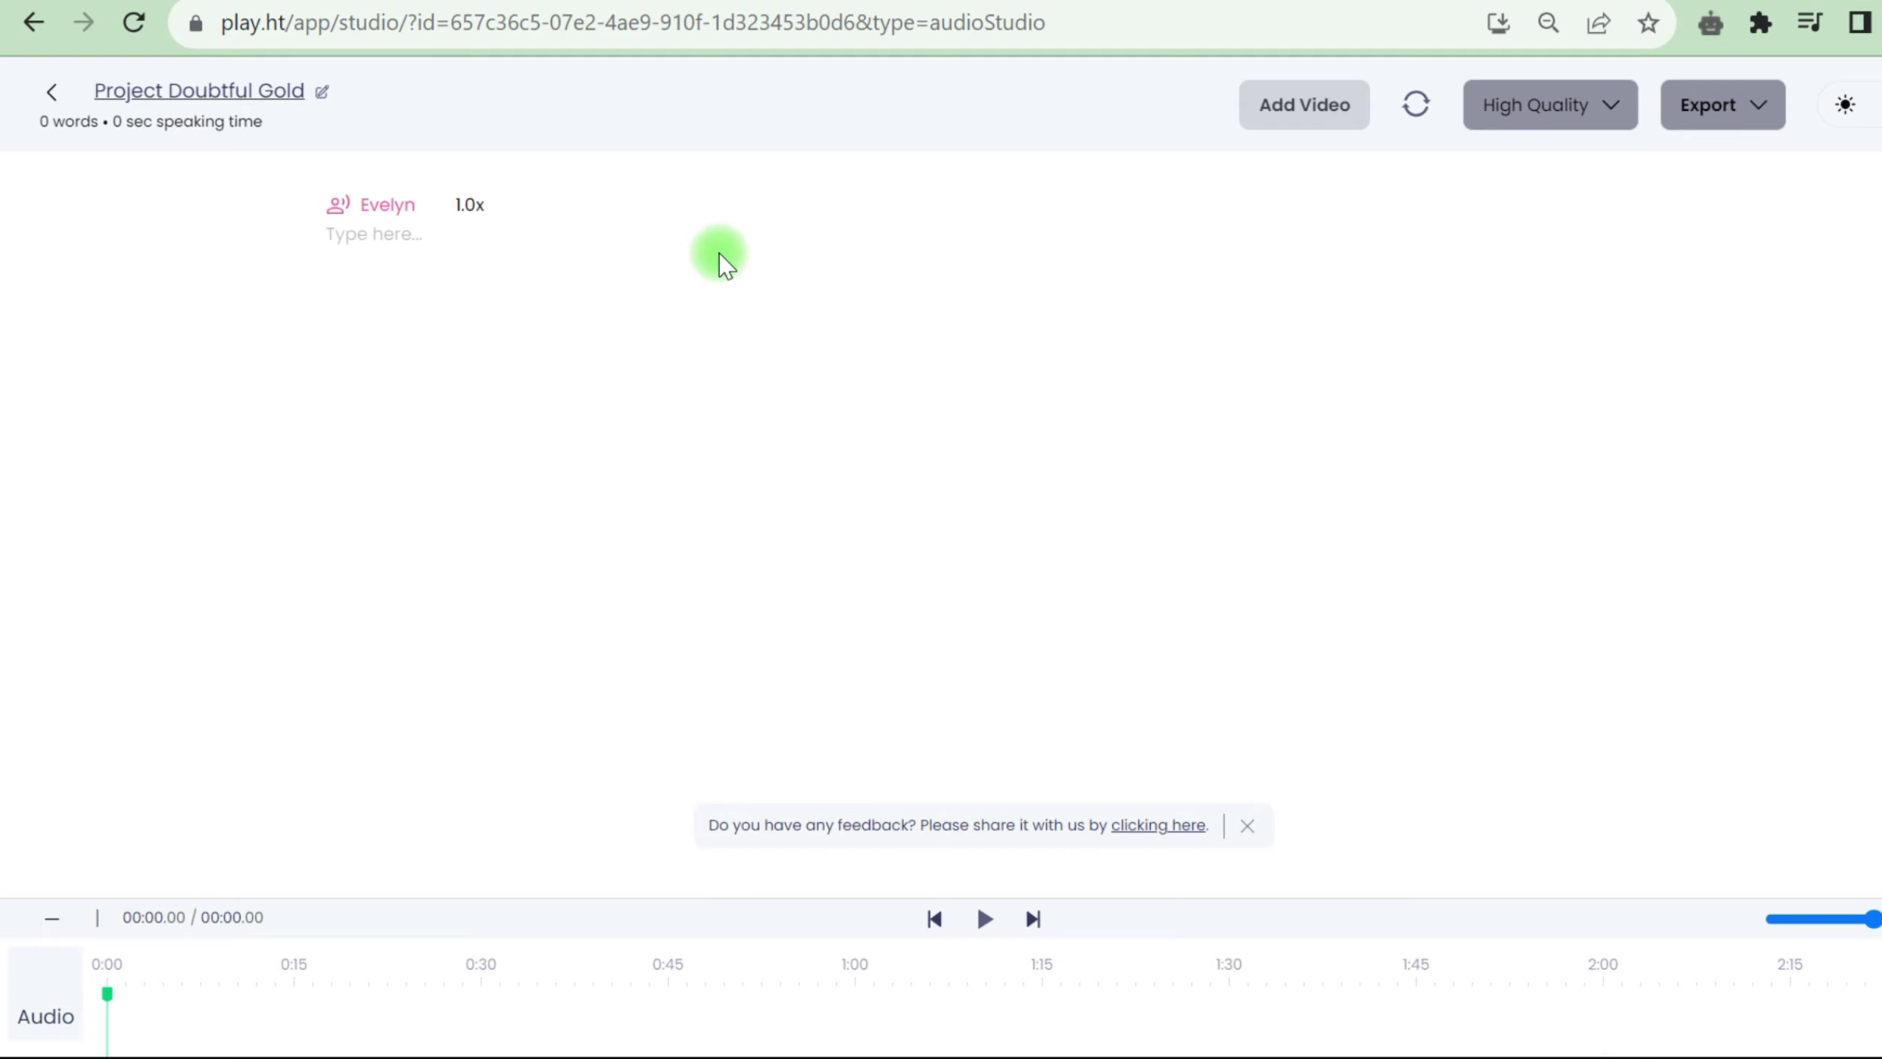
click(714, 228)
key(ctrl+v)
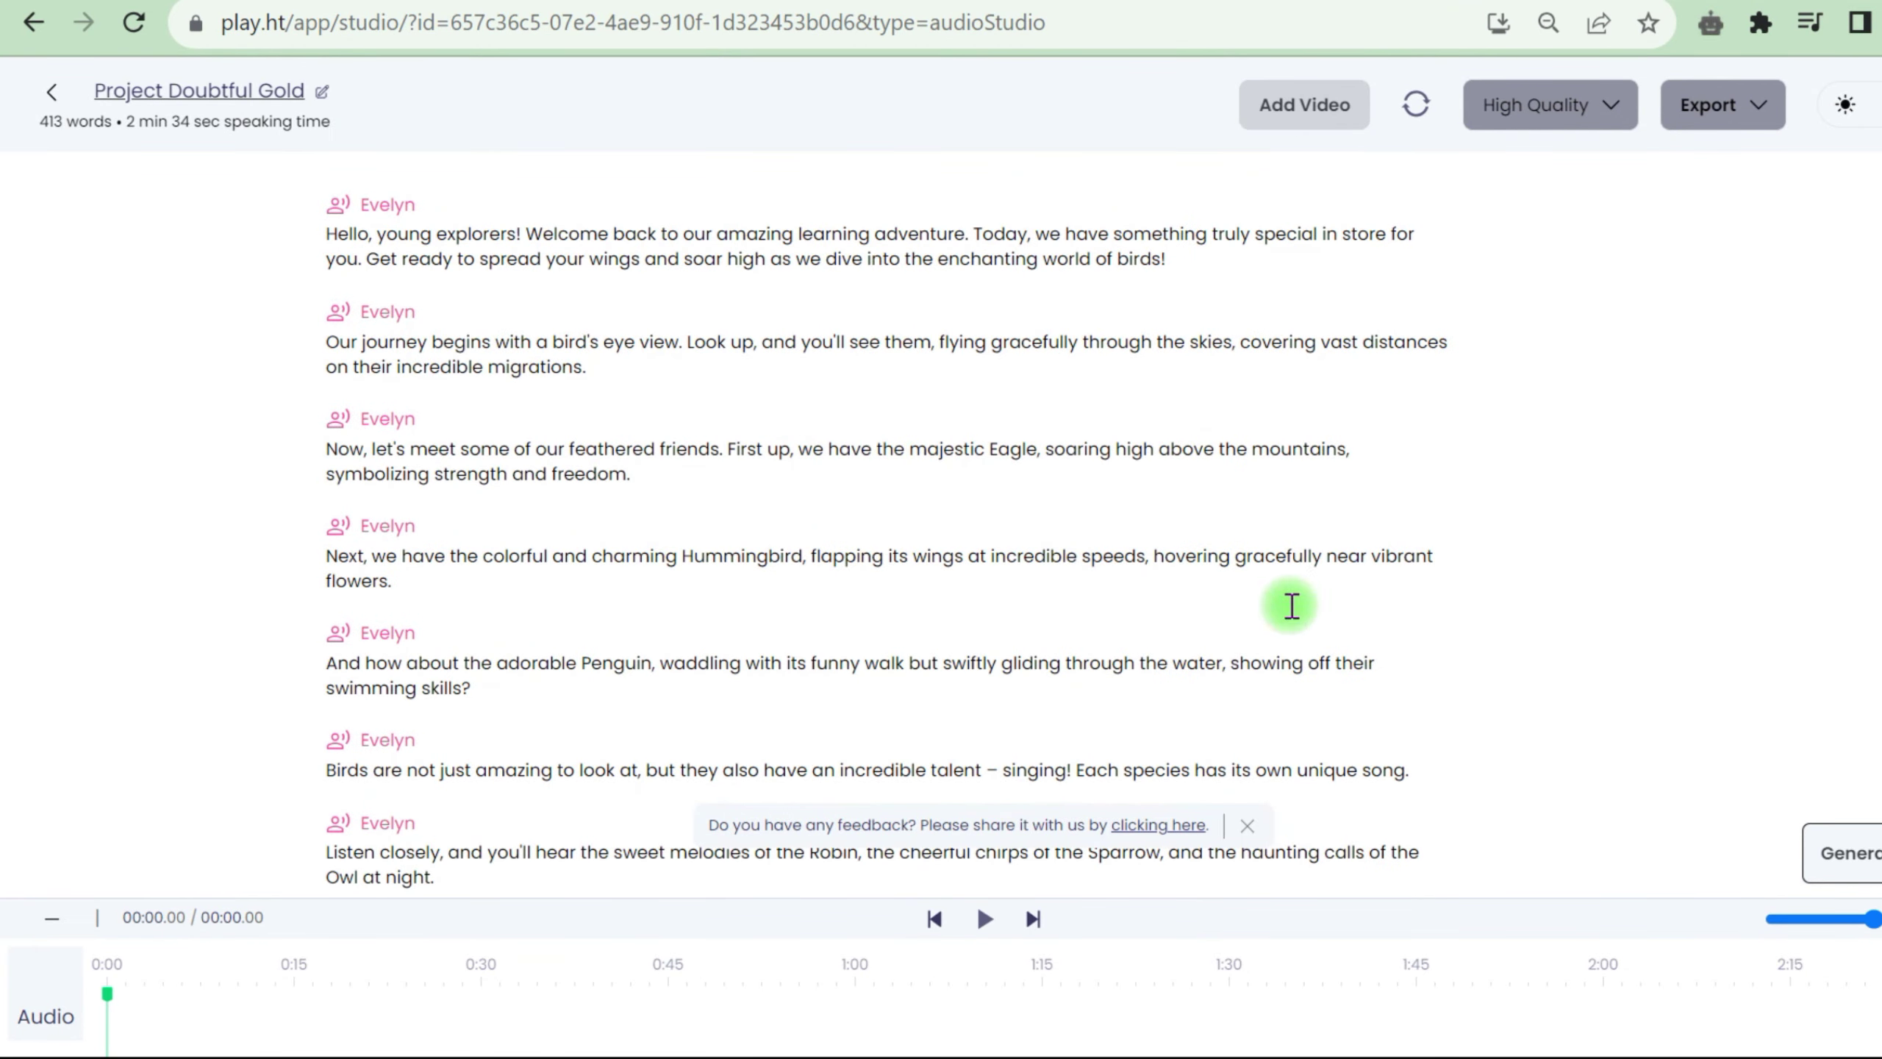
click(1853, 864)
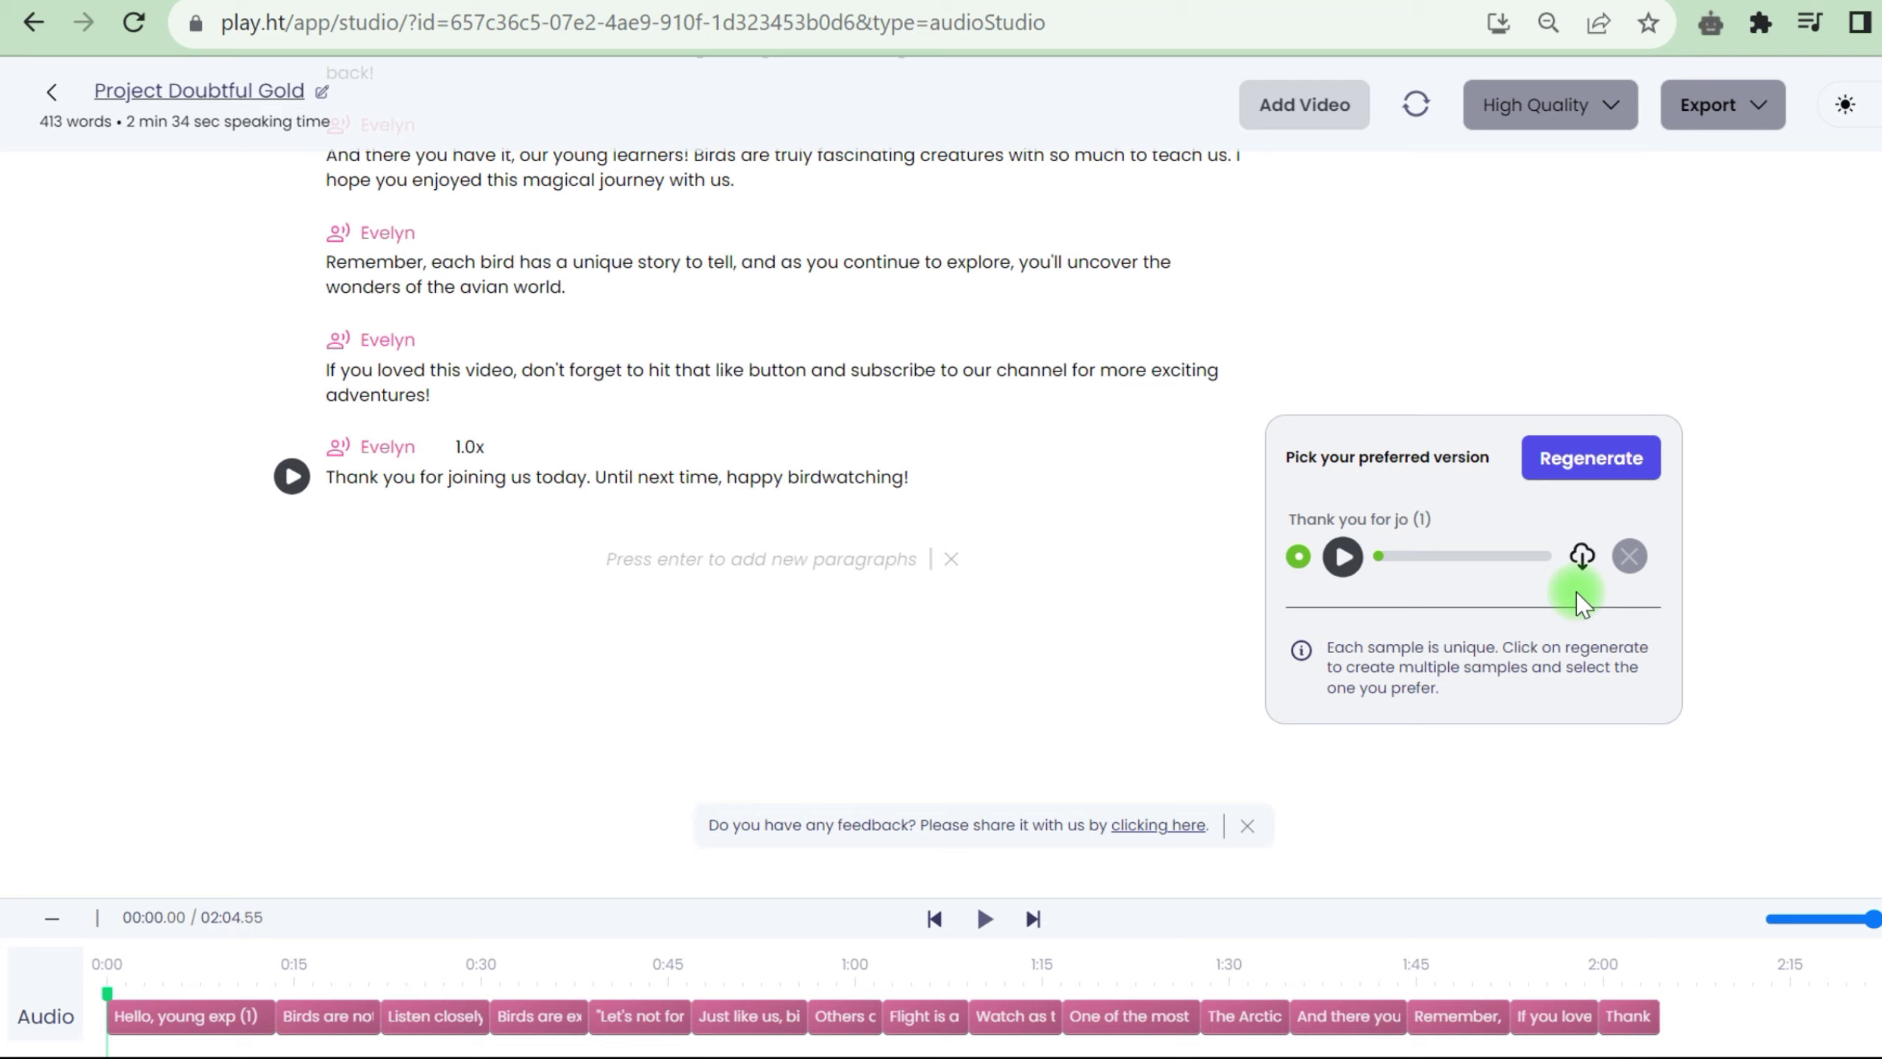
right_click(1497, 593)
click(1441, 553)
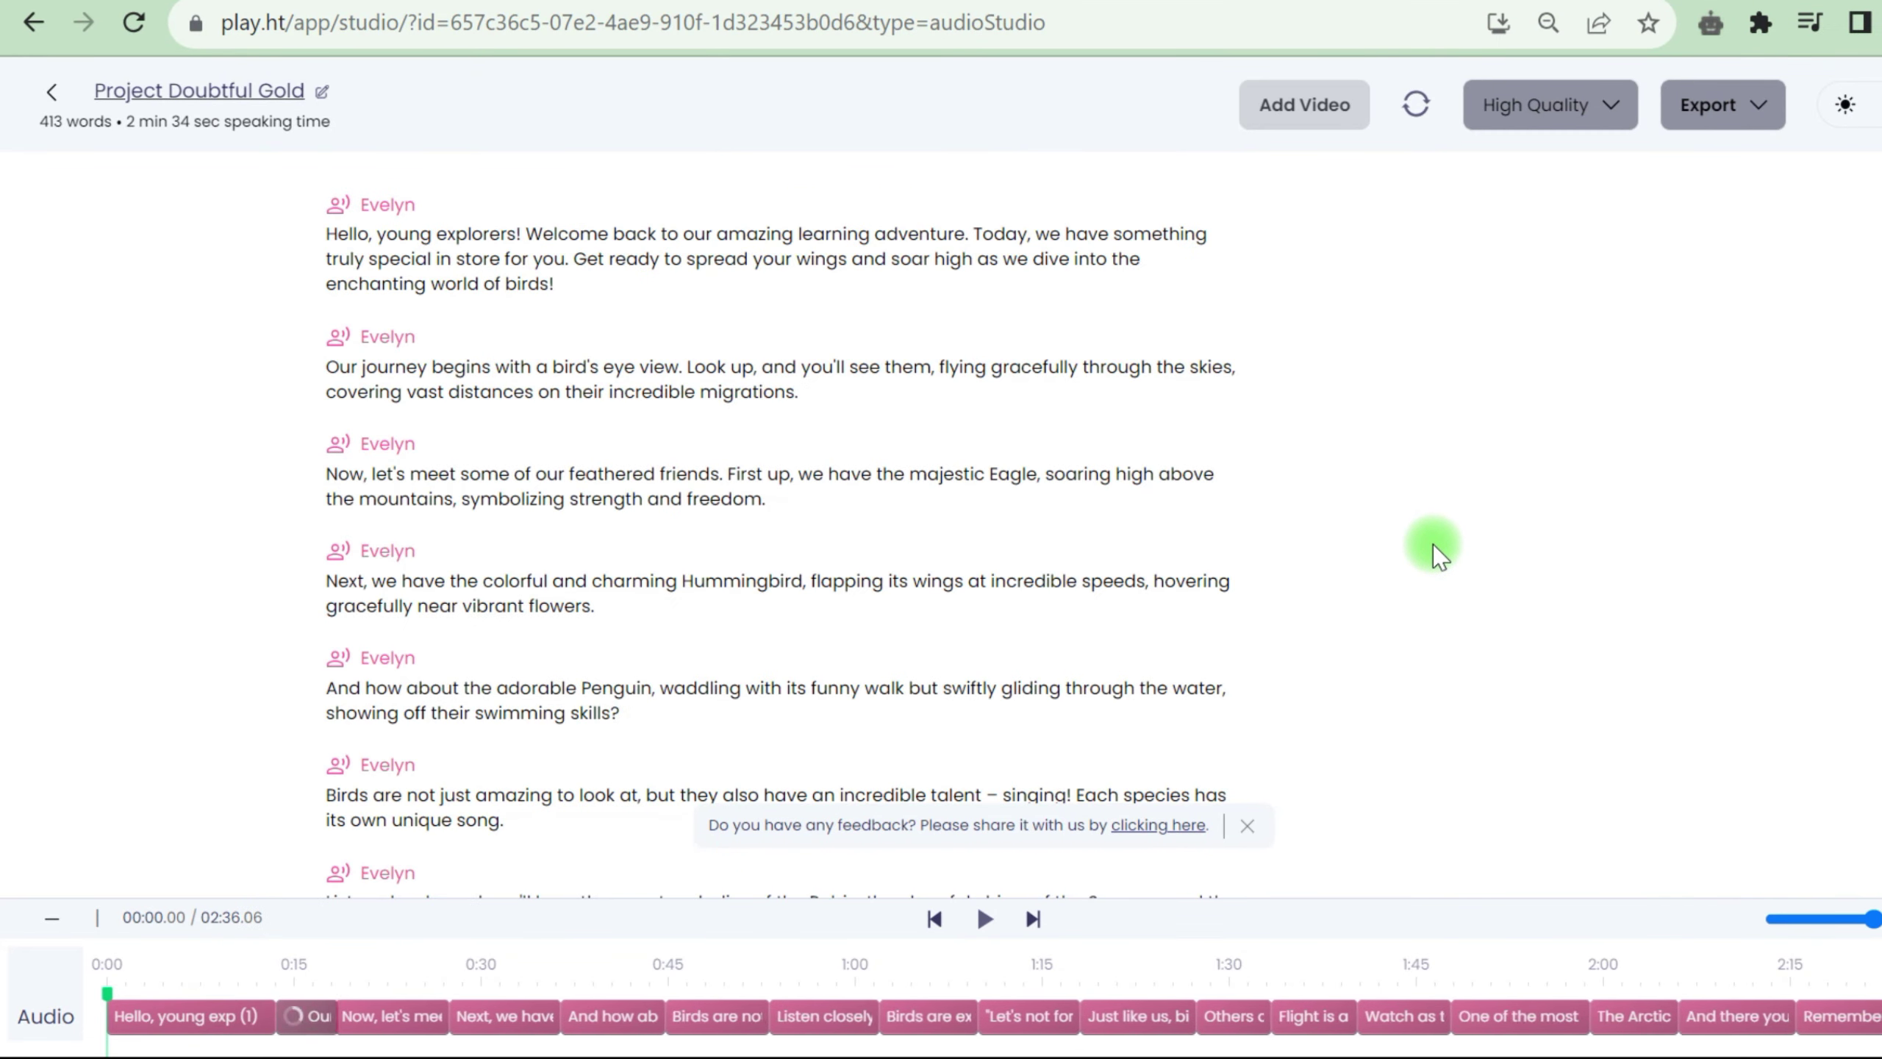
Export the narration as 'Each paragraph separately' into a zip download
click(1738, 132)
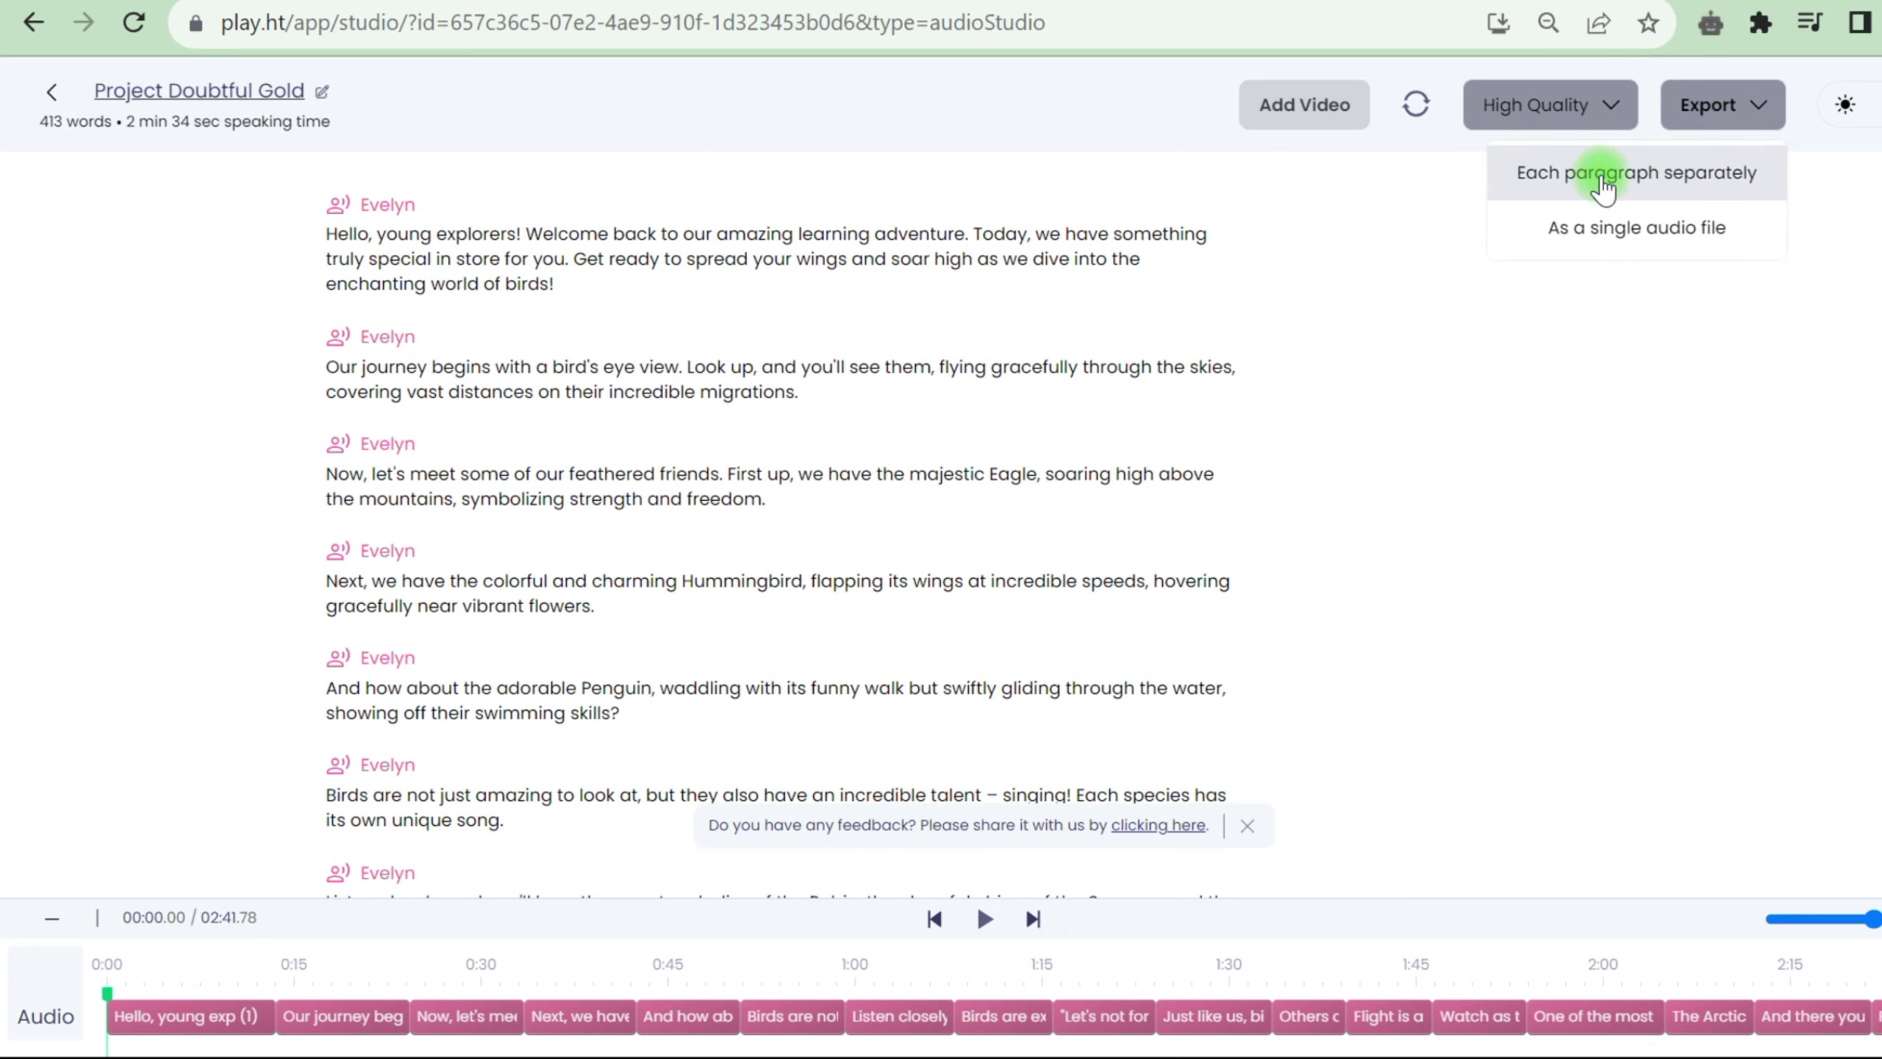
click(1641, 178)
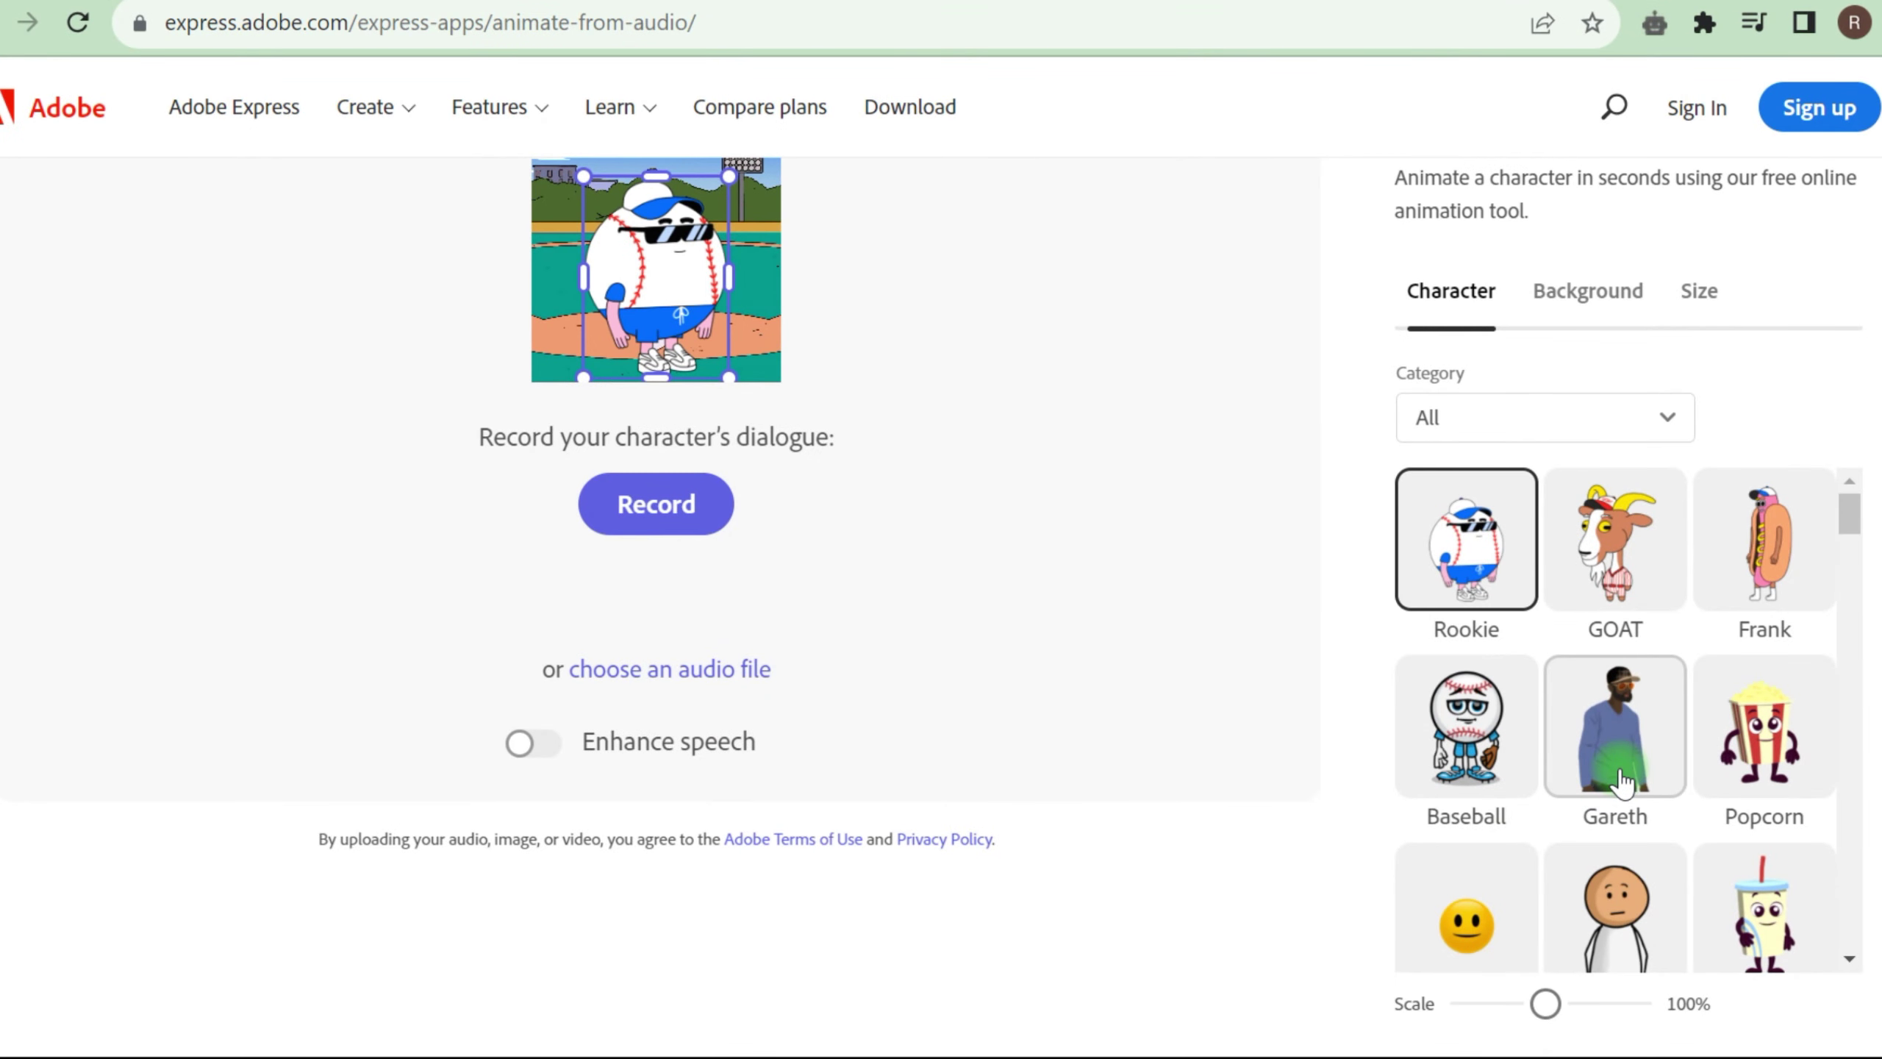
Choose the Bluster snowman character with a bright green #2EFF5F custom background
scroll(1673, 734, down, 20)
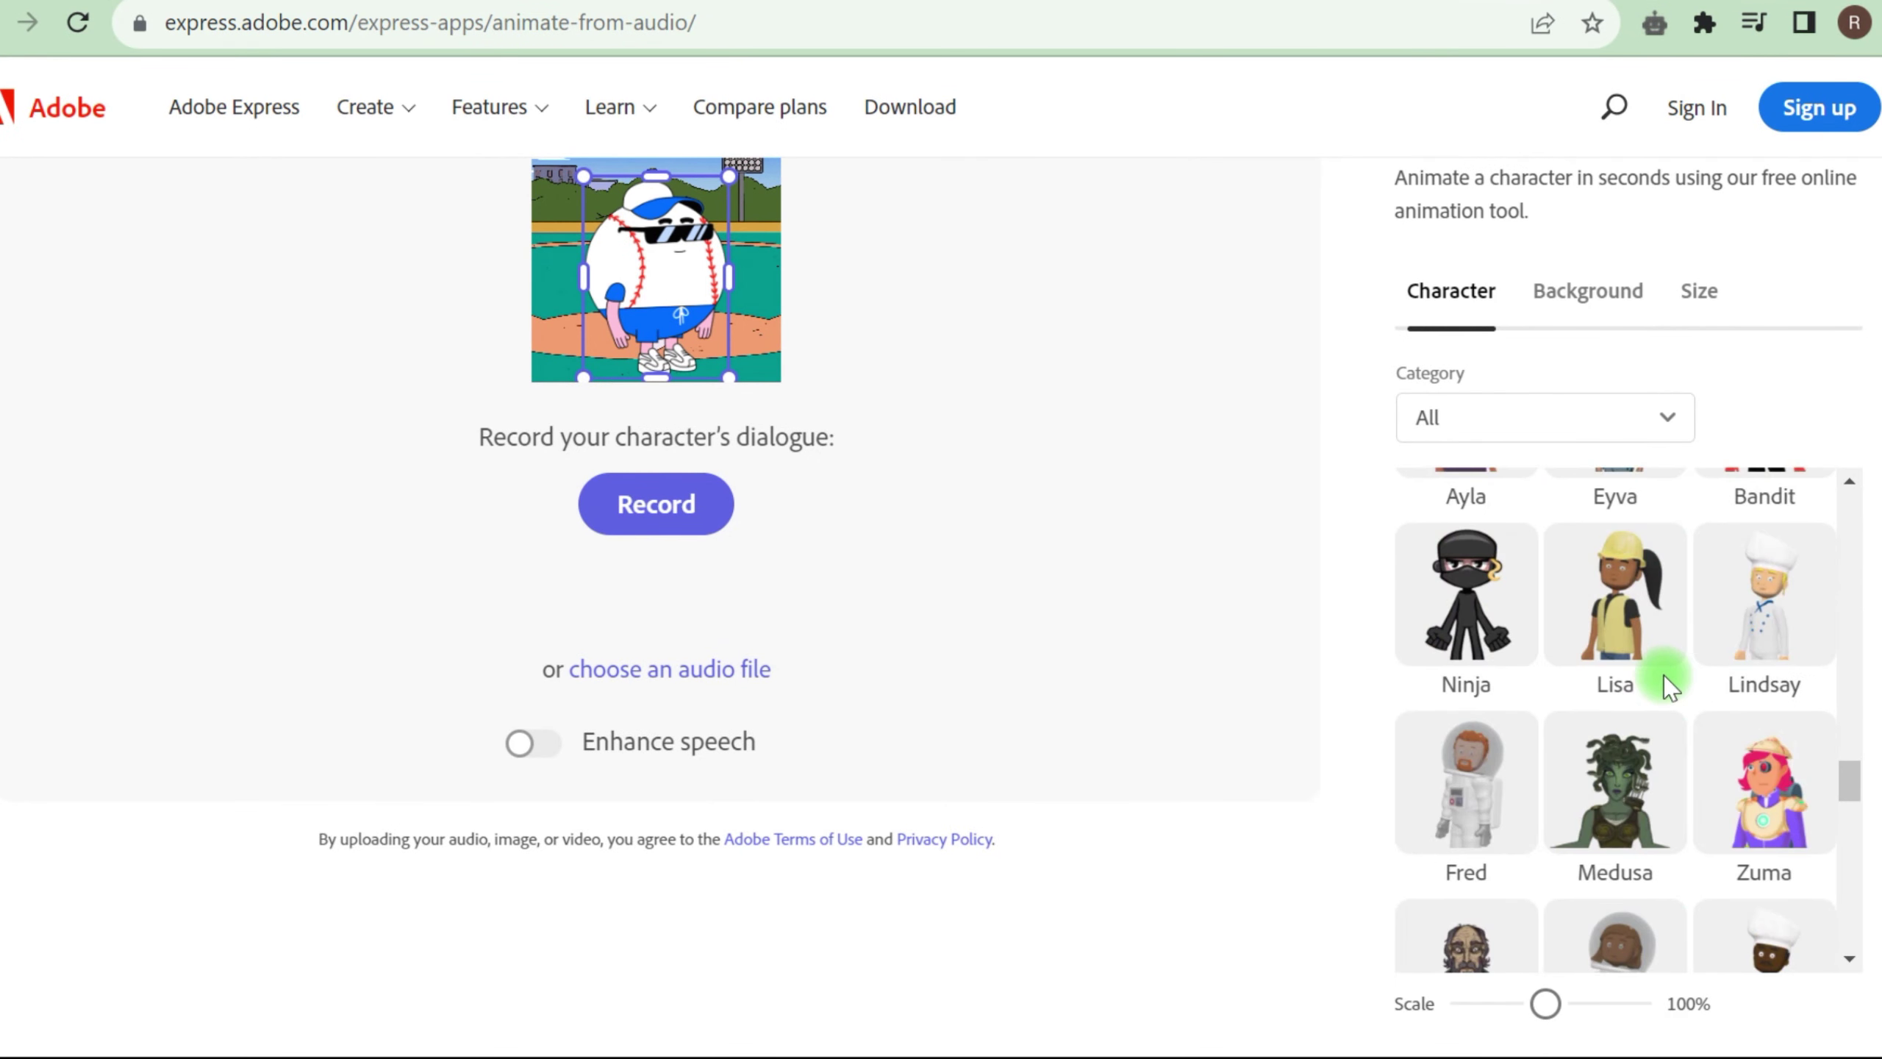
scroll(1638, 675, down, 5)
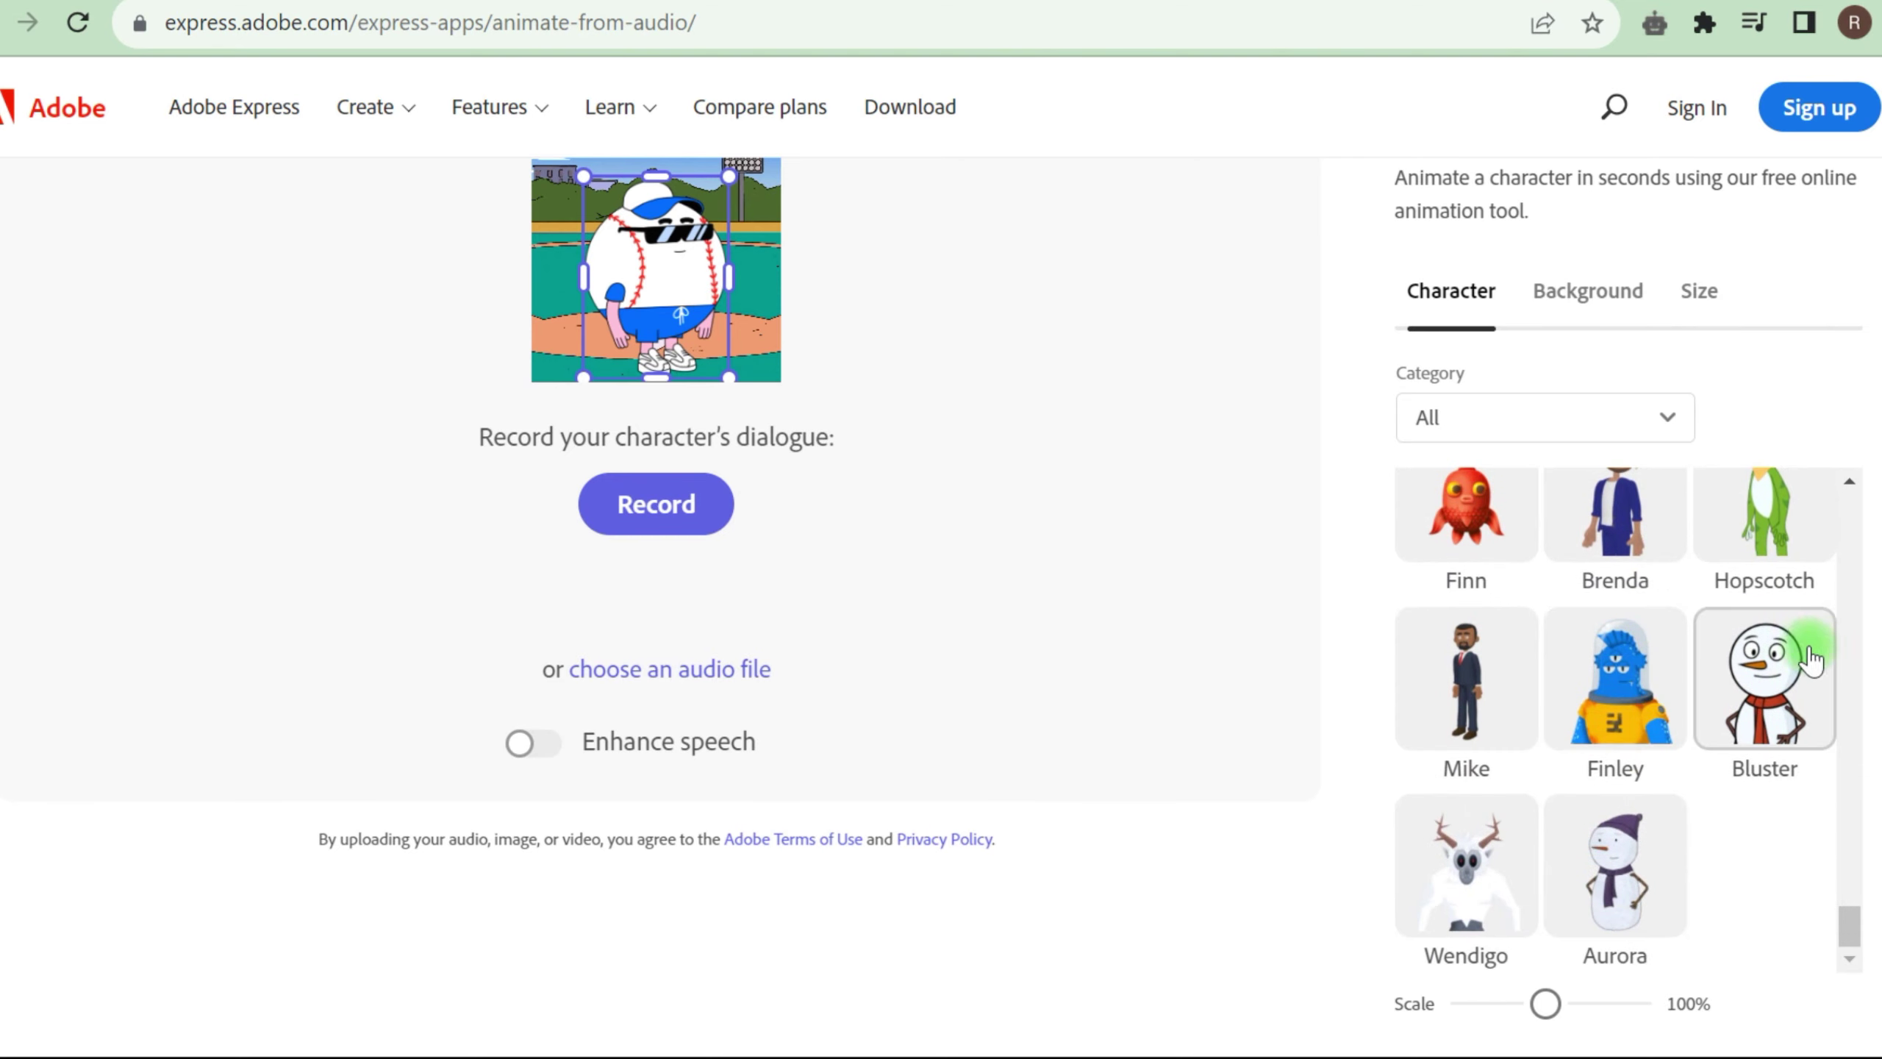
click(1763, 659)
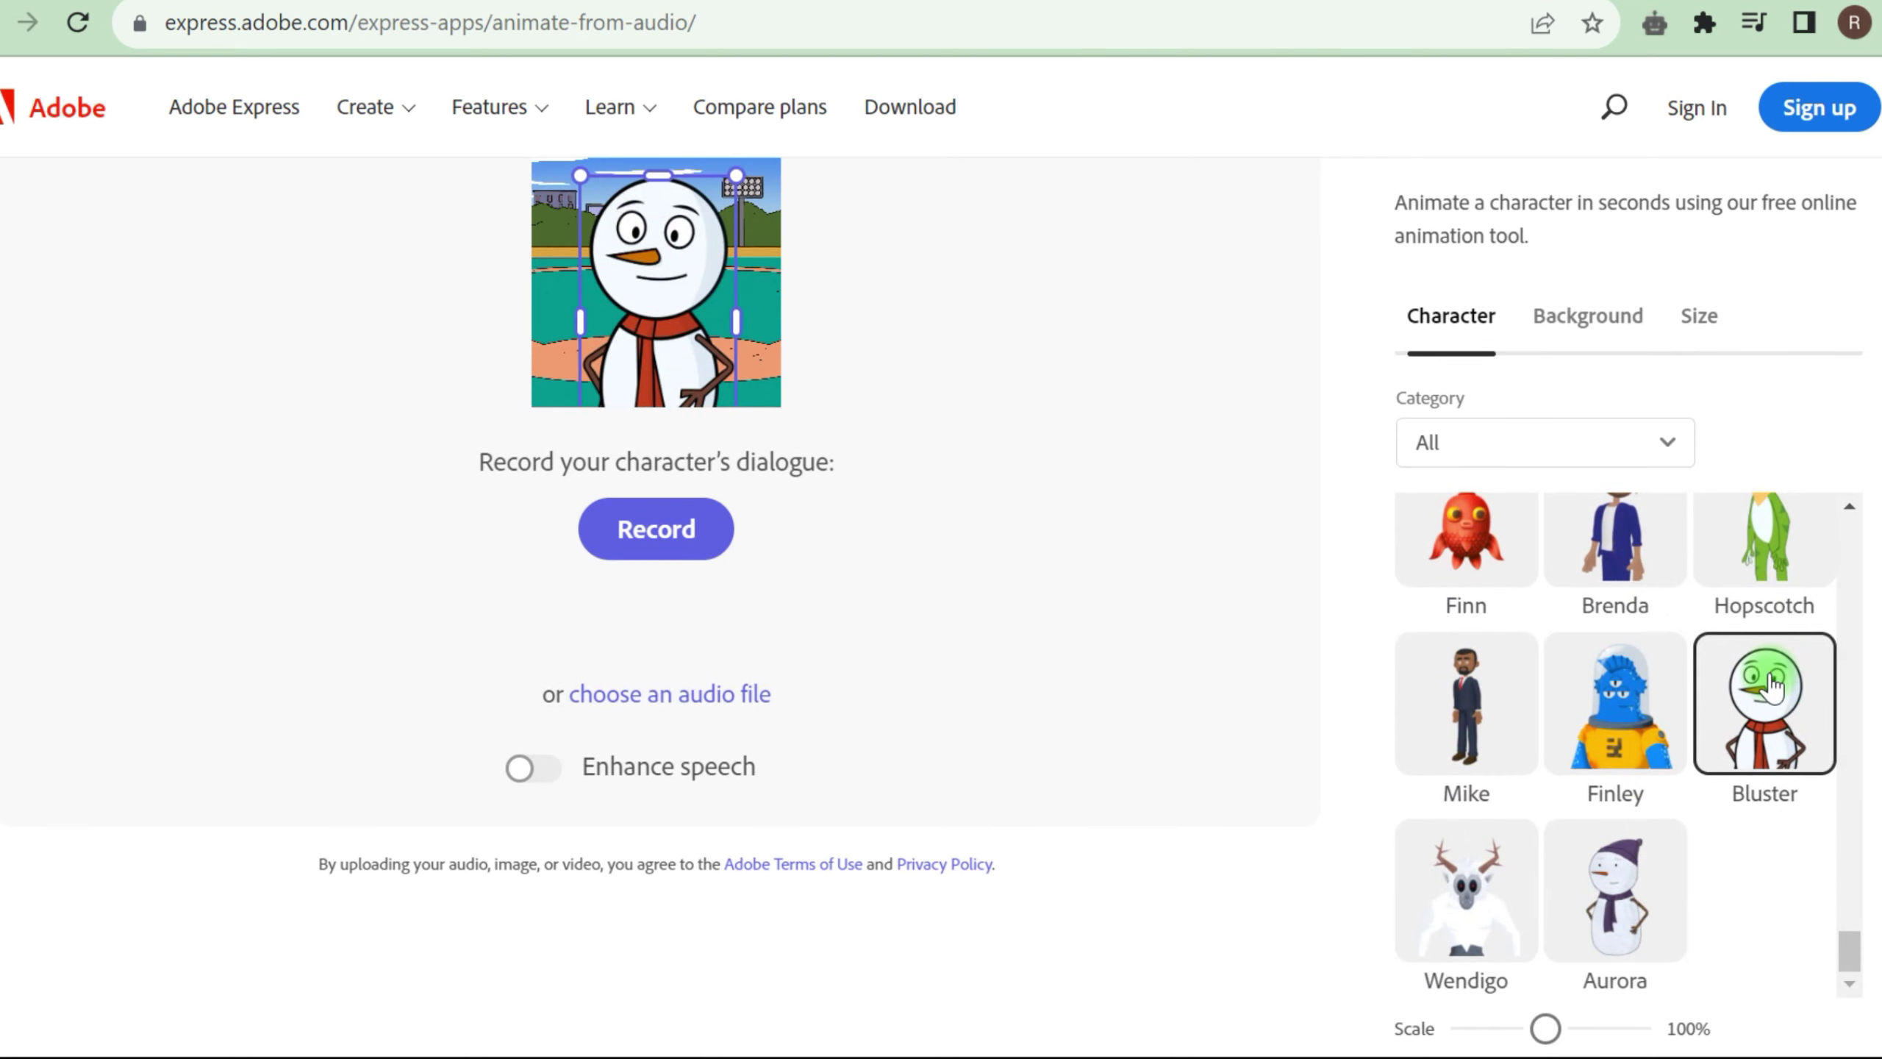
click(1591, 317)
scroll(1639, 534, down, 15)
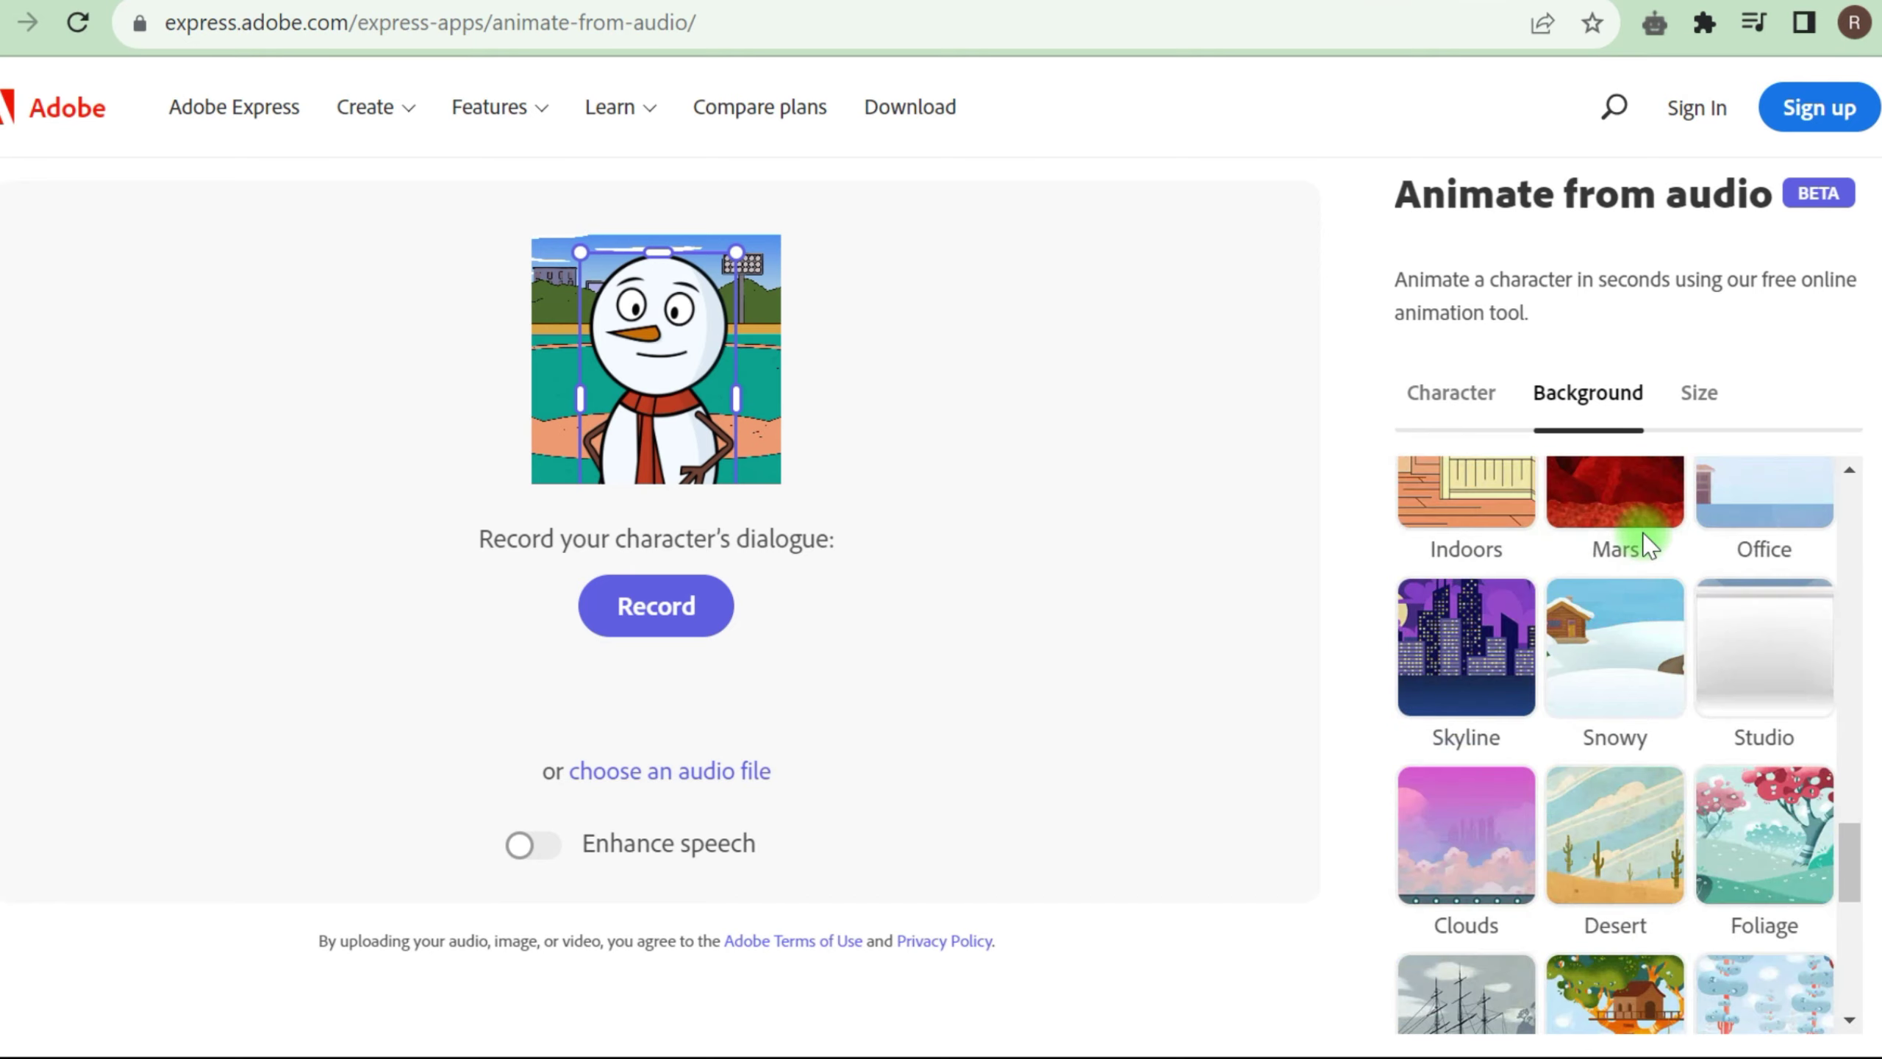
click(1690, 799)
drag(1689, 799, 1819, 749)
Set the output size to YouTube landscape, 1920 x 1080
click(1699, 392)
scroll(1670, 652, down, 6)
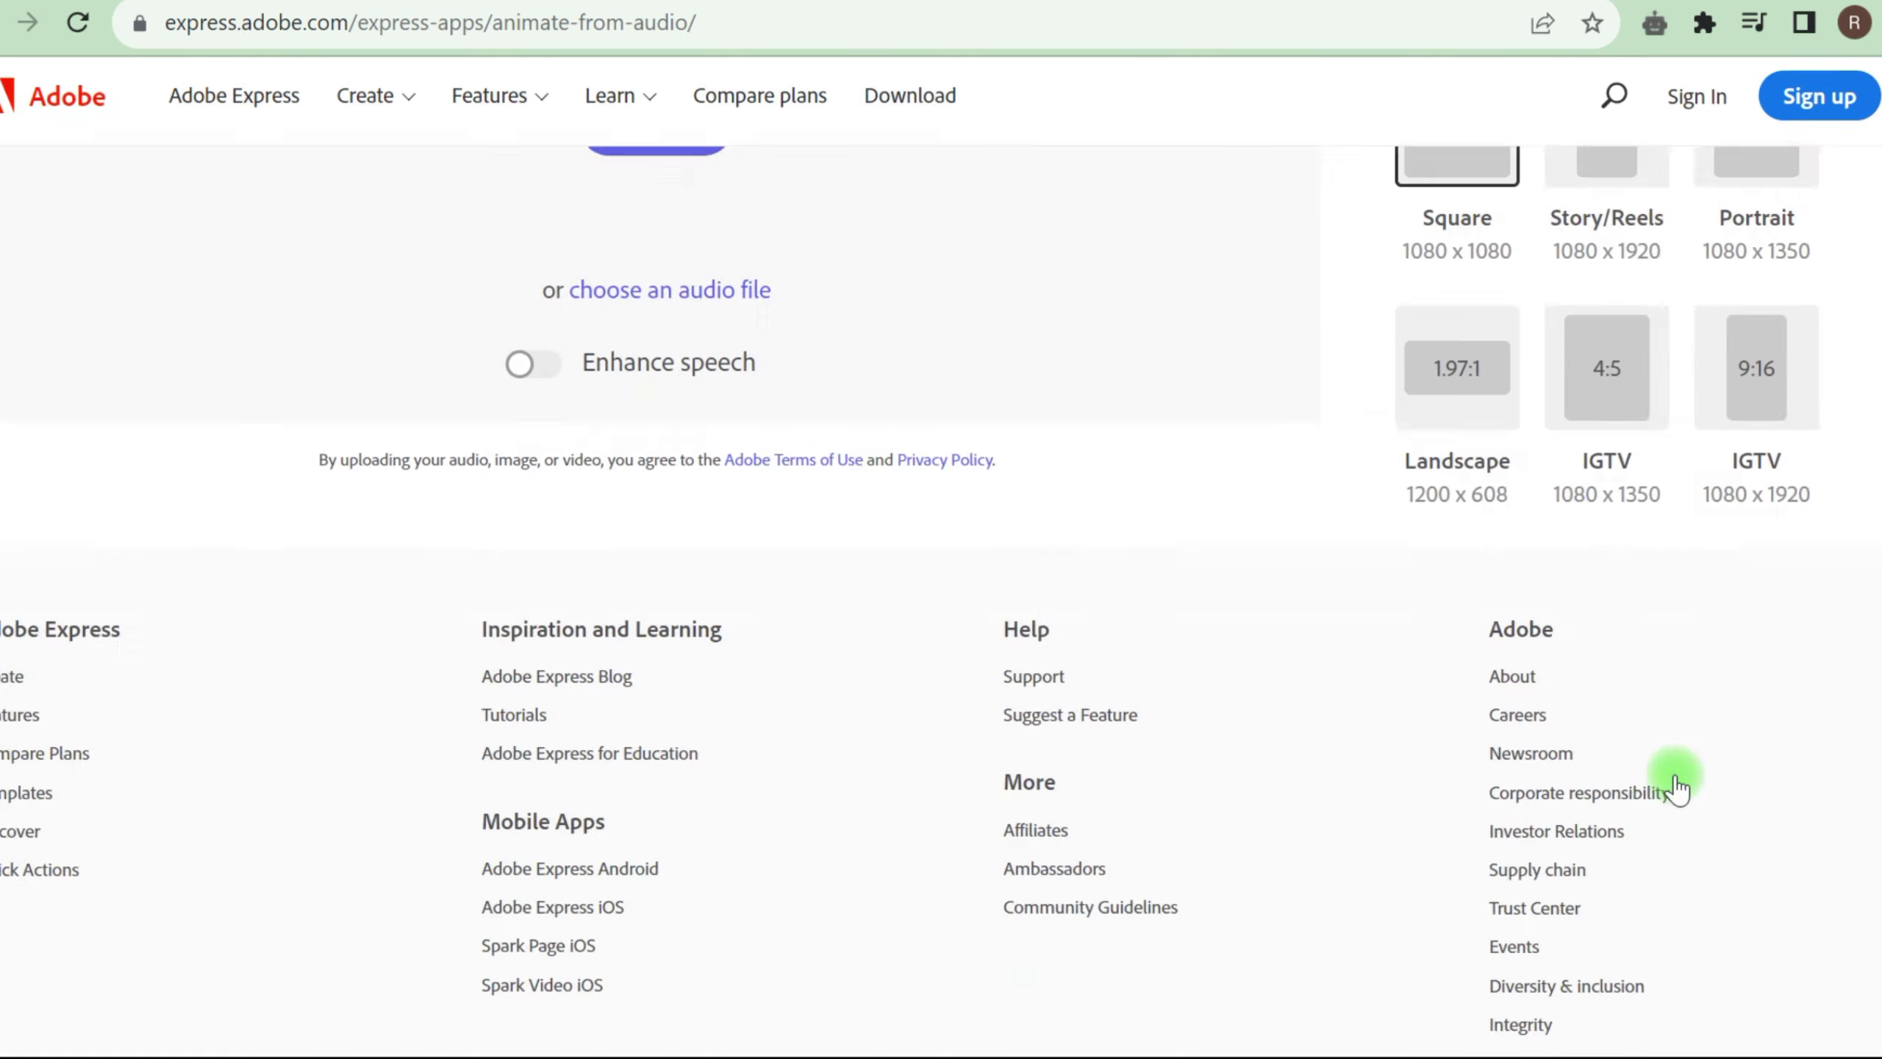
scroll(1641, 704, up, 3)
click(1704, 229)
click(1675, 441)
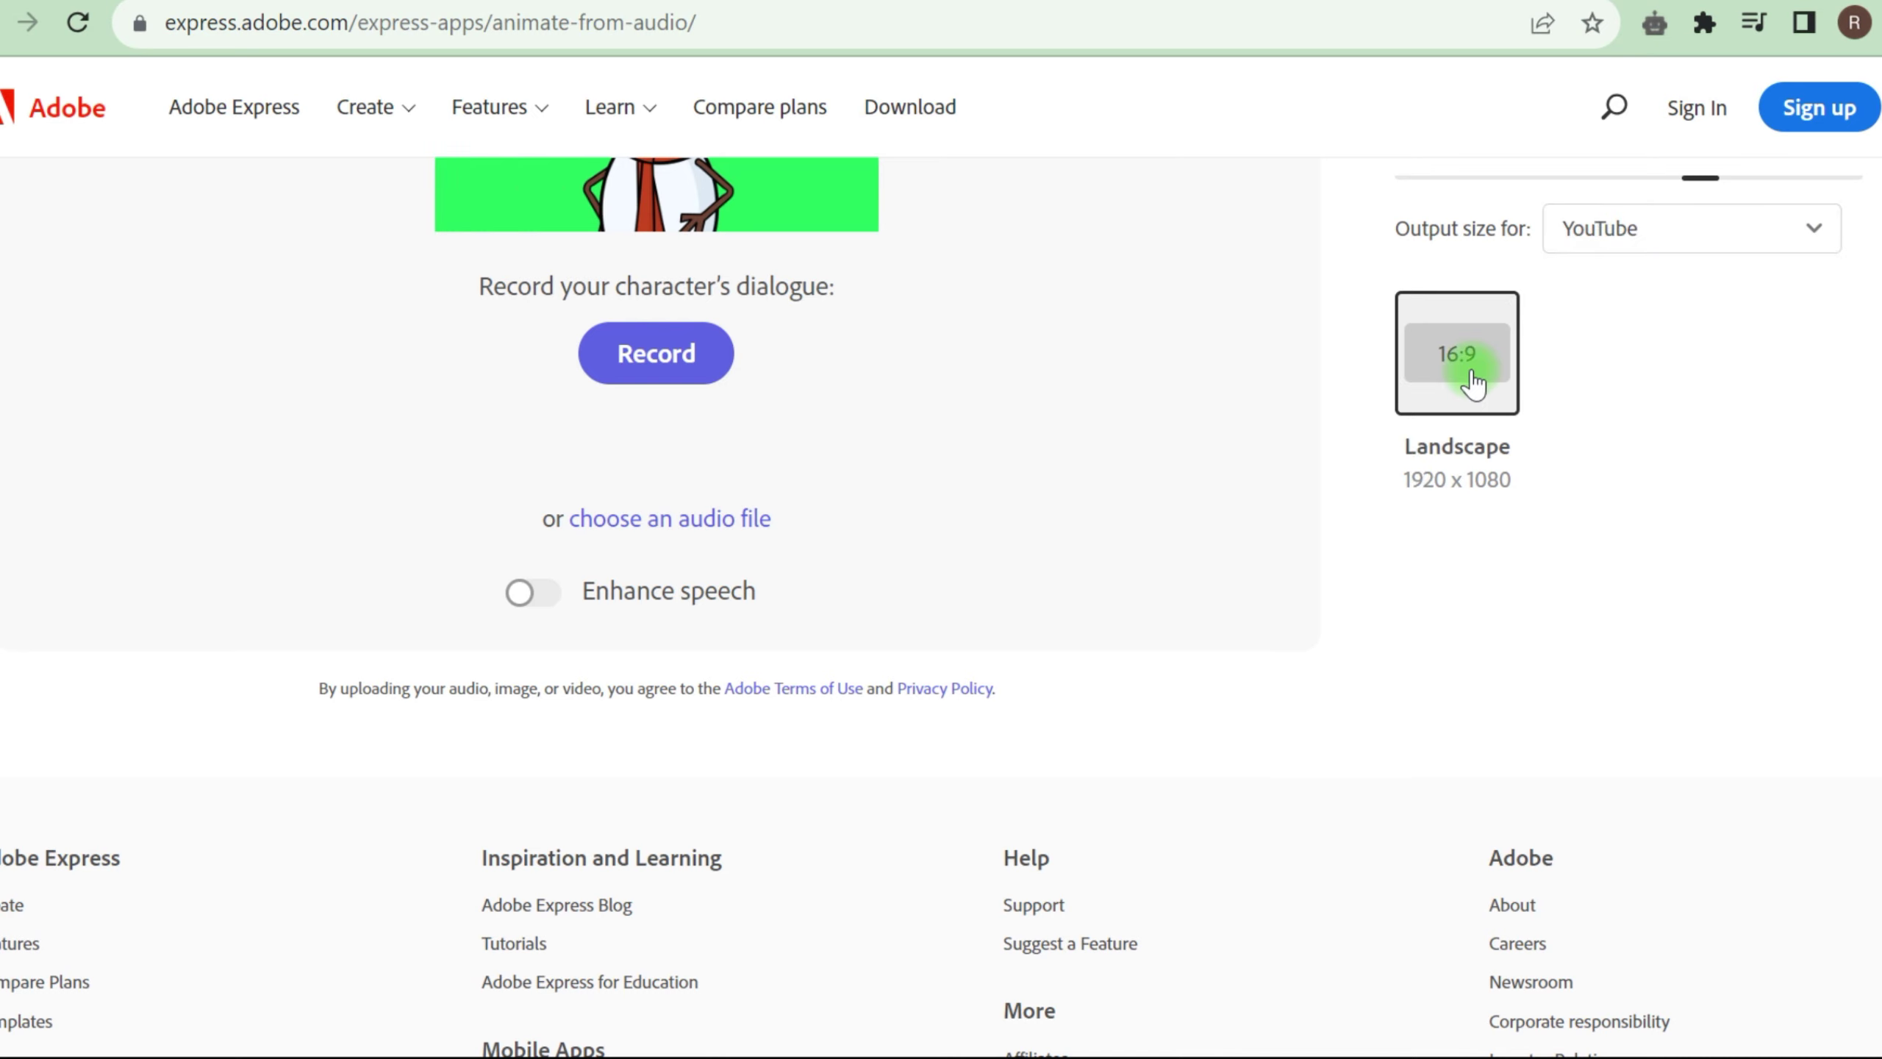
Play the 0:13.56 green-screen snowman preview and download it as an MP4
scroll(1467, 378, up, 3)
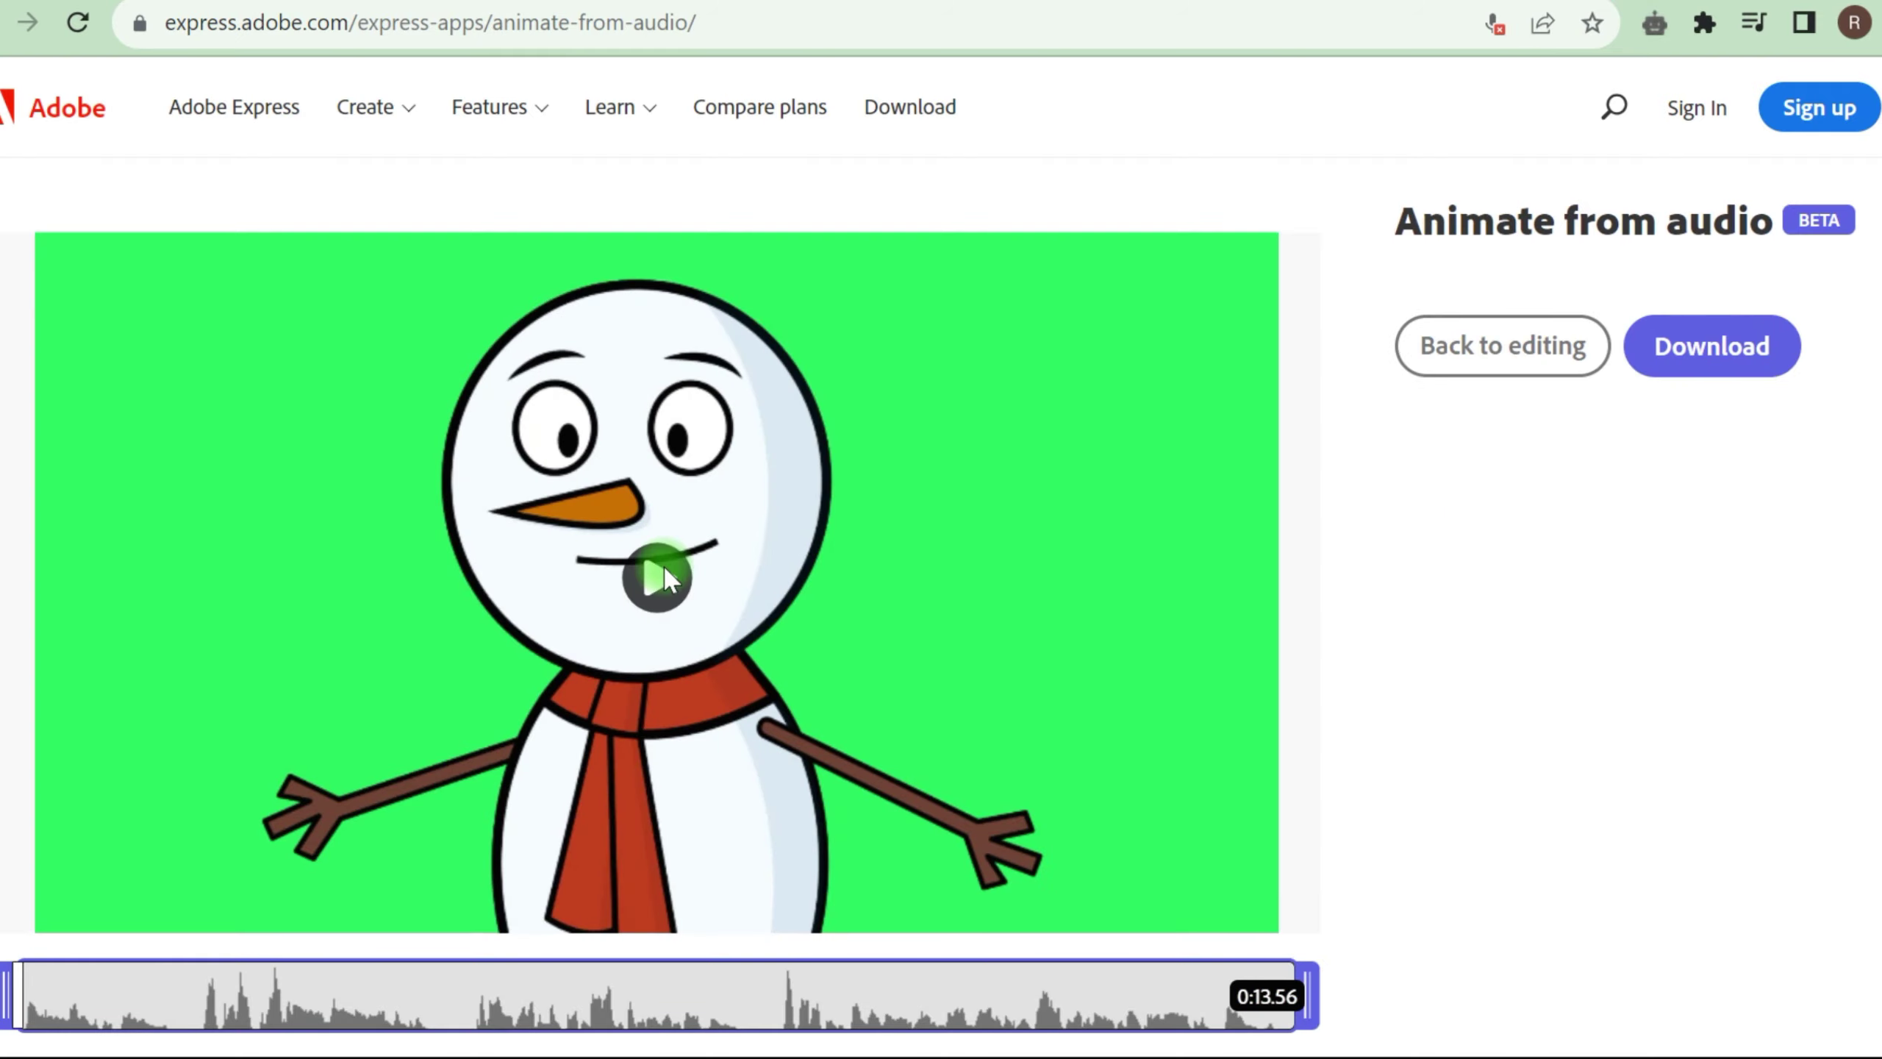
click(663, 577)
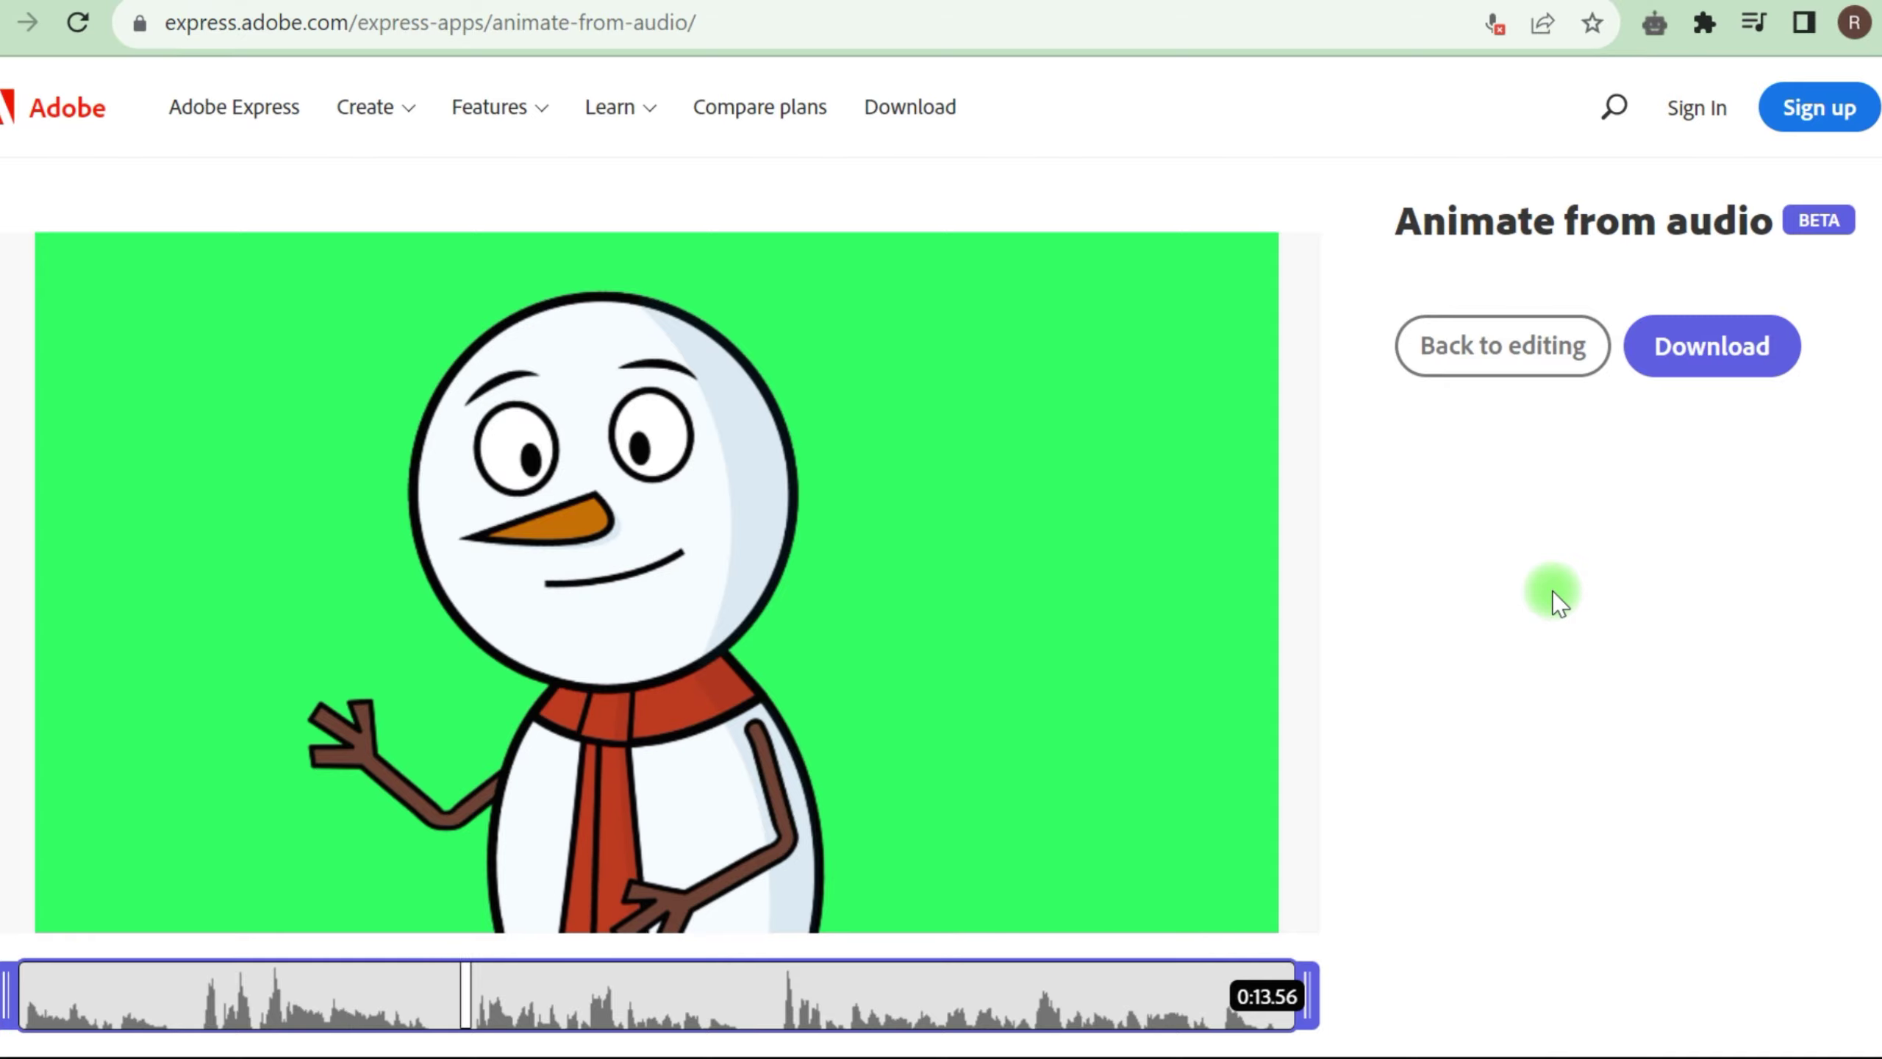
click(1748, 345)
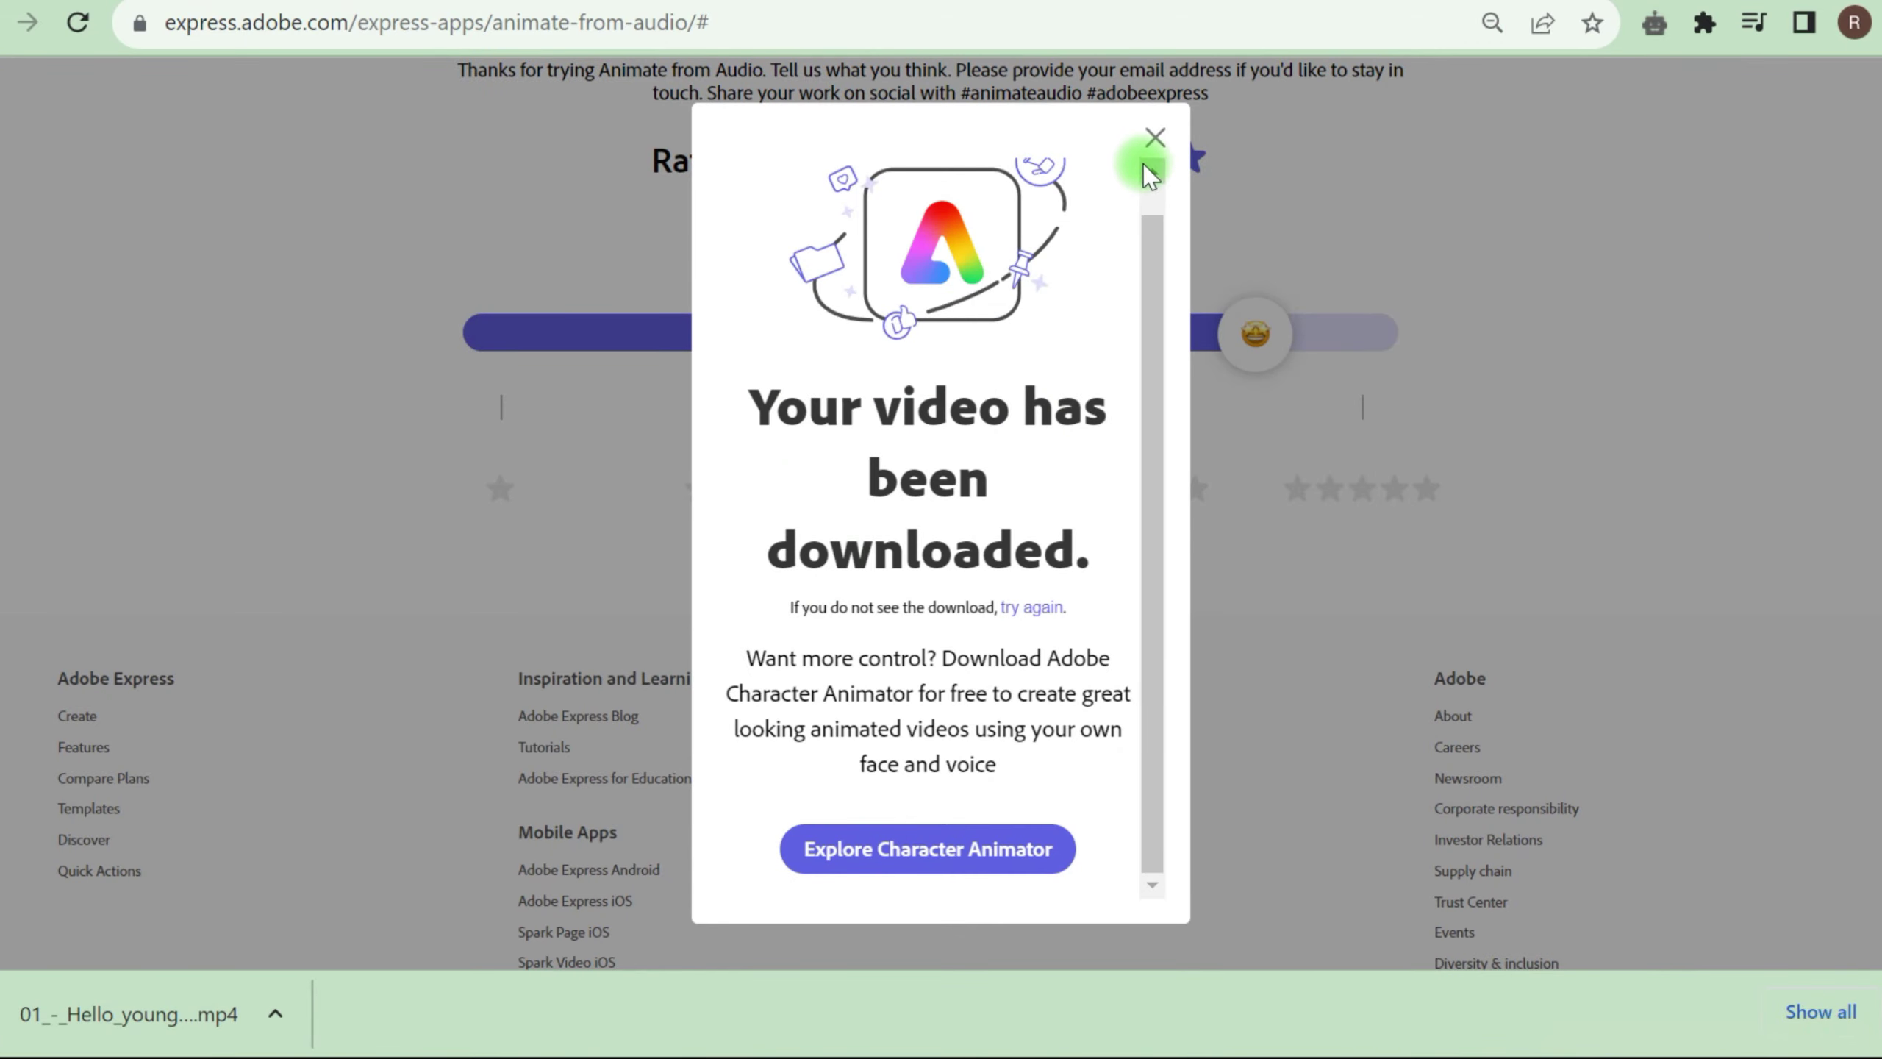
click(1155, 138)
Return to editing and reapply the green custom background for the next clip
scroll(1306, 589, up, 10)
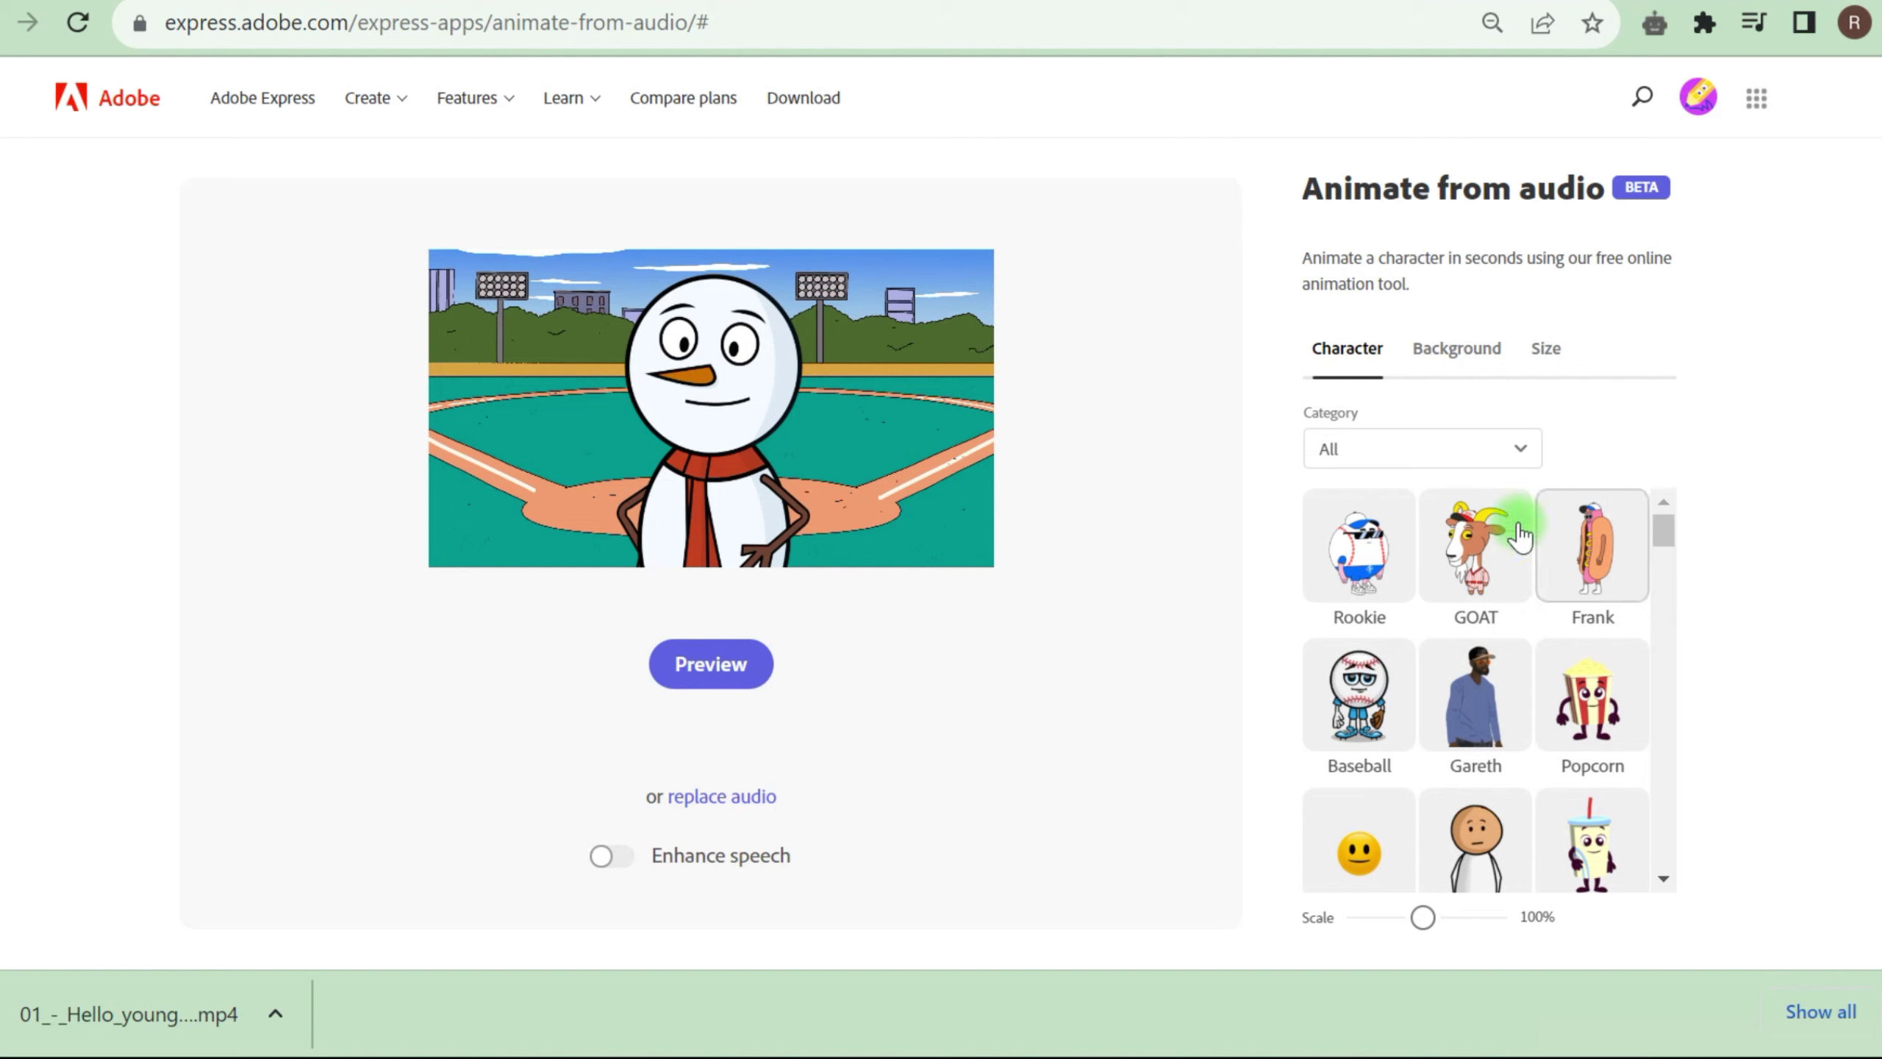
click(1456, 348)
scroll(1482, 630, down, 10)
click(1358, 625)
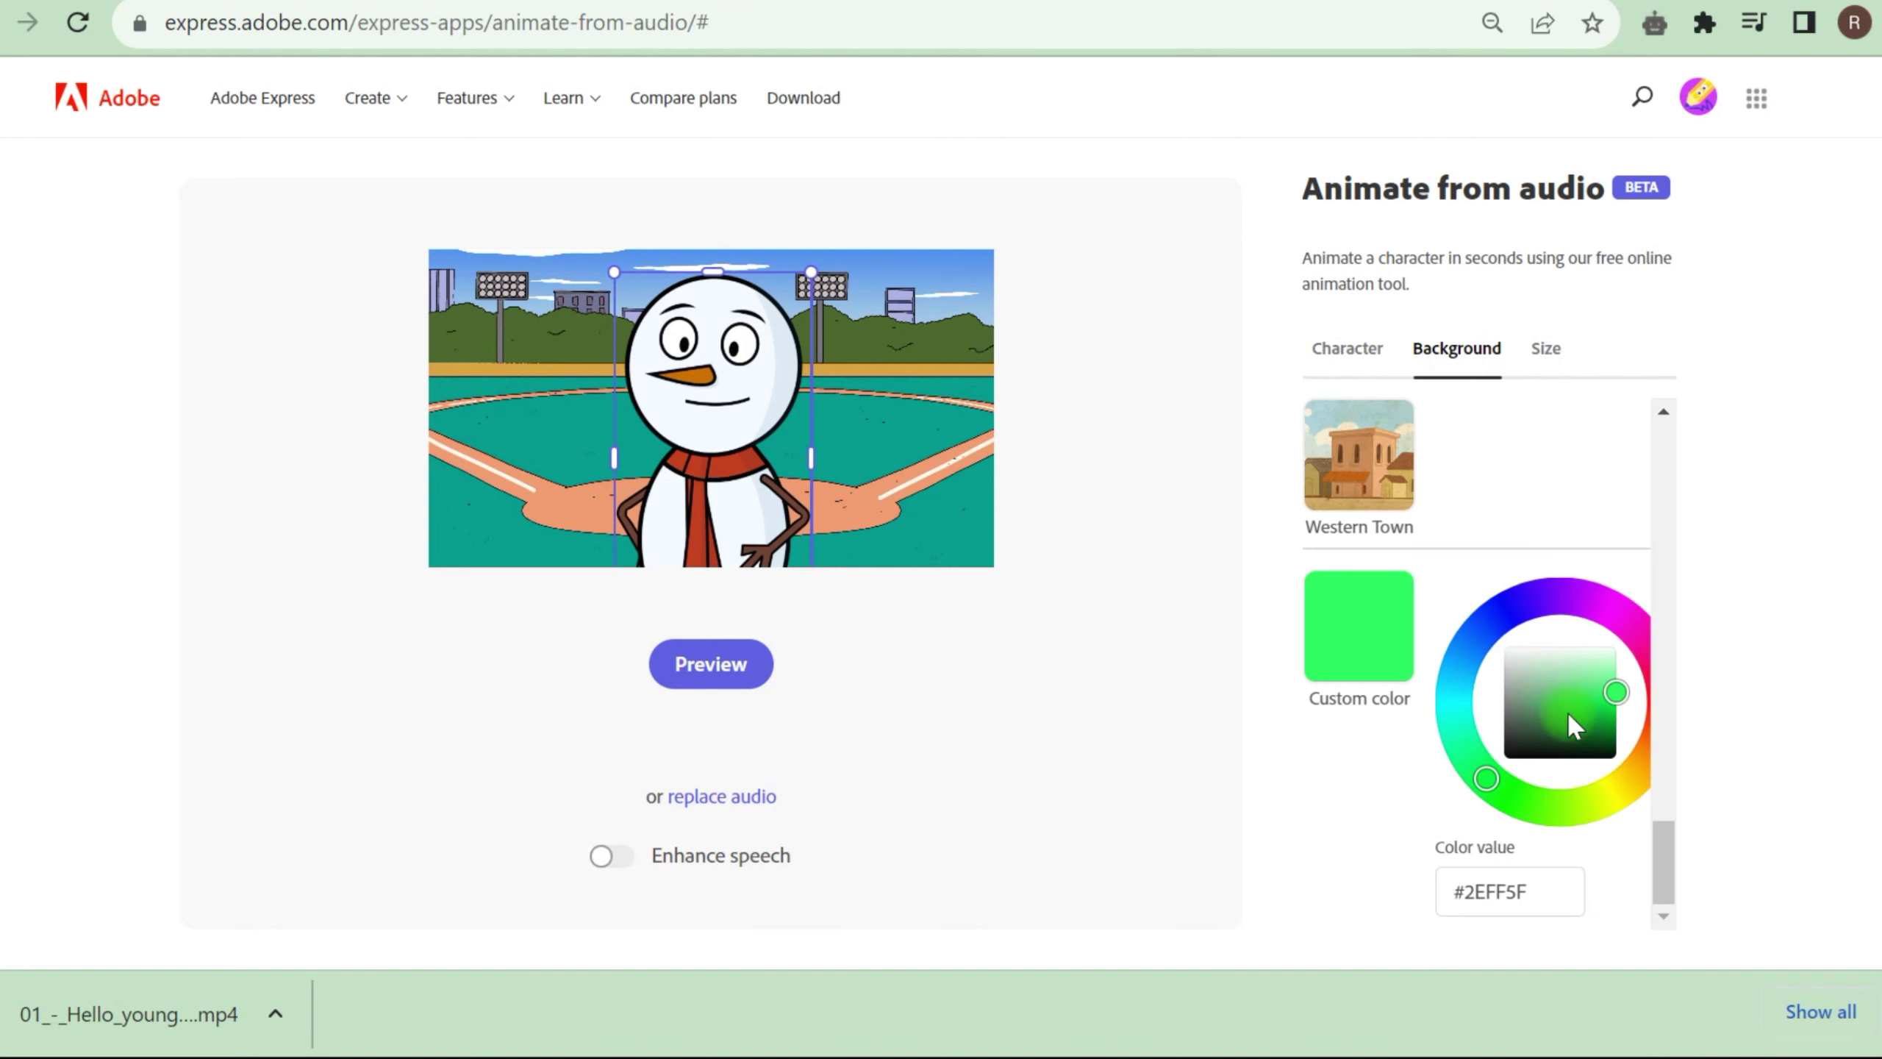
click(1547, 360)
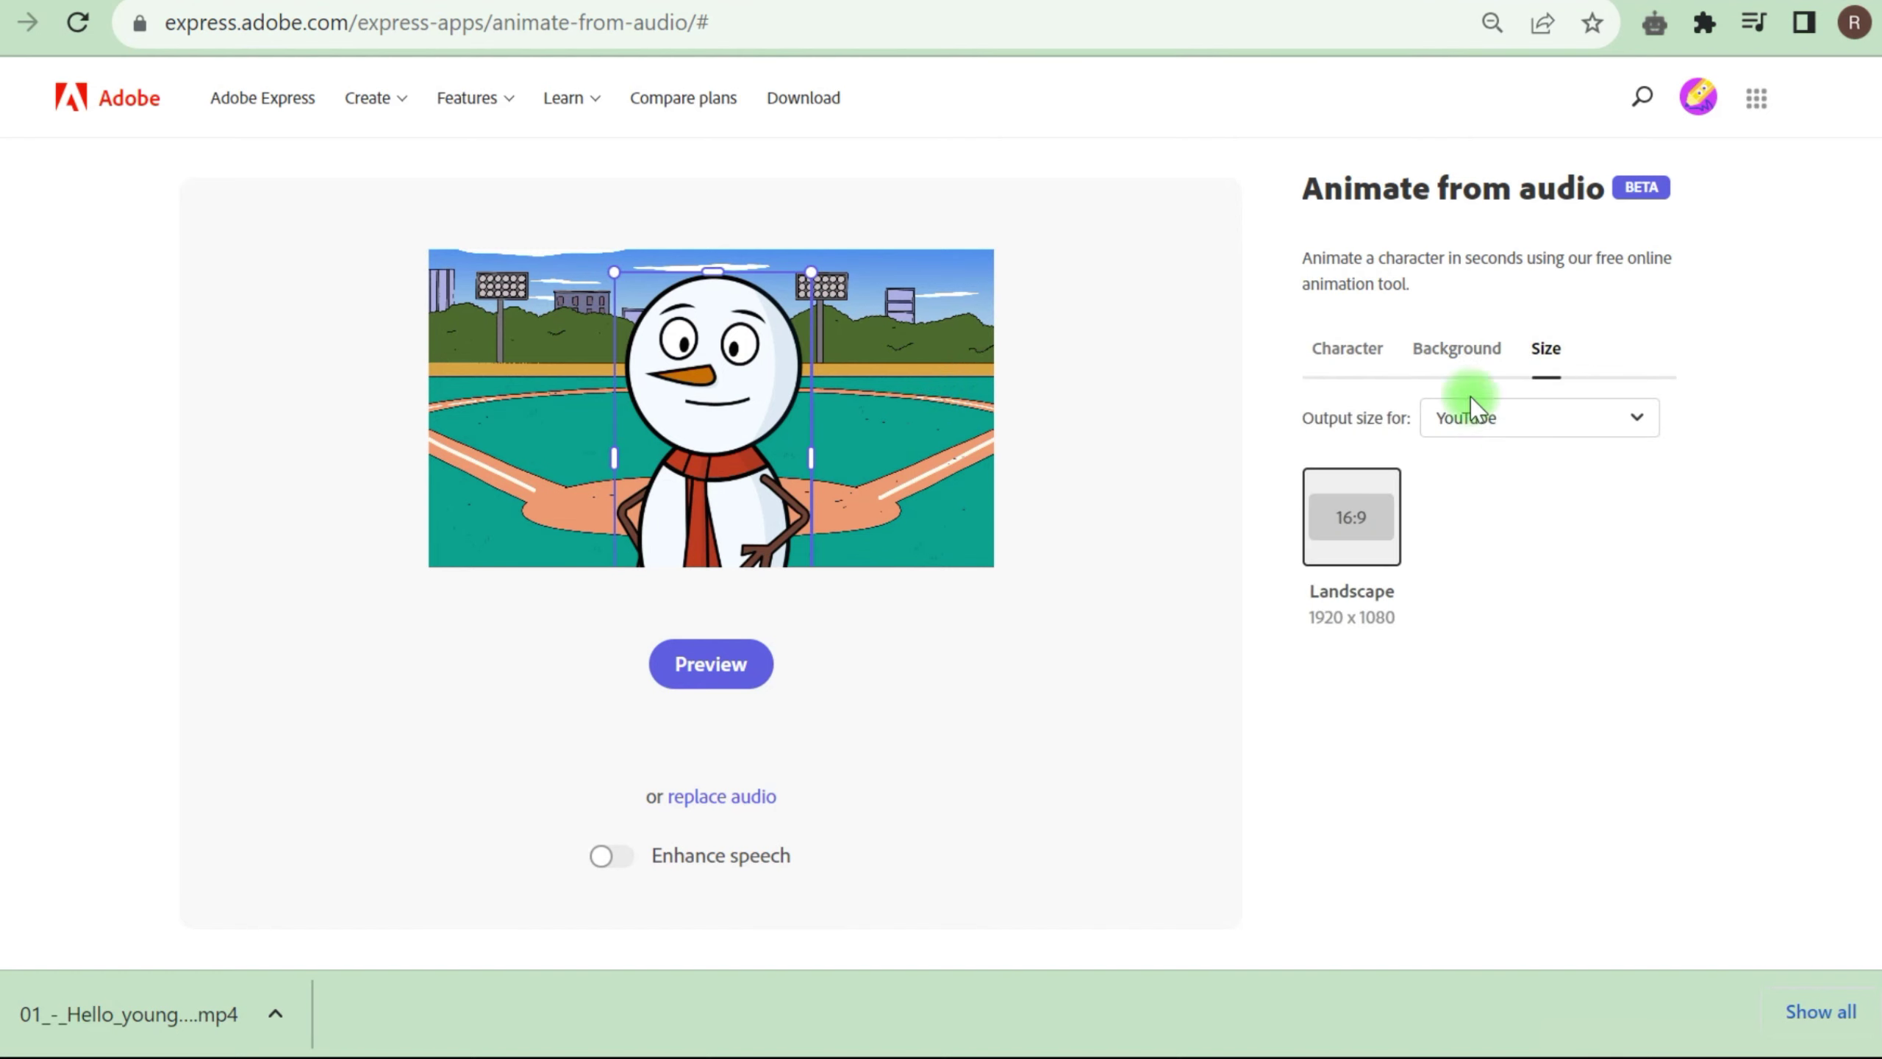
click(1464, 371)
click(1539, 540)
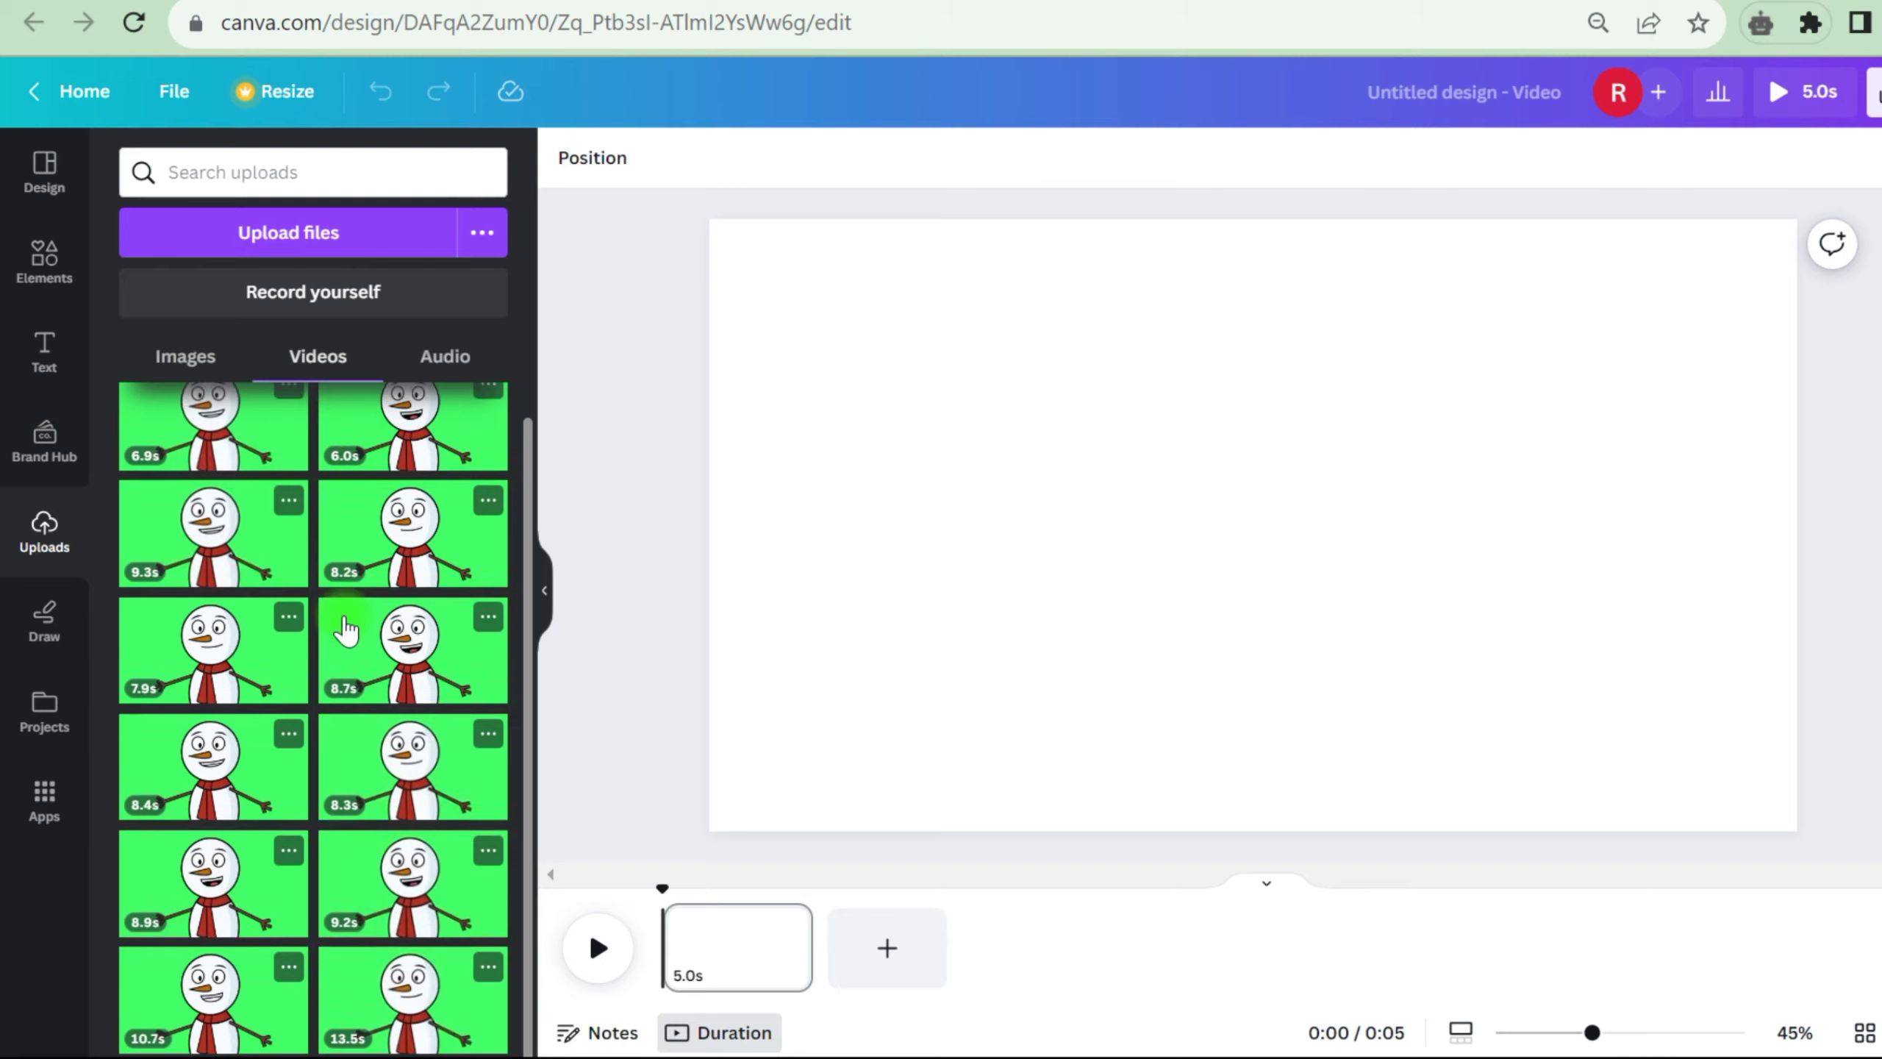
Search Elements for 'forest' backgrounds and filter the results to graphics
click(43, 261)
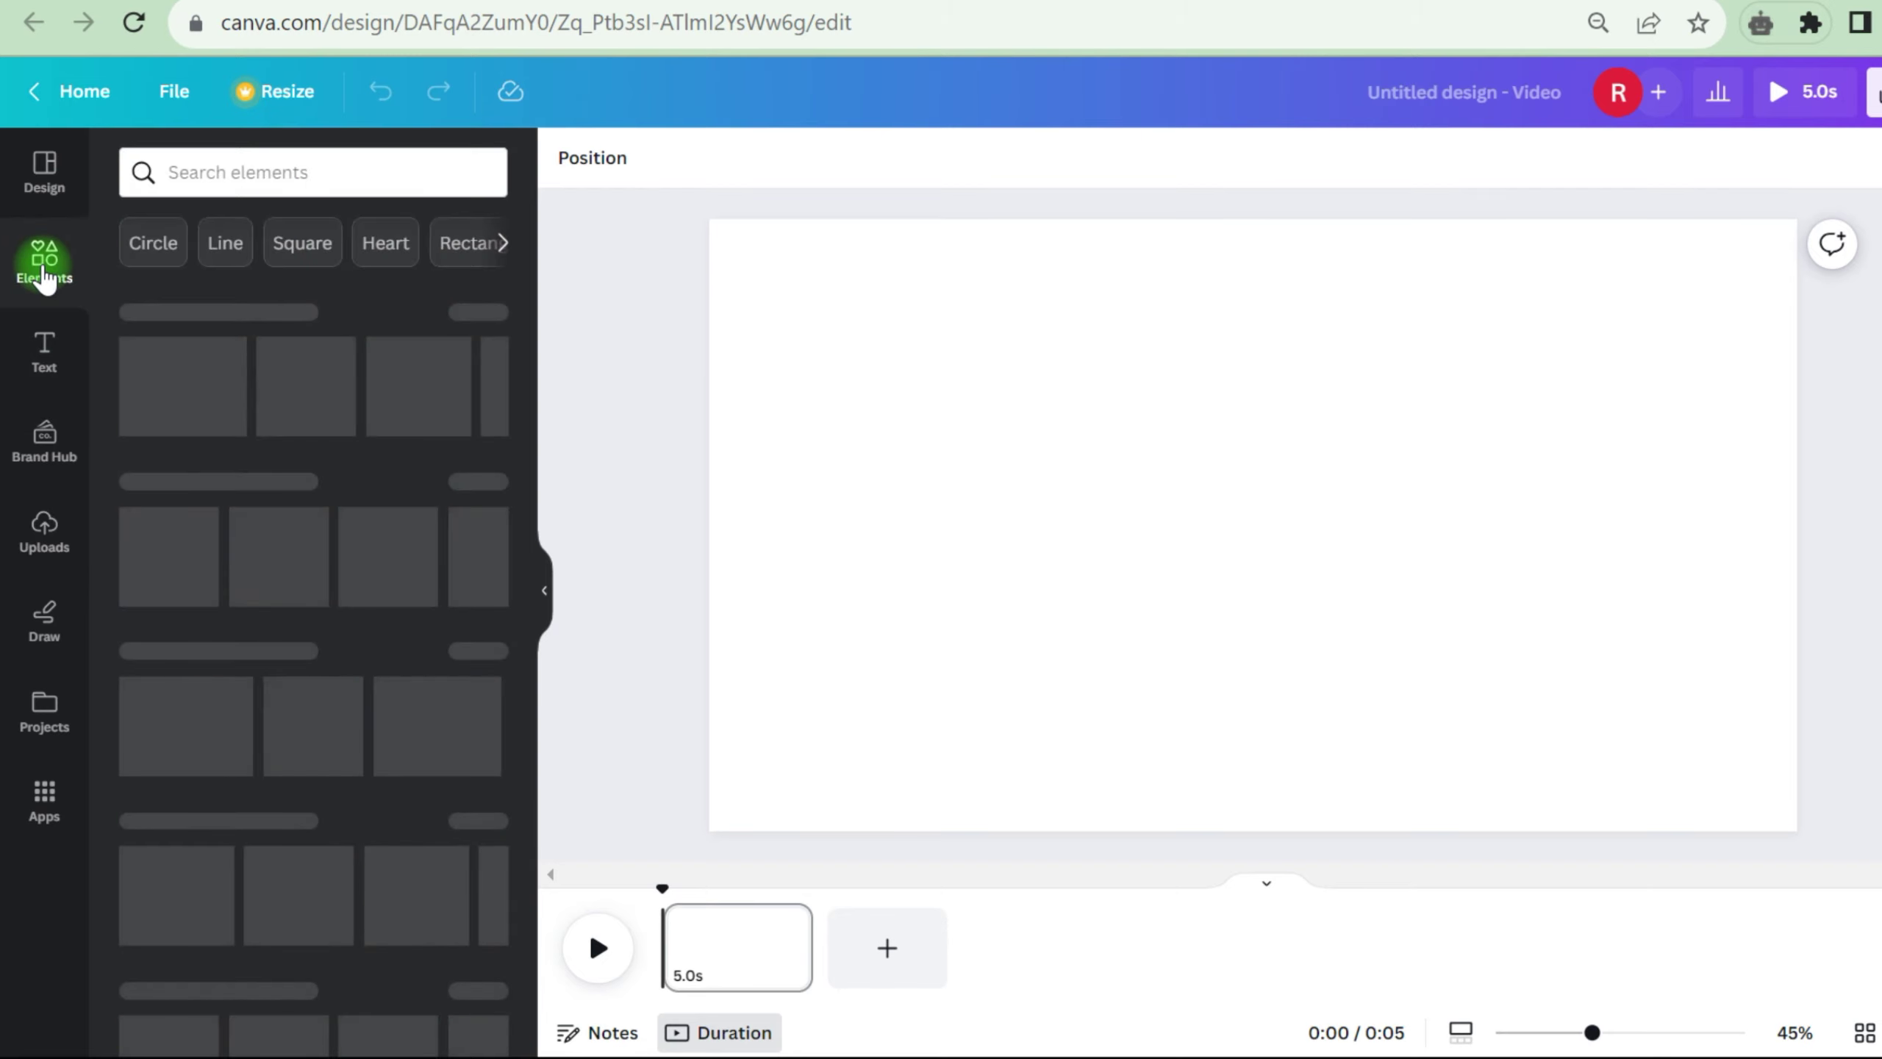
click(198, 175)
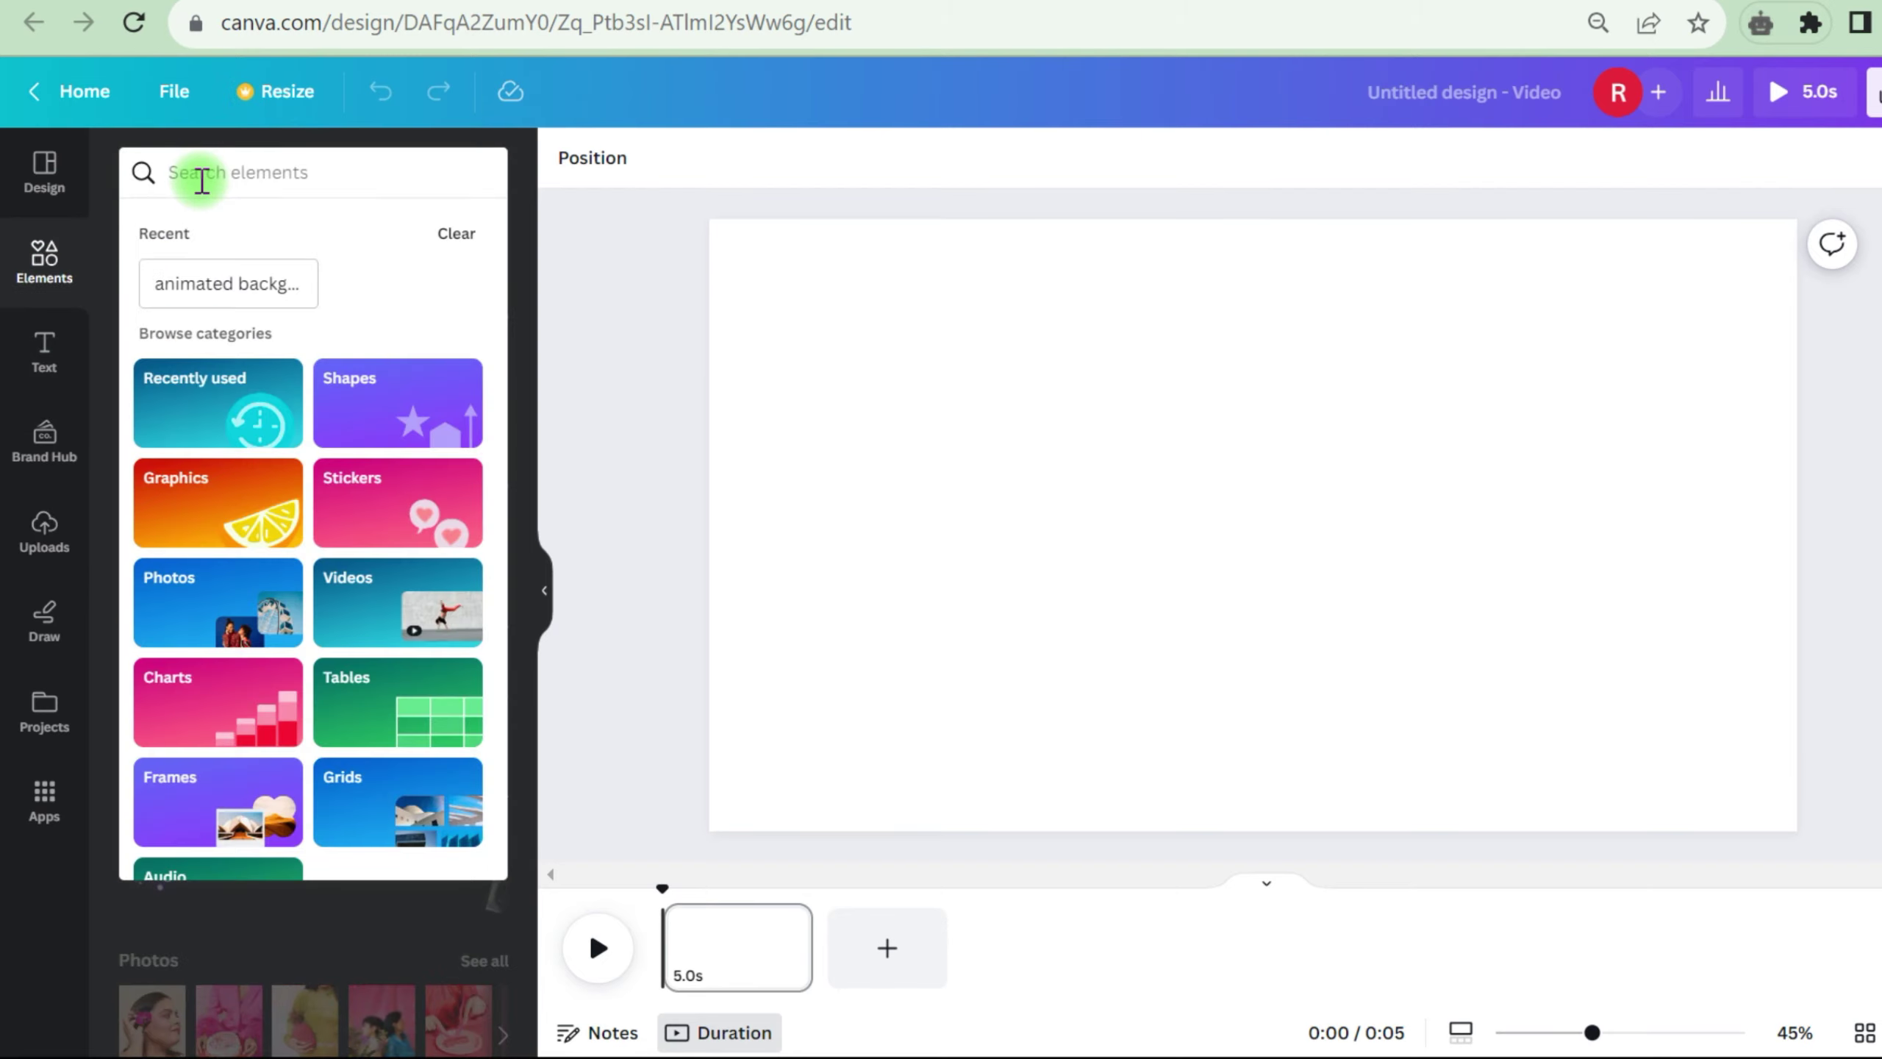
text(forest)
click(260, 321)
scroll(330, 570, down, 1)
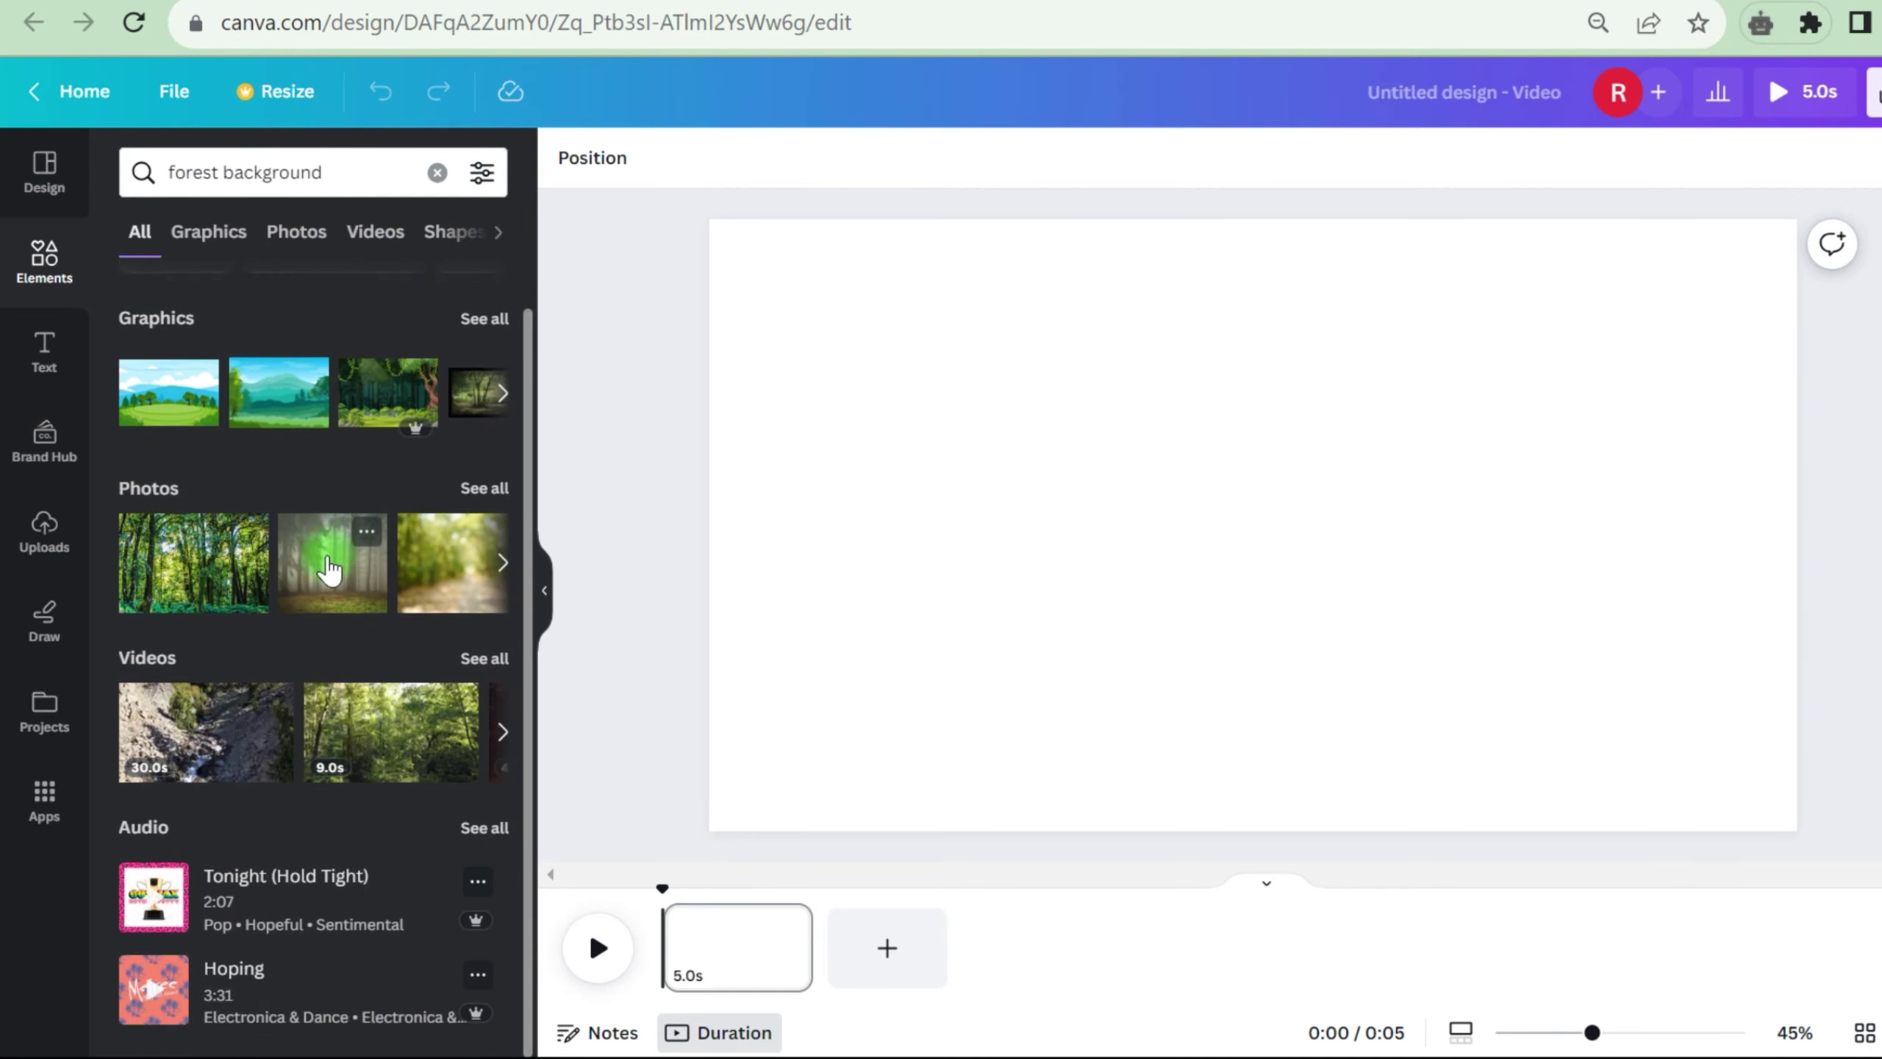
click(375, 231)
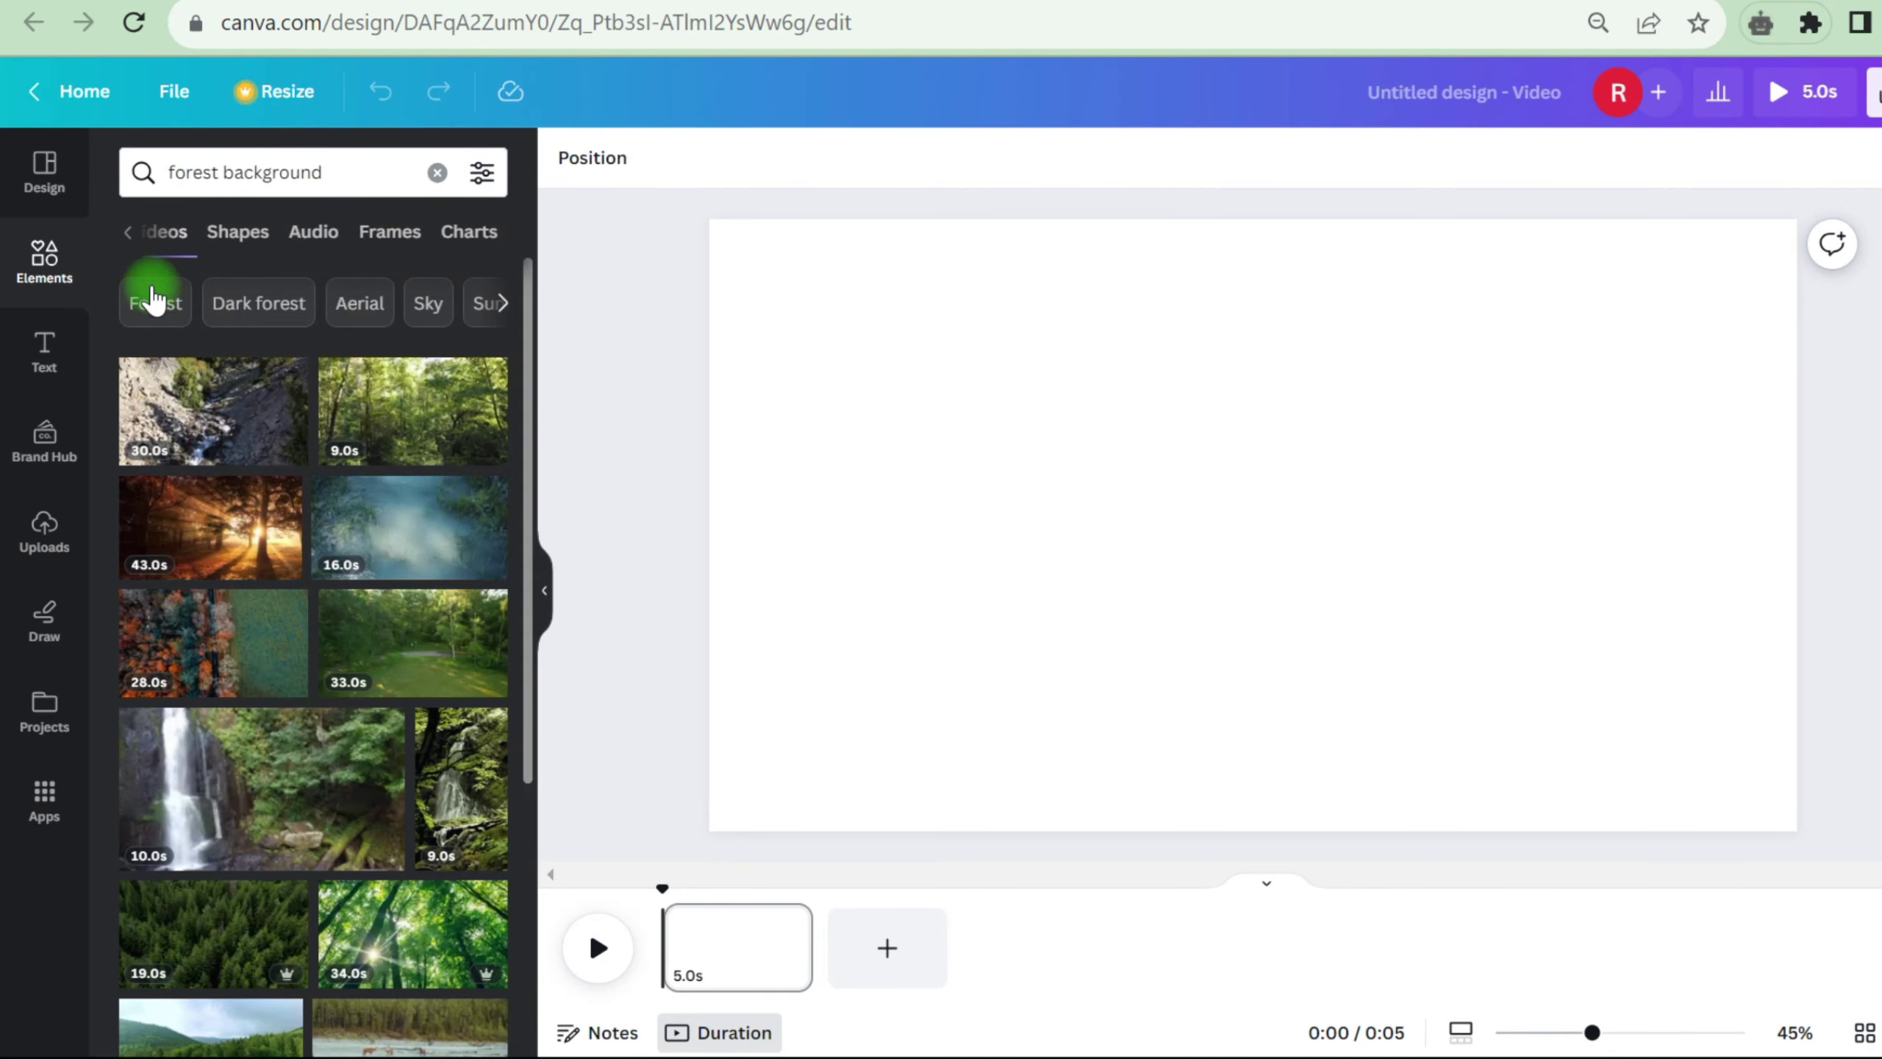
click(127, 232)
click(208, 231)
scroll(261, 523, down, 5)
scroll(261, 523, down, 10)
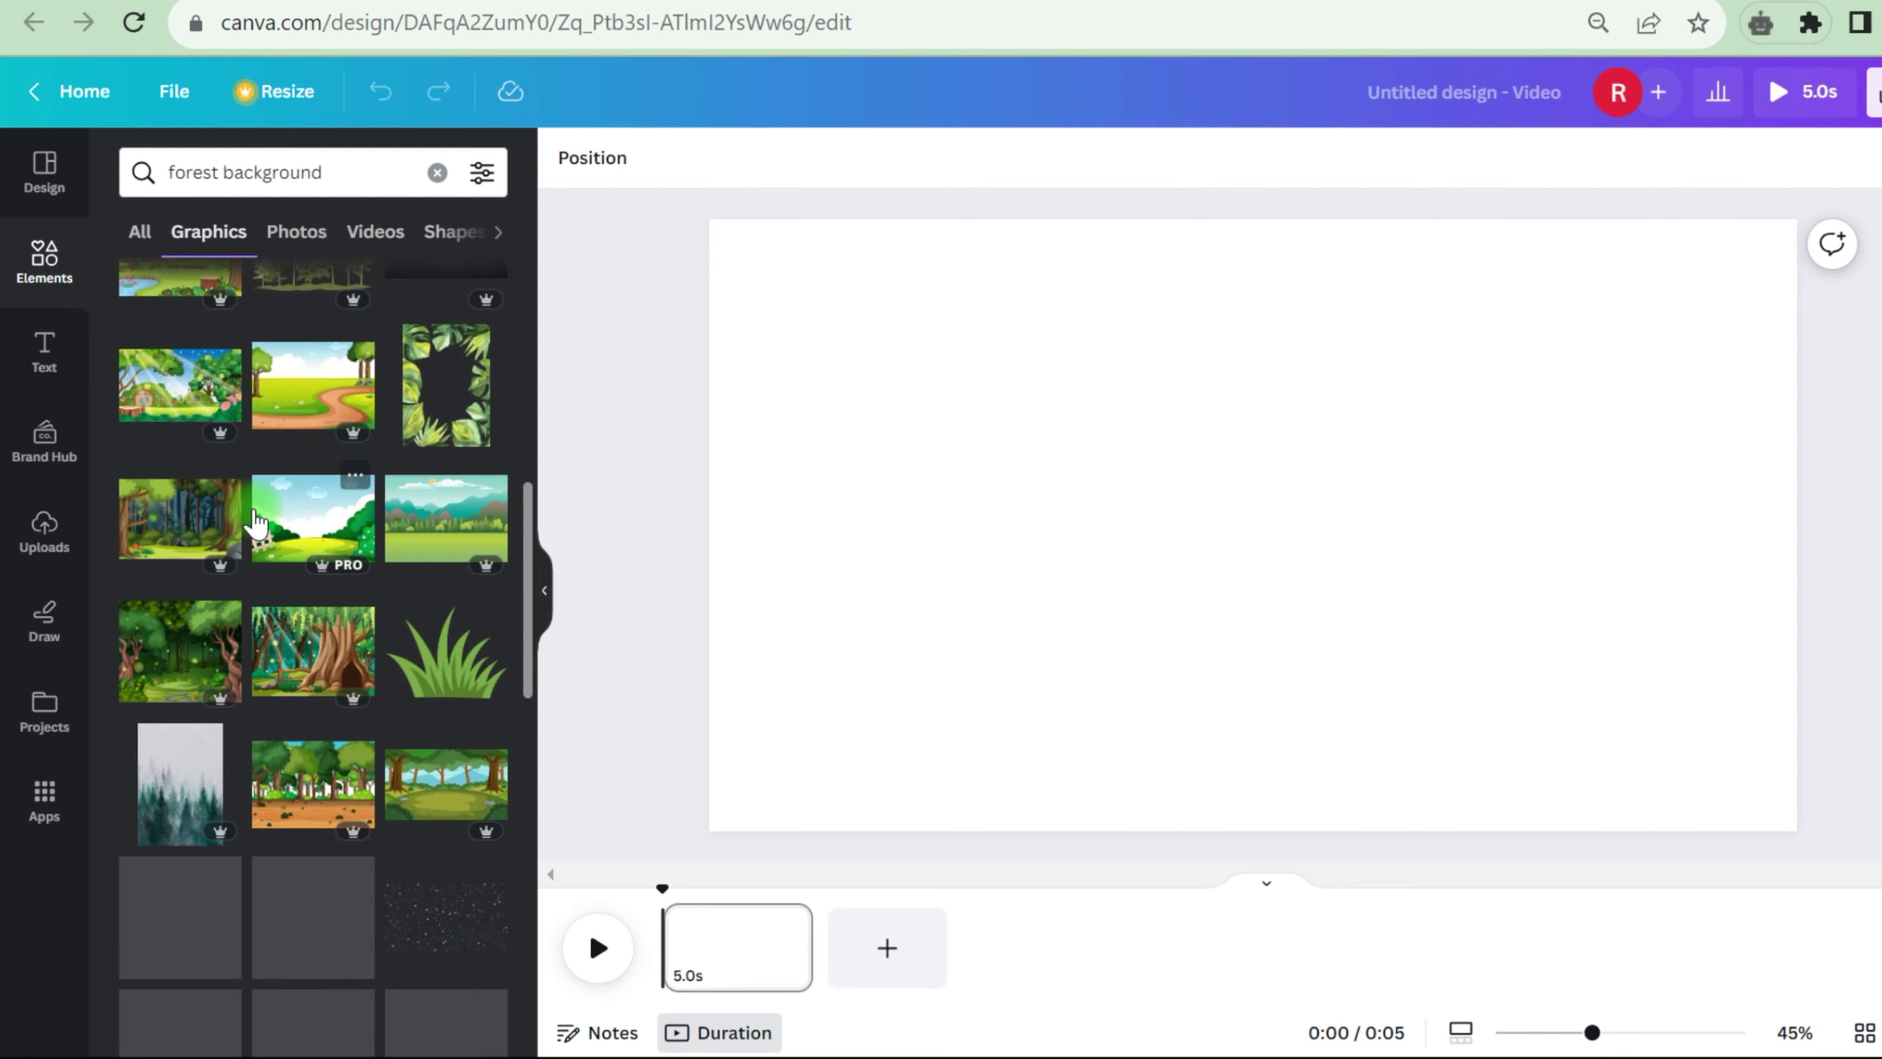
scroll(239, 605, up, 15)
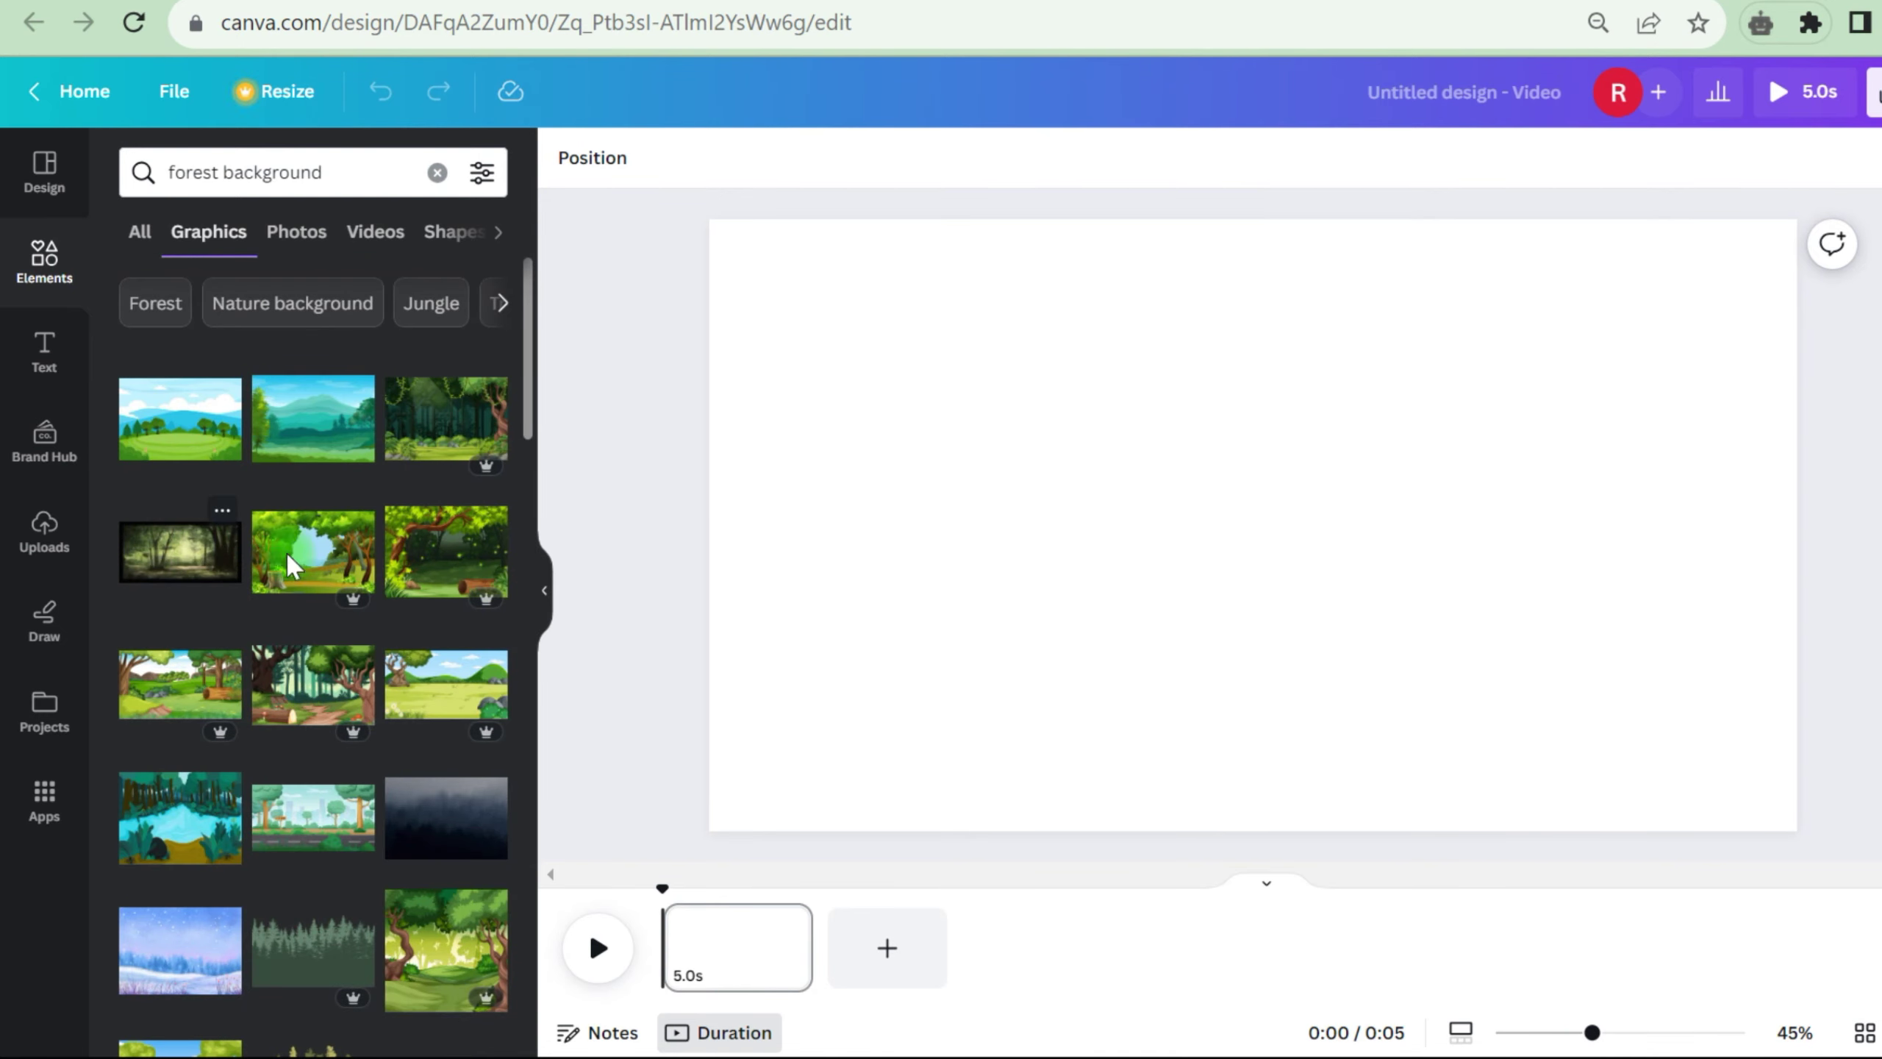
scroll(239, 605, down, 5)
Add the mountain landscape graphic and set it as the page background
click(443, 775)
right_click(1012, 482)
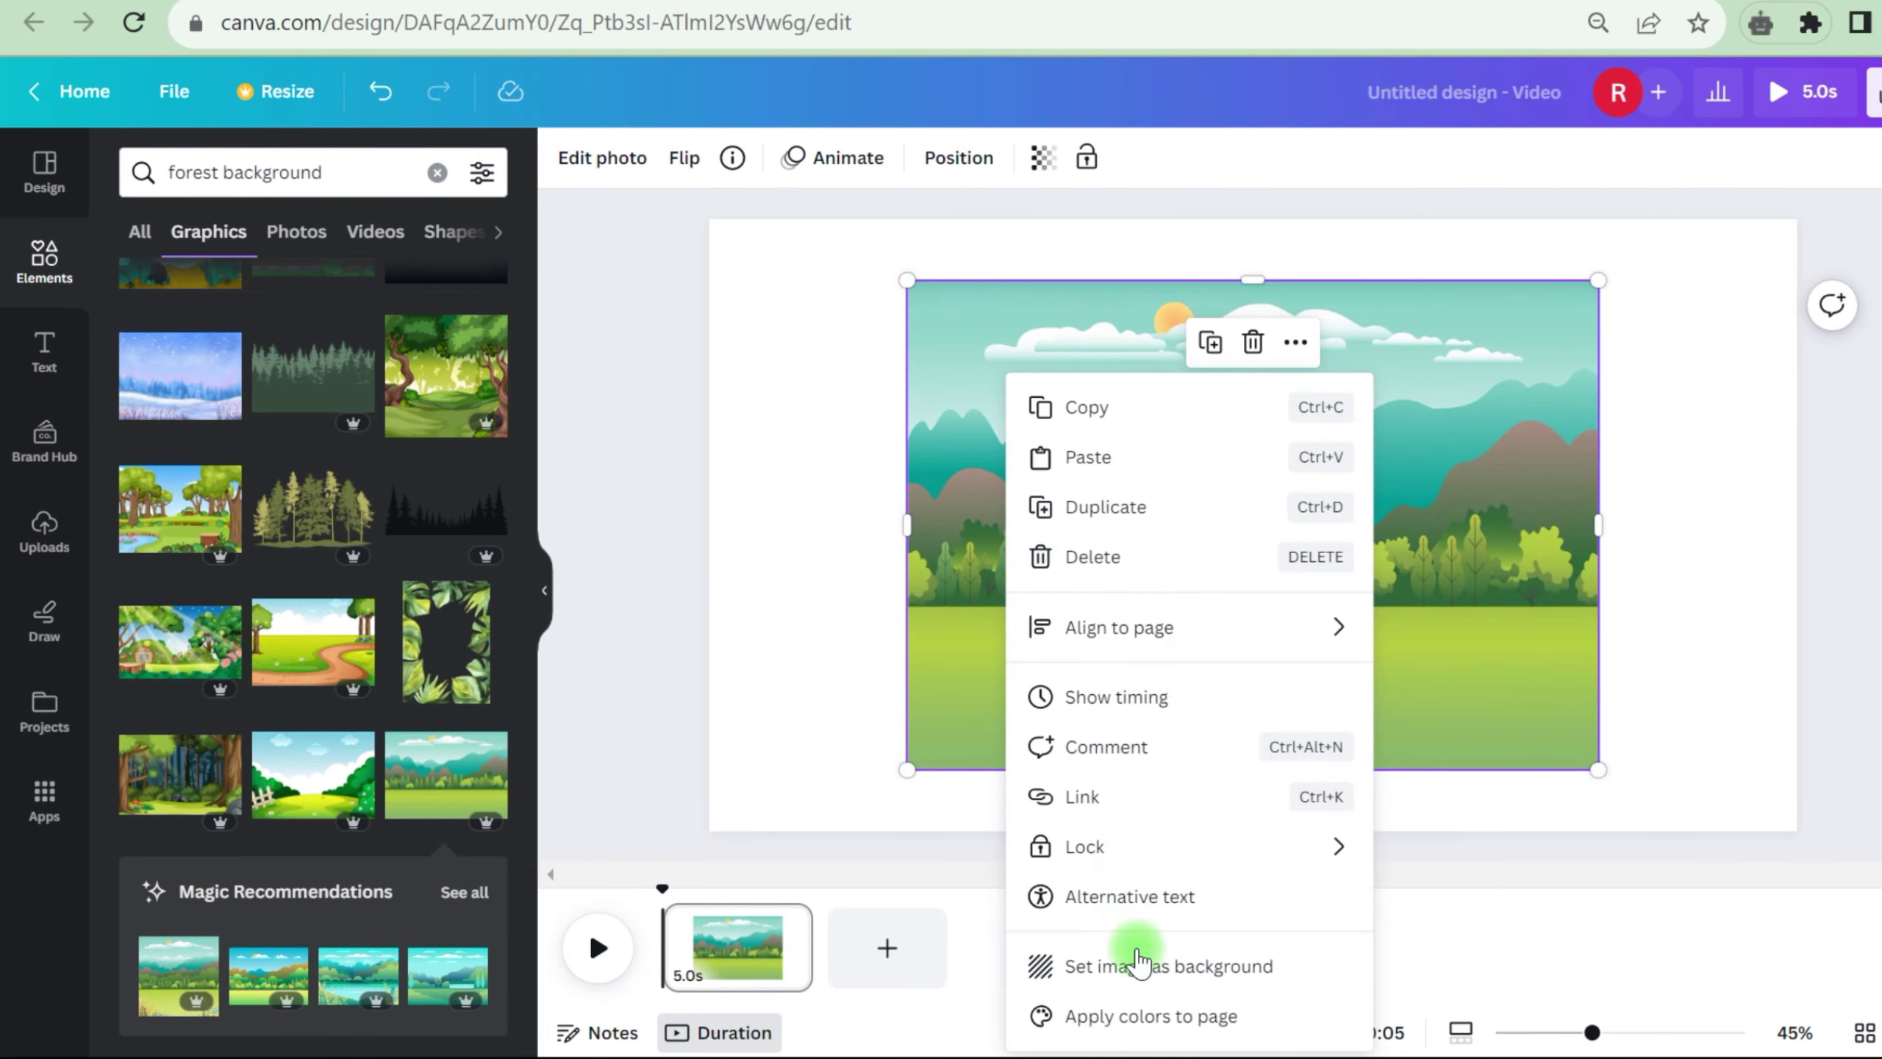
click(1139, 964)
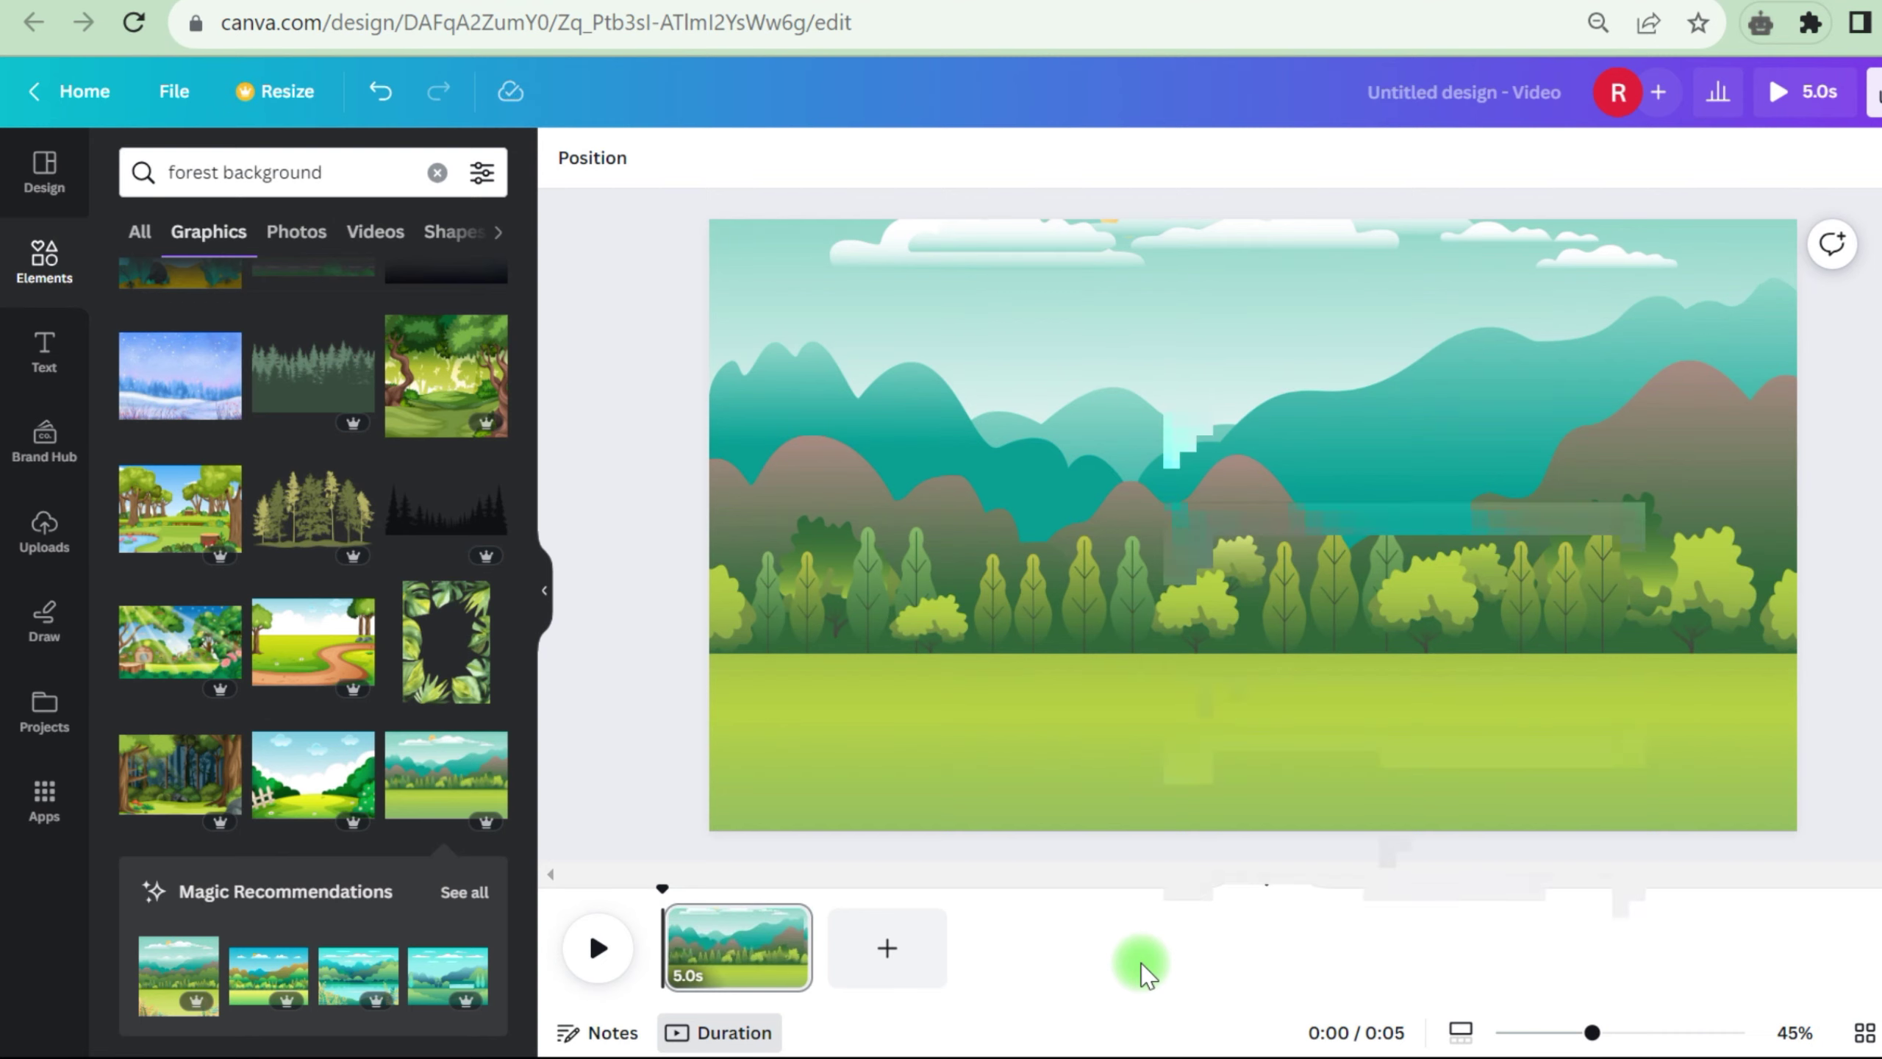
right_click(1147, 967)
click(1819, 692)
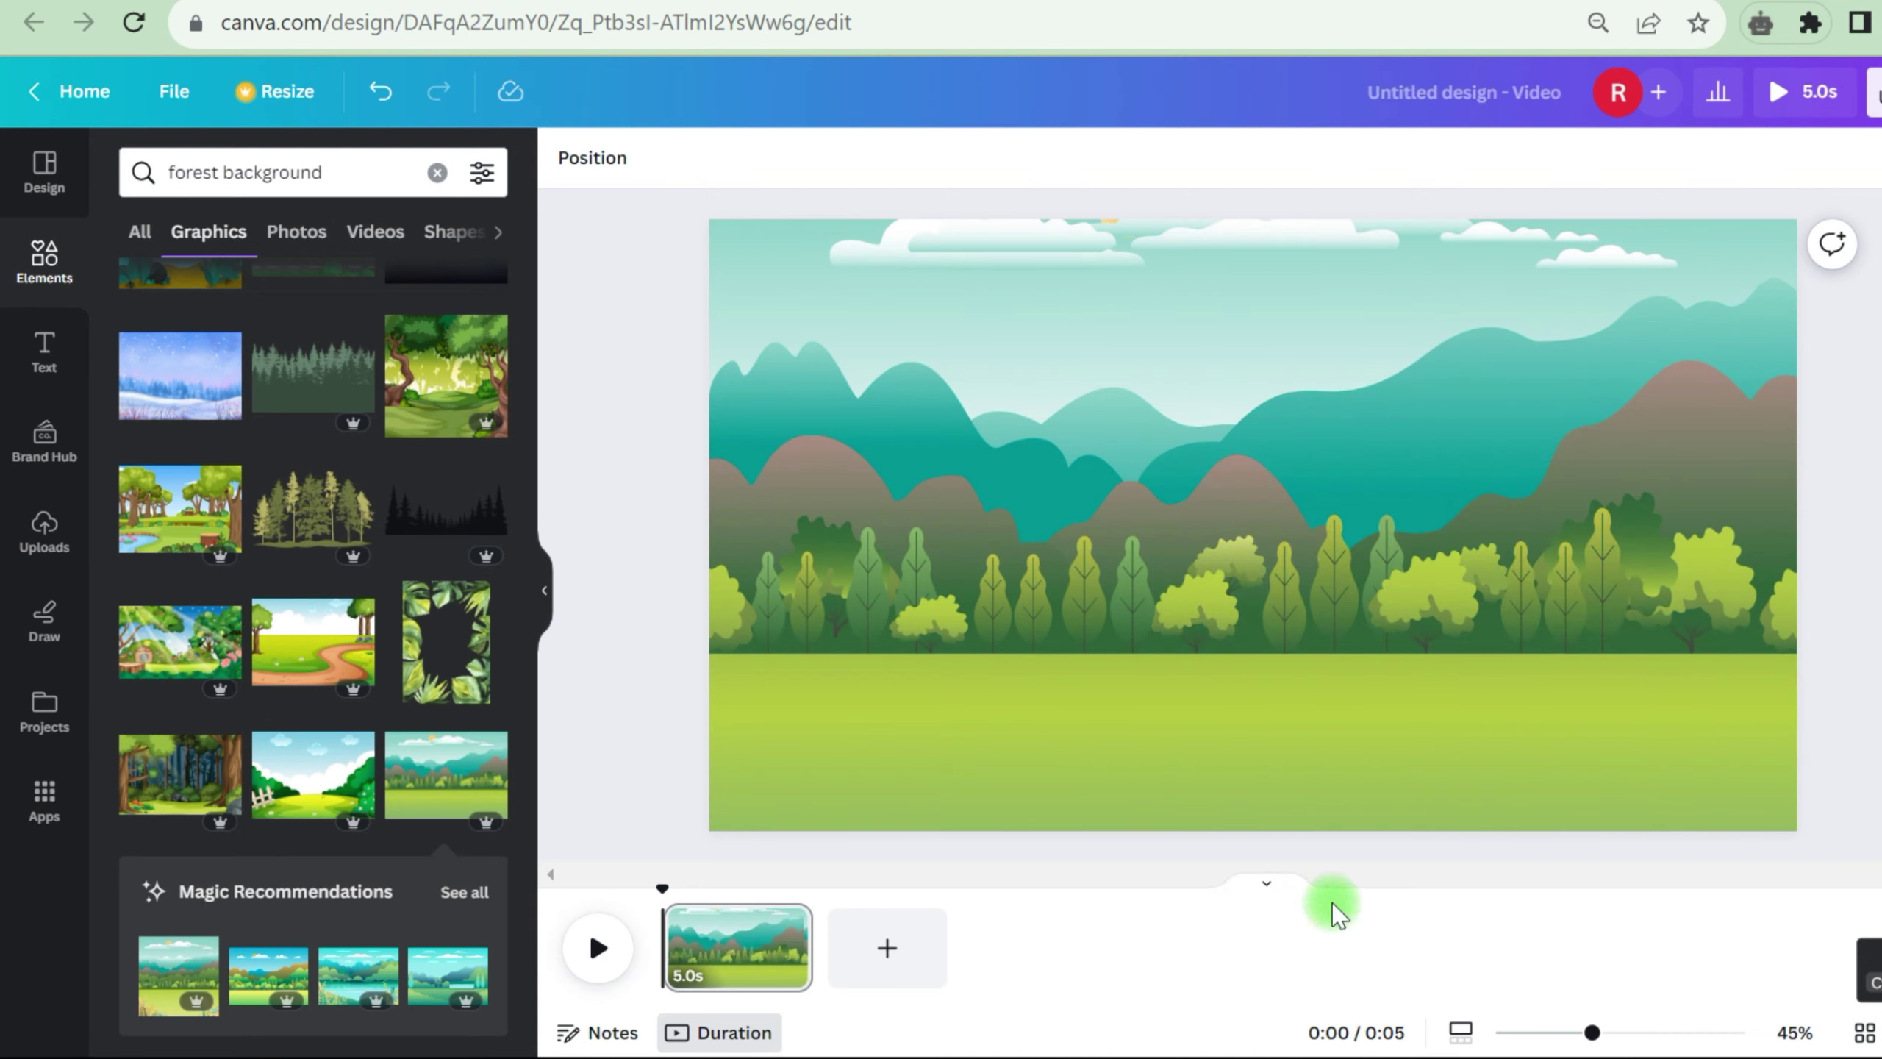
Select the background and stretch the page timing from 5s to 13.5s
click(77, 526)
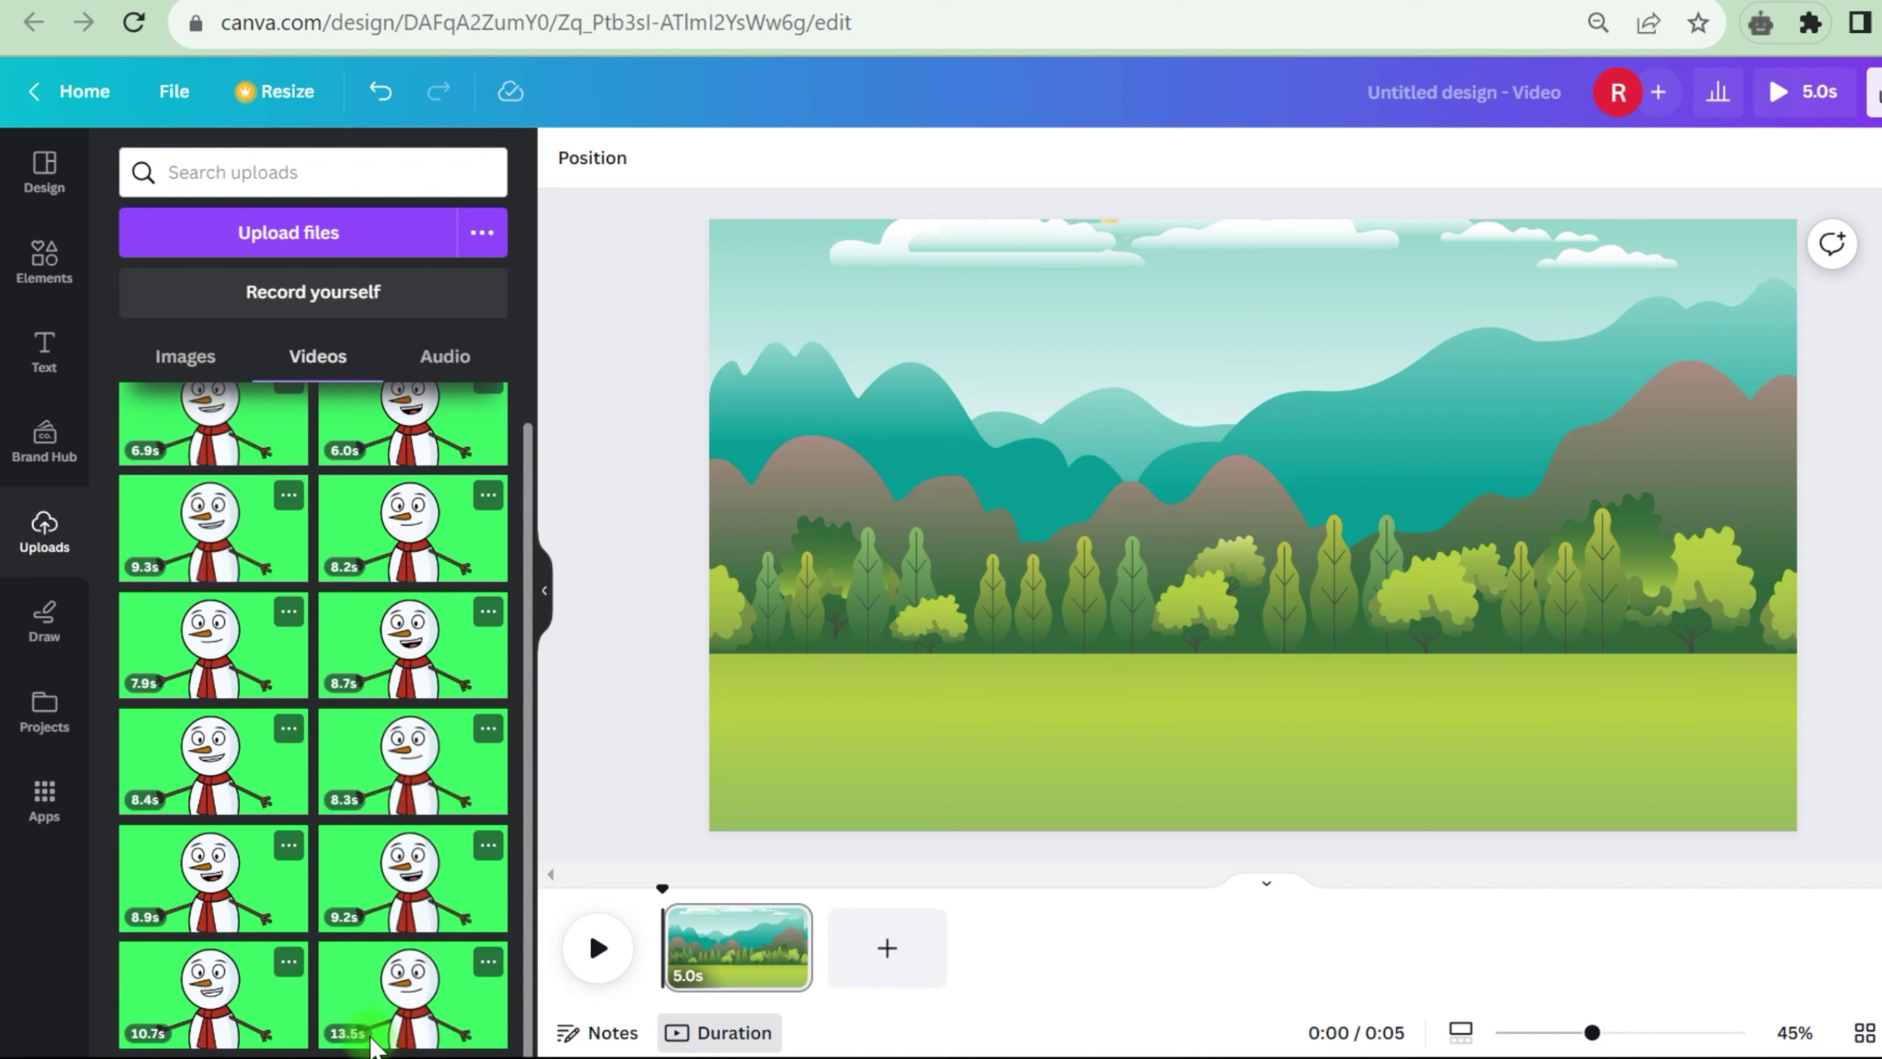
click(1012, 489)
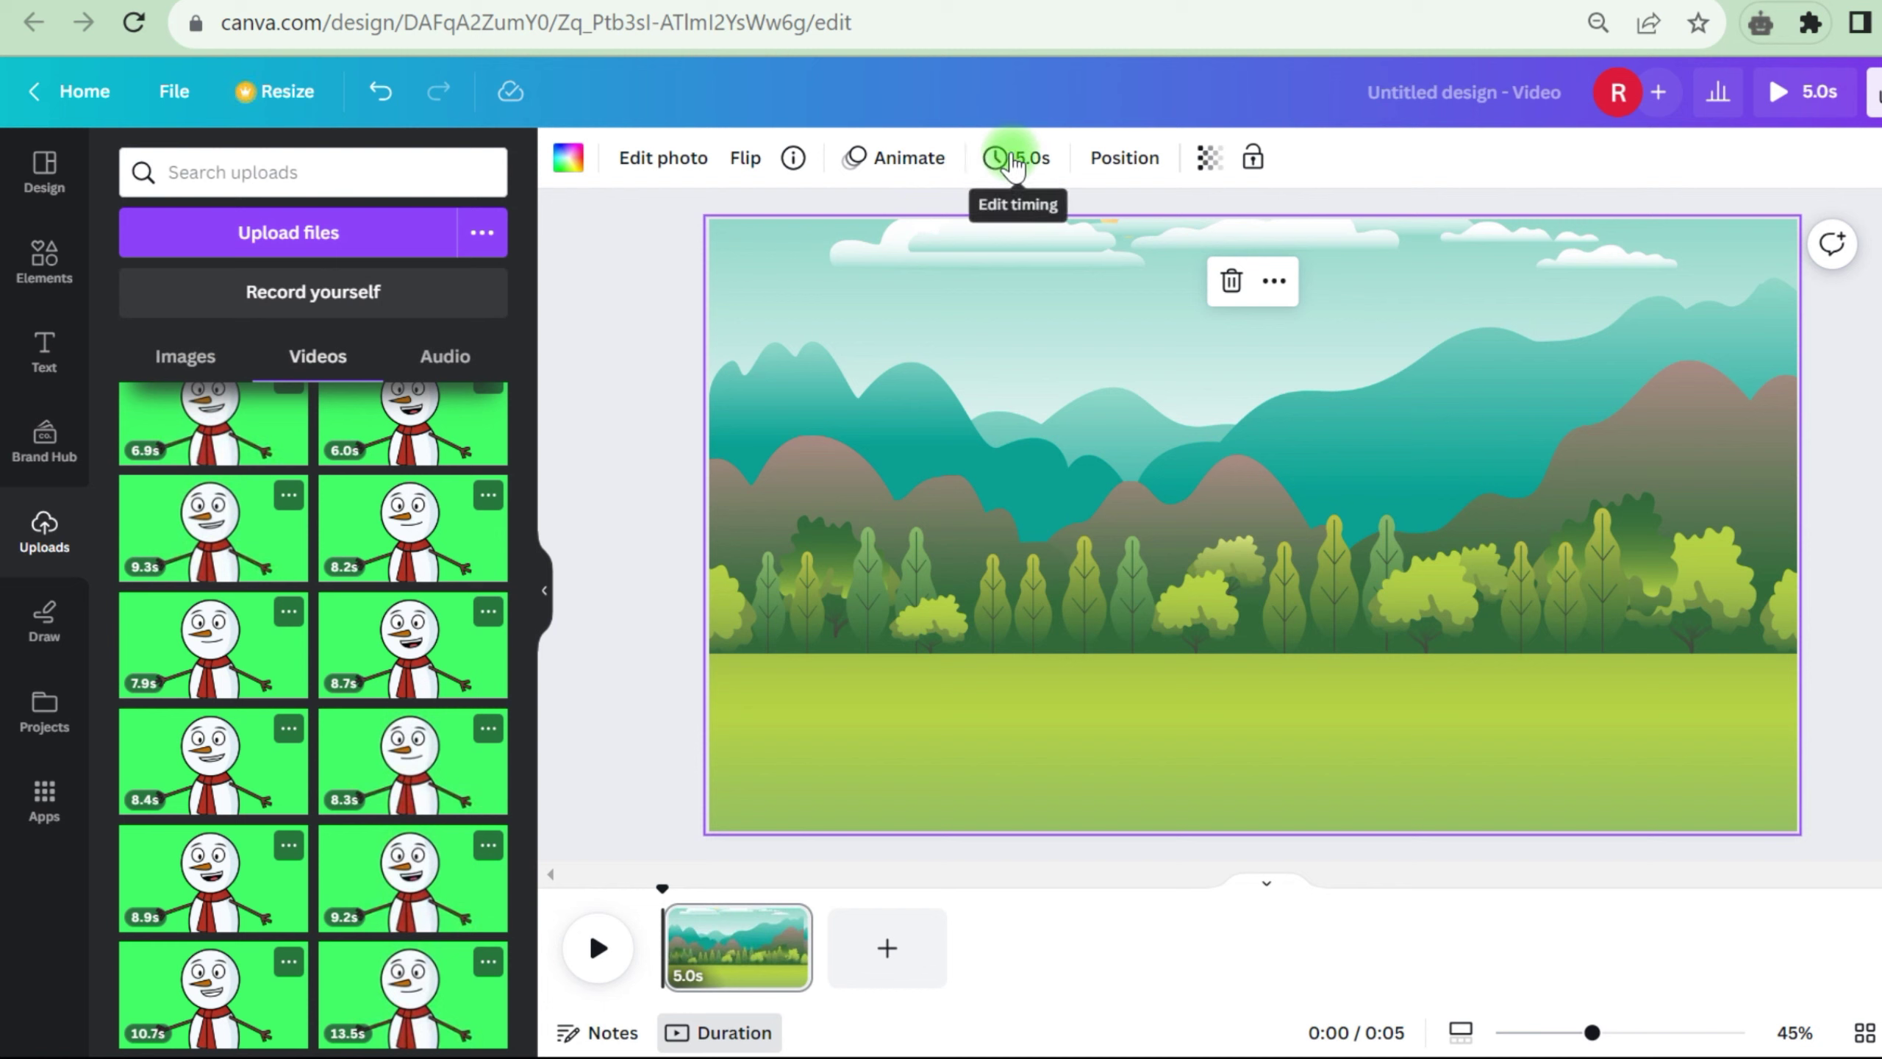
click(1016, 163)
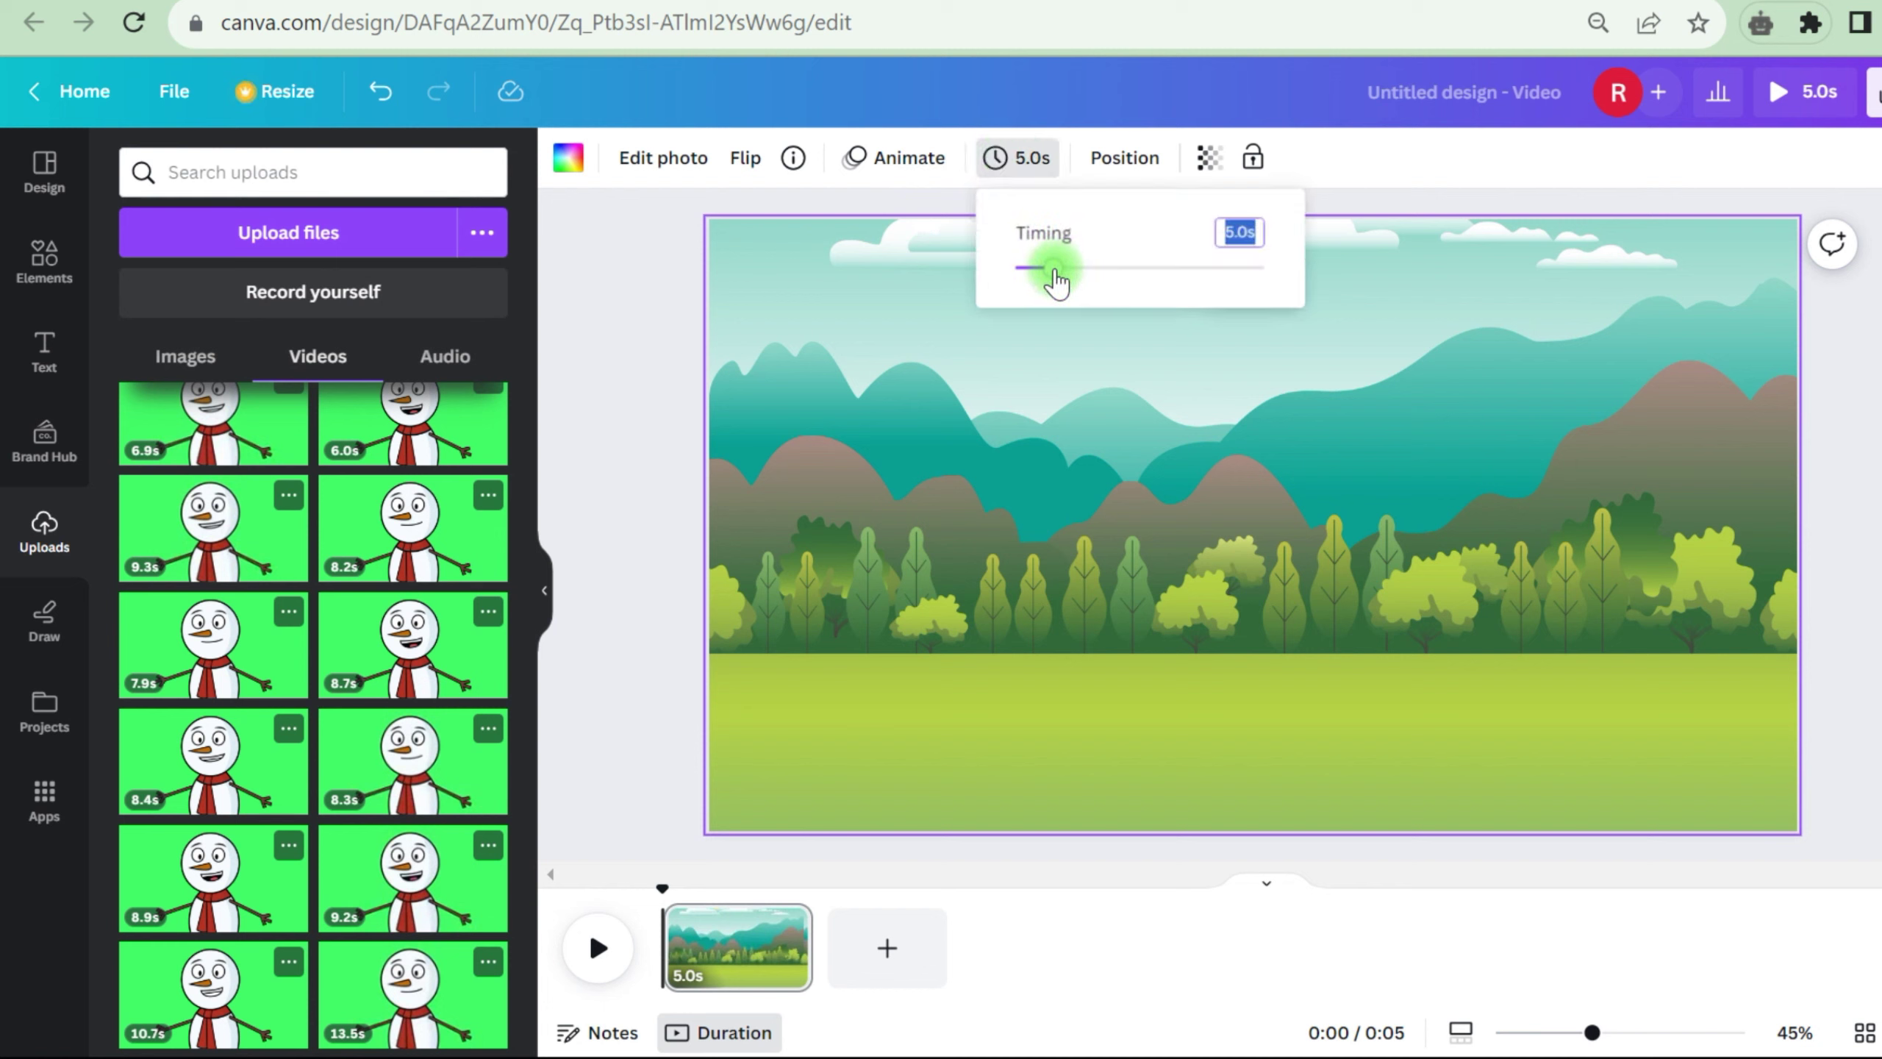
drag(1056, 281, 1121, 271)
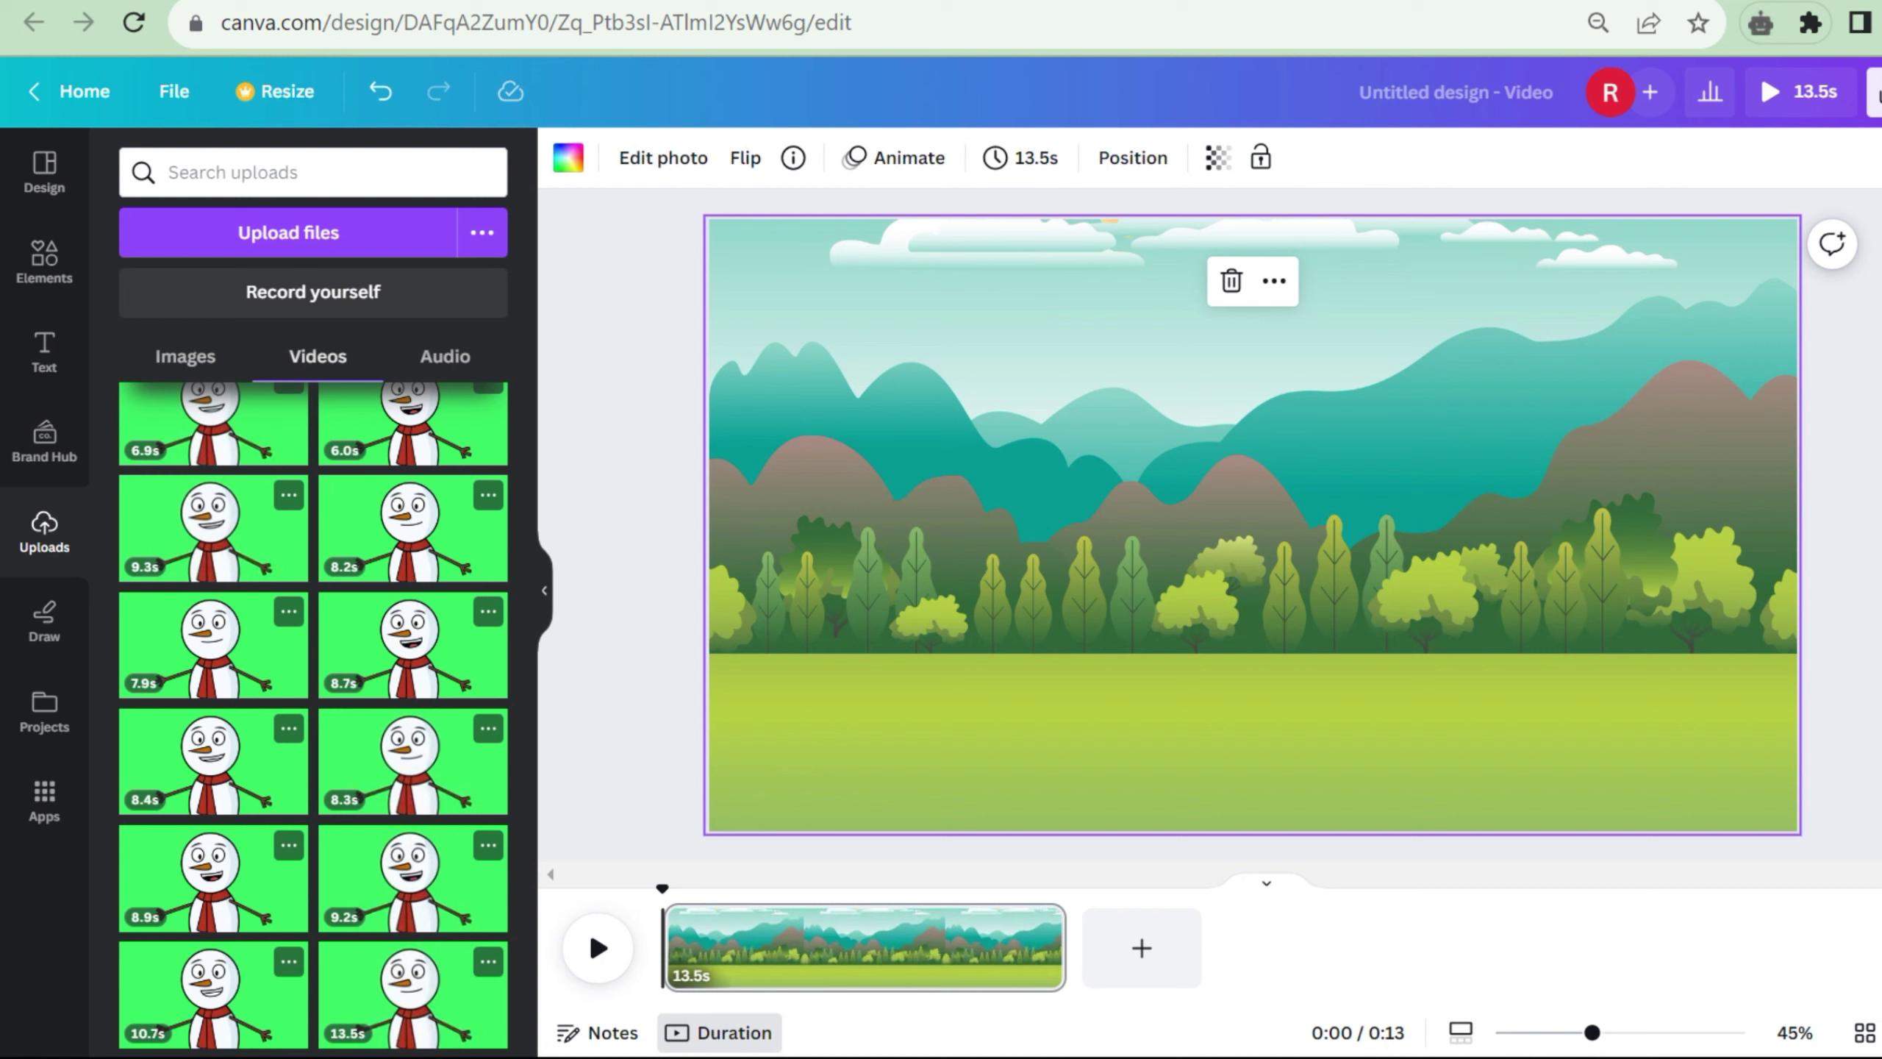
Search Elements for 'animated tr' and add two trees, moving the windy tree right
click(43, 260)
click(210, 168)
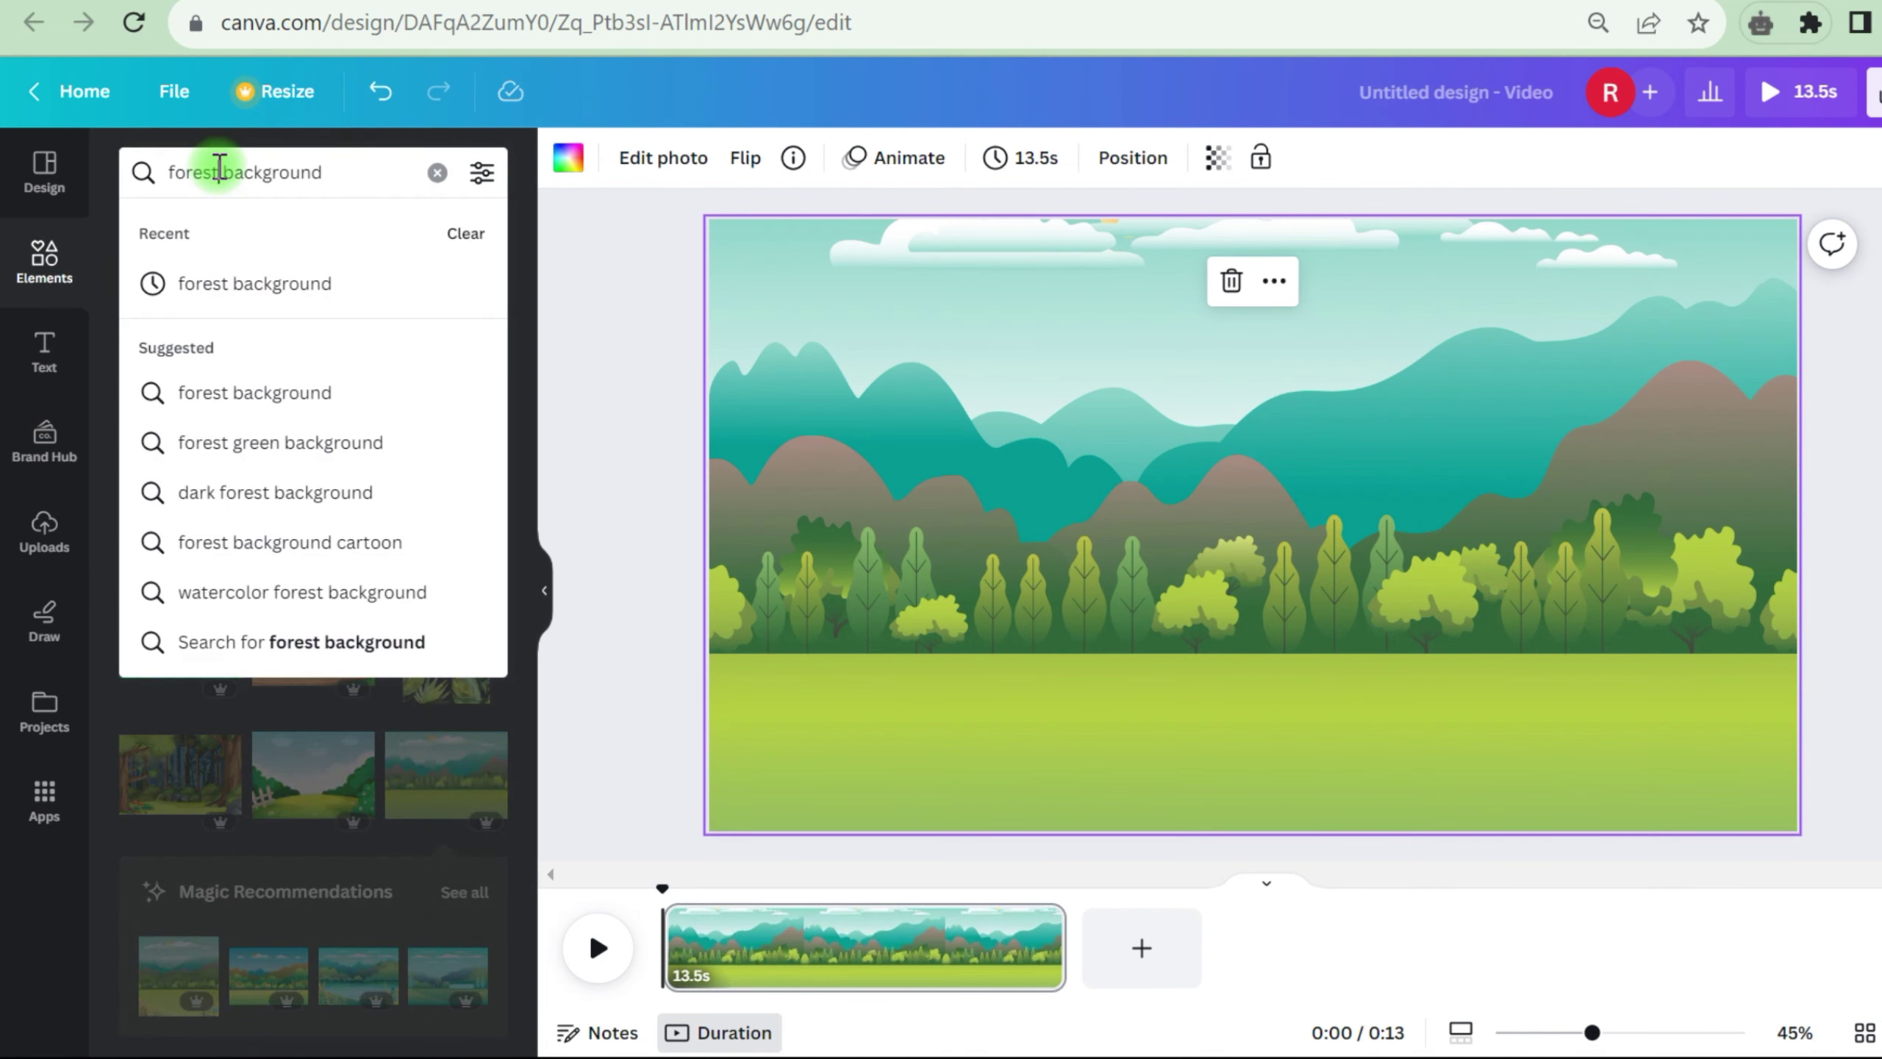
triple_click(215, 169)
text(animate)
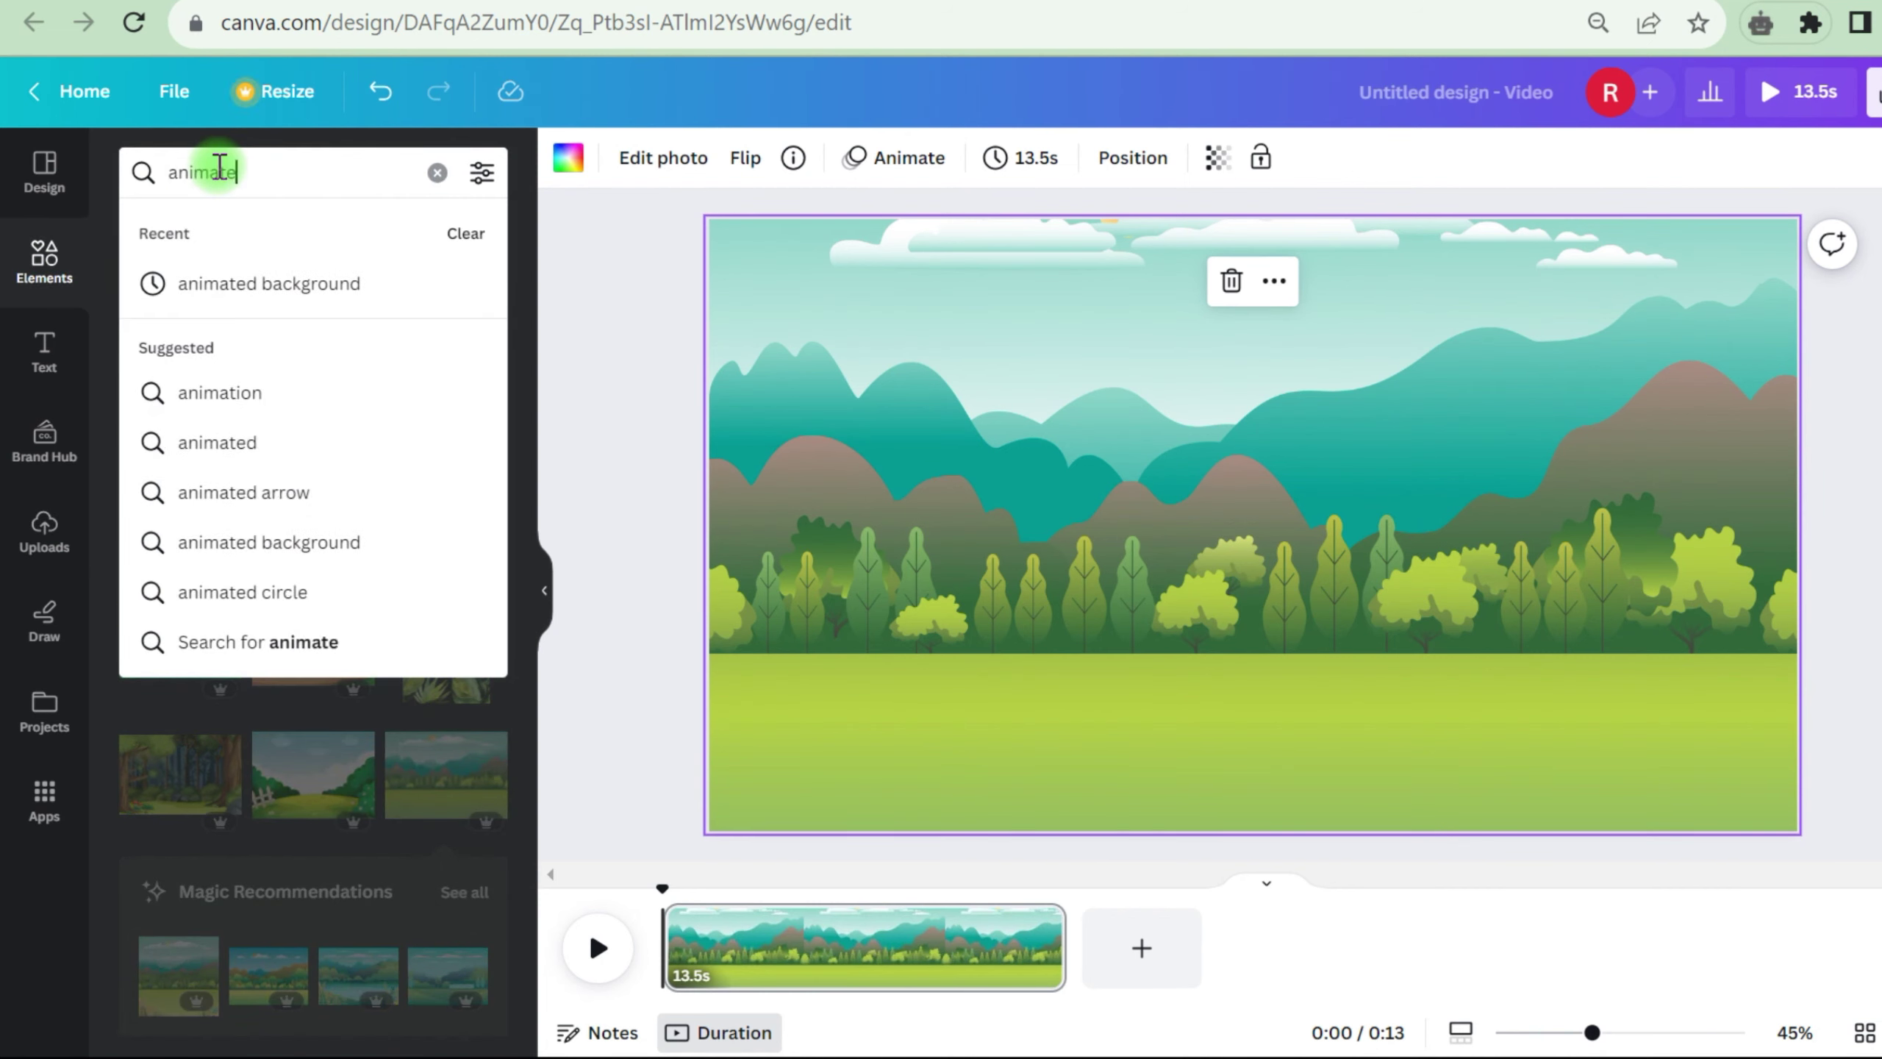
text(d tr)
click(318, 437)
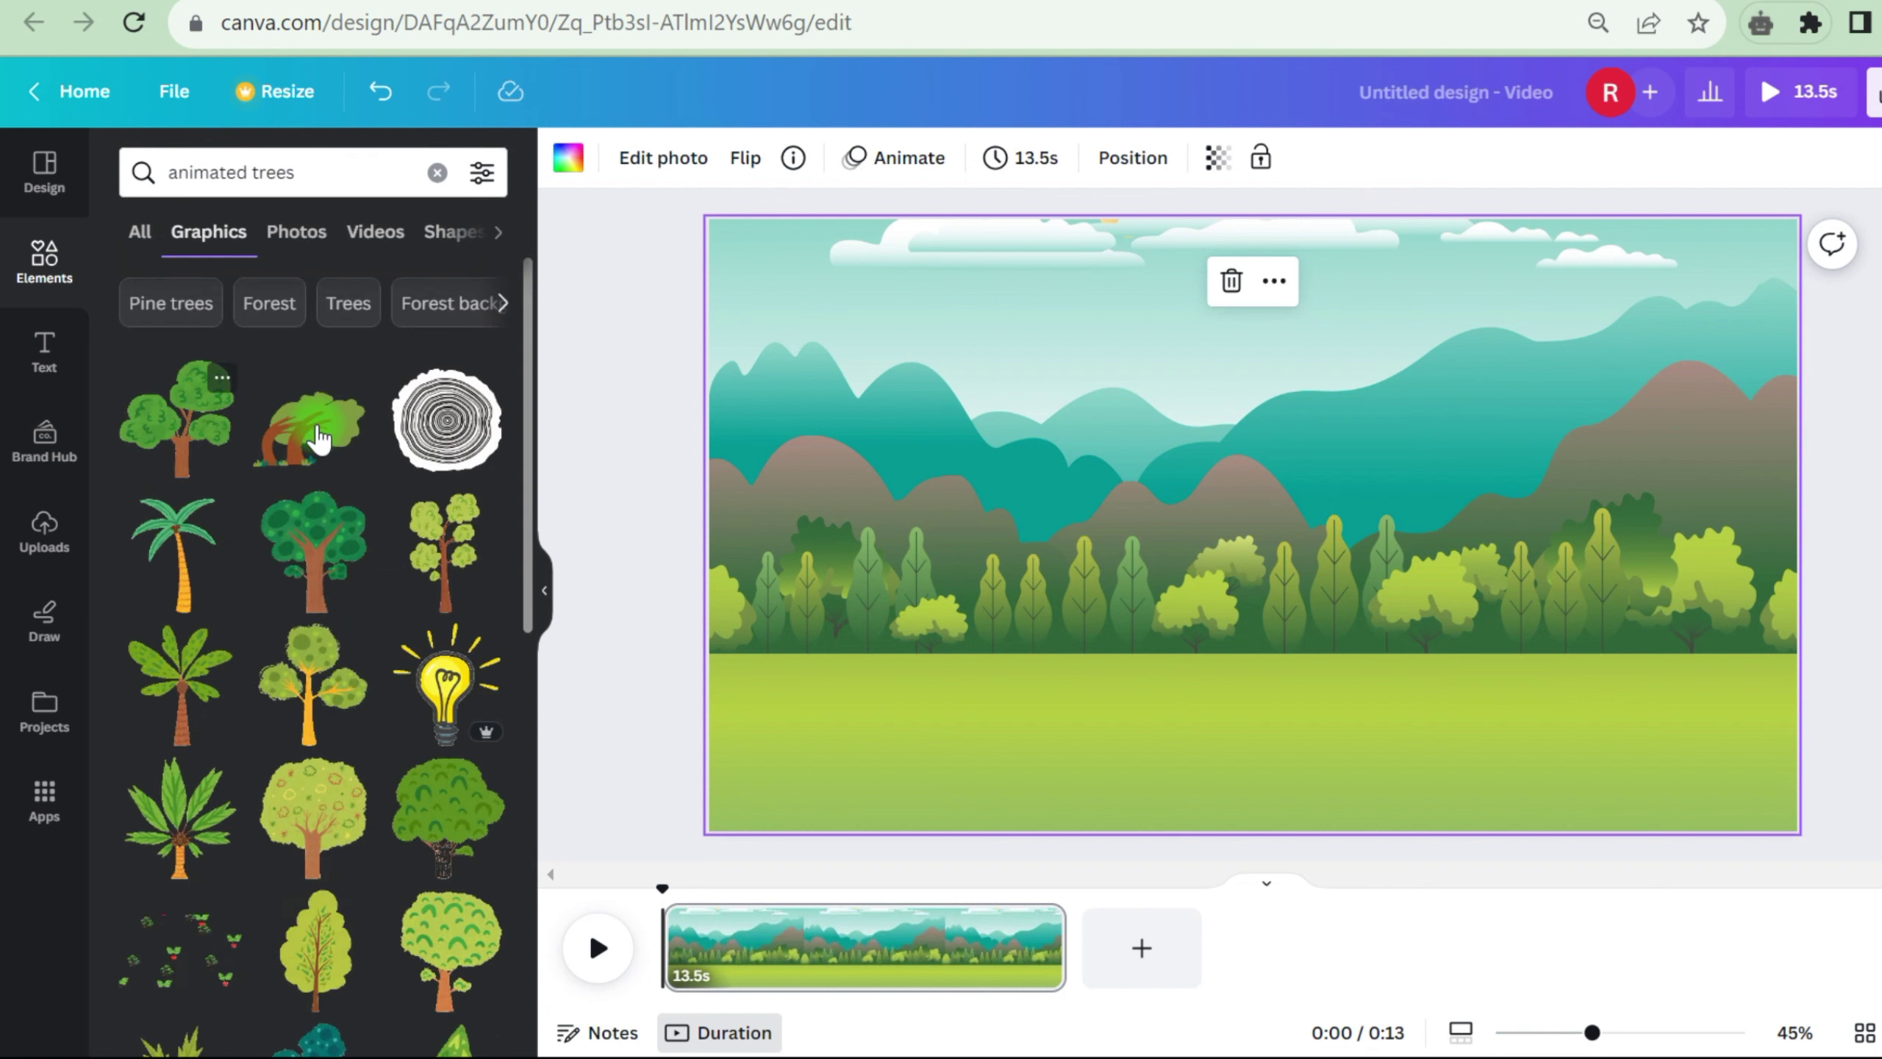
click(180, 419)
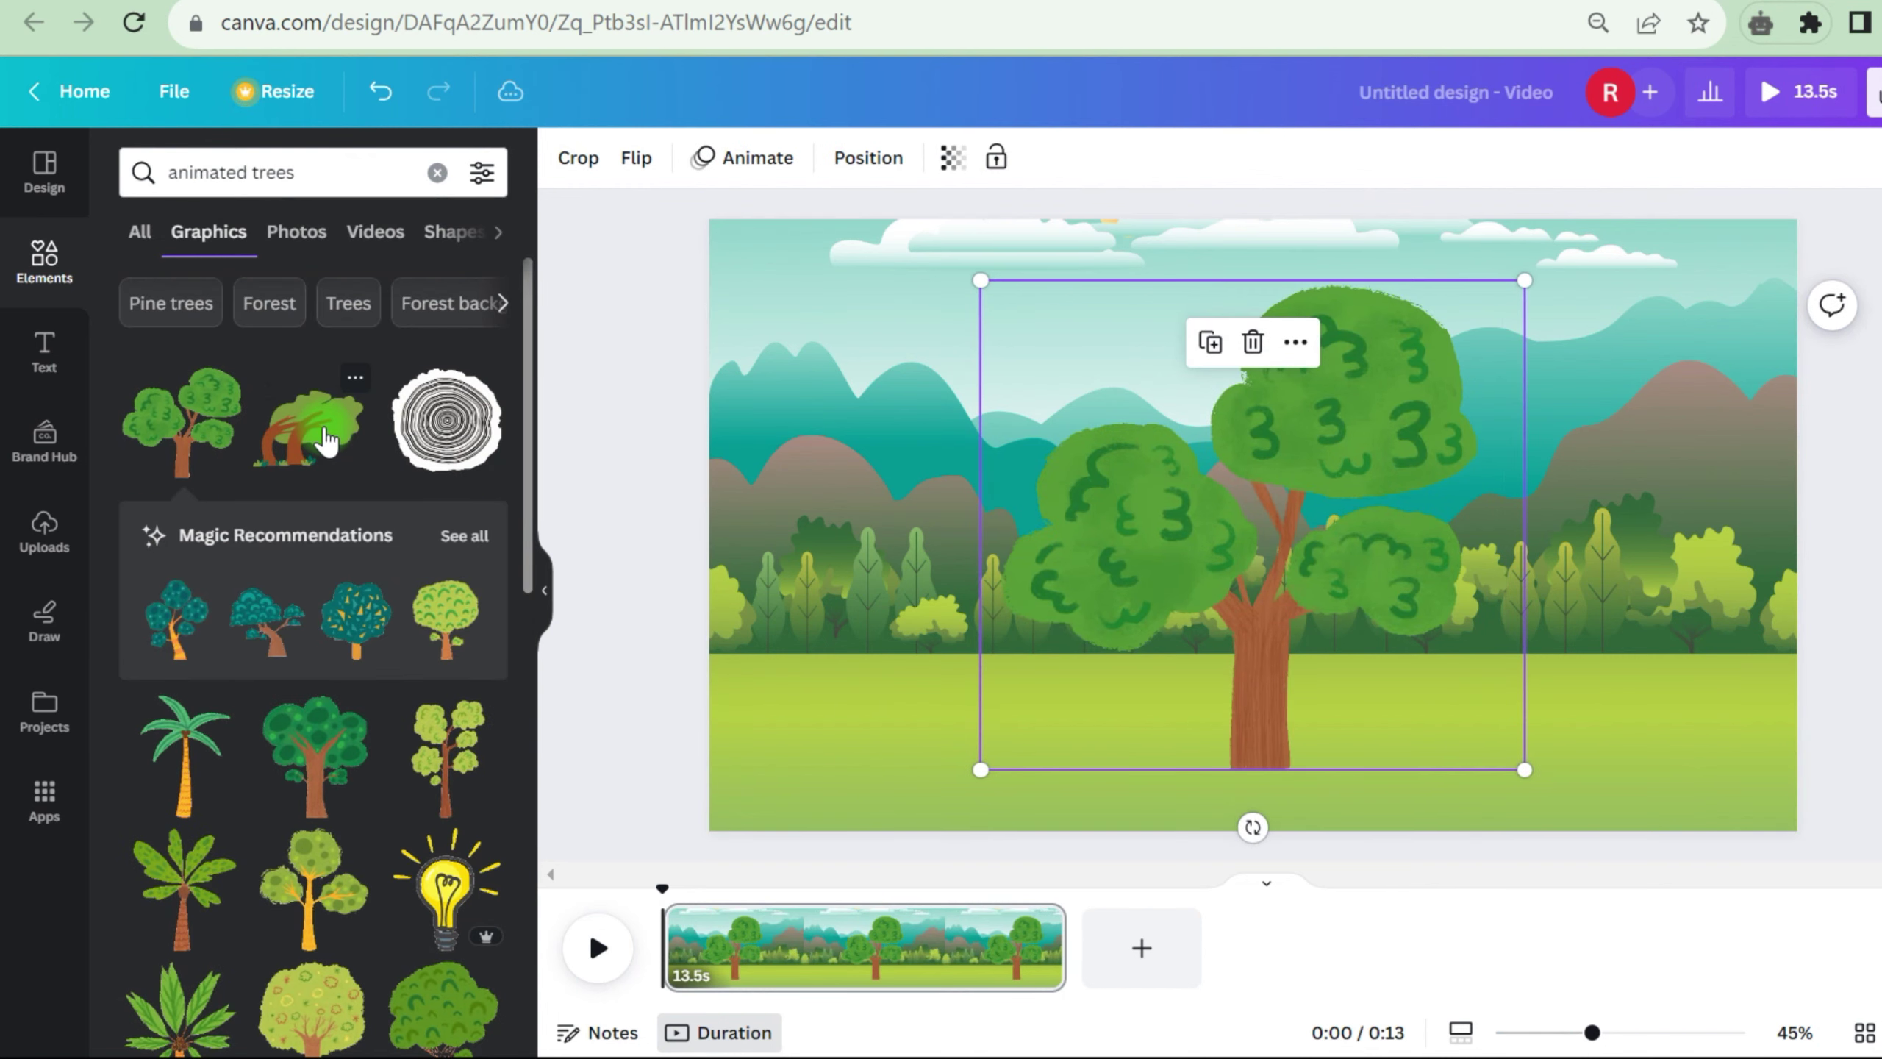
click(326, 441)
drag(1193, 547, 1634, 574)
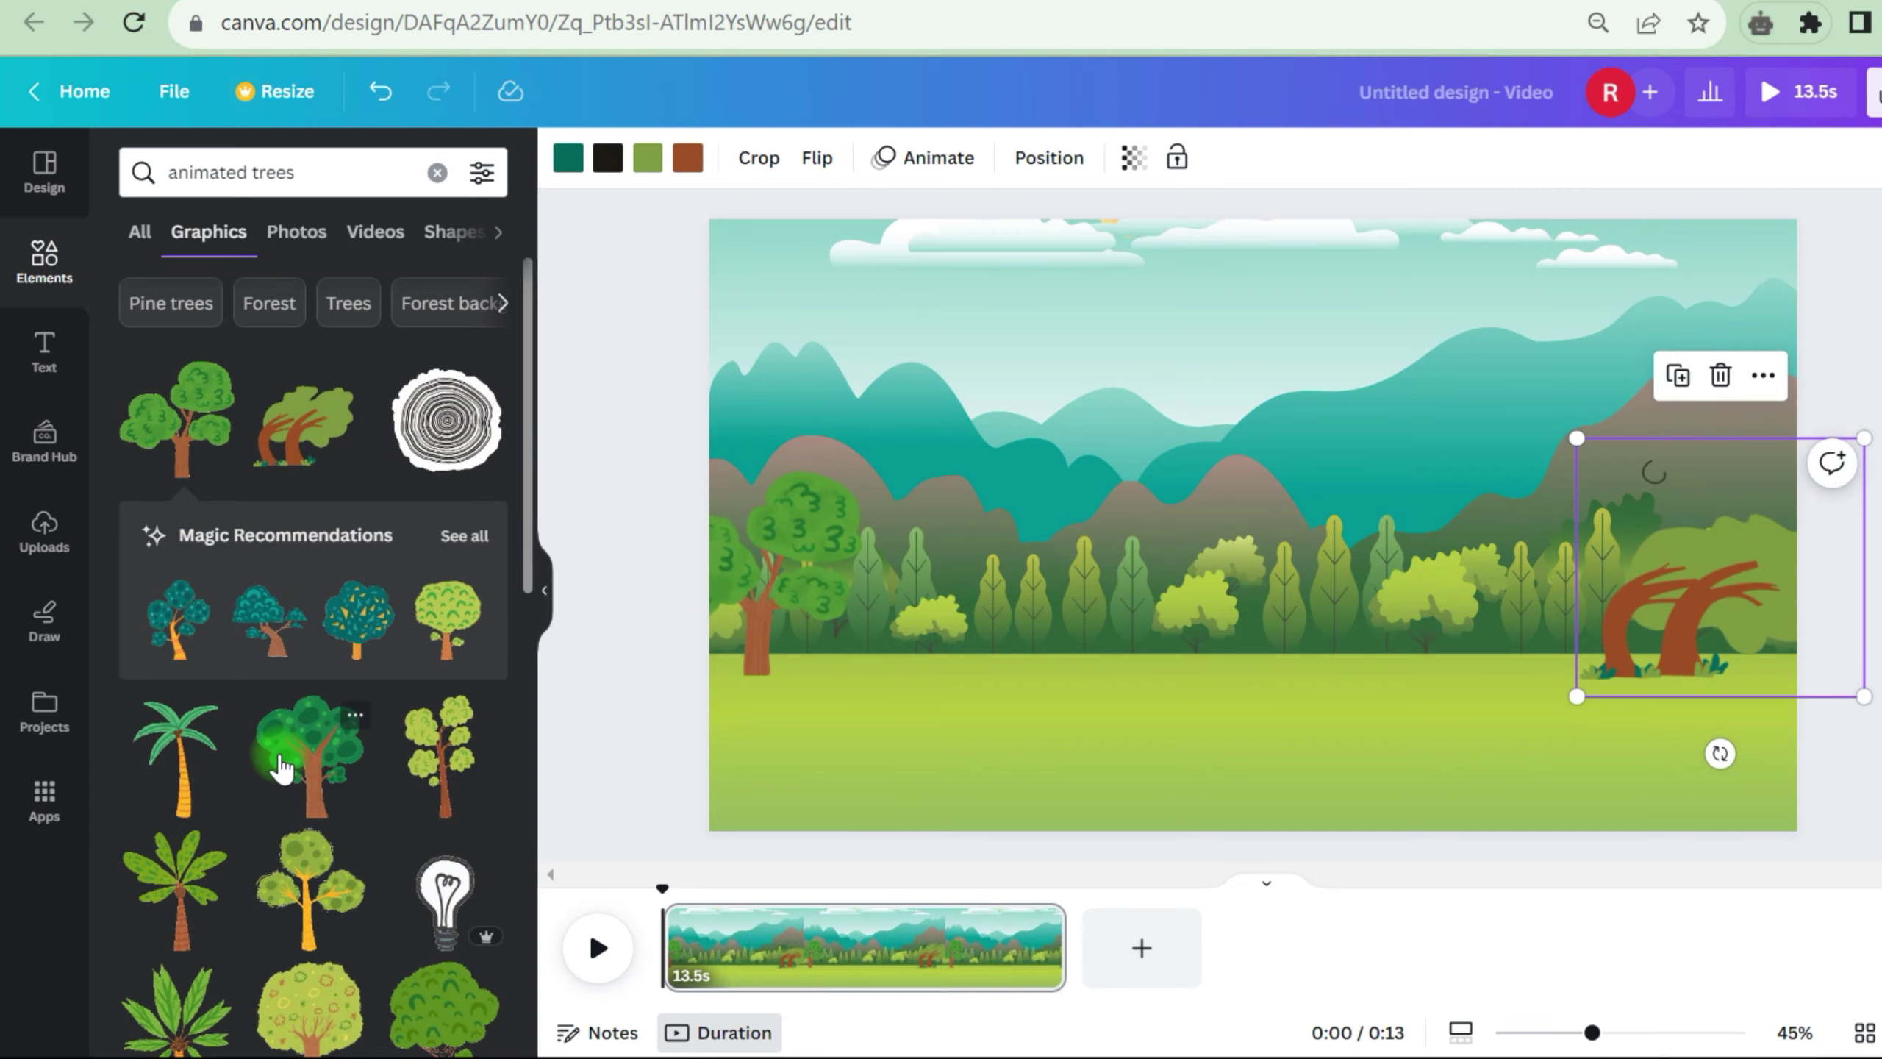
Add and duplicate another tree, then shrink and spread the trees across the landscape
scroll(302, 748, down, 5)
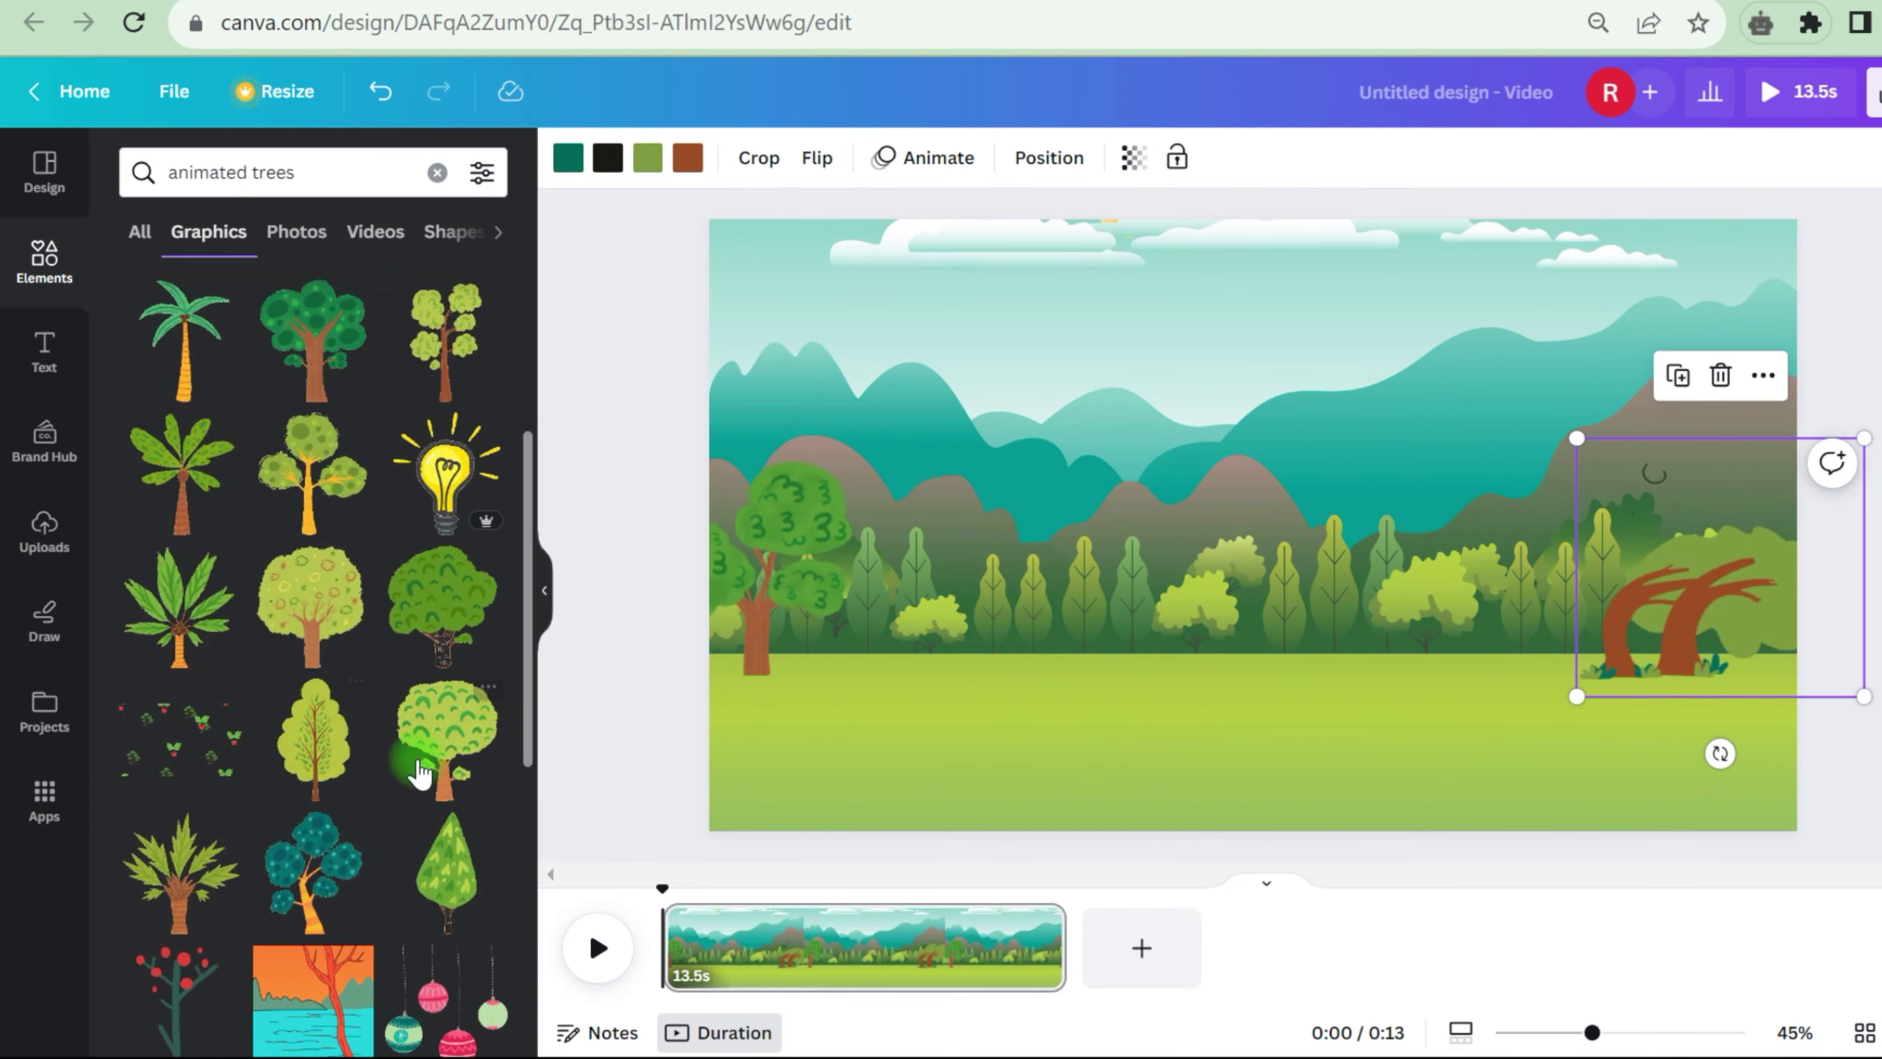
click(472, 790)
key(ctrl+d)
drag(1478, 312, 1244, 546)
drag(1141, 660, 923, 608)
click(1315, 463)
drag(1464, 290, 1253, 583)
Add a large animated tree and place the yellow-branched tree into the scene
scroll(358, 679, up, 3)
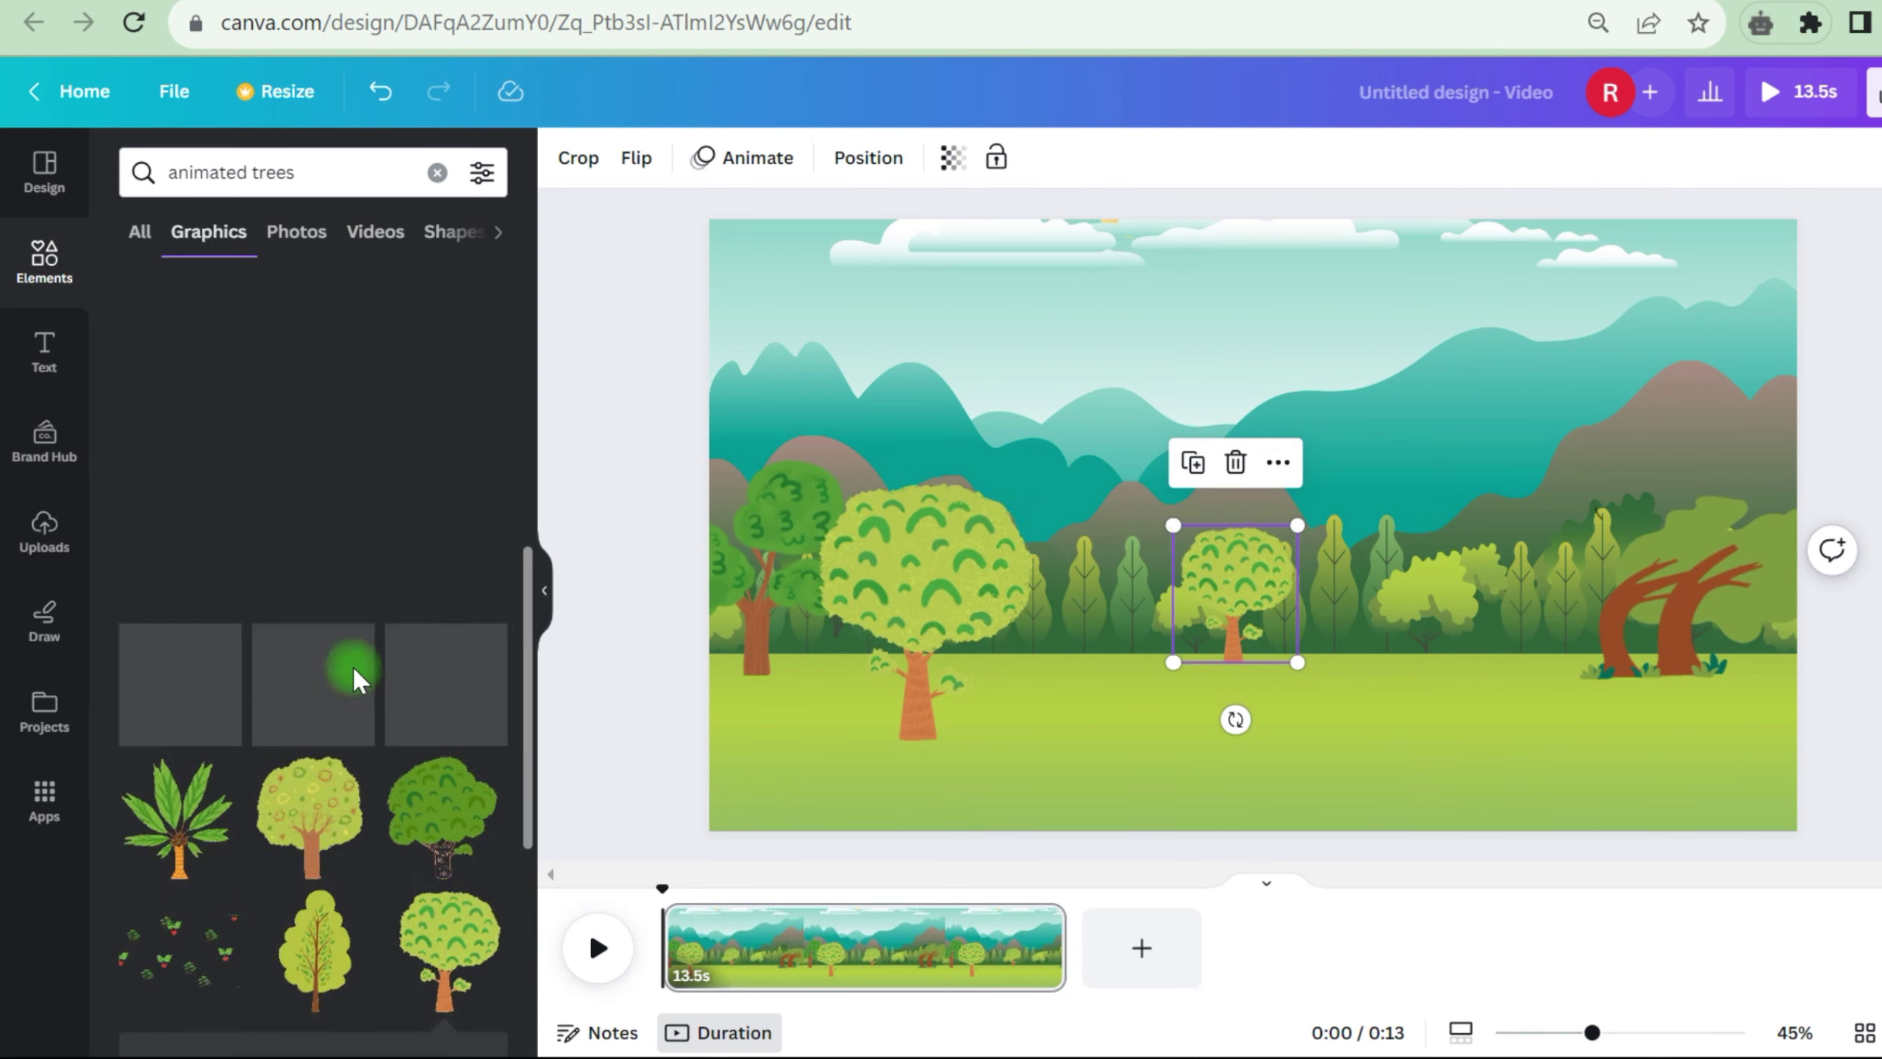
click(198, 514)
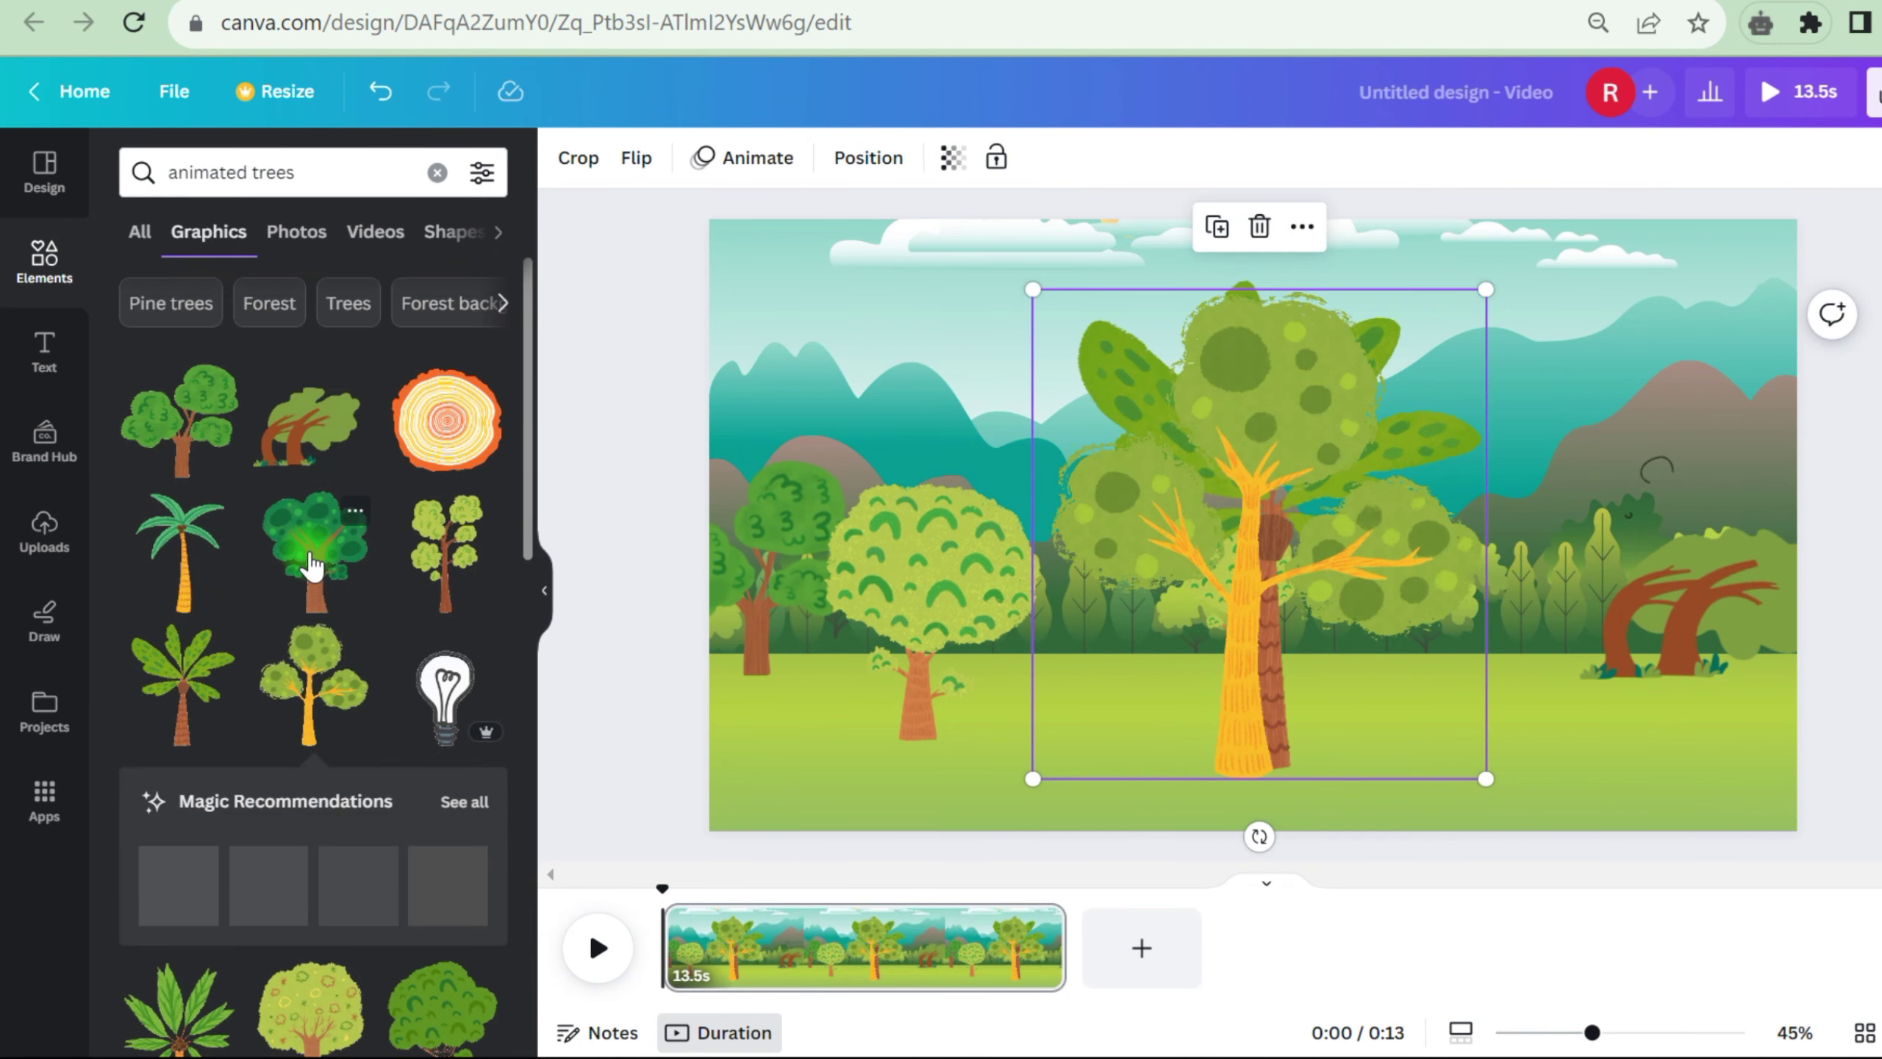
scroll(314, 586, down, 10)
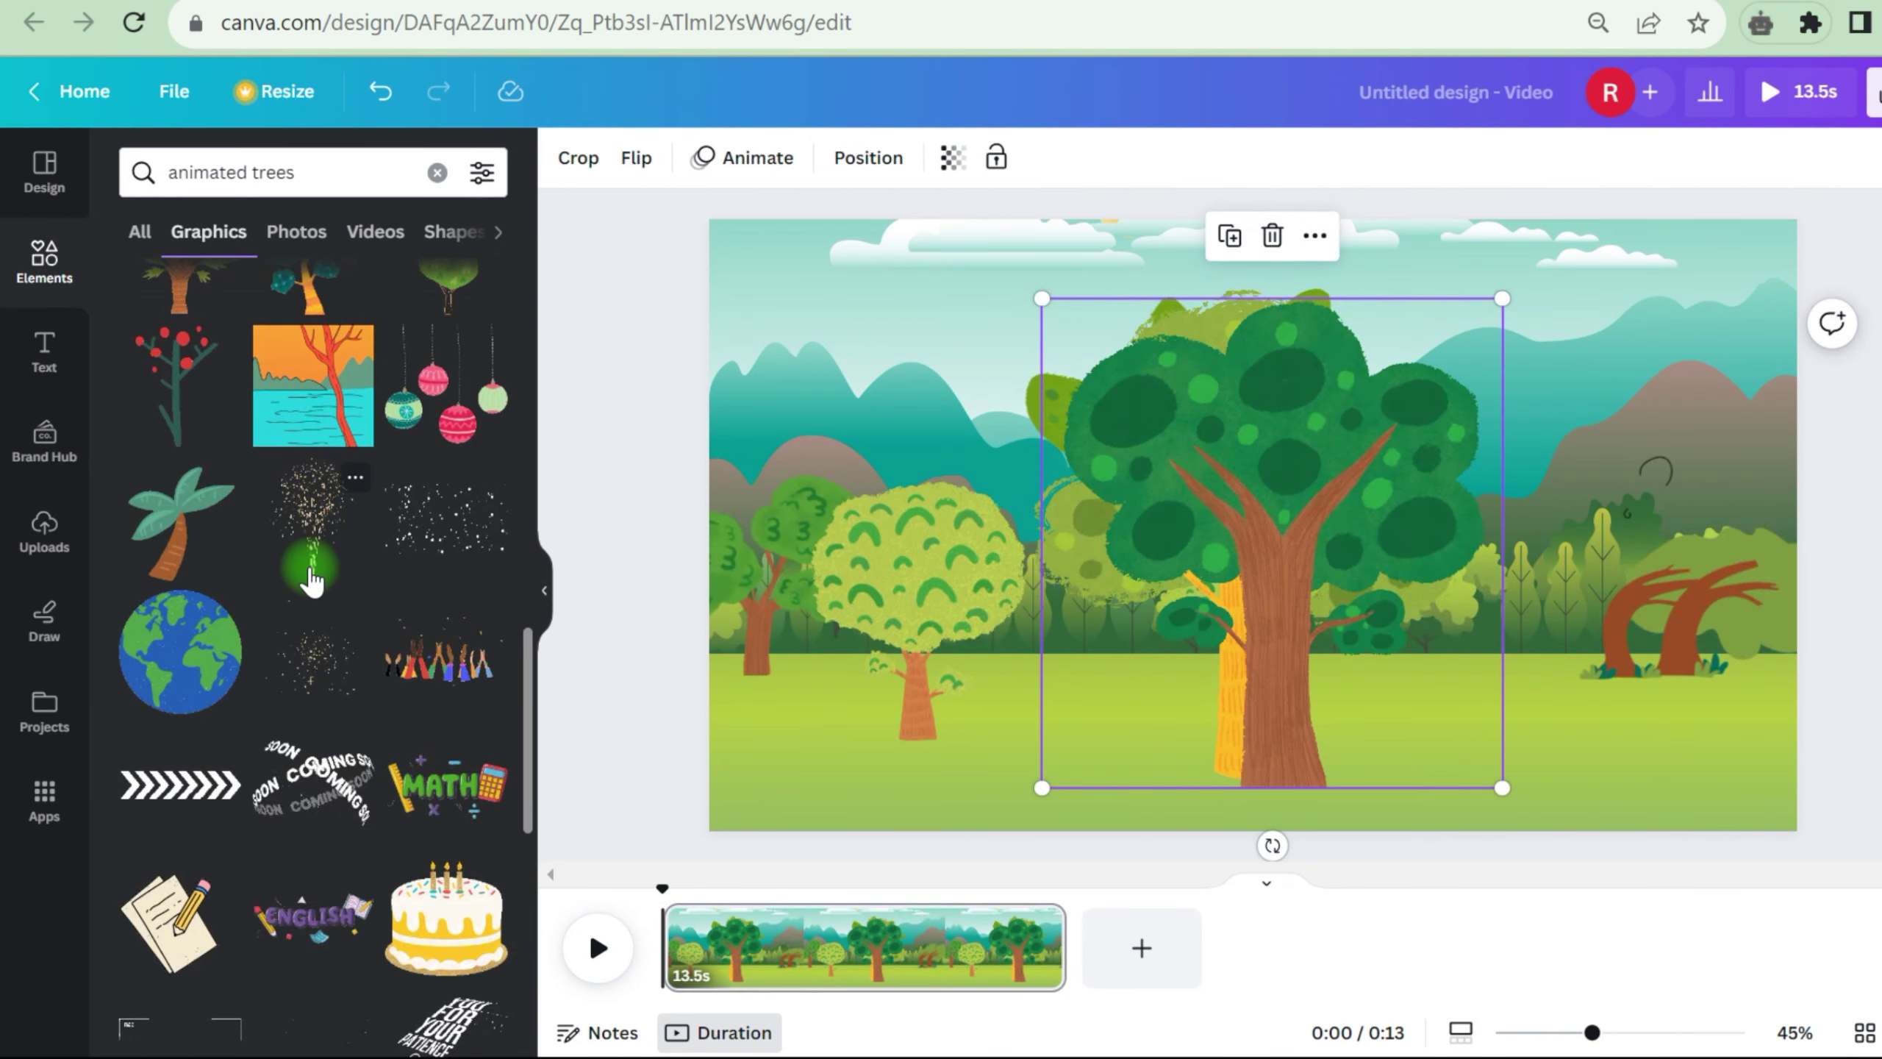
scroll(311, 583, up, 10)
drag(309, 486, 1122, 639)
Search 'animated birds', add the crane and peacock, and shrink the peacock at right
double_click(253, 178)
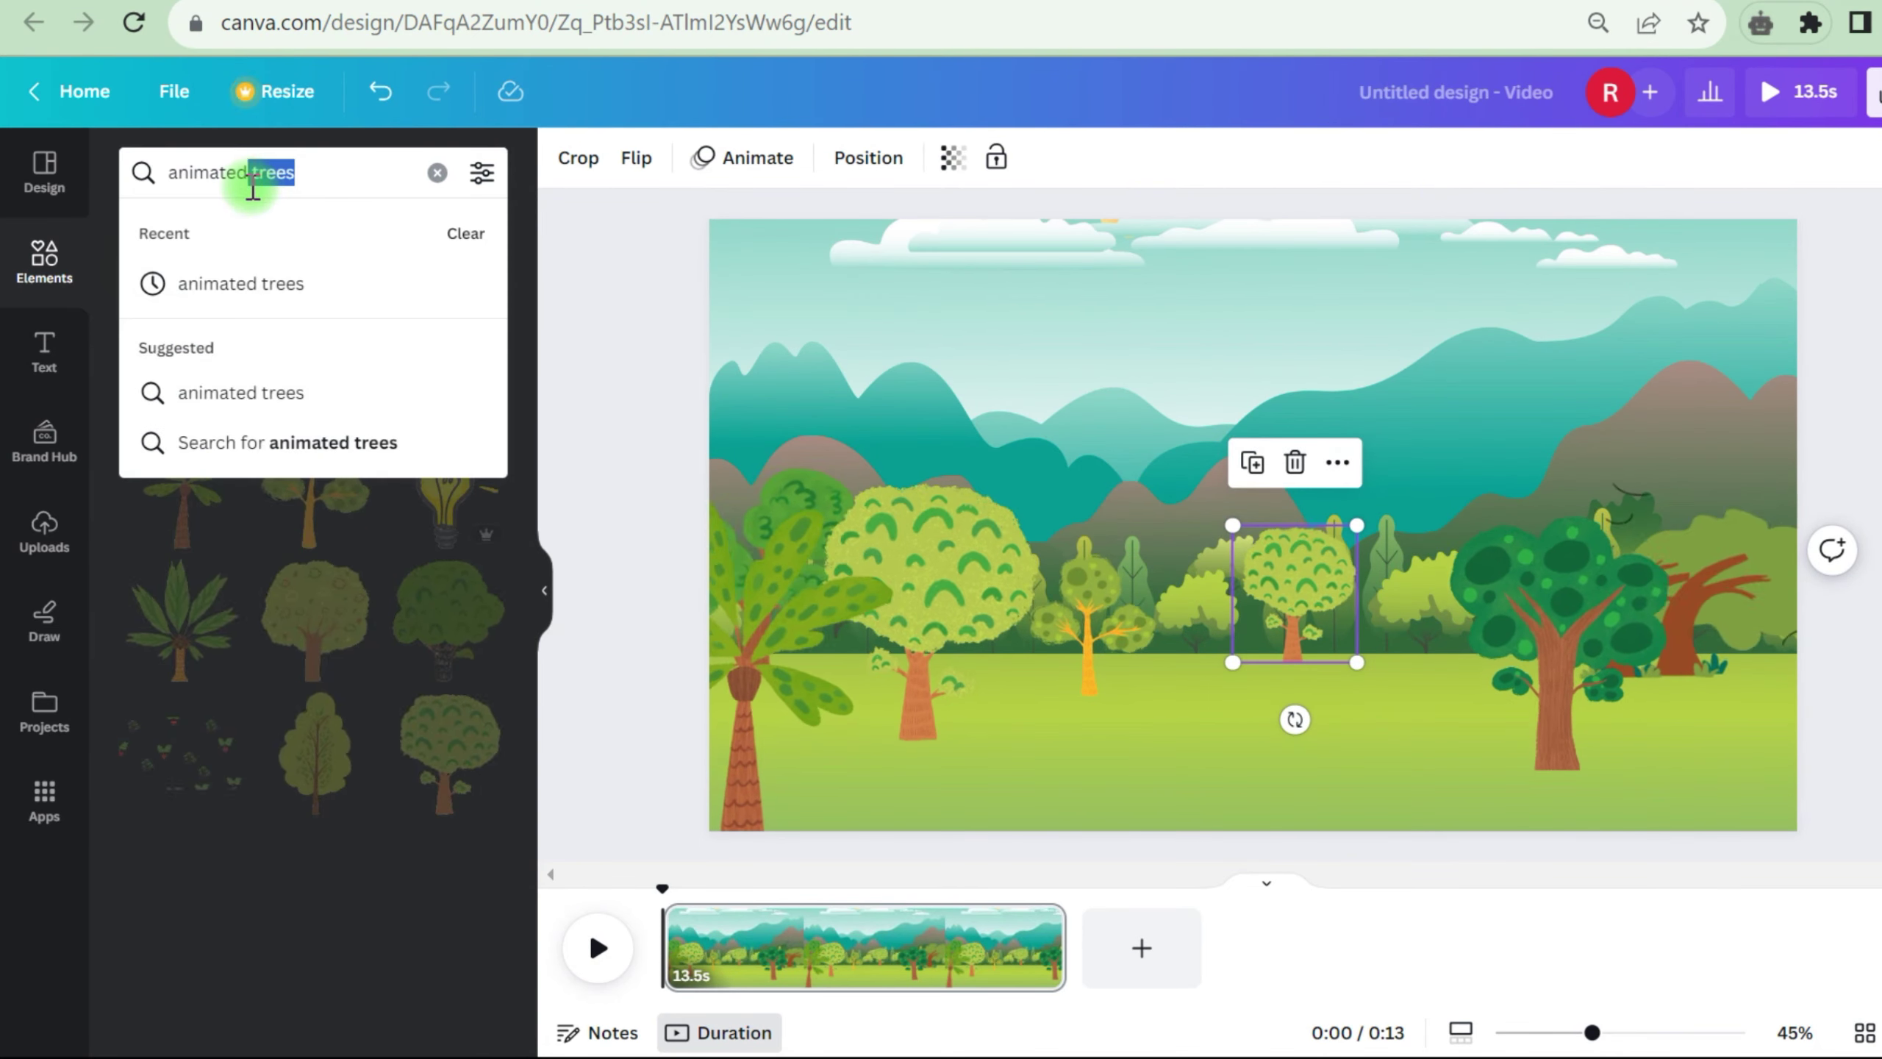
text(bird)
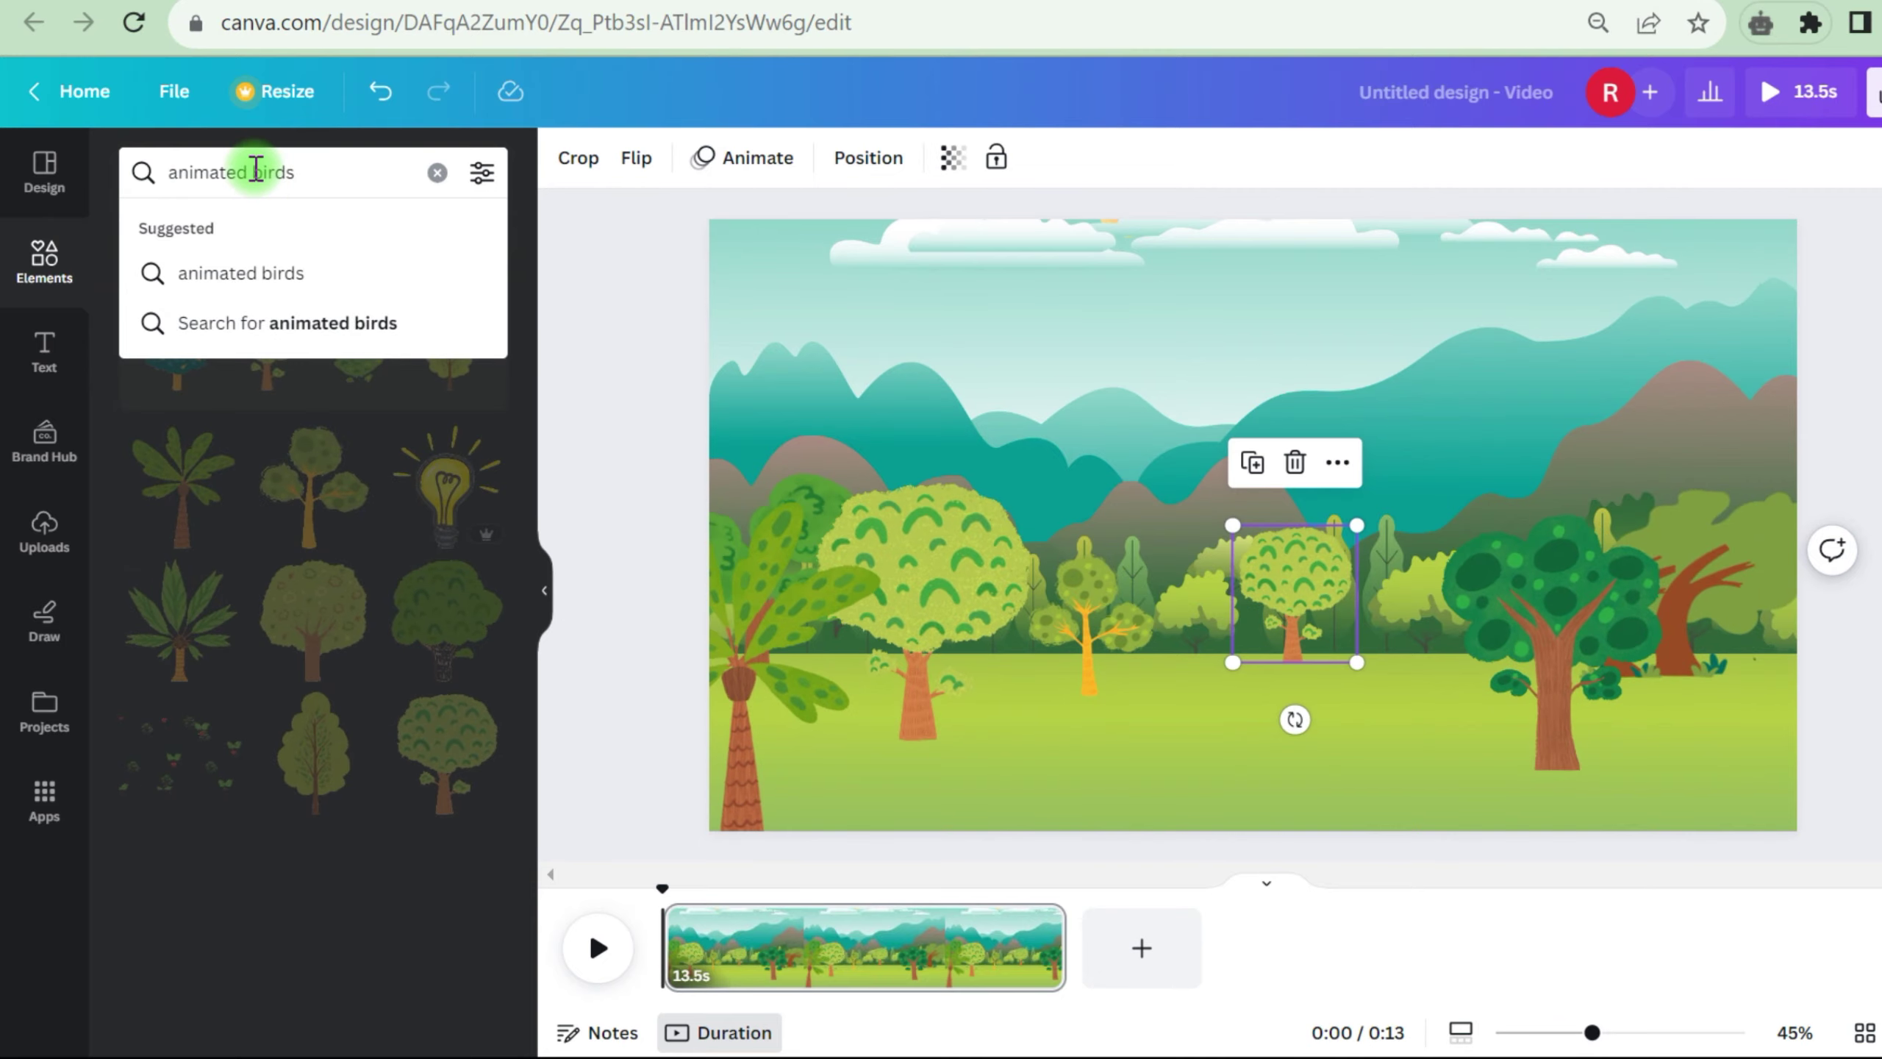
key(Return)
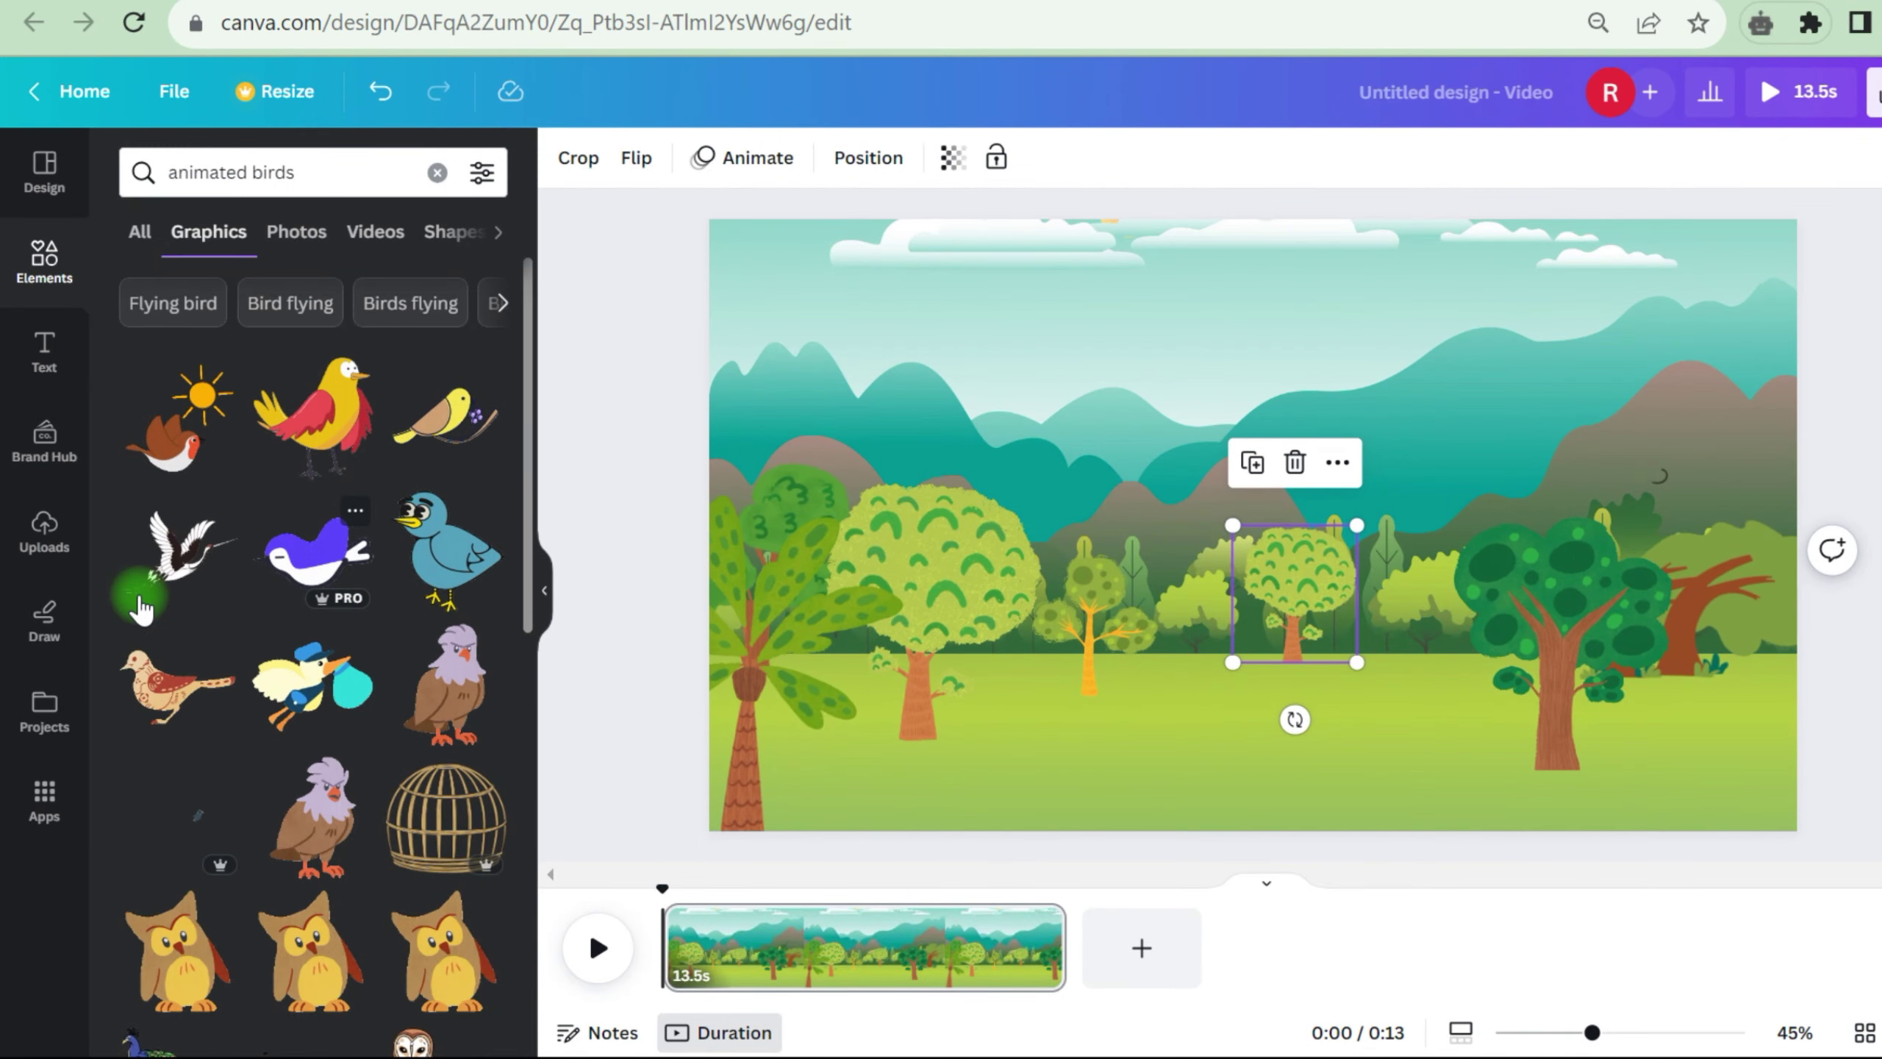
click(141, 608)
scroll(222, 593, down, 8)
click(151, 445)
scroll(308, 668, down, 5)
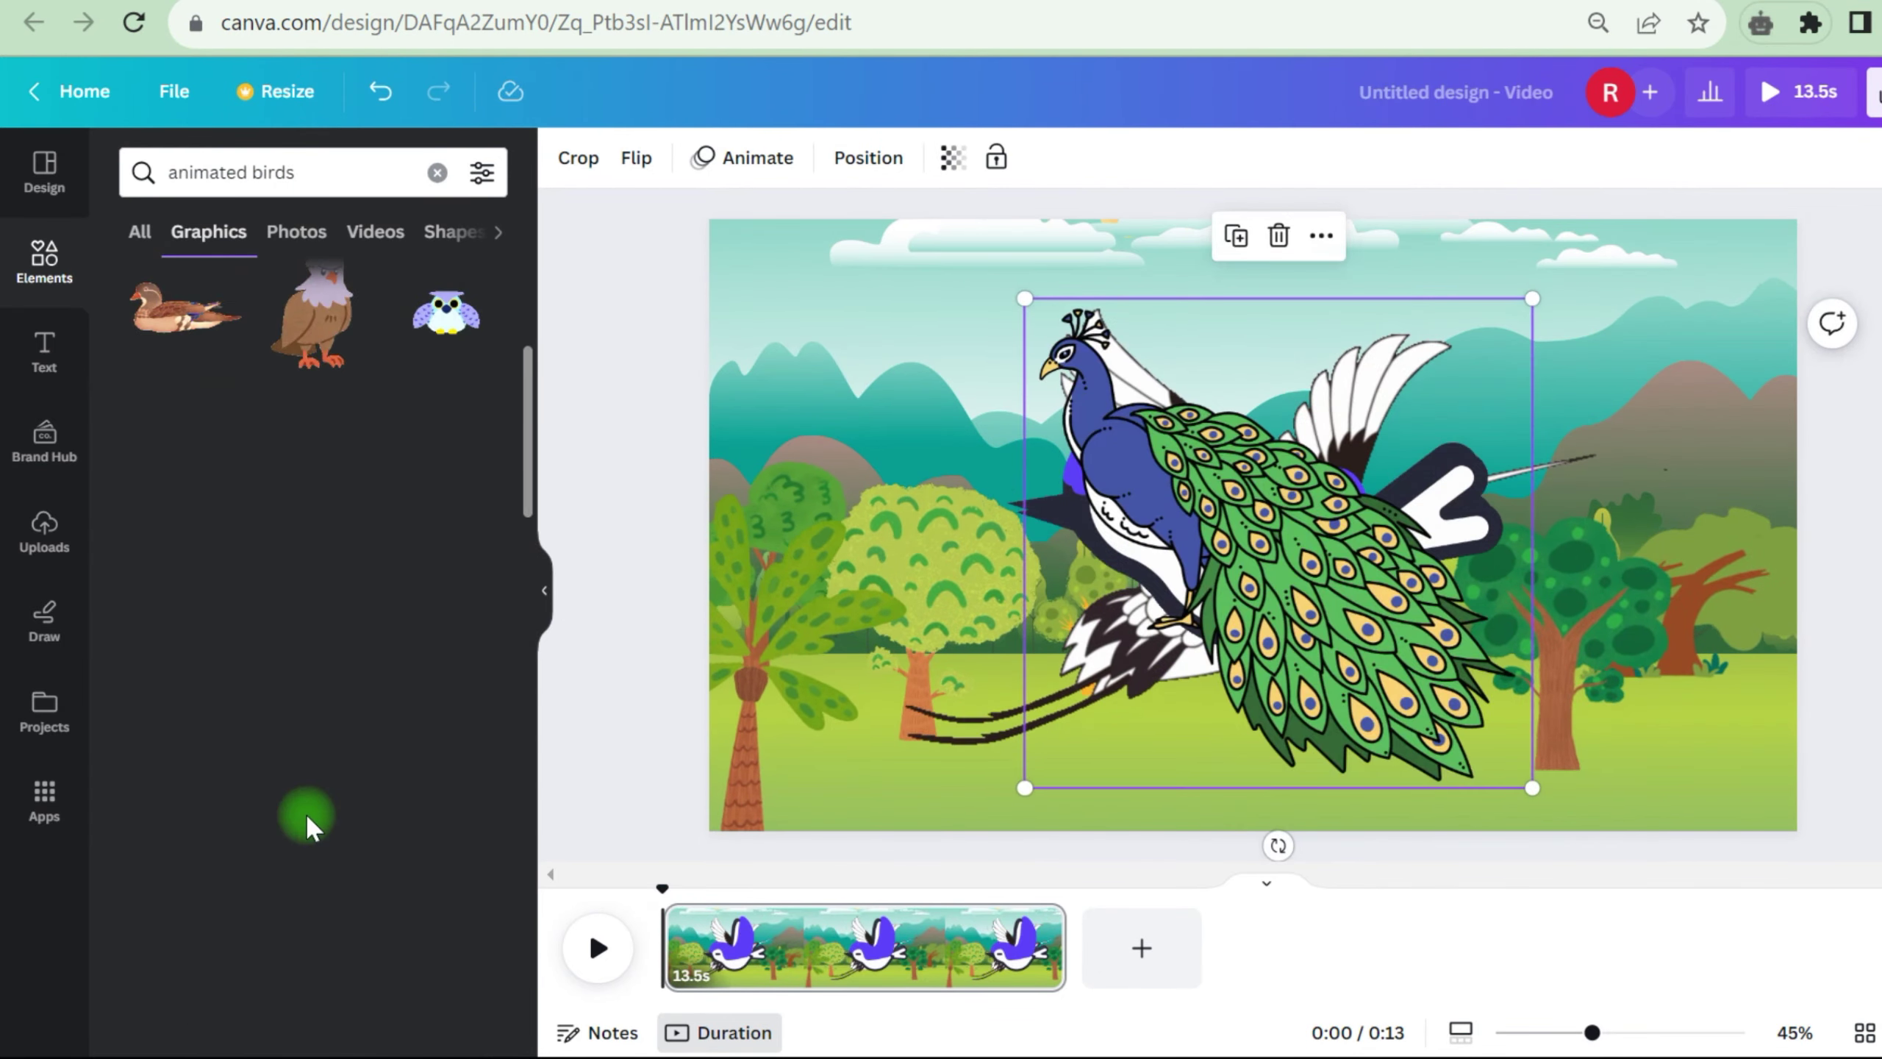
drag(1531, 297, 1128, 648)
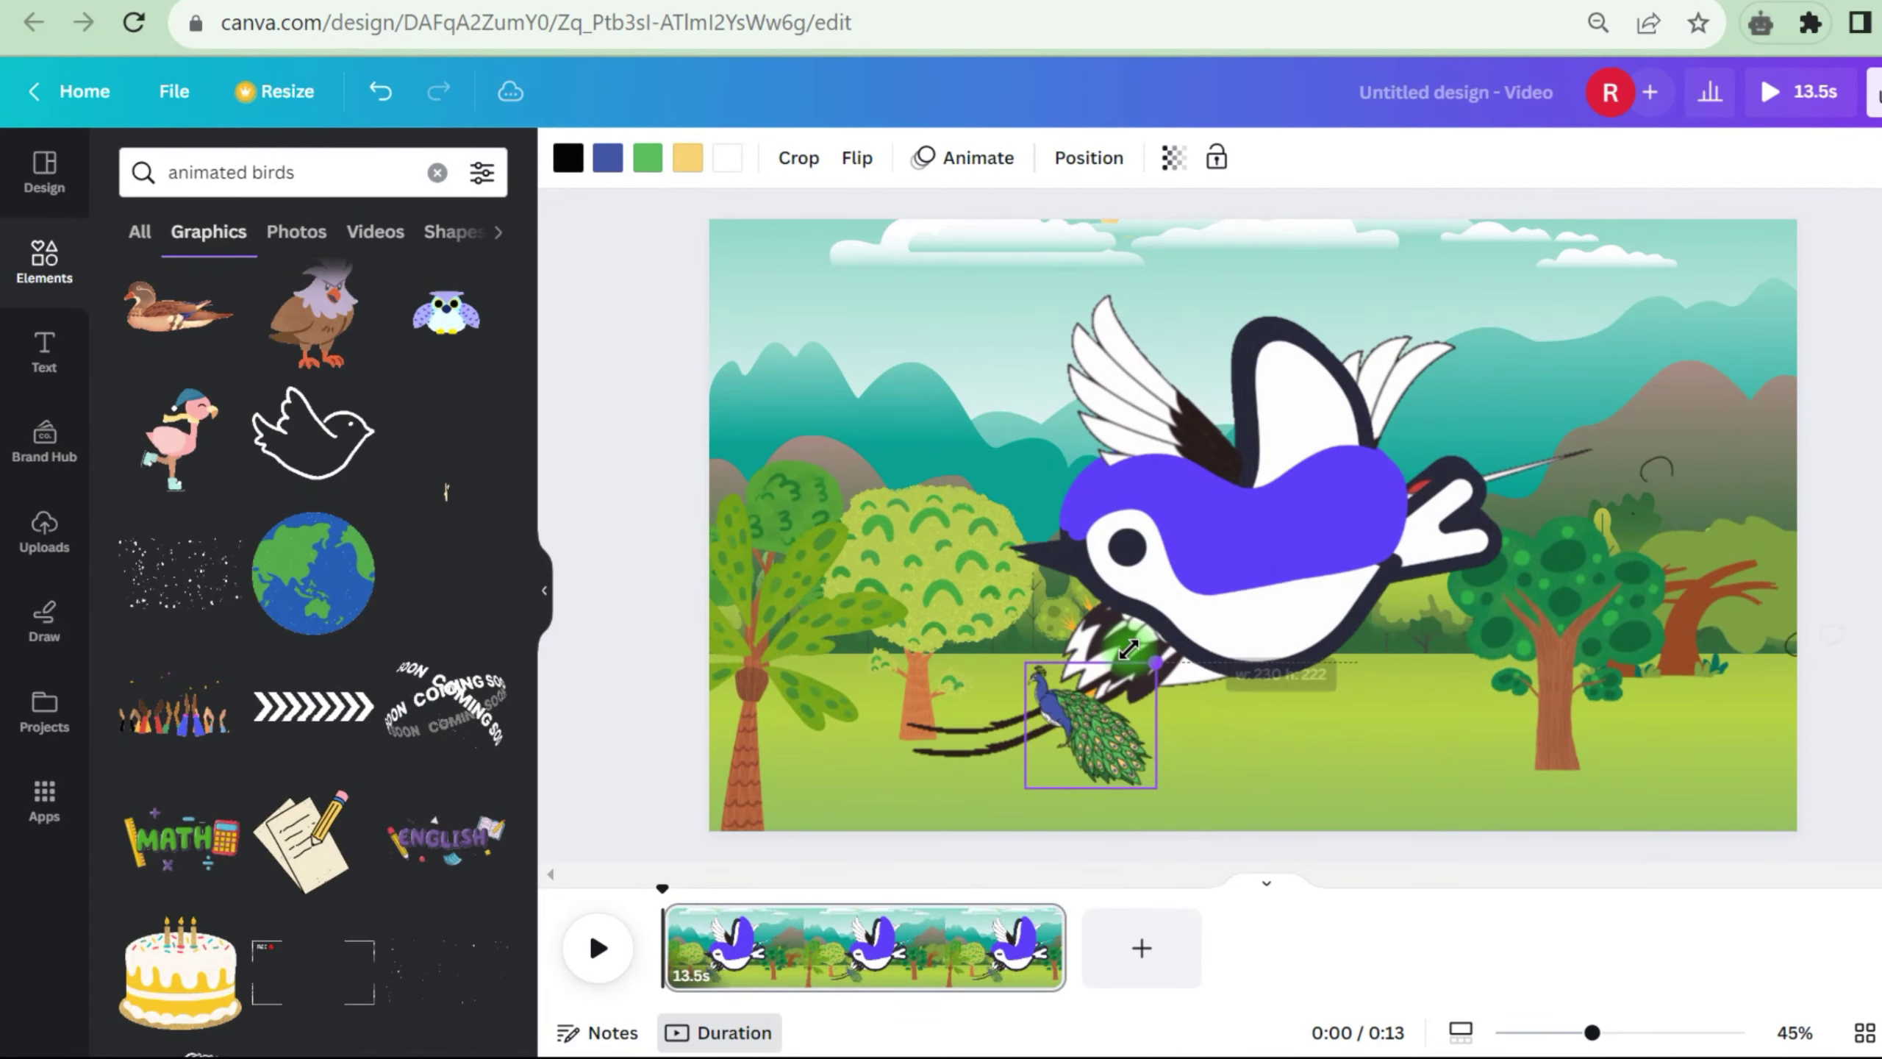
drag(1090, 727, 1701, 727)
Add a small blue bird in the upper right, duplicate it, and enlarge the peacock
click(444, 445)
drag(1496, 294, 1134, 634)
drag(1076, 702, 1491, 552)
key(ctrl+d)
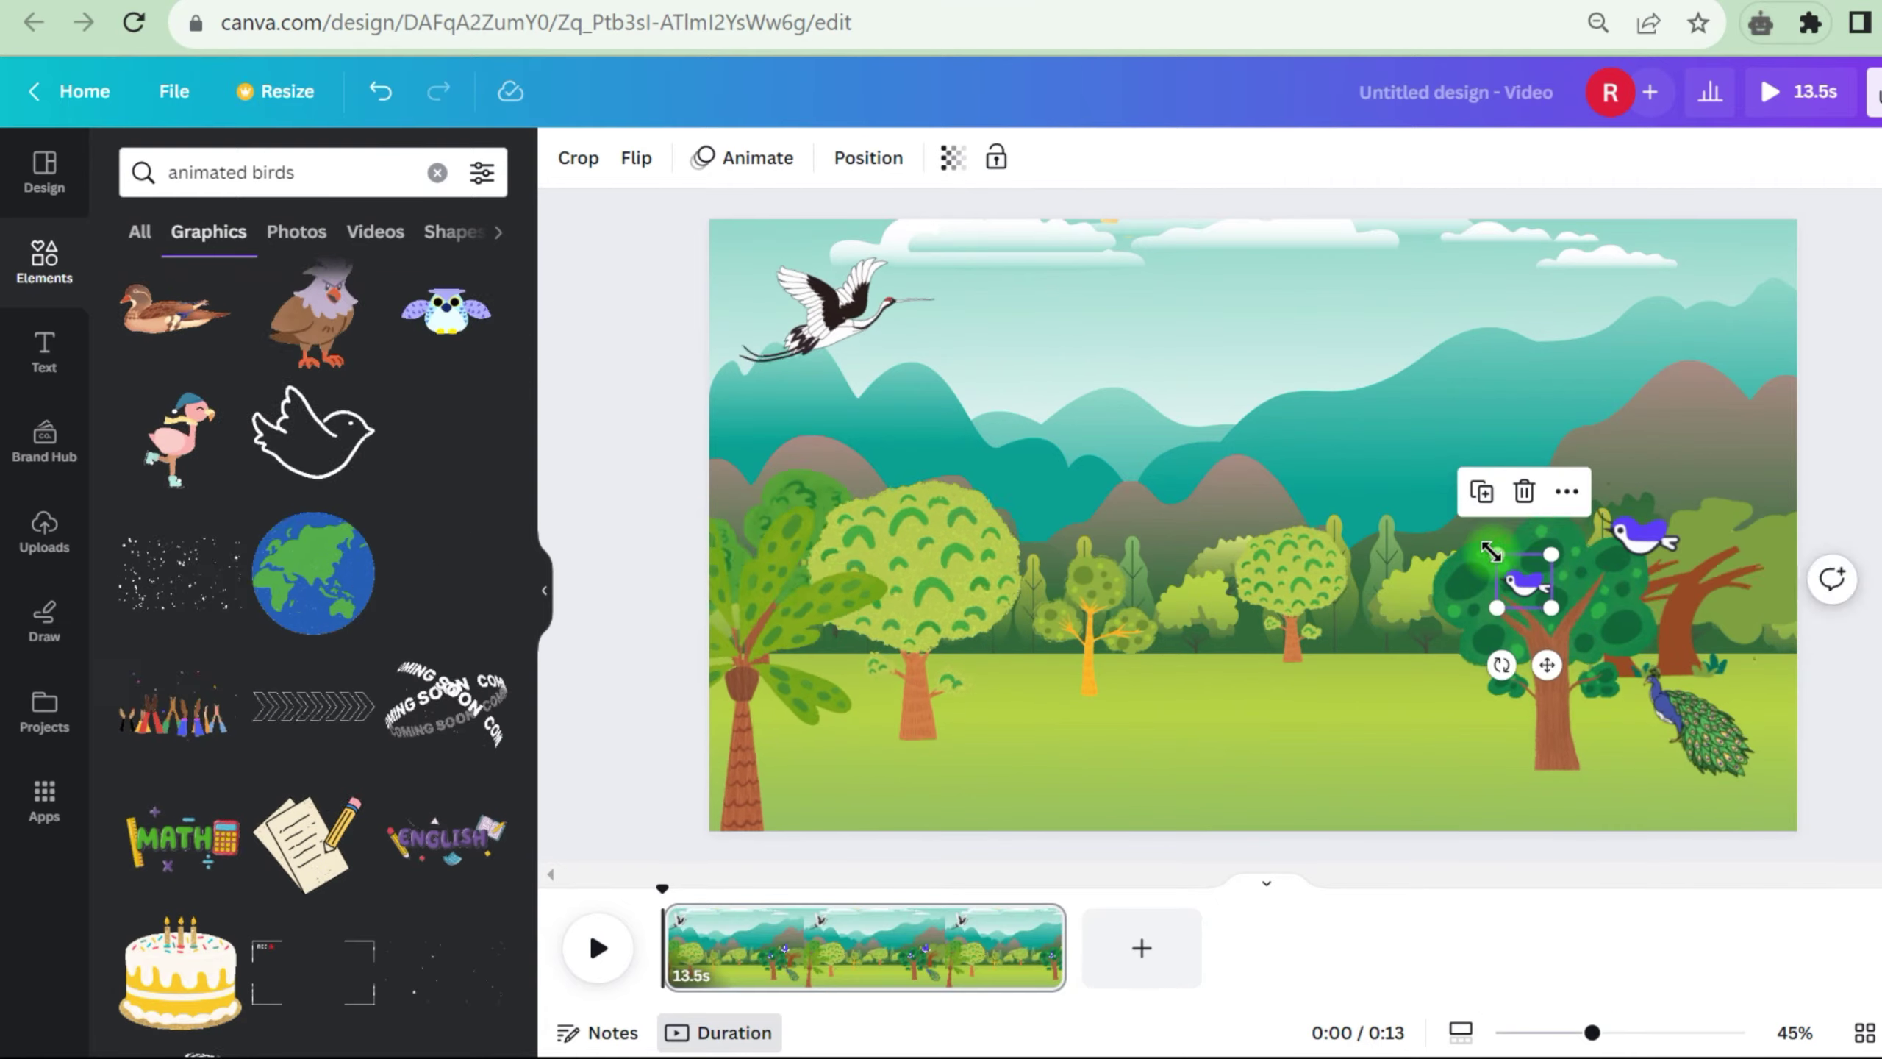
click(1697, 734)
drag(1757, 778, 1793, 808)
Add a shrunken barn owl onto the trees and open the Share options to download
scroll(311, 593, down, 5)
click(445, 864)
drag(1479, 770, 1097, 474)
drag(1091, 405, 1549, 812)
click(1845, 545)
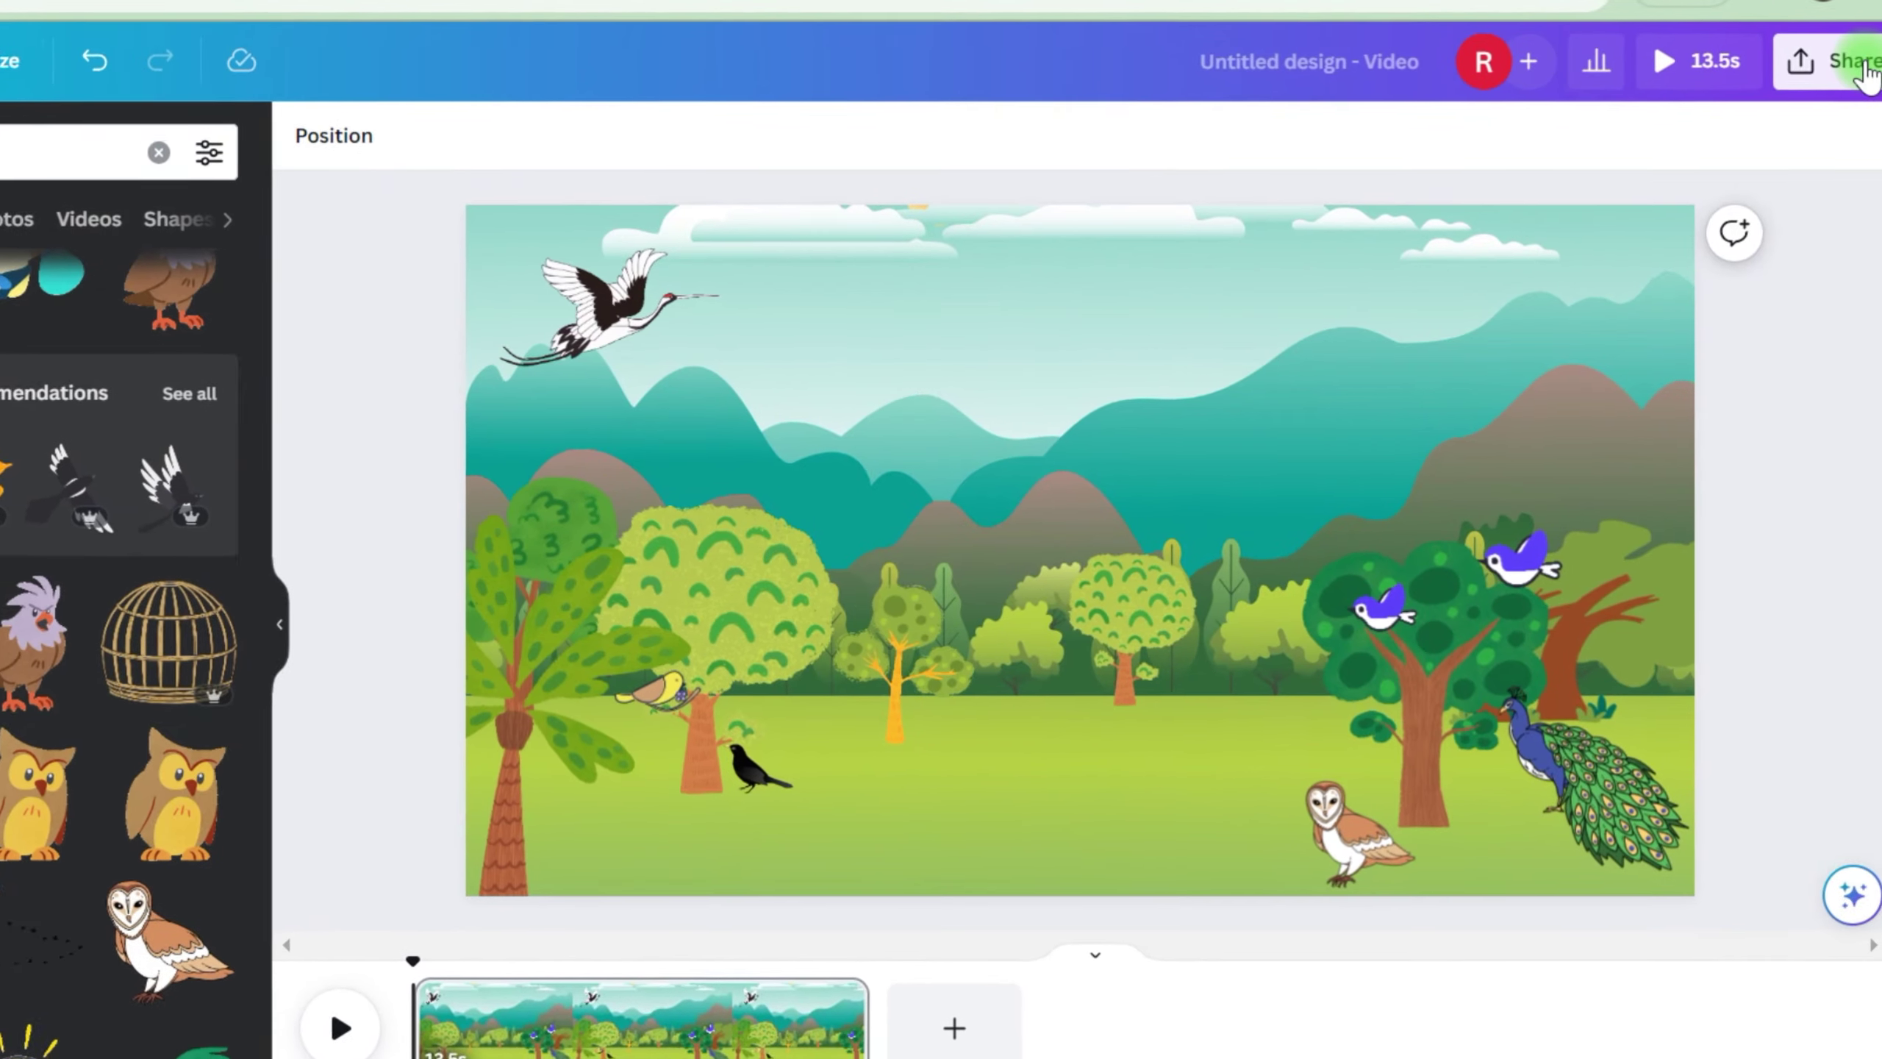
right_click(1879, 91)
click(1878, 92)
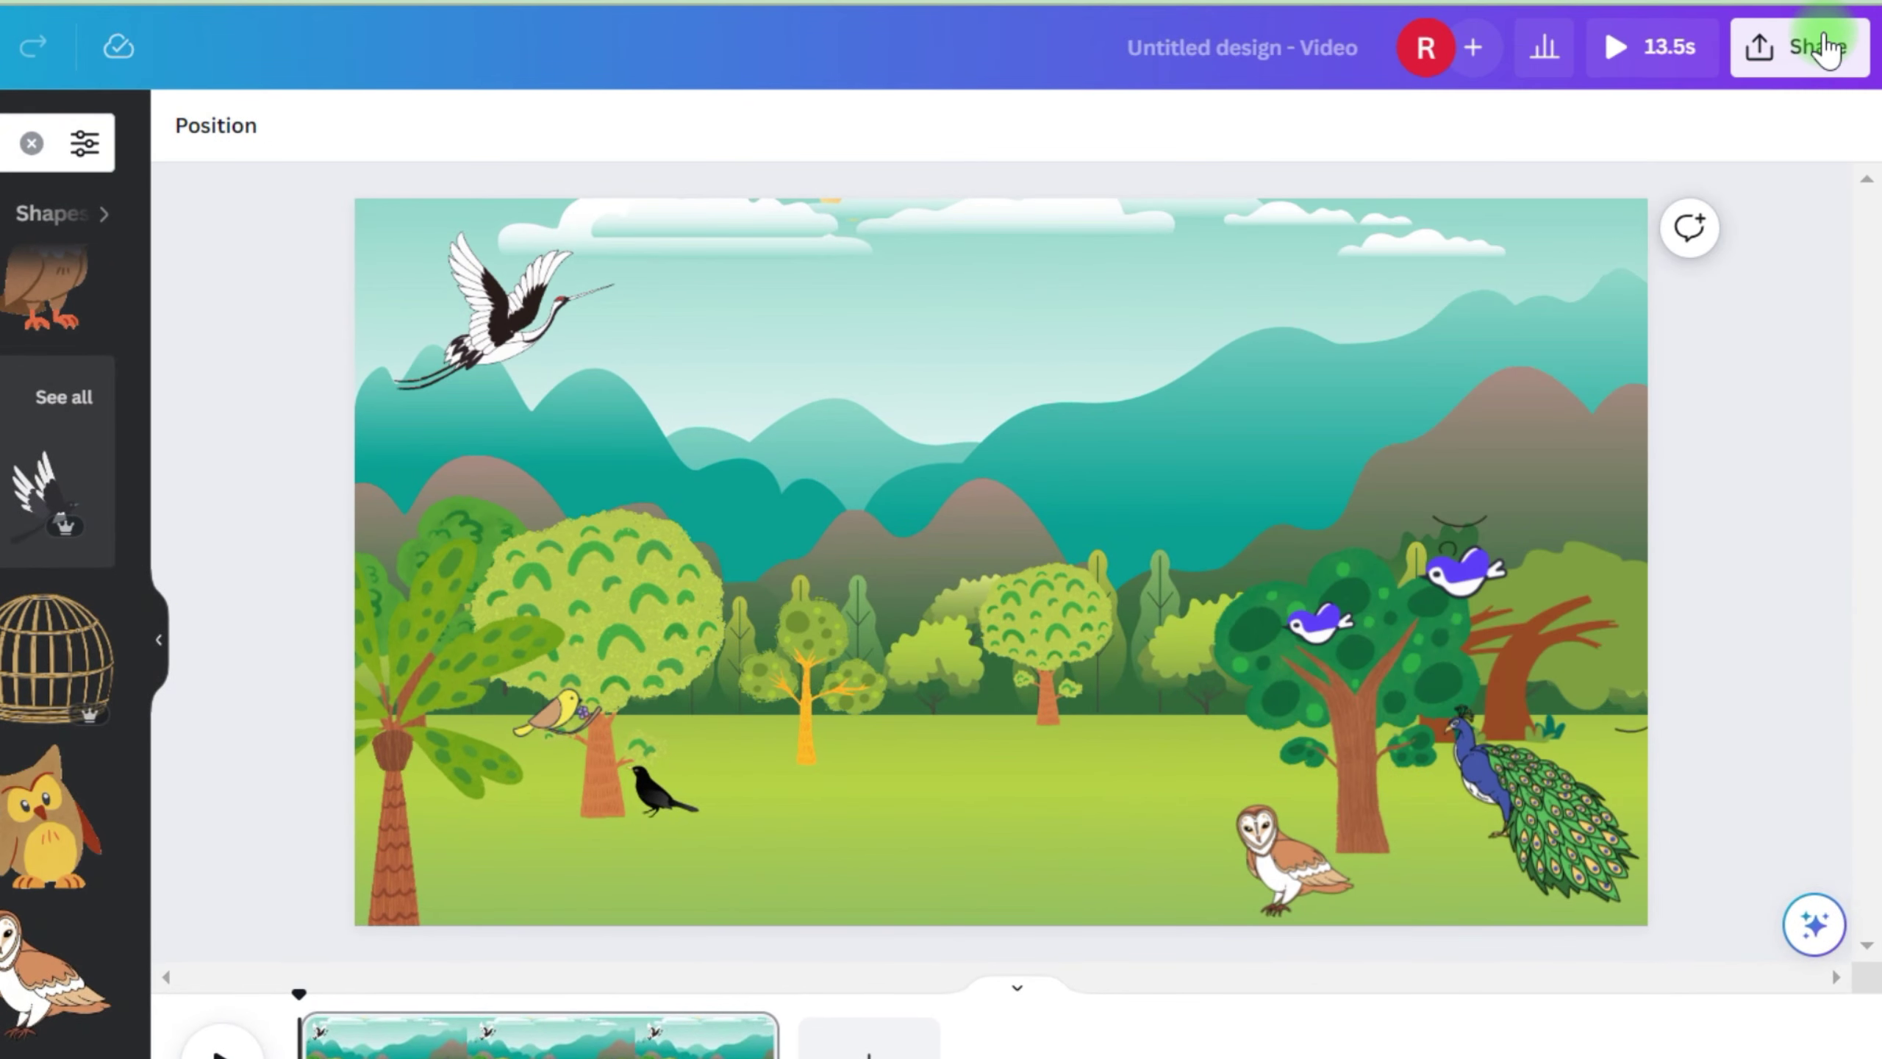
click(1827, 48)
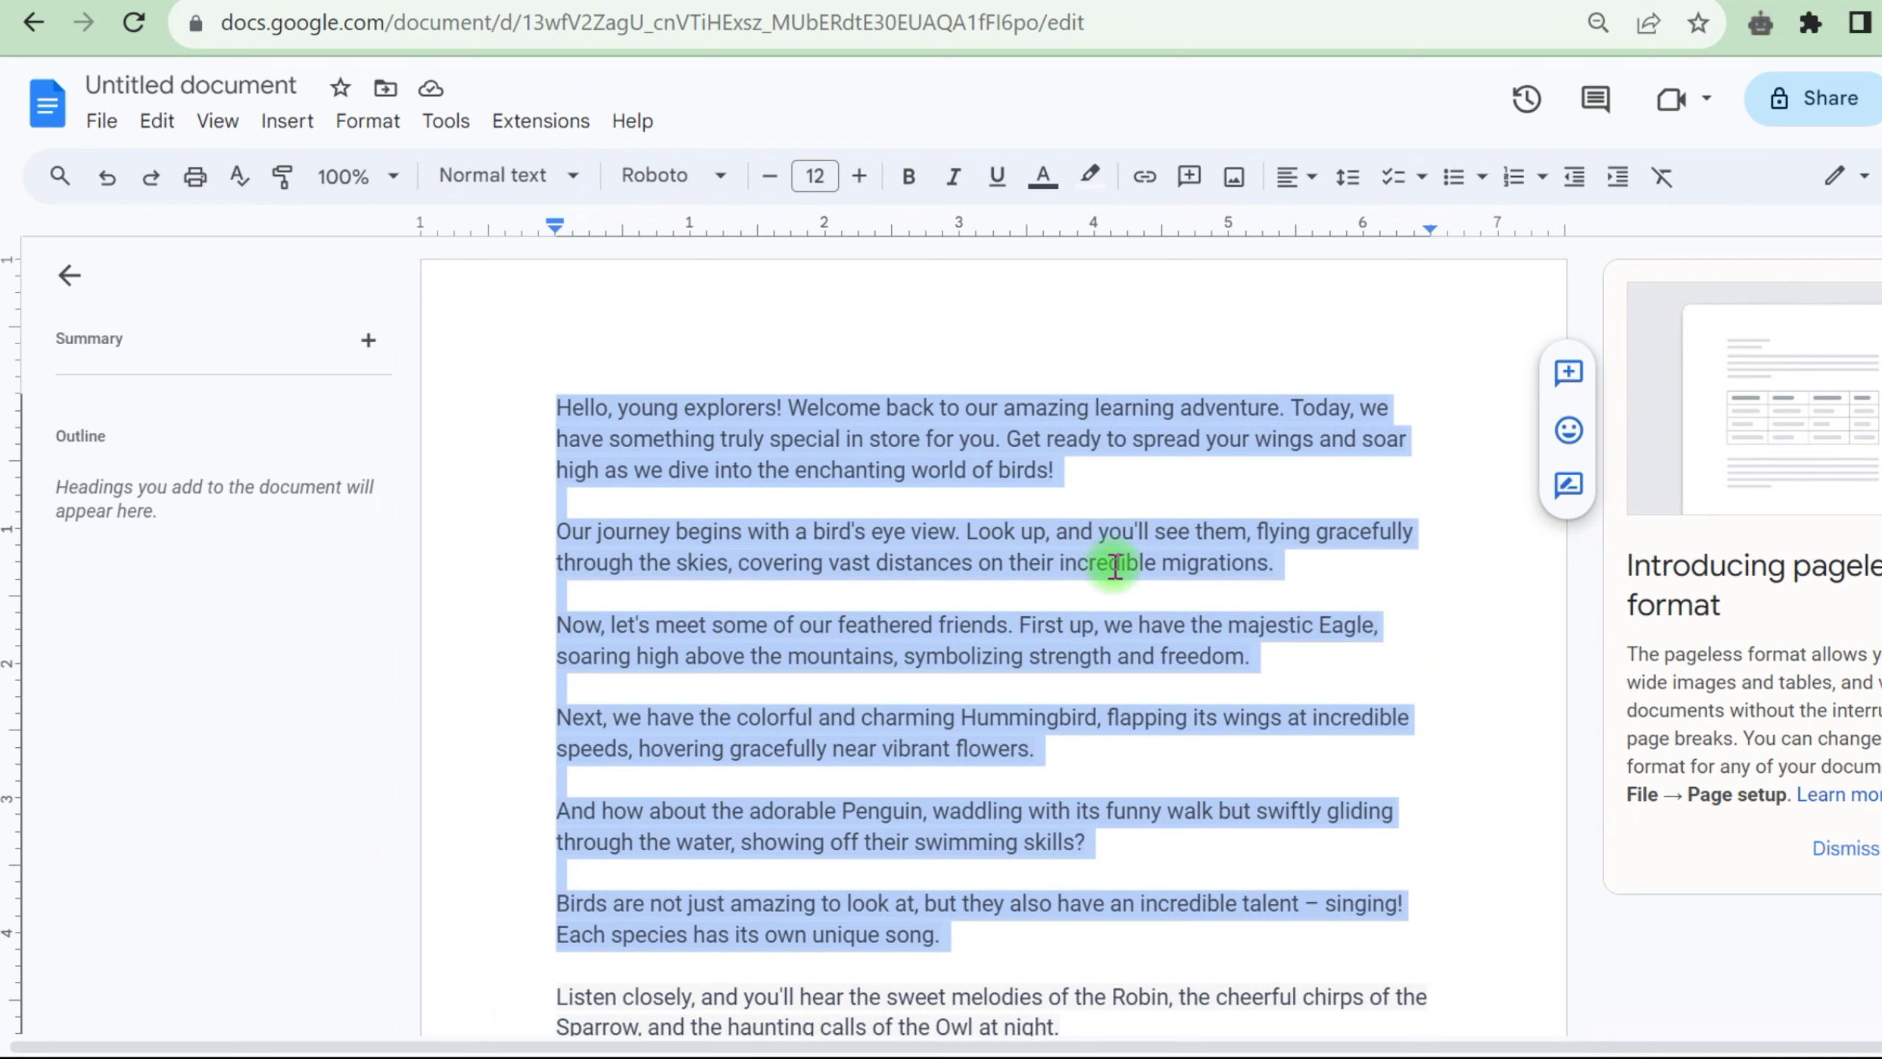
Select the word 'Eagle' in the script and copy it
click(1112, 564)
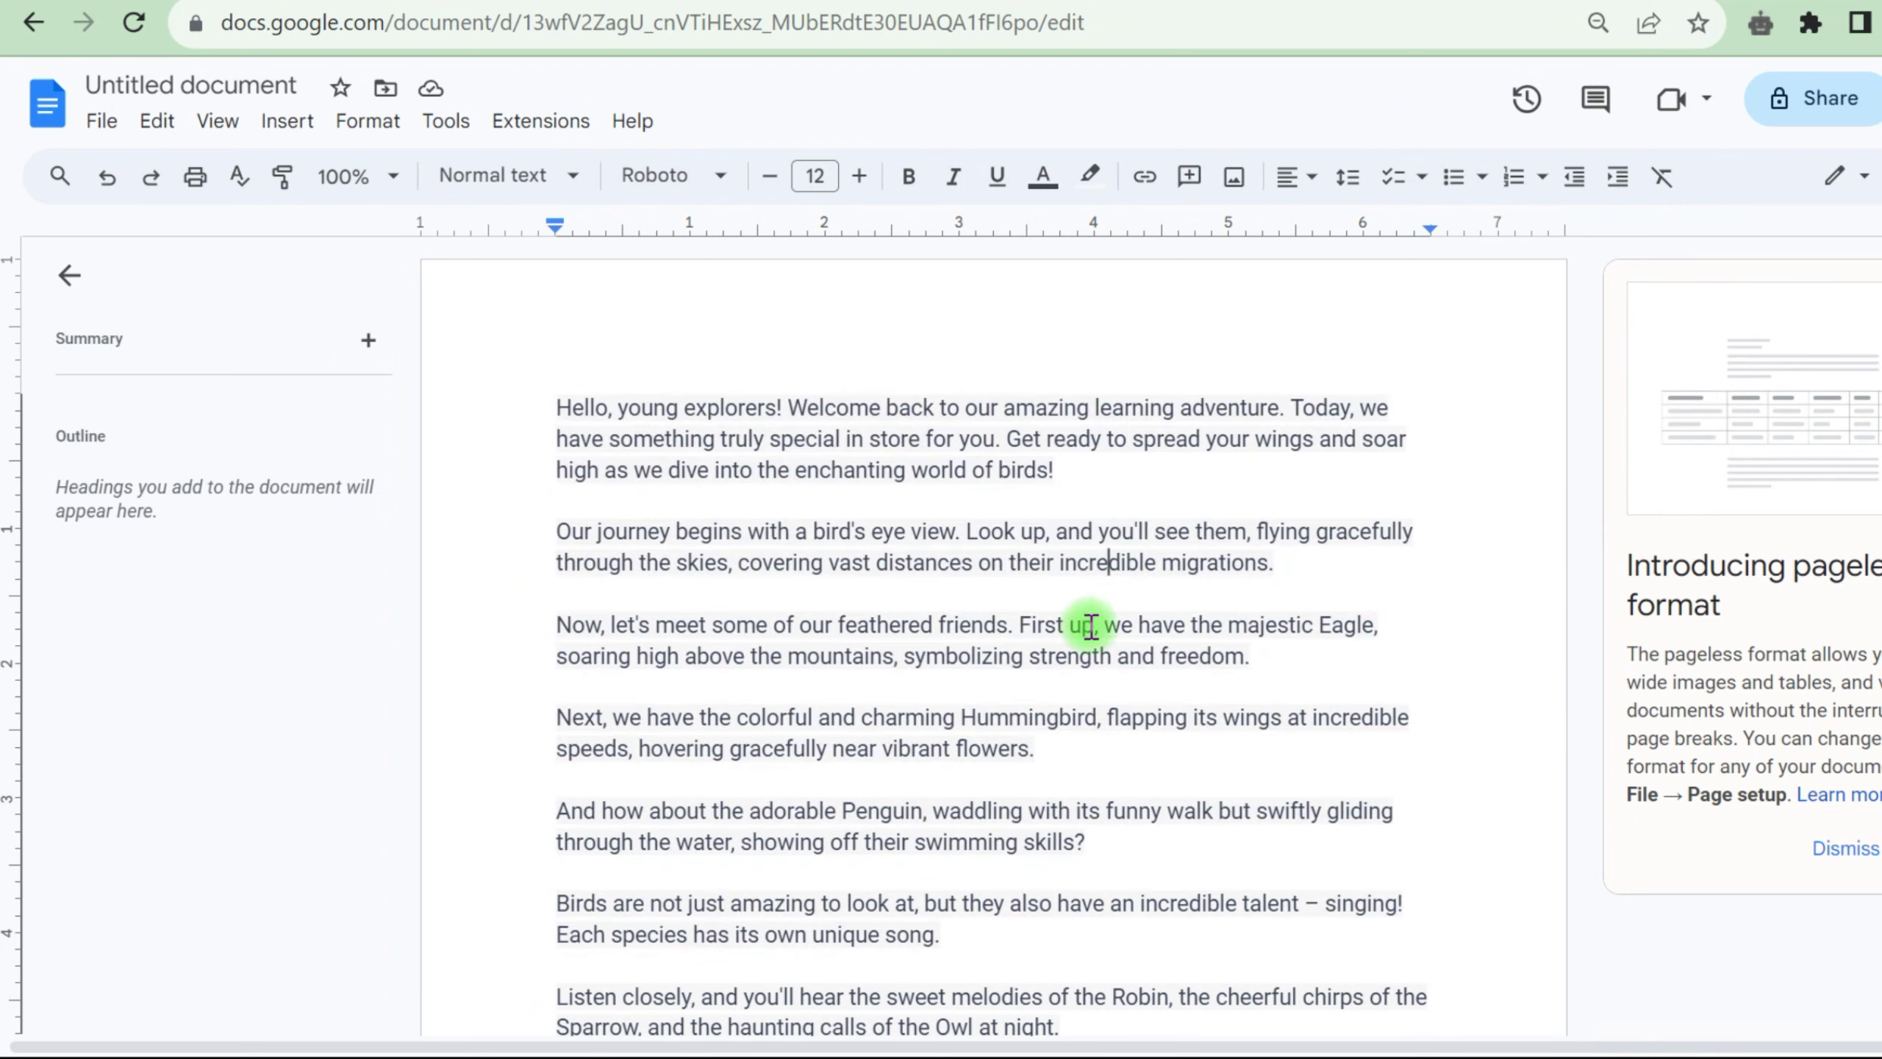
double_click(1318, 634)
right_click(1354, 628)
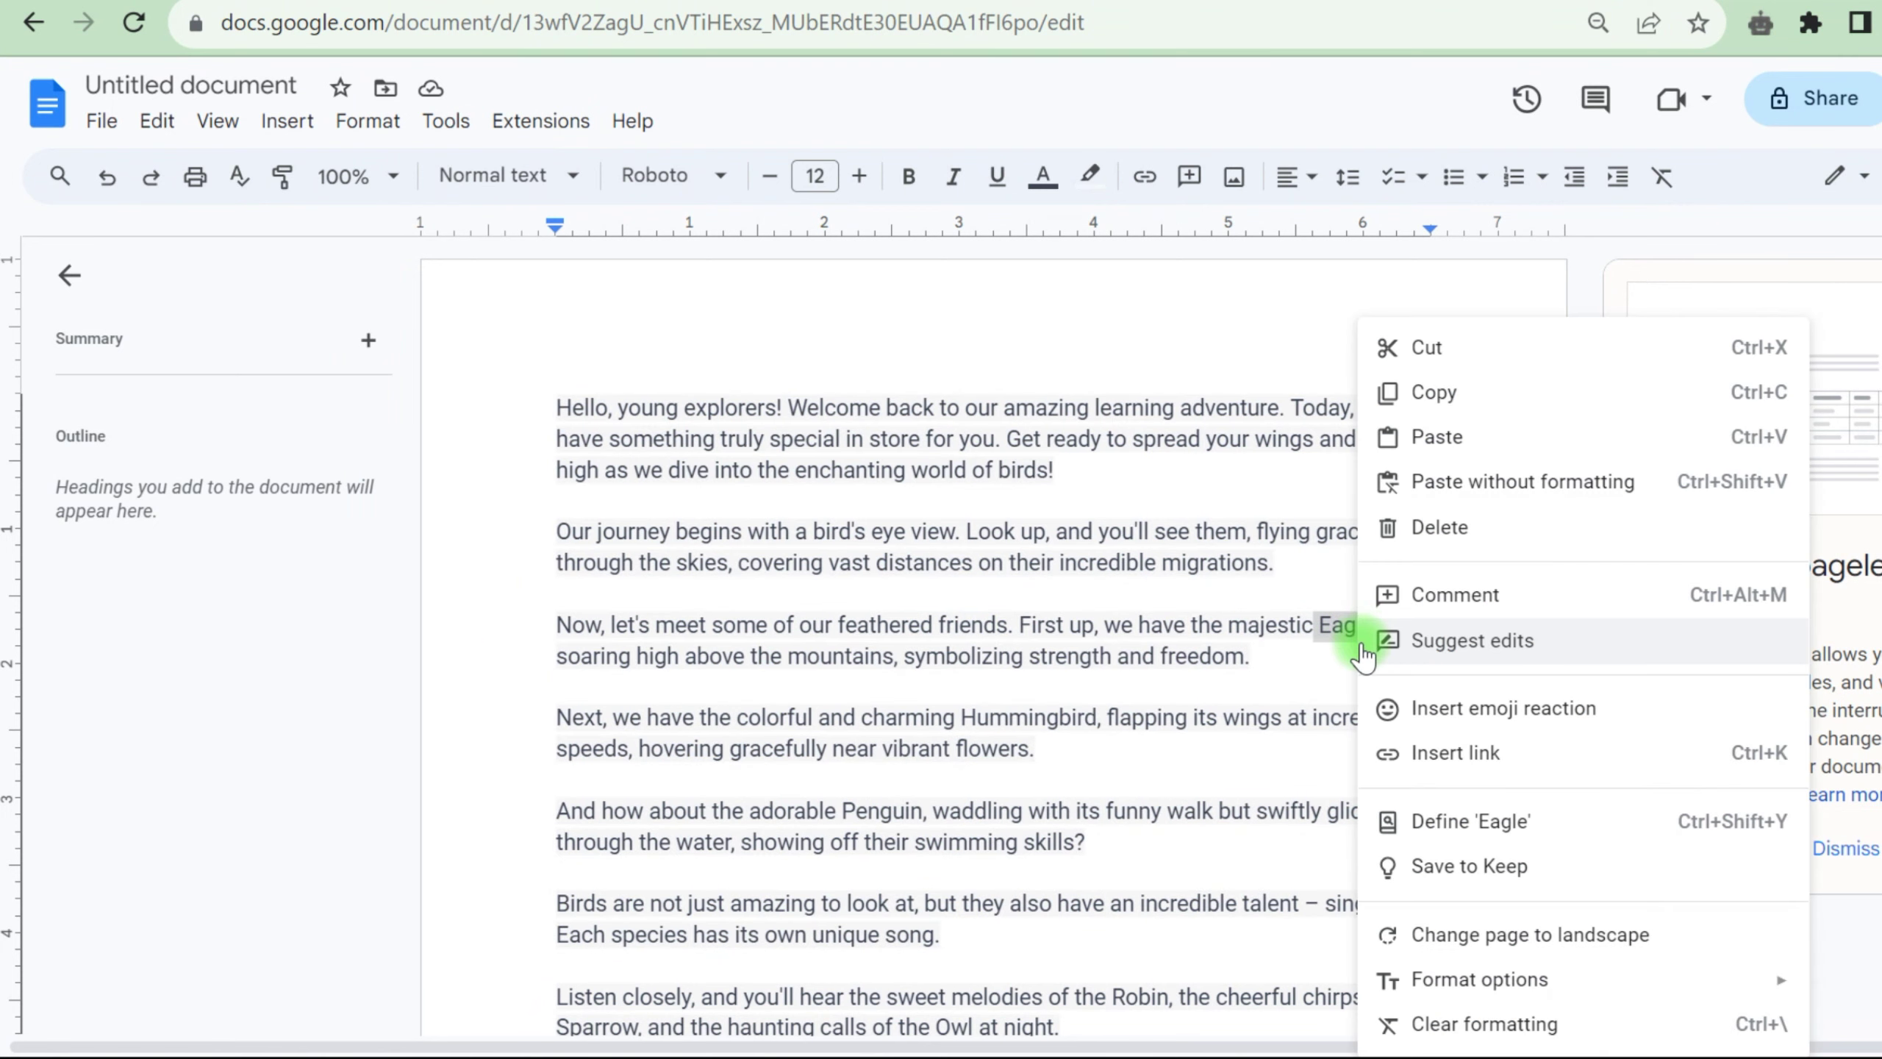
click(1434, 392)
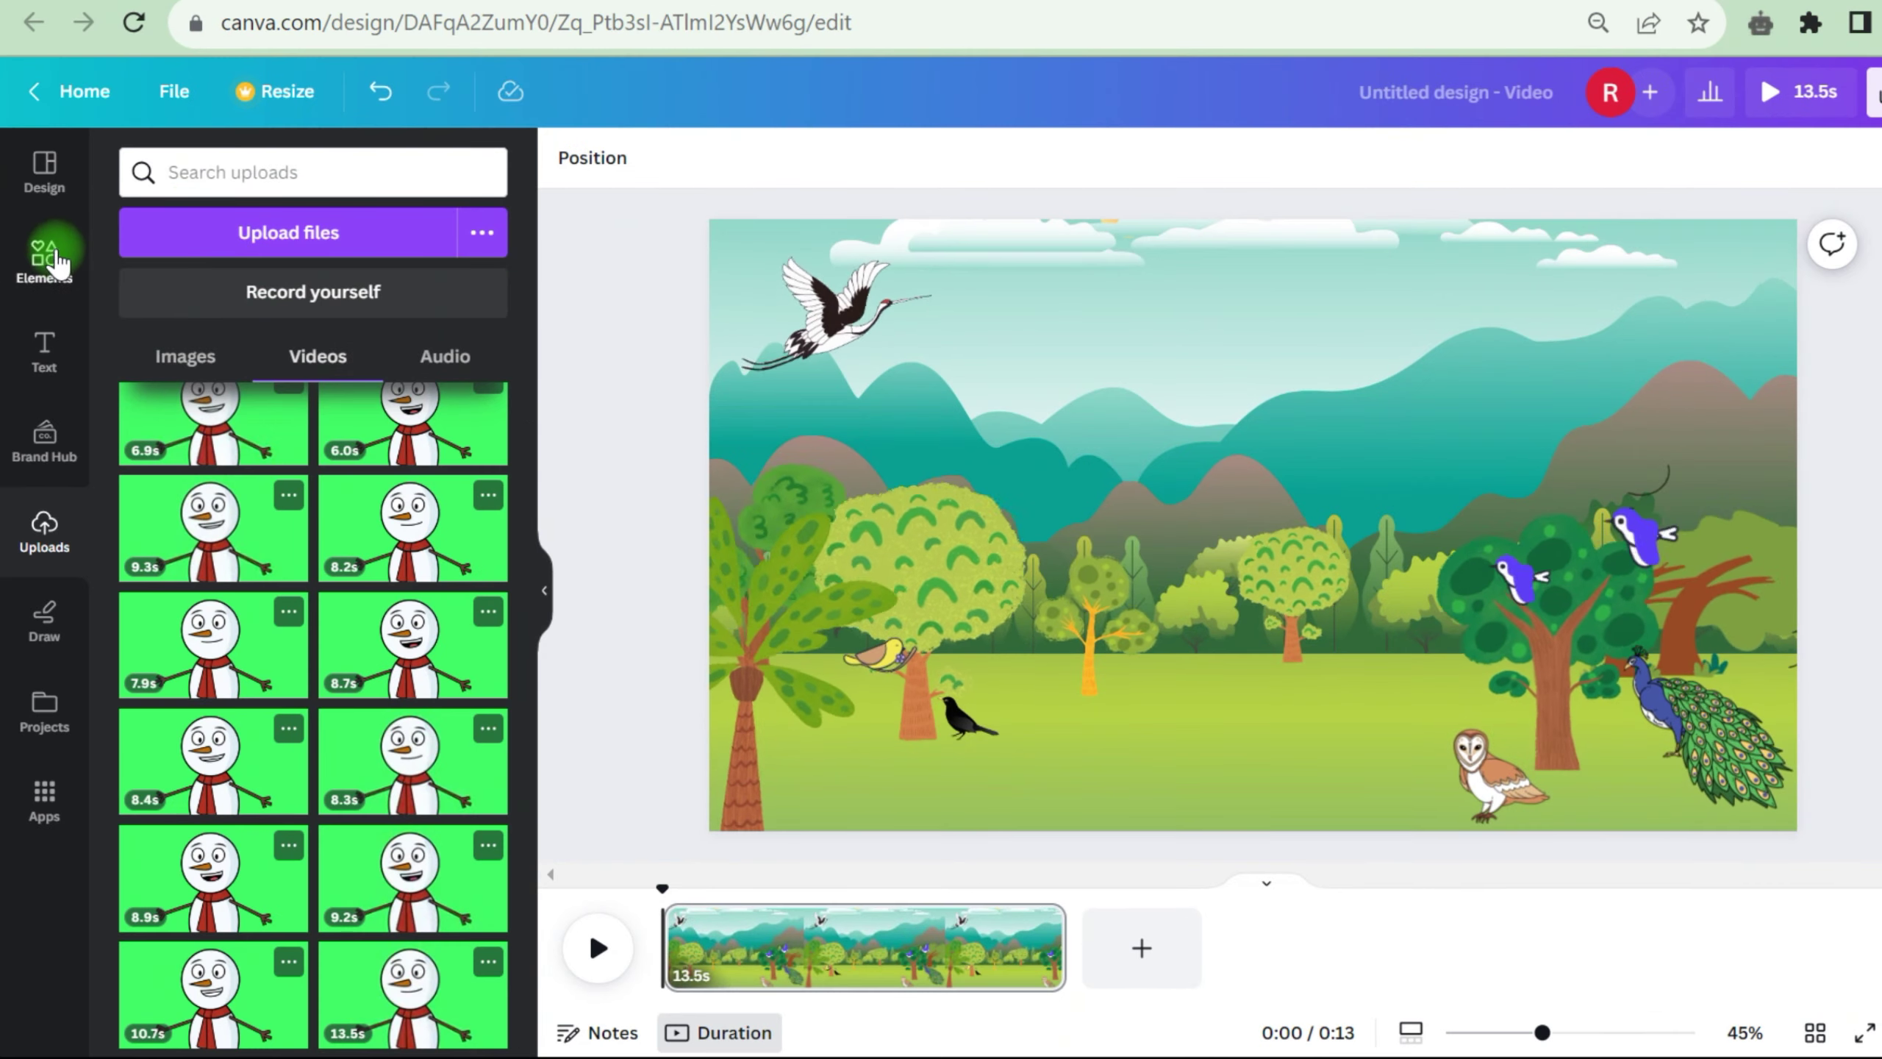
Search Elements for 'animated Eagle' and add an eagle, resized toward the lower left
click(44, 259)
double_click(294, 172)
key(BackSpace)
key(ctrl+v)
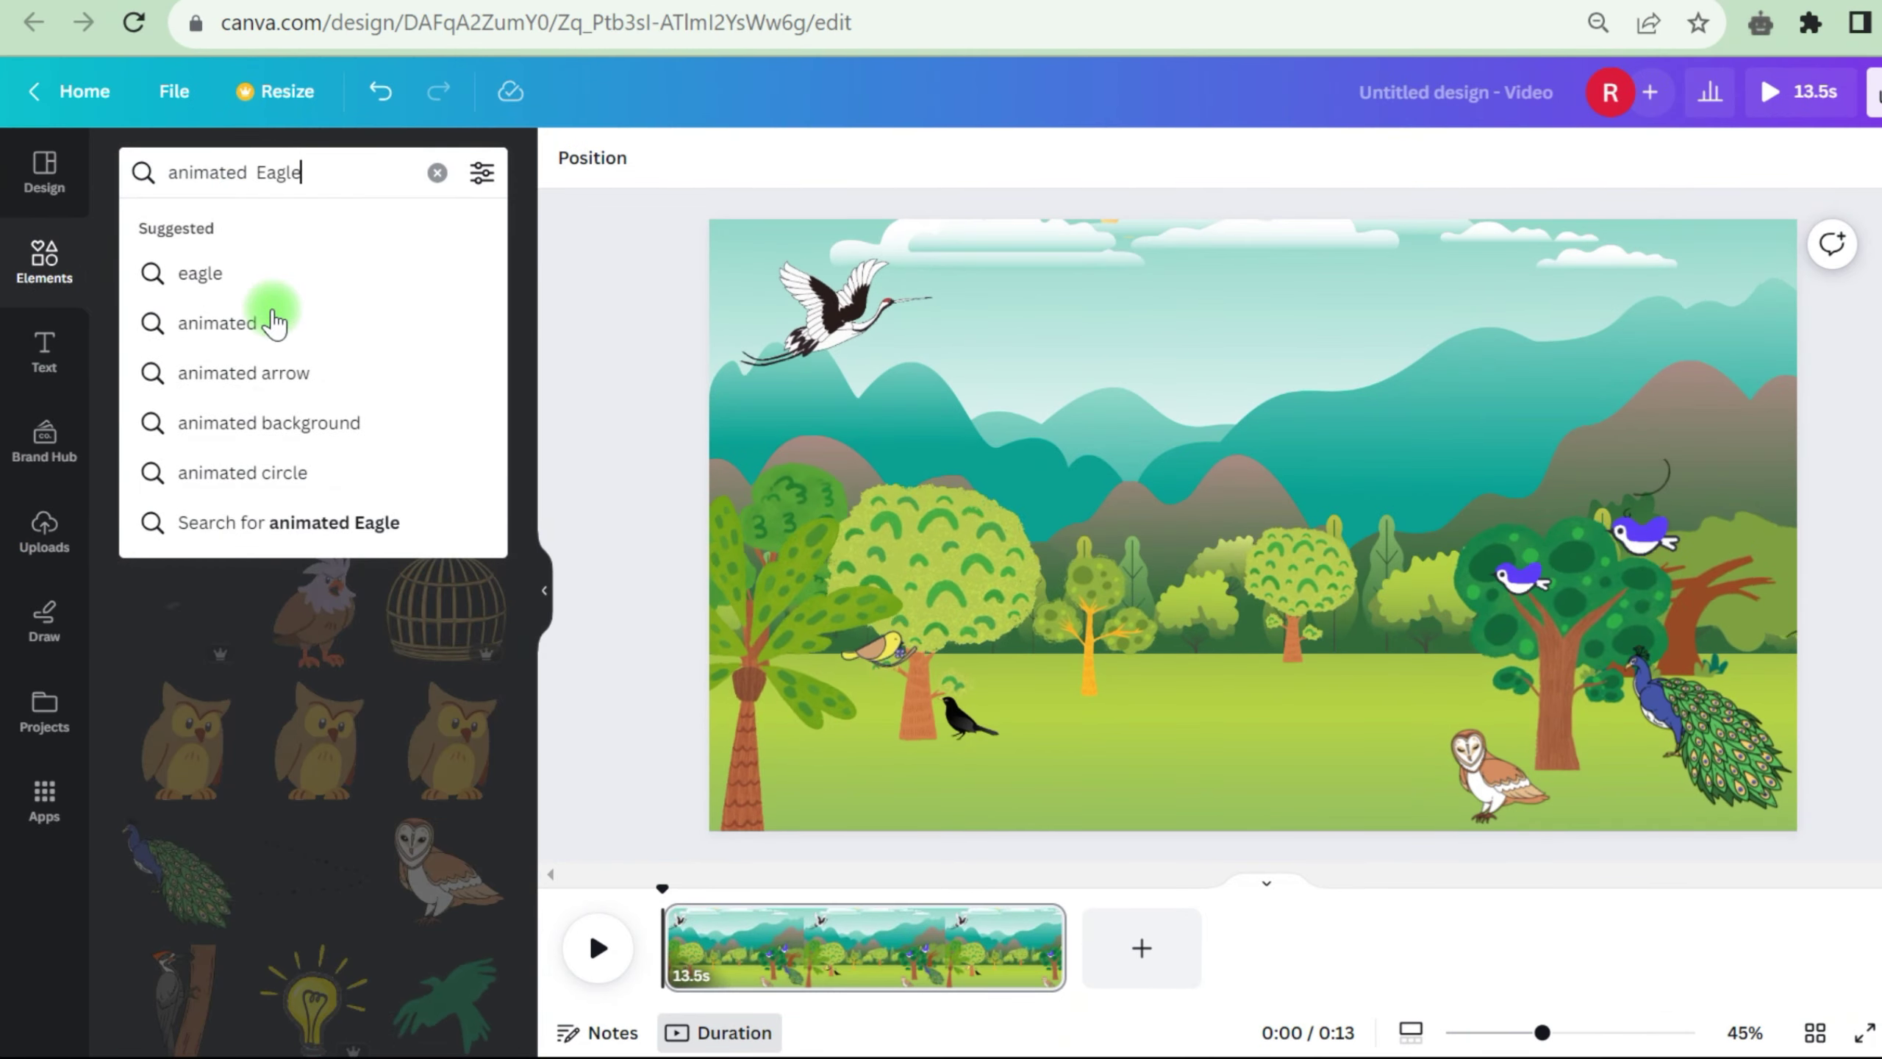
key(Return)
click(181, 412)
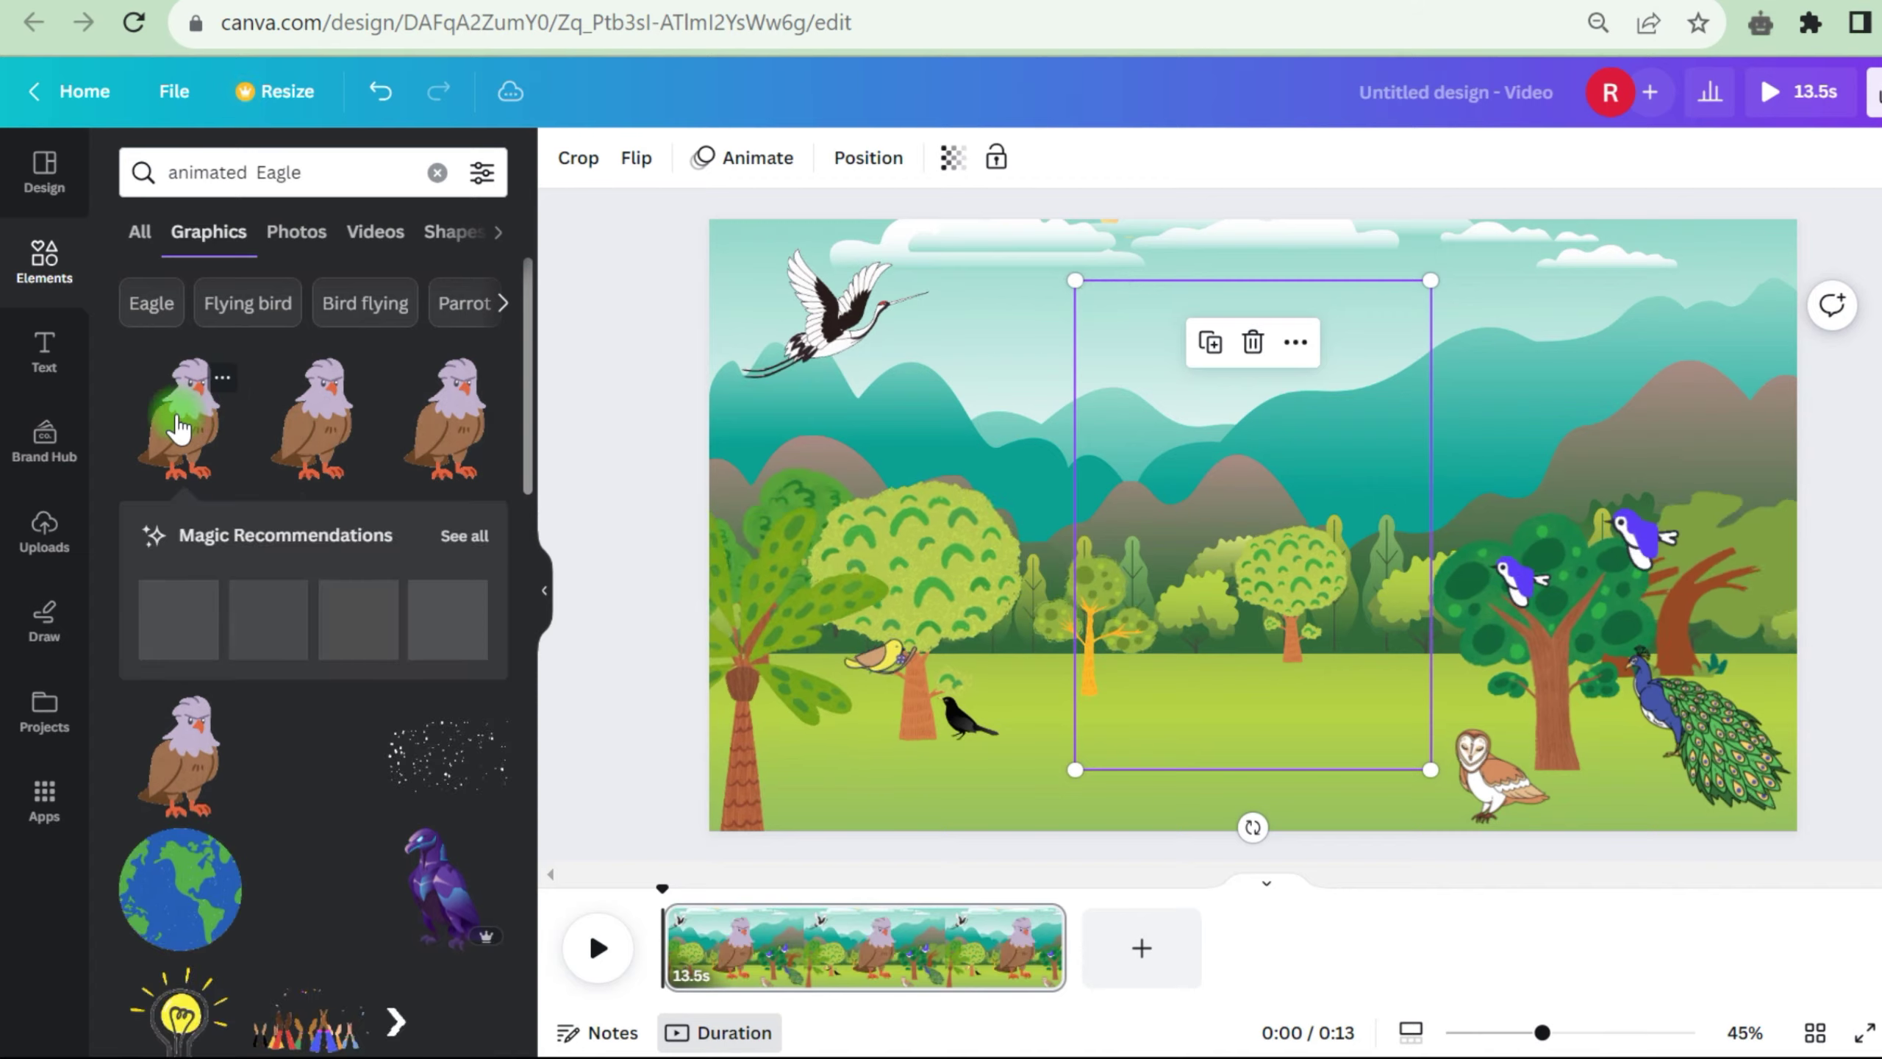
drag(1410, 311, 889, 651)
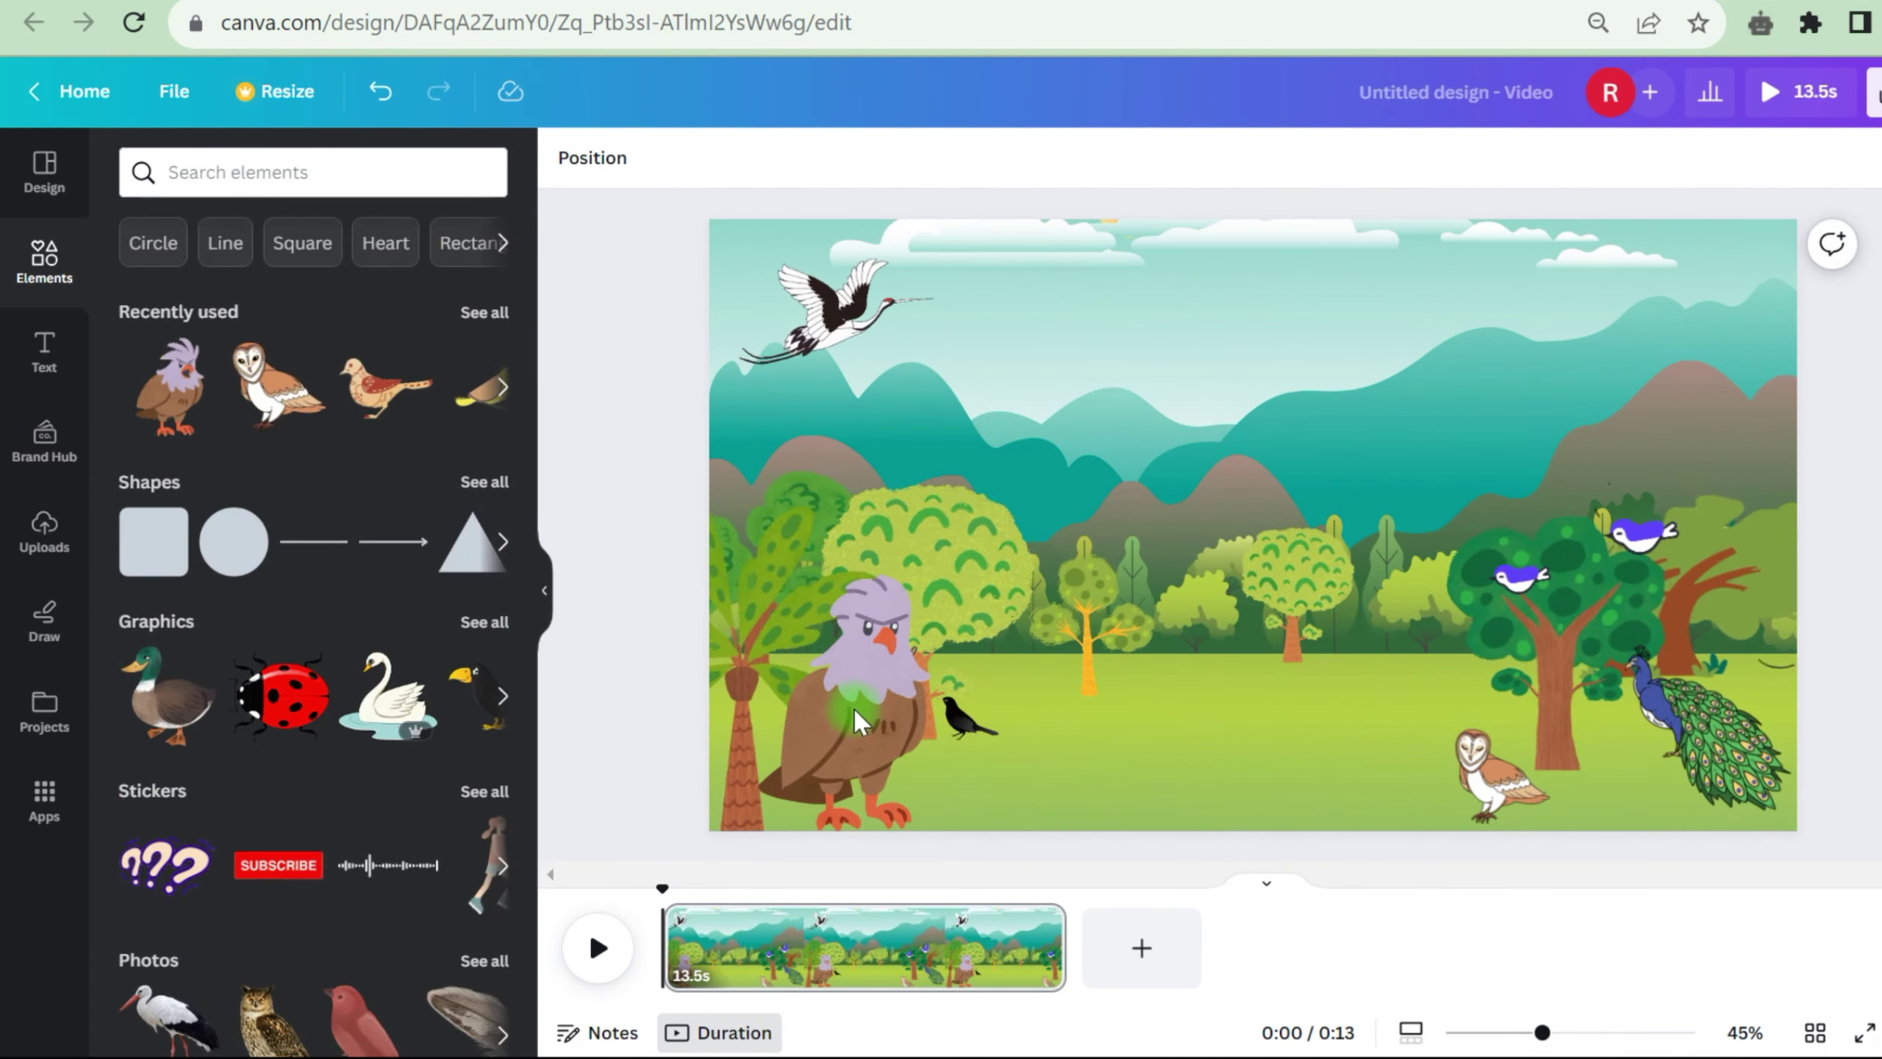
Give the eagle a custom flight path across the scene and slow its speed
click(861, 798)
click(764, 159)
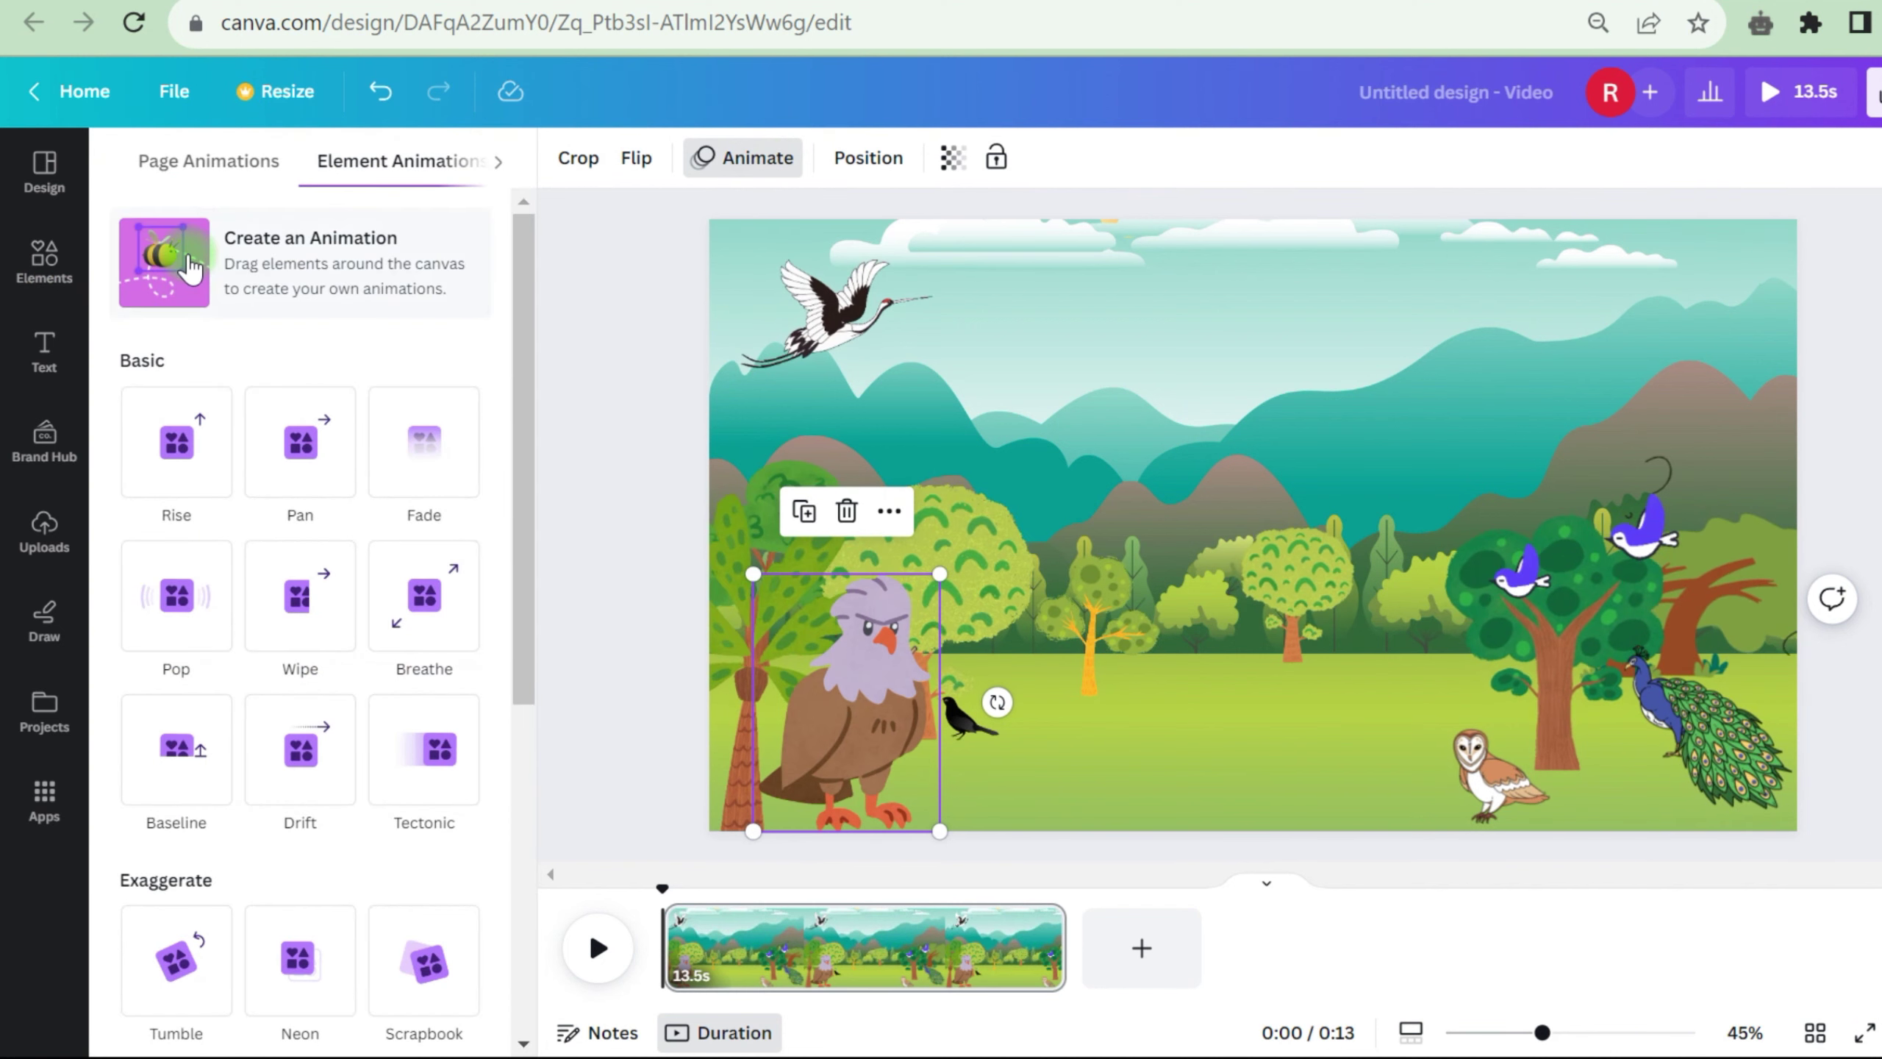
click(191, 261)
mouse_move(861, 748)
mouse_down()
mouse_move(888, 711)
mouse_move(998, 723)
mouse_move(1231, 700)
mouse_up()
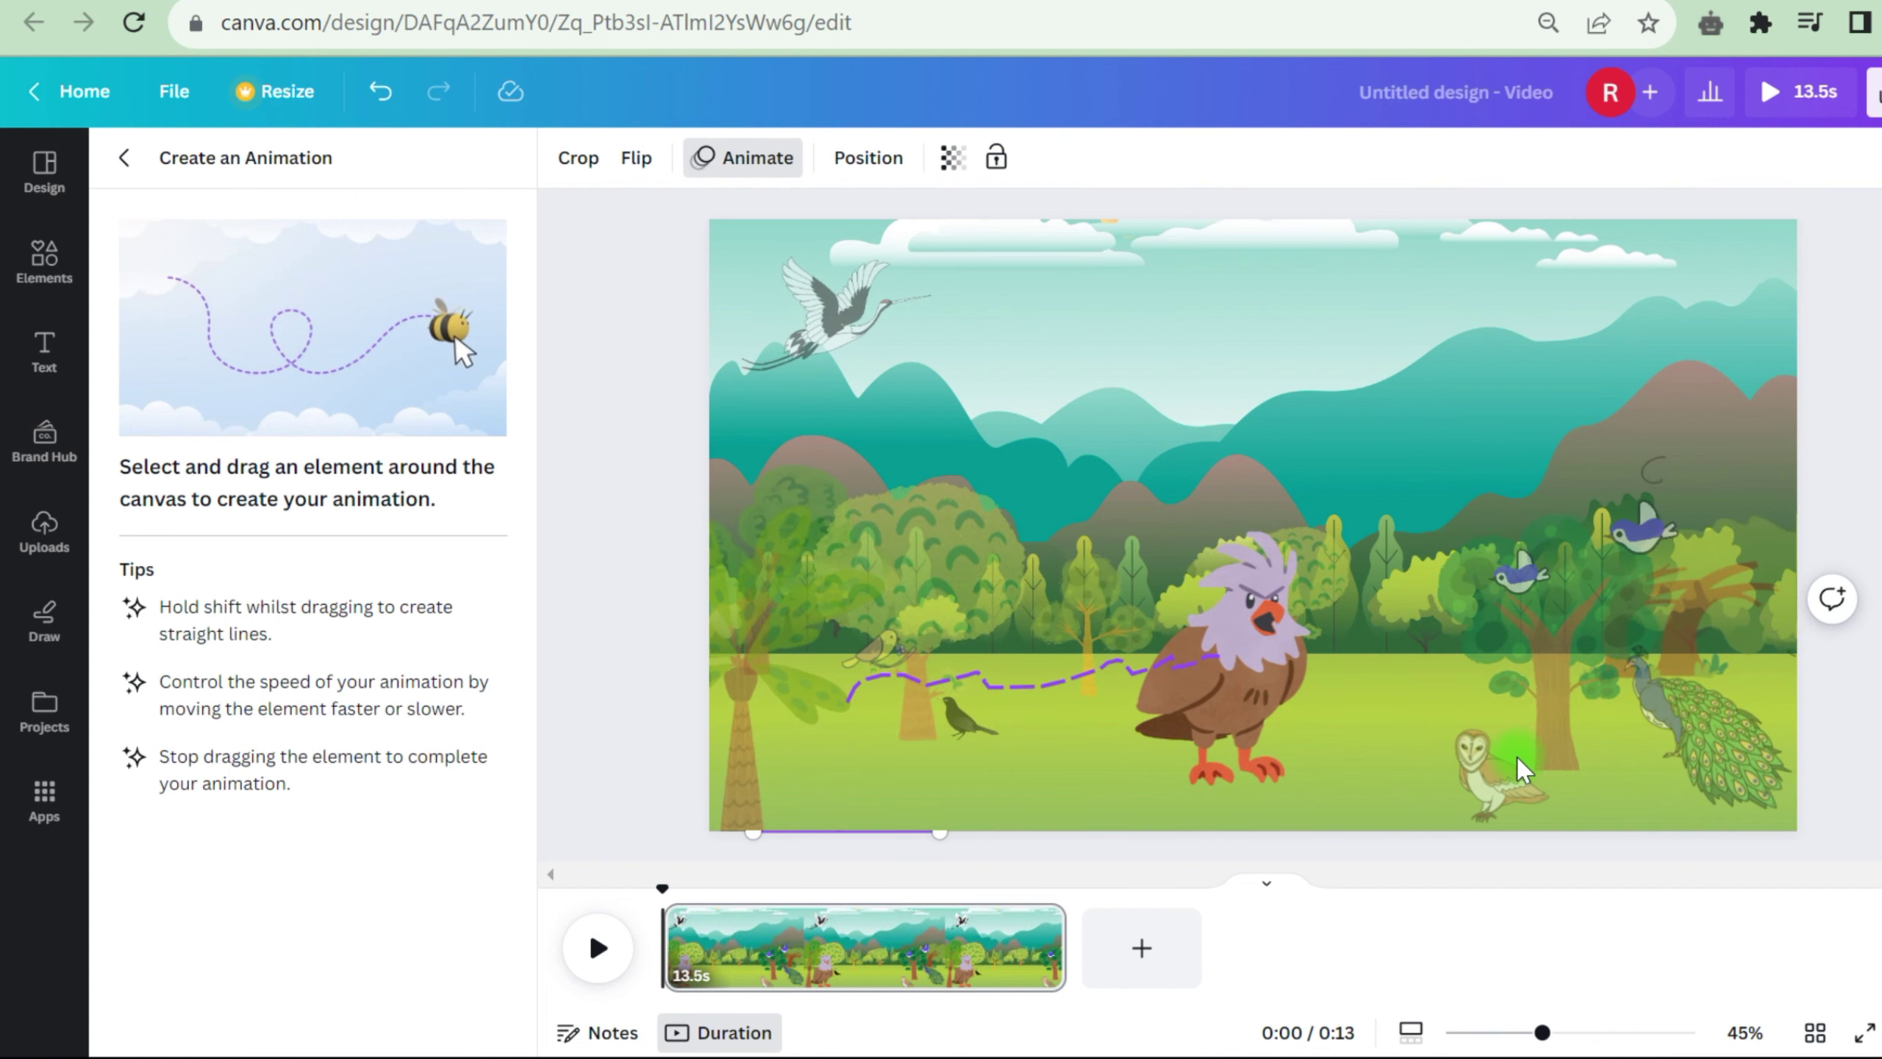
drag(197, 459, 185, 456)
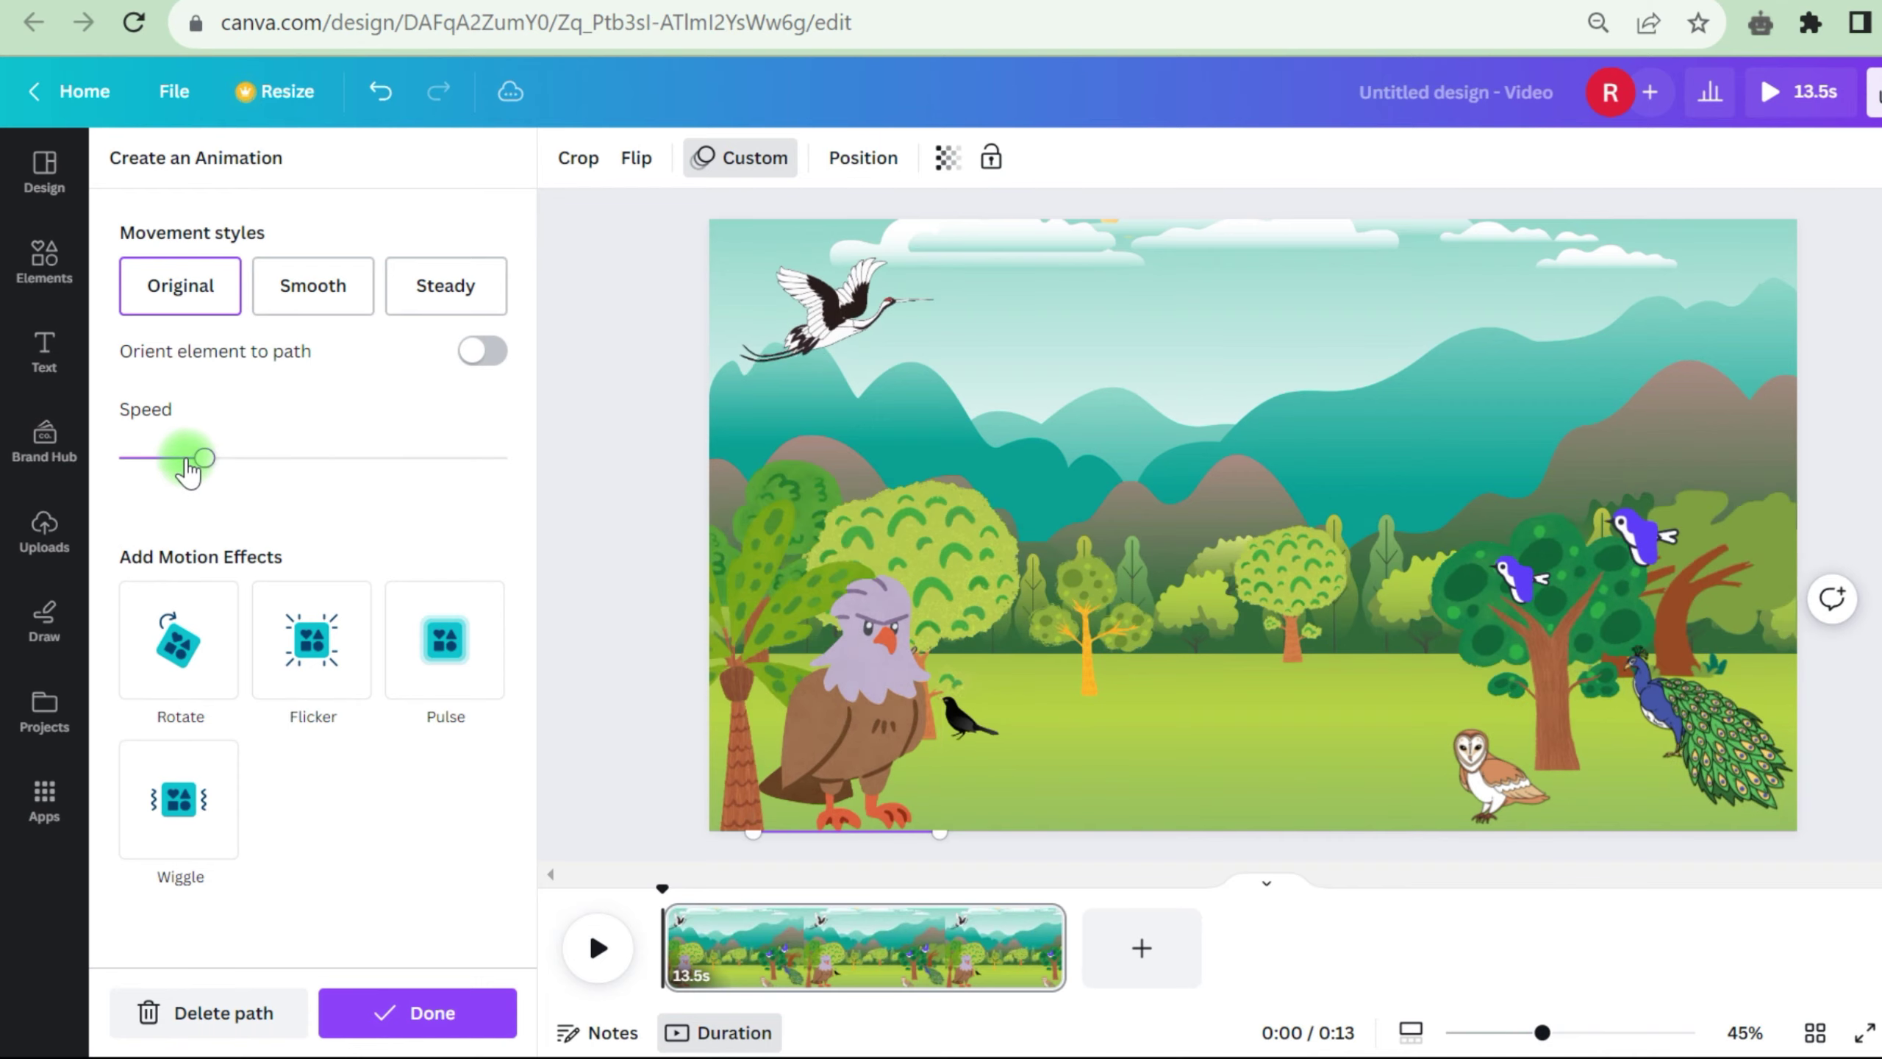
right_click(186, 453)
click(184, 455)
Download the forest scene as an MP4, then select 'Hummingbird' in the script
click(1875, 91)
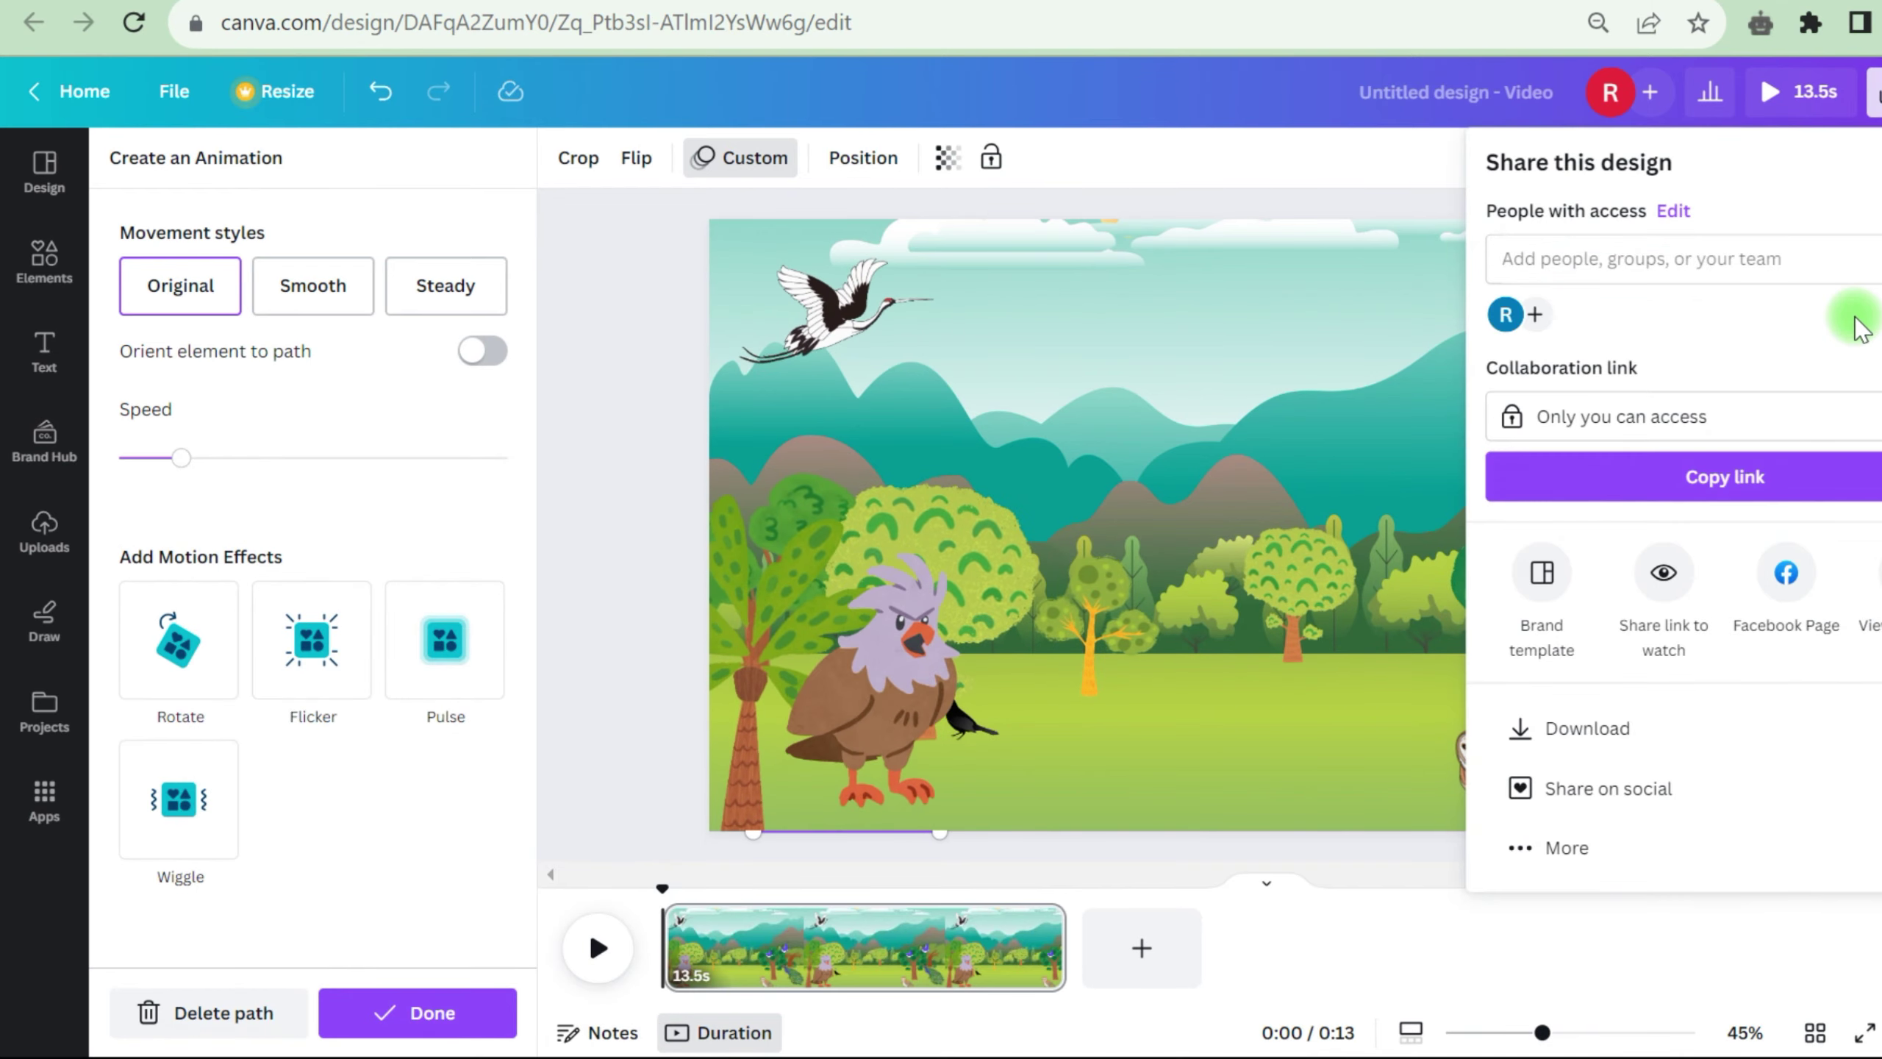
click(1747, 723)
click(1799, 527)
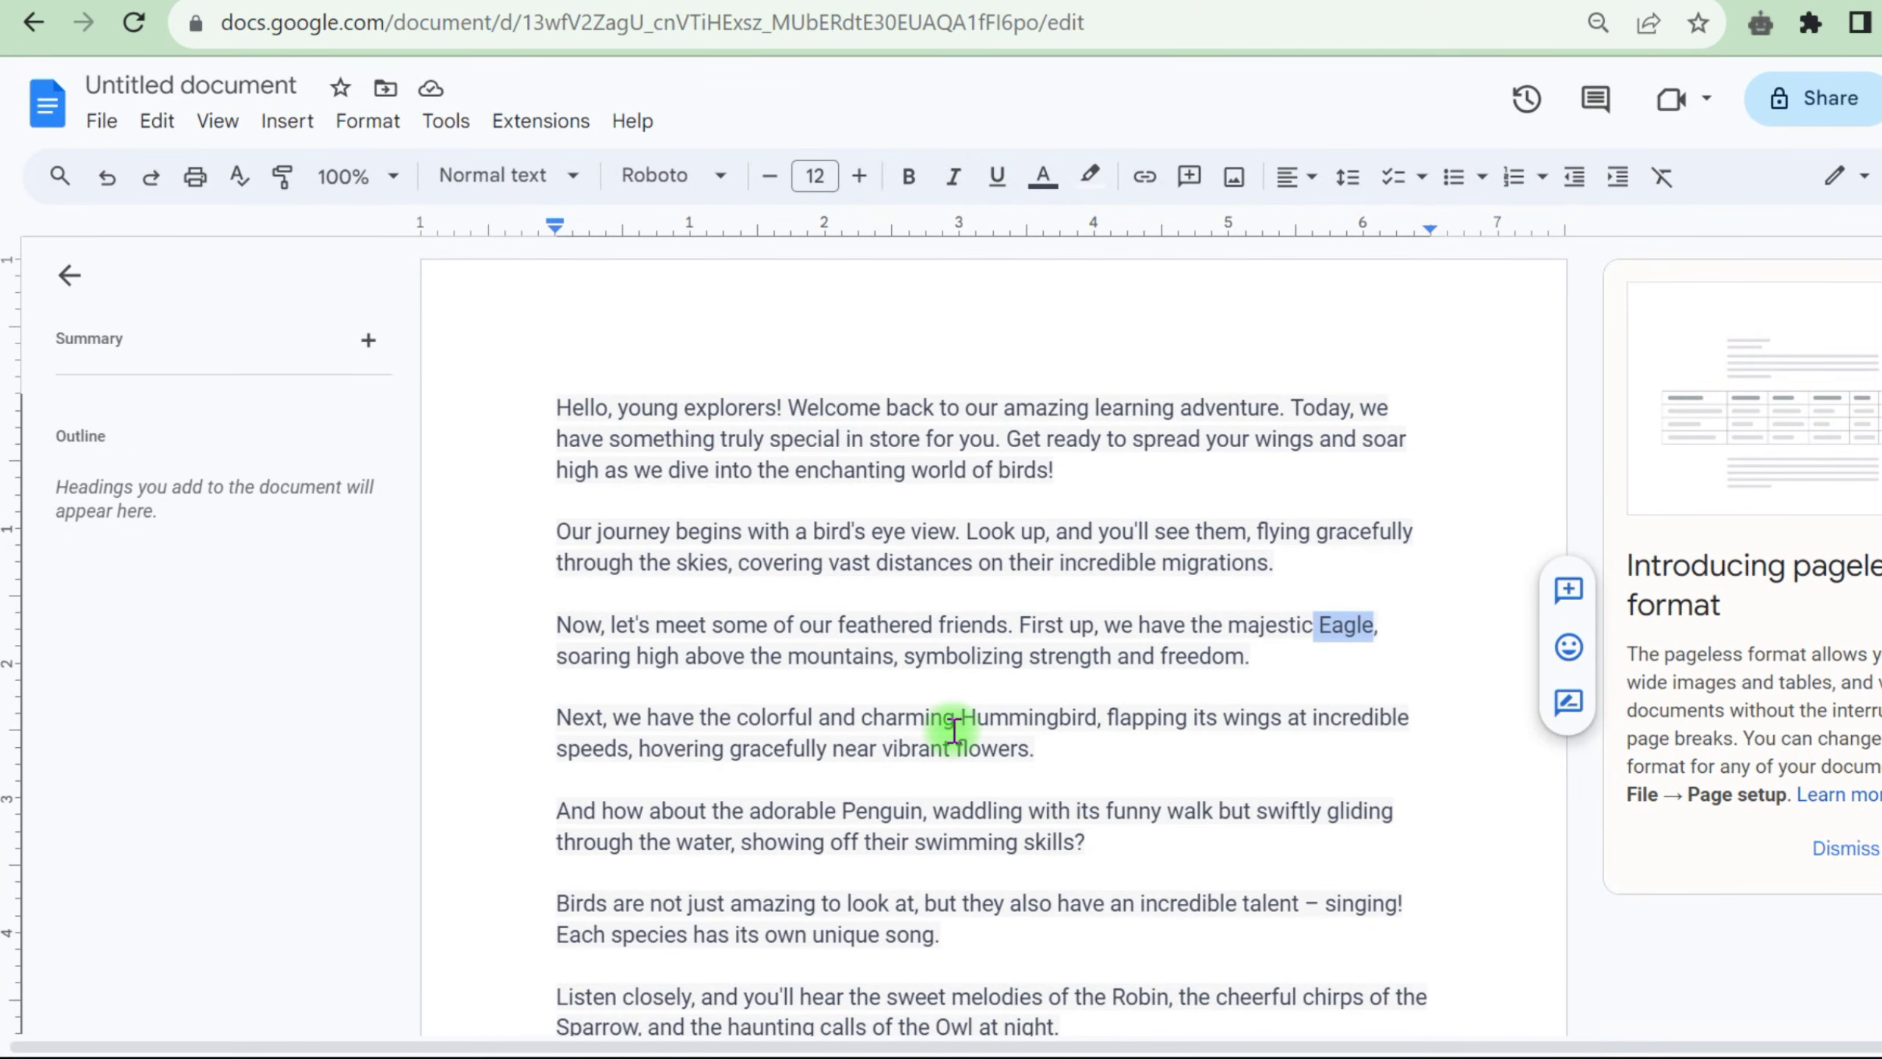
drag(954, 729, 1090, 721)
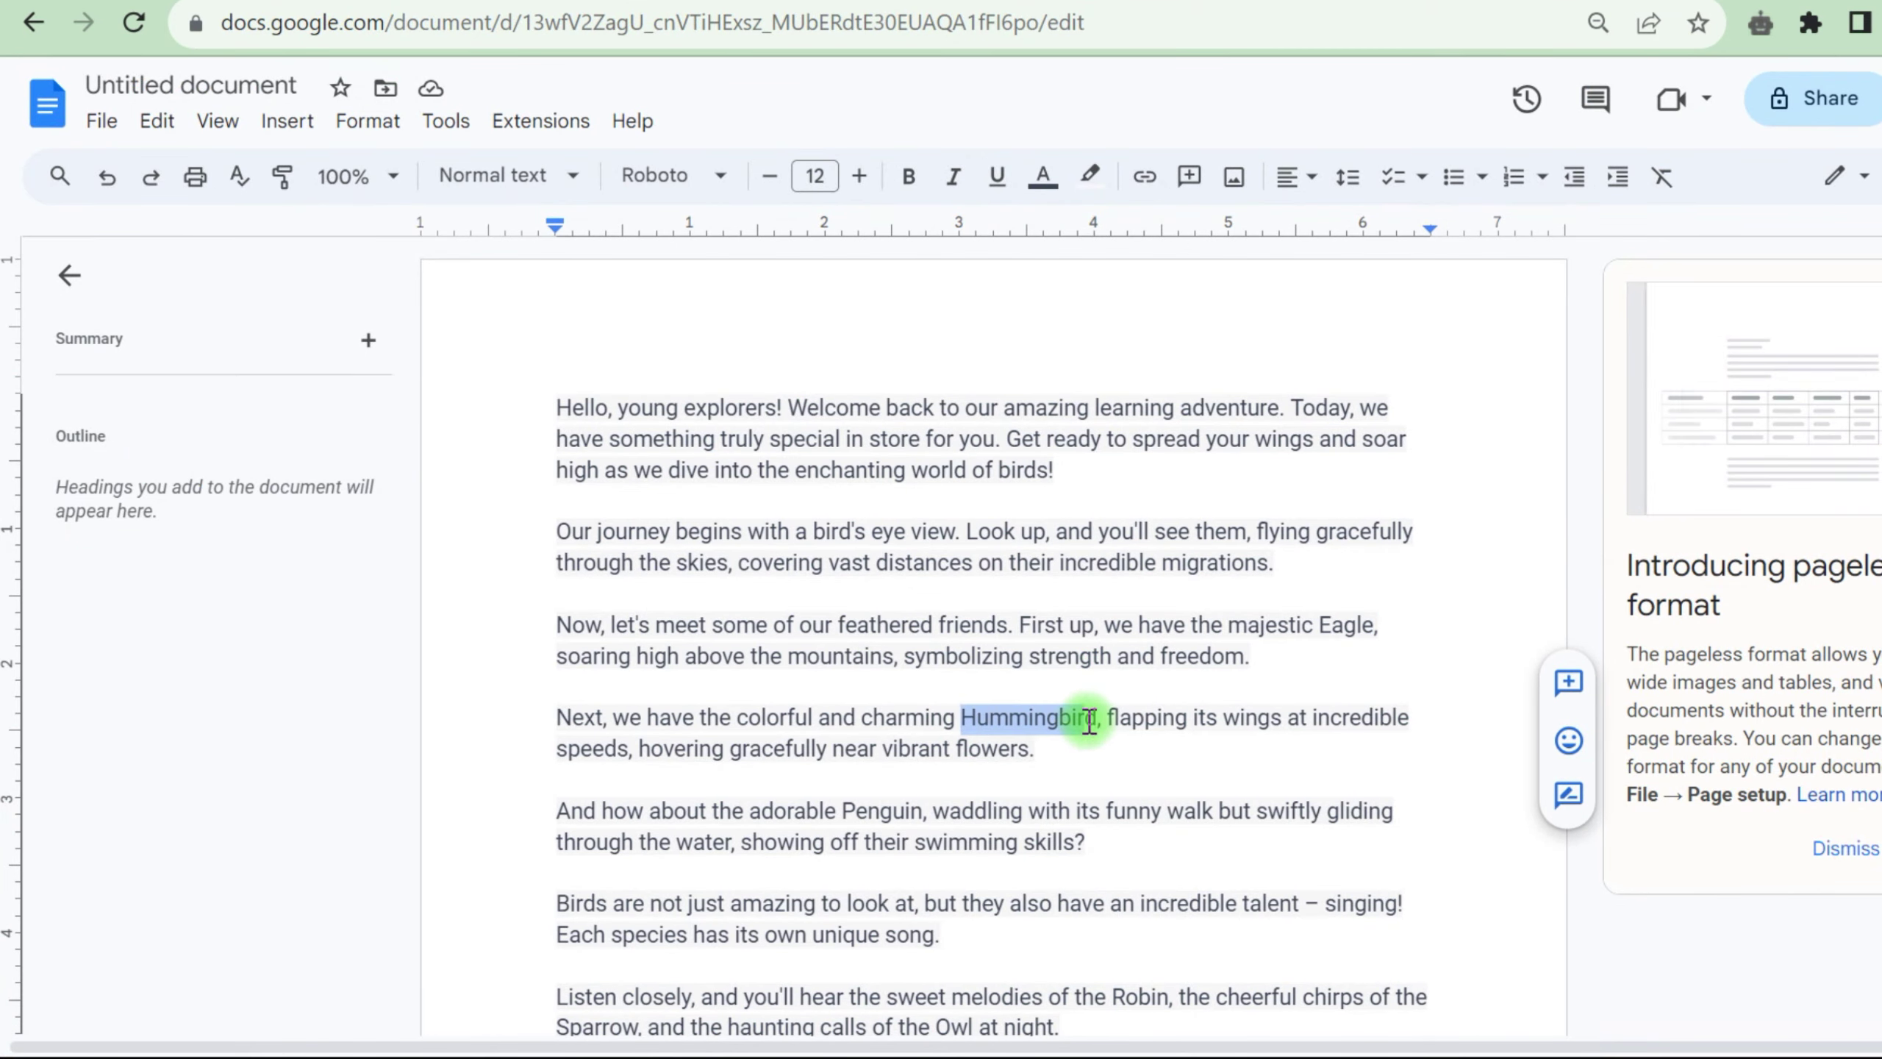
right_click(1077, 717)
Copy 'Hummingbird', search Elements for 'animation Hummingbird', and place it at the left edge
click(1208, 397)
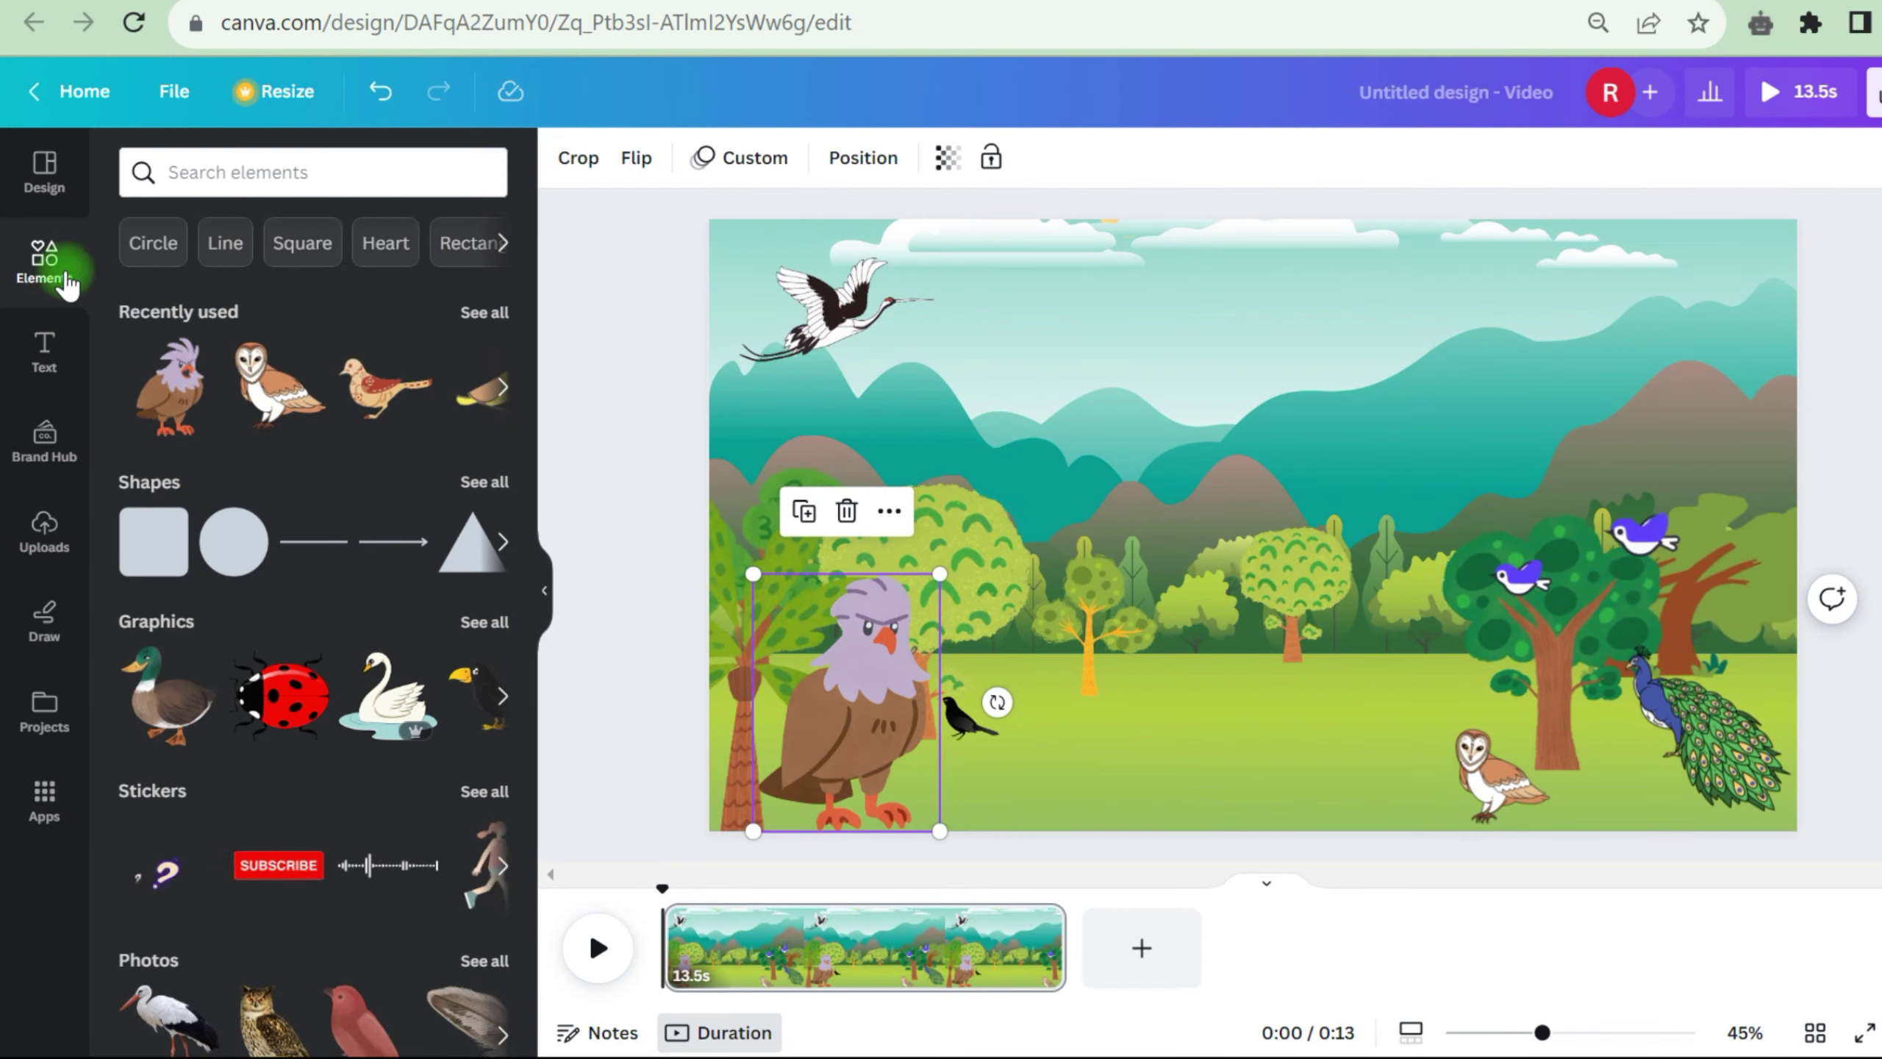
click(252, 172)
key(ctrl+v)
click(156, 172)
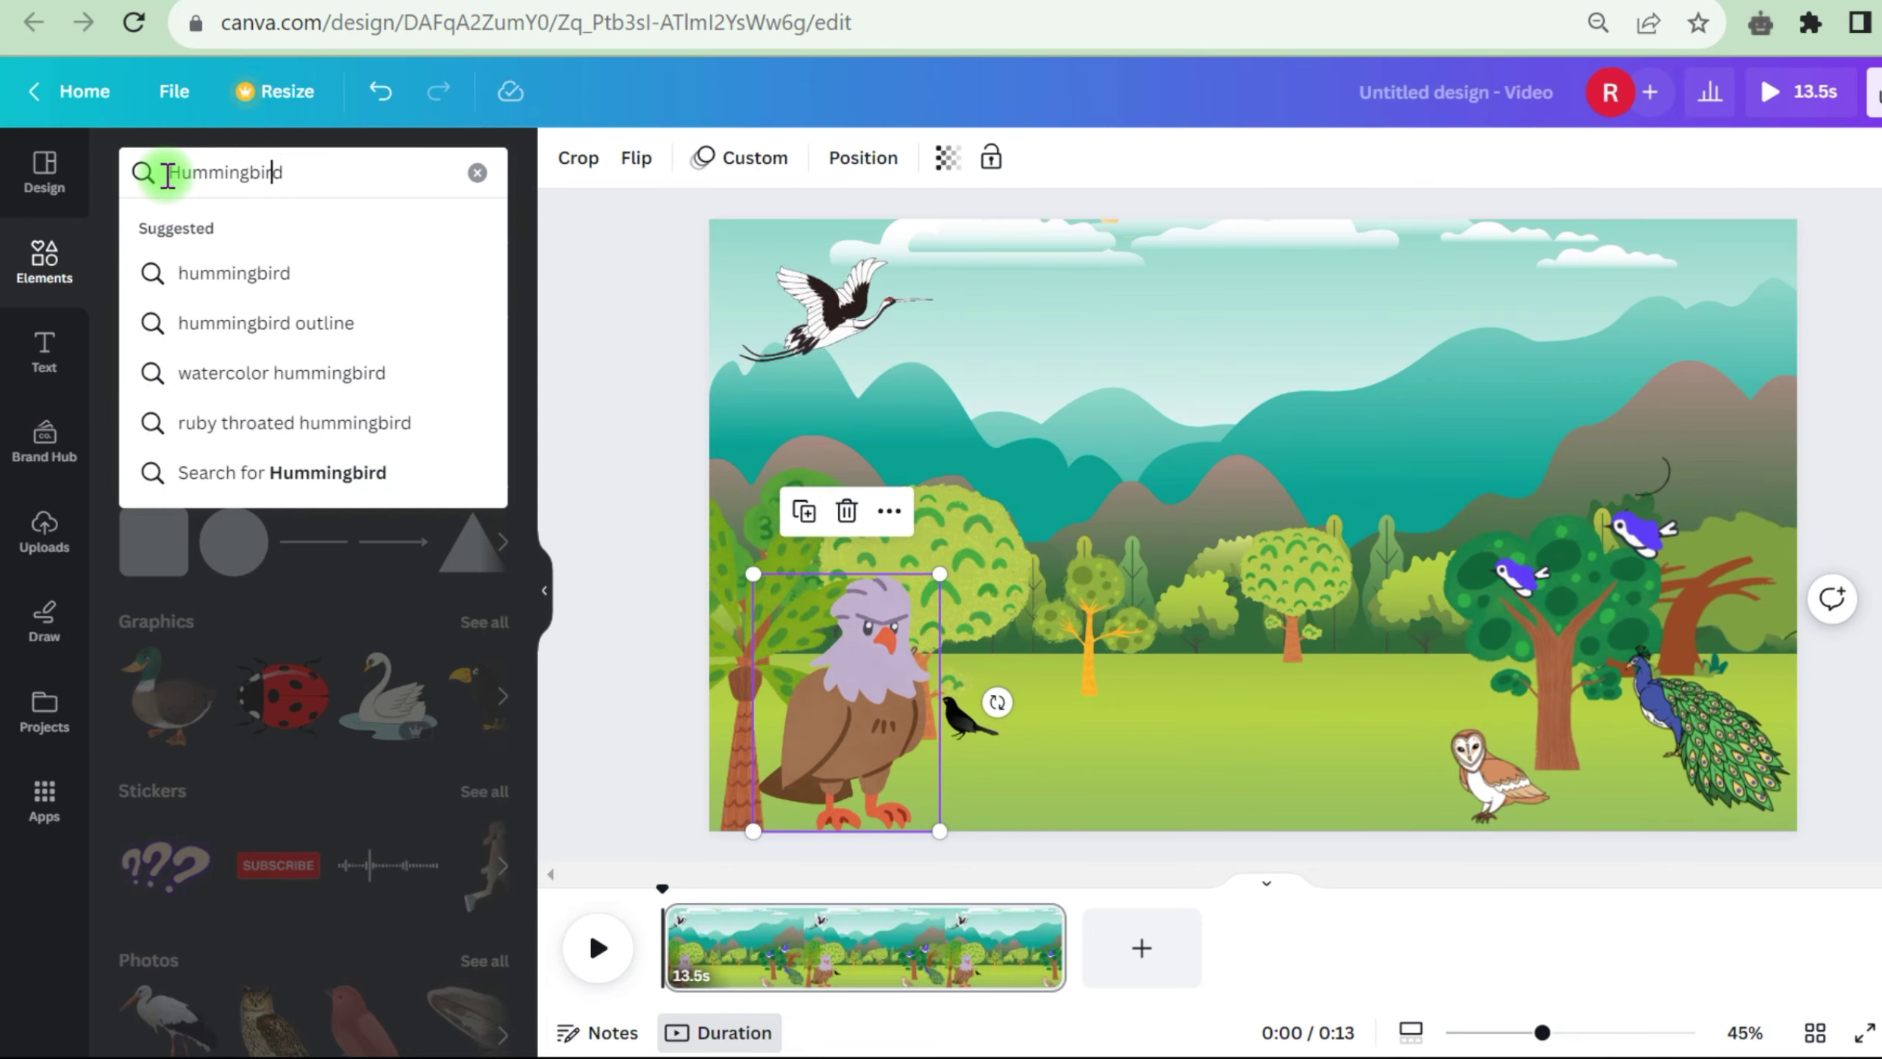
text(animation)
key(Return)
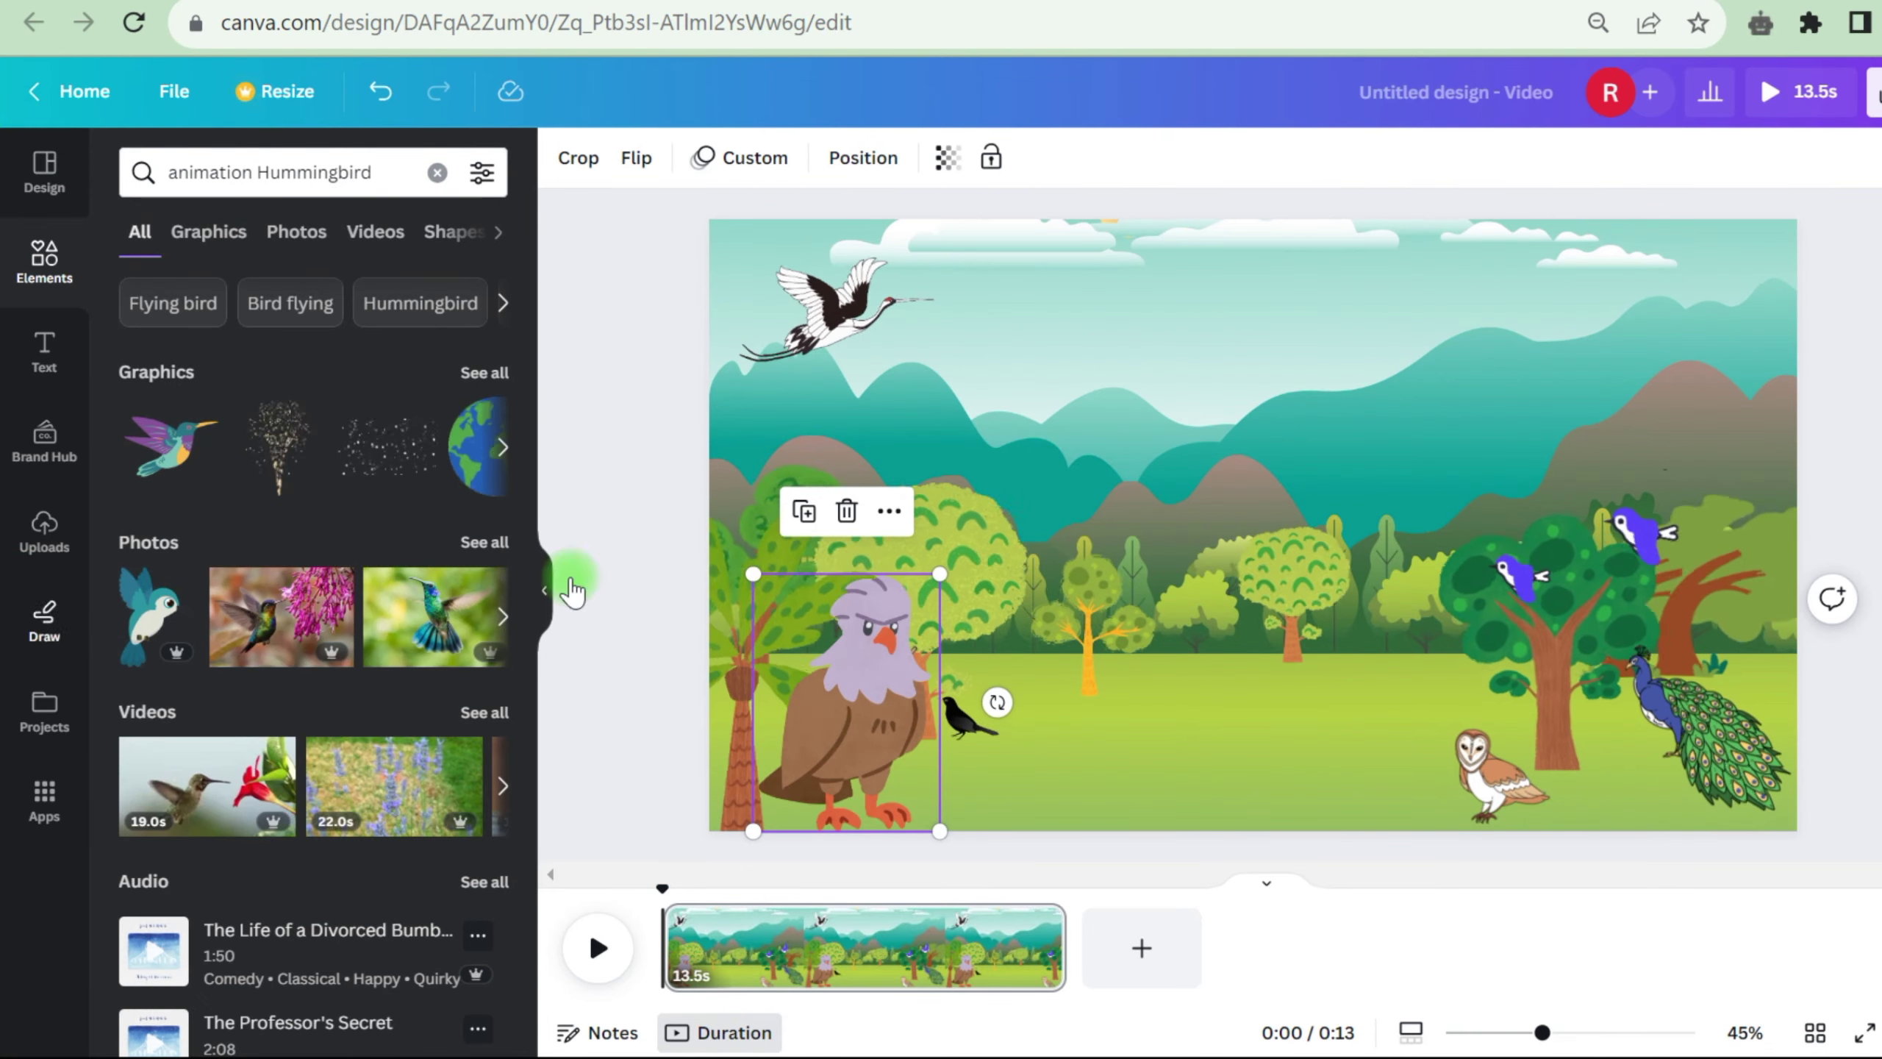
drag(1392, 561, 673, 603)
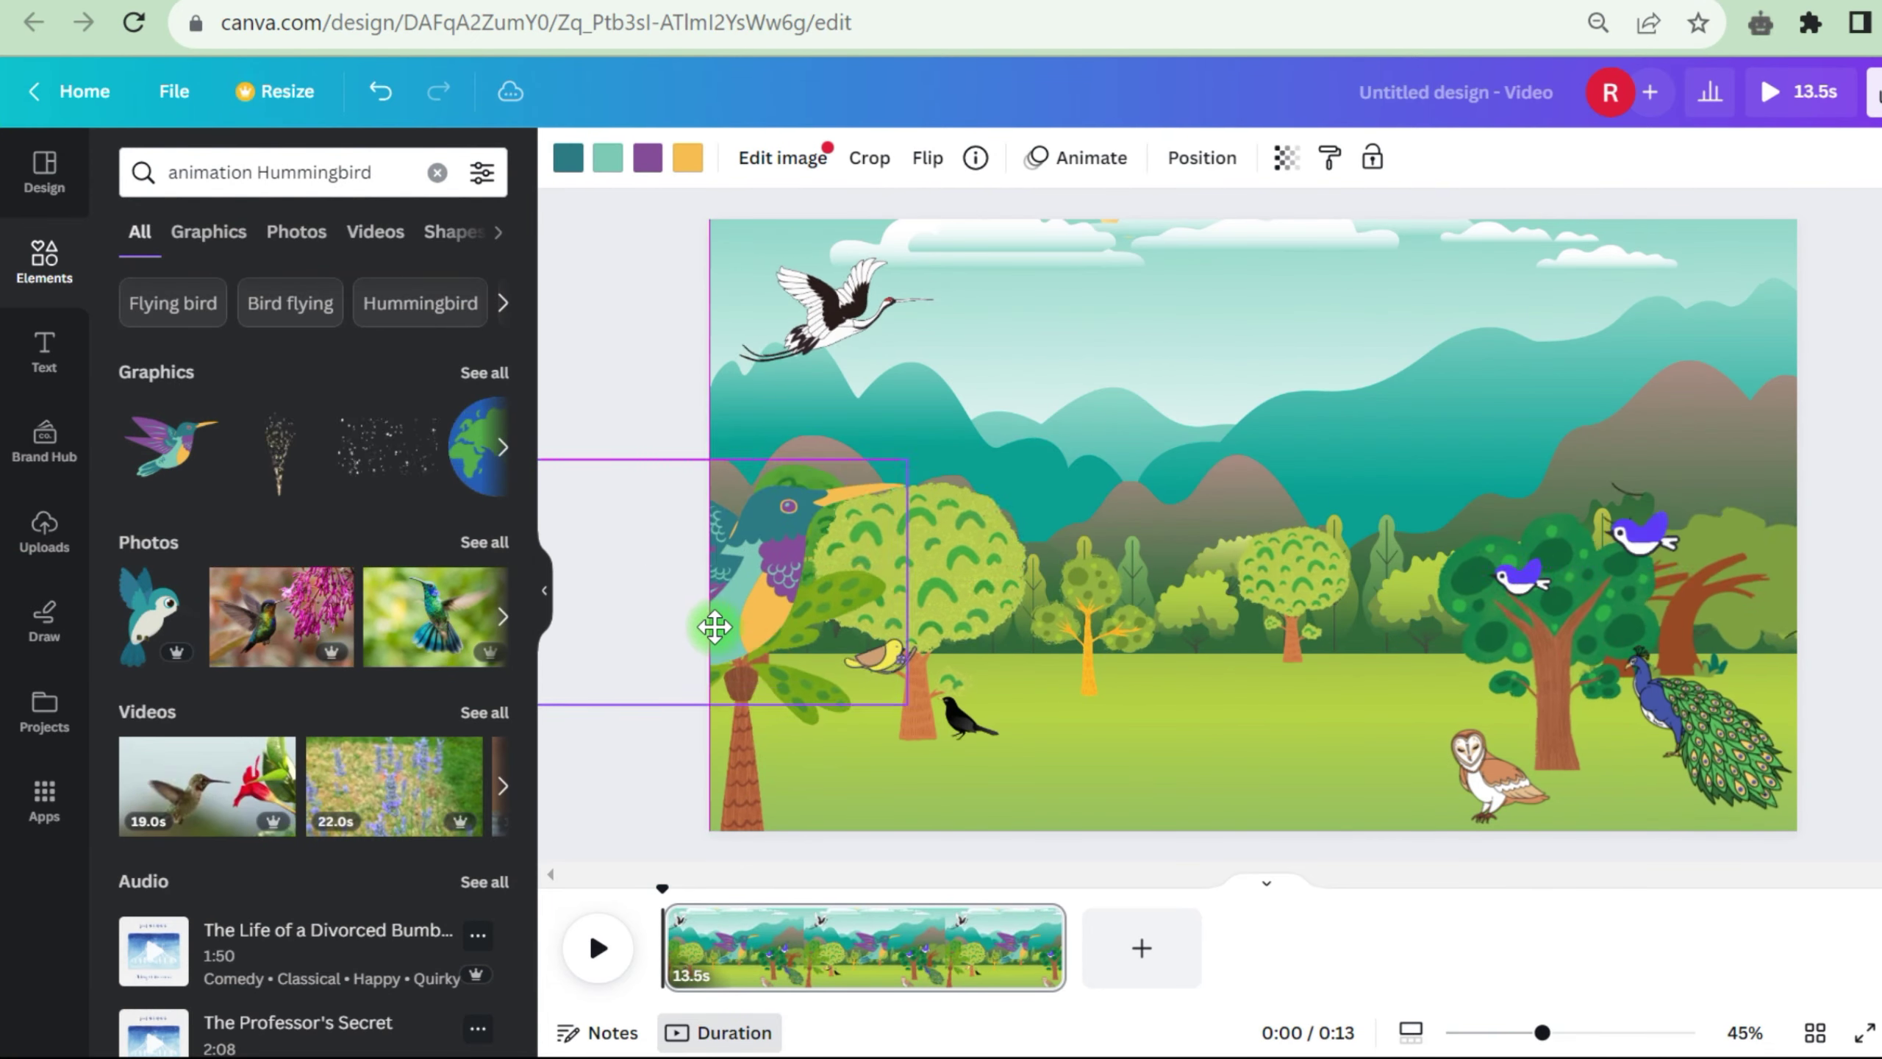
drag(715, 627, 705, 618)
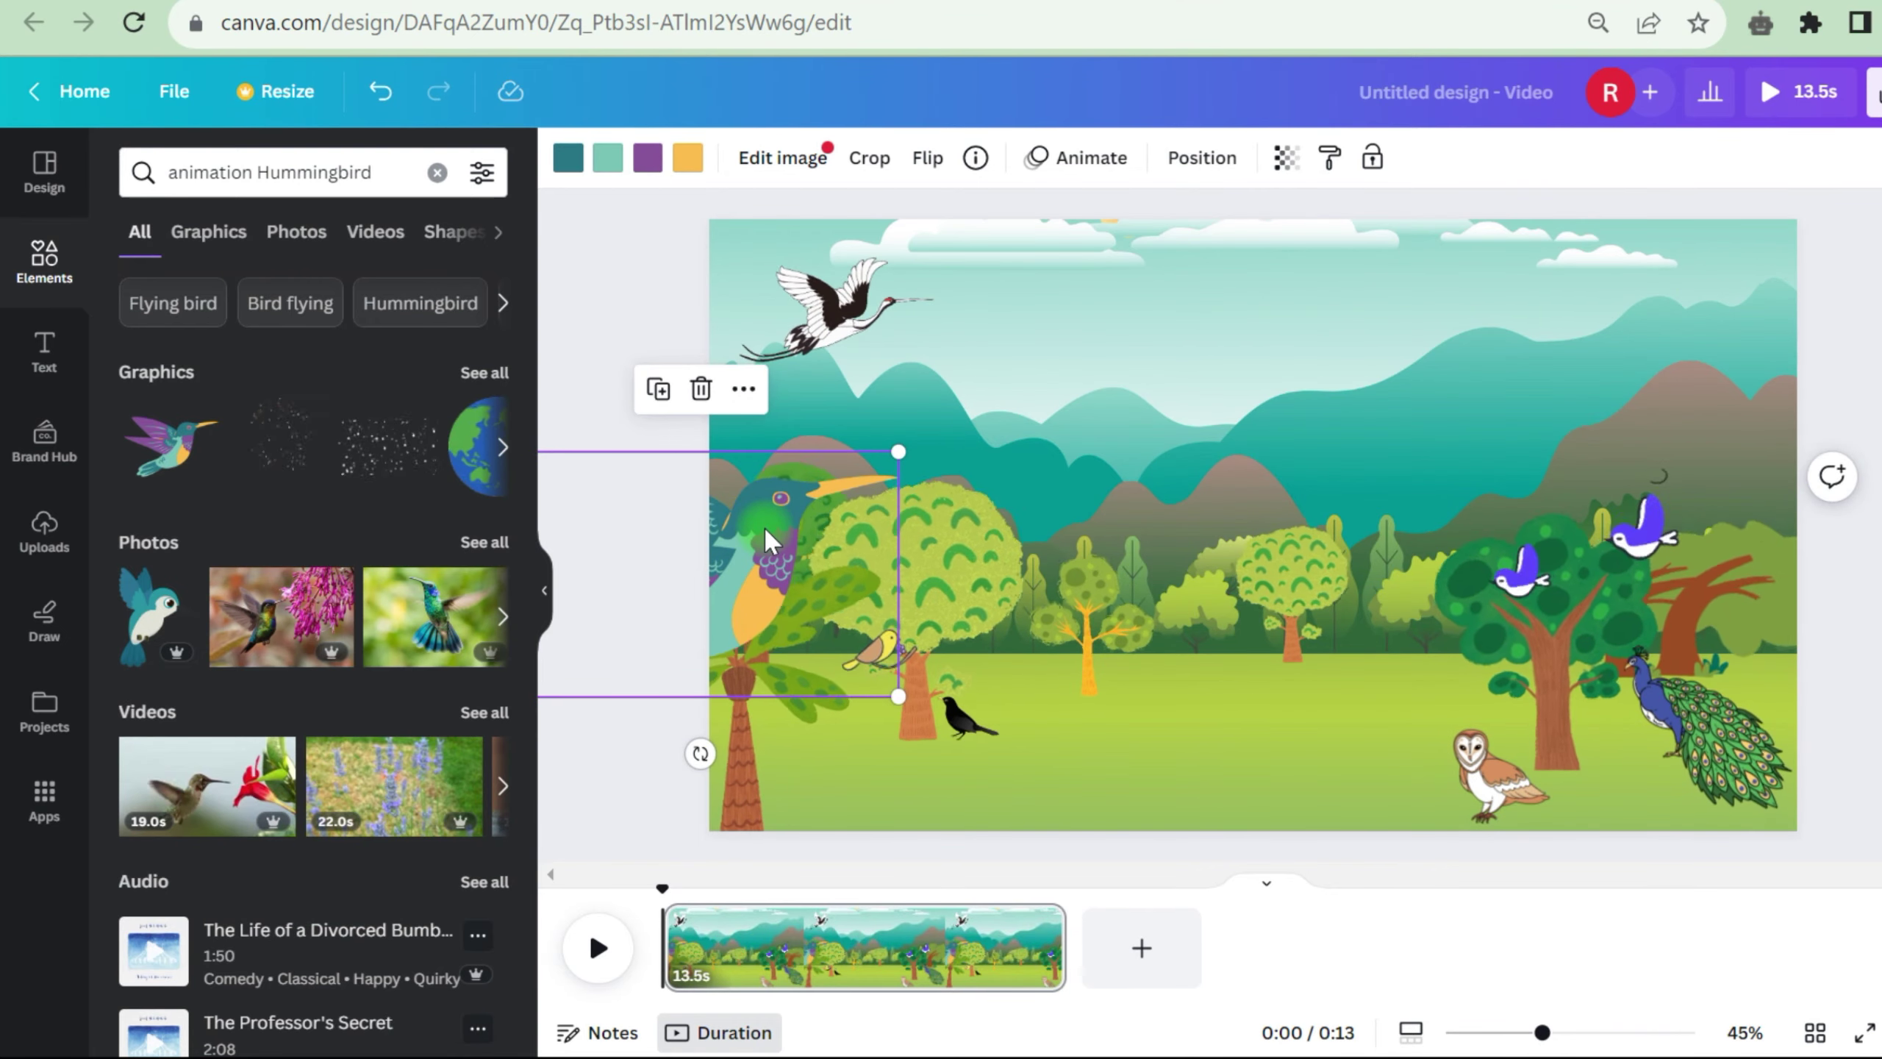
Draw a custom flight path taking the hummingbird to the scene centre
click(1081, 158)
click(296, 249)
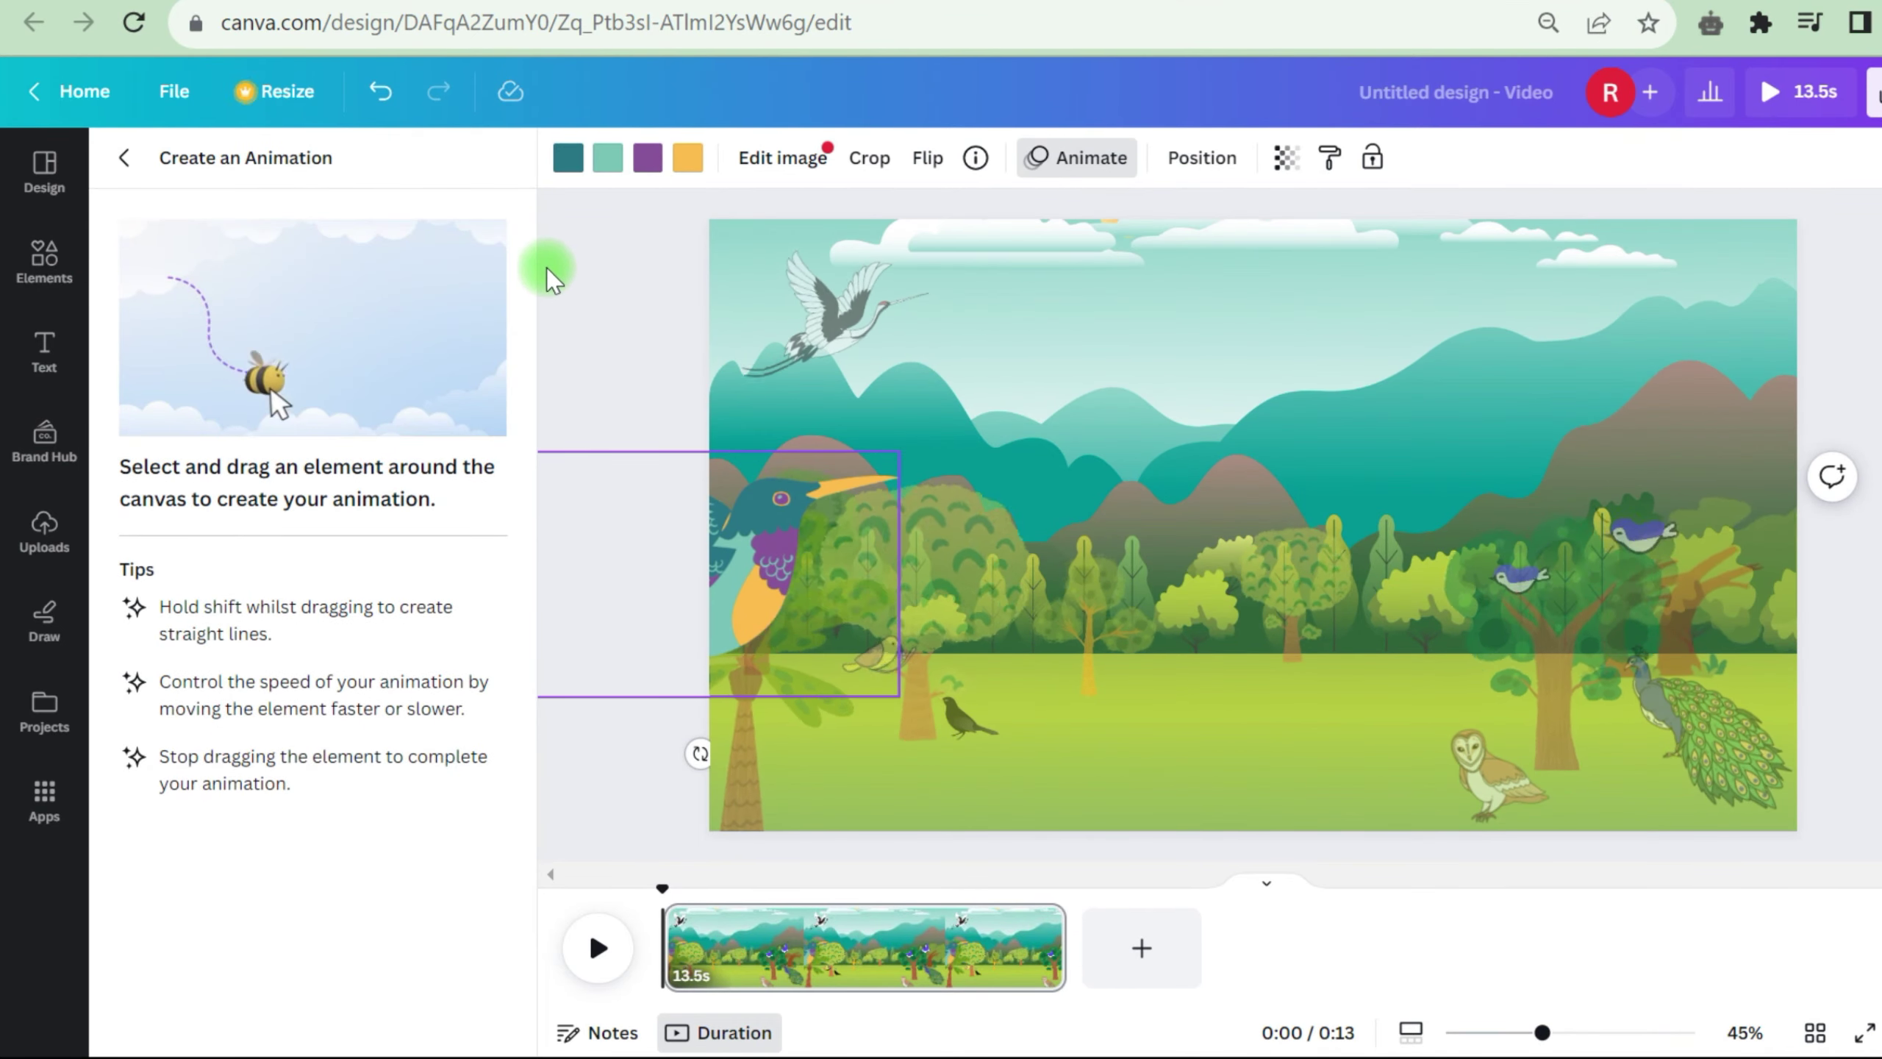
mouse_move(796, 638)
mouse_down()
mouse_move(840, 546)
mouse_move(1092, 552)
mouse_move(1159, 630)
mouse_up()
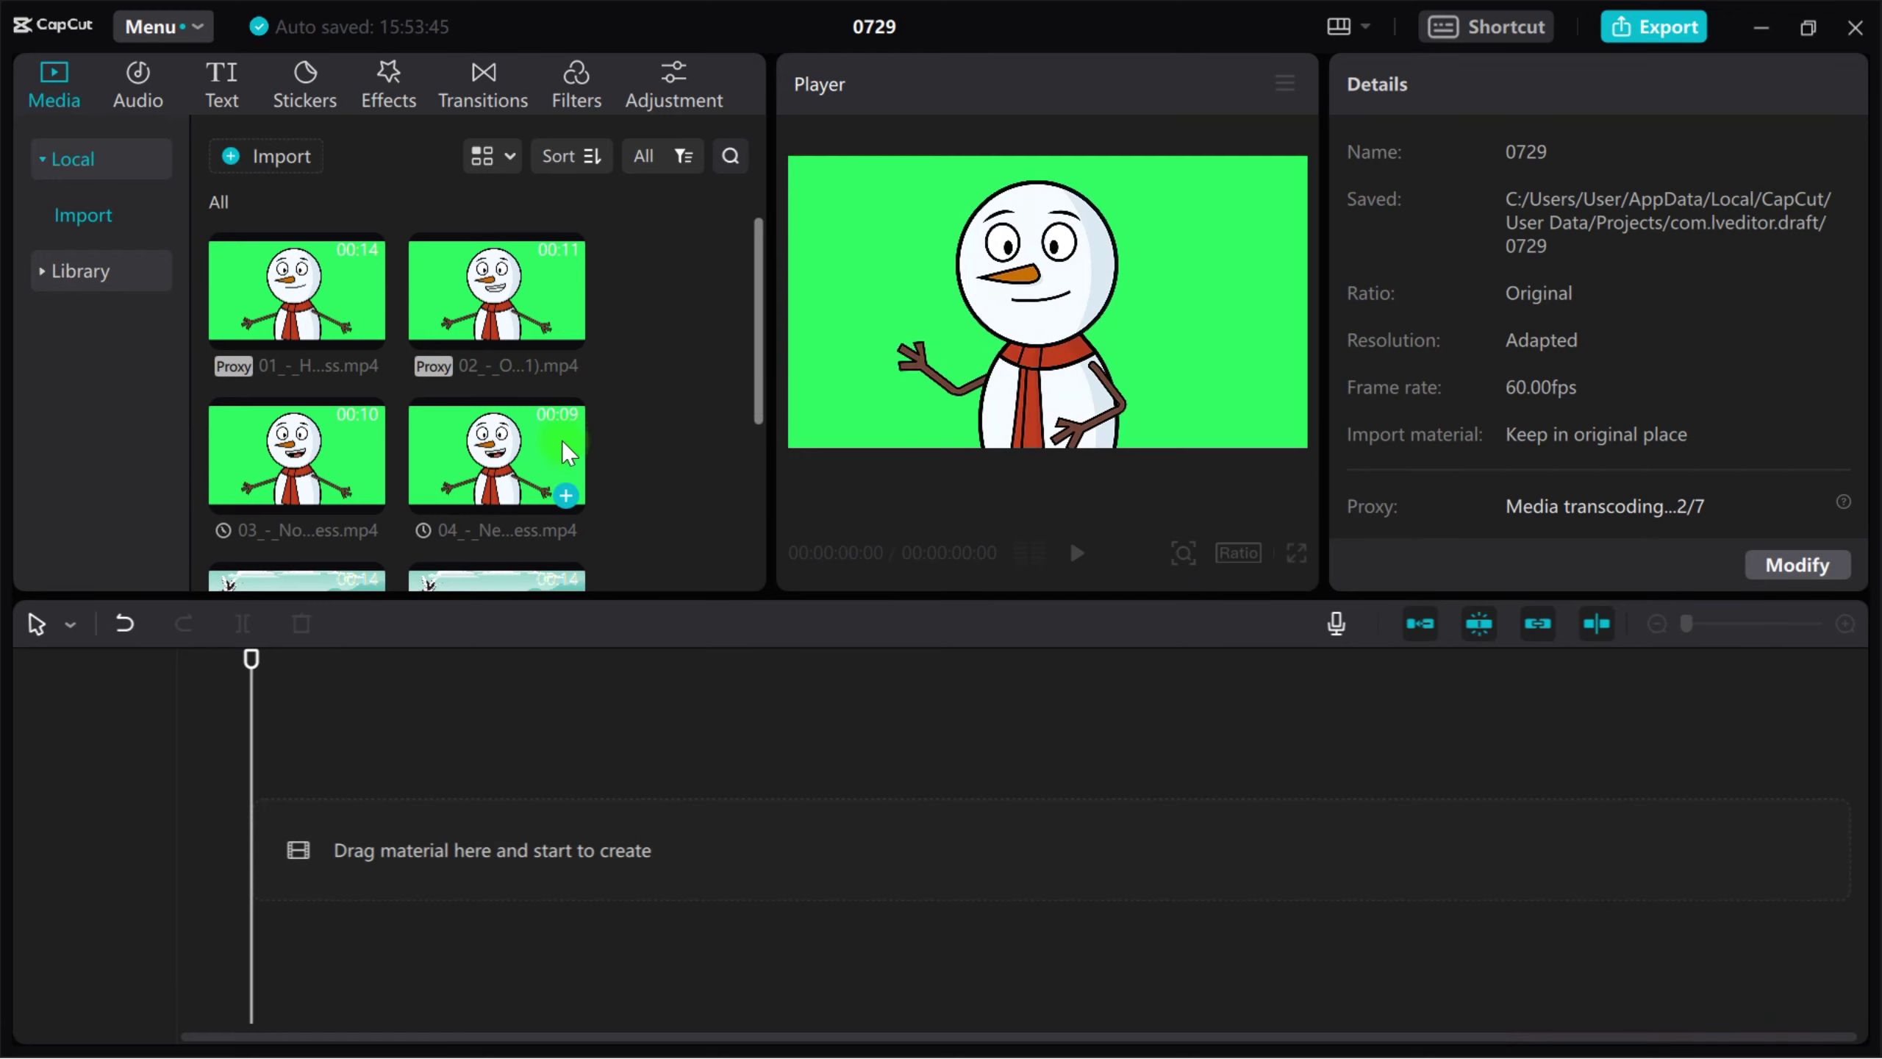
Stack snowman clip 01 above the forest clip and chroma-key it at strength 96
scroll(542, 441, down, 5)
scroll(504, 438, up, 5)
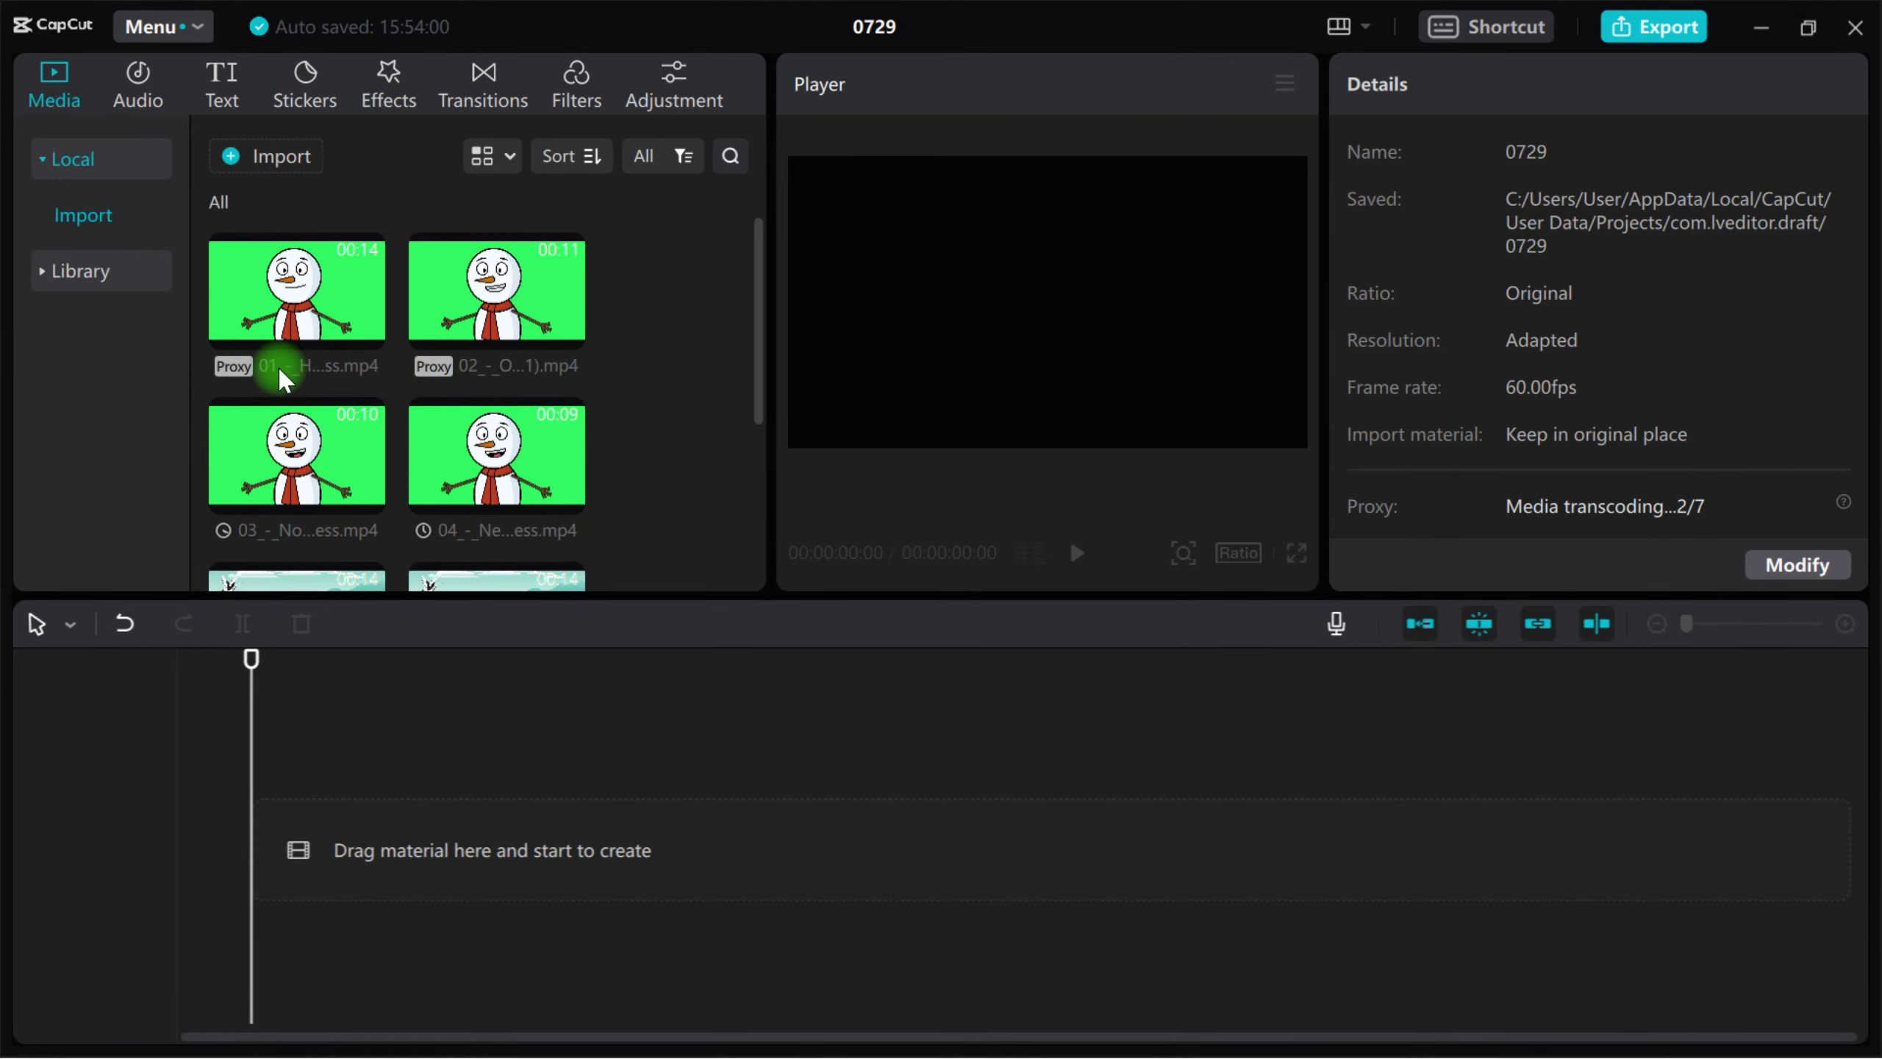
scroll(326, 393, down, 4)
click(365, 560)
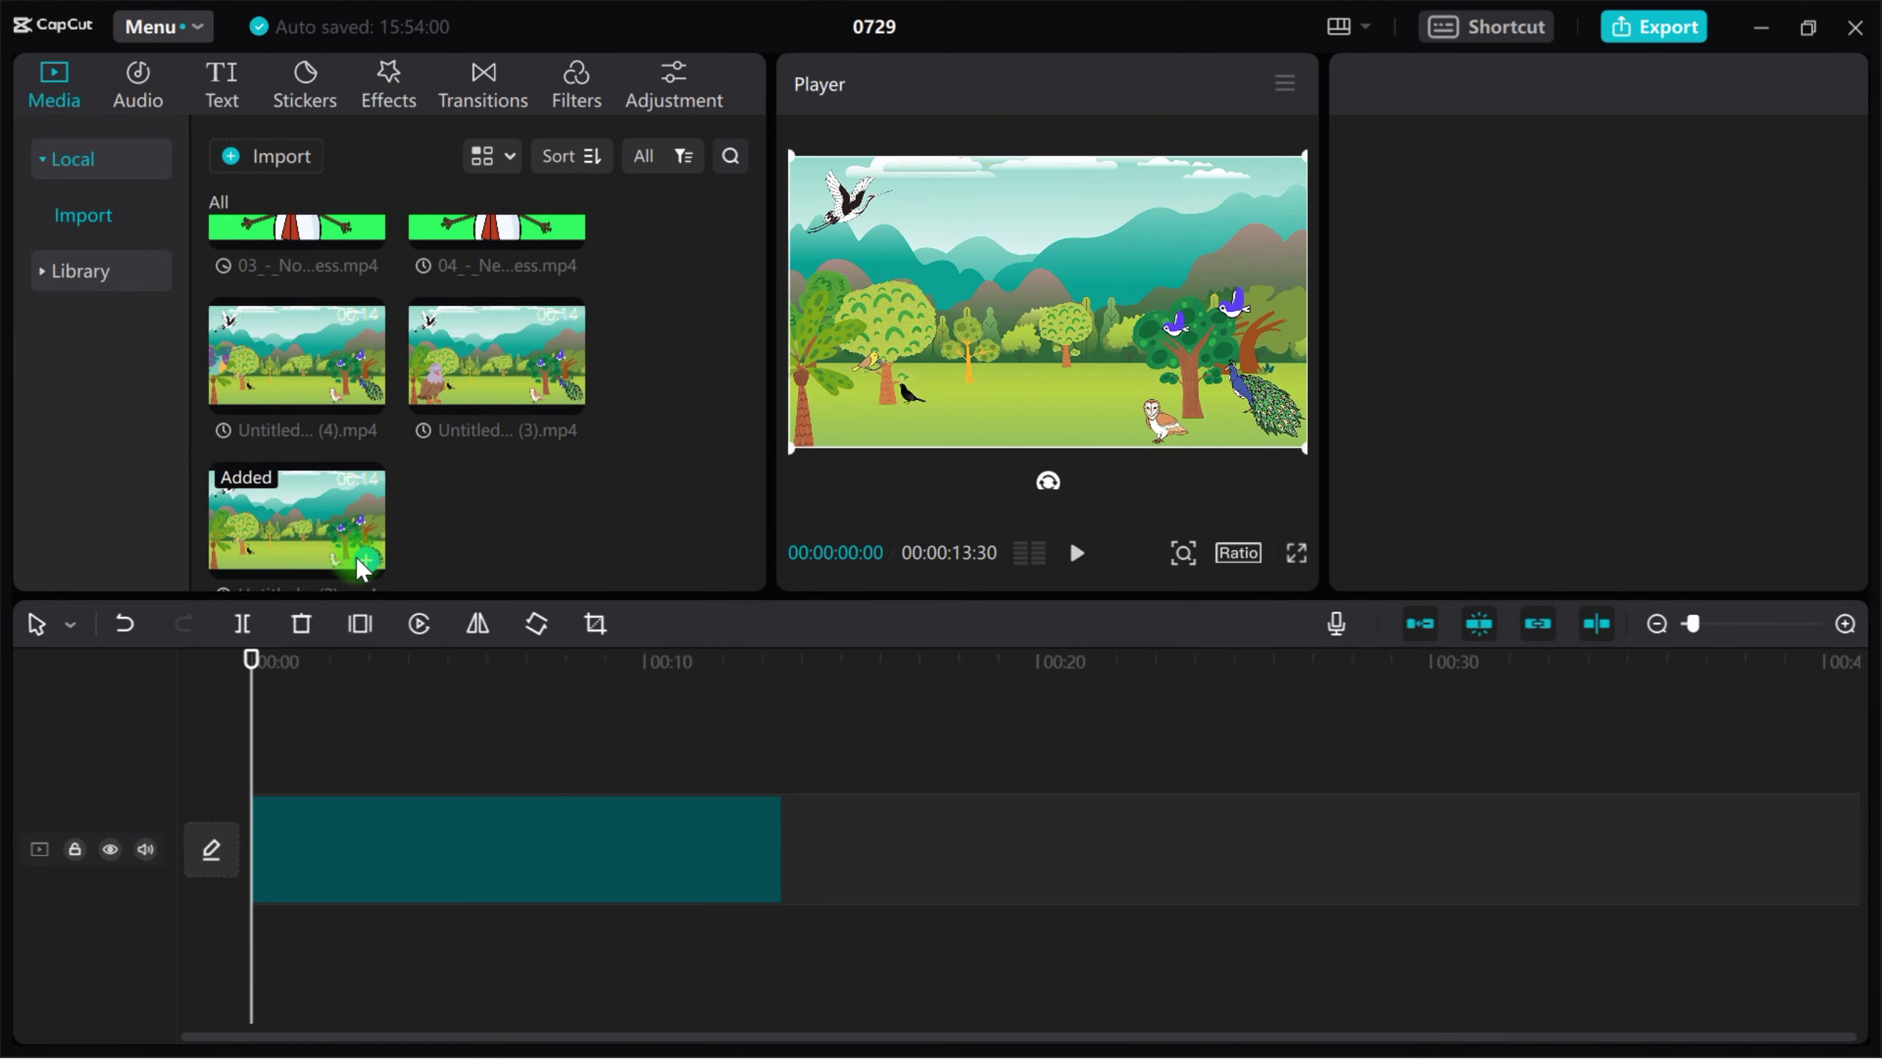
scroll(362, 445, up, 4)
click(365, 333)
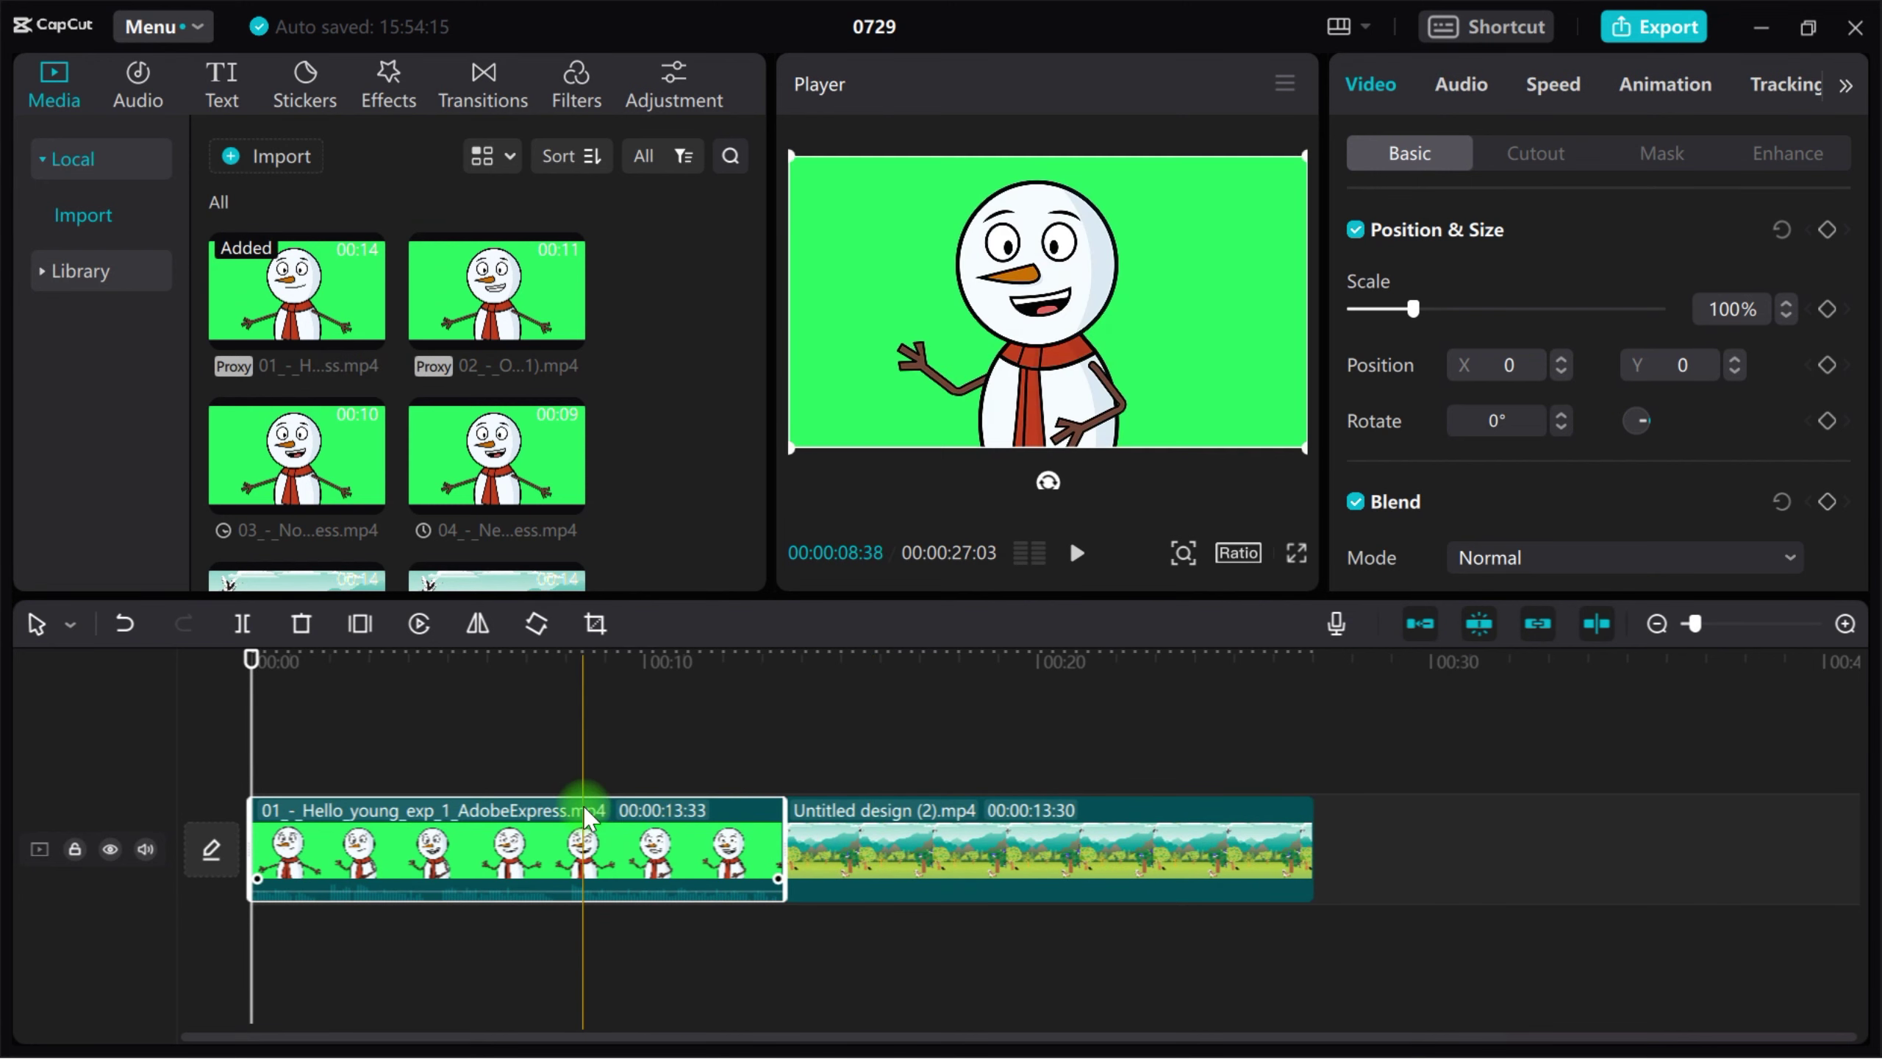
drag(580, 804, 565, 671)
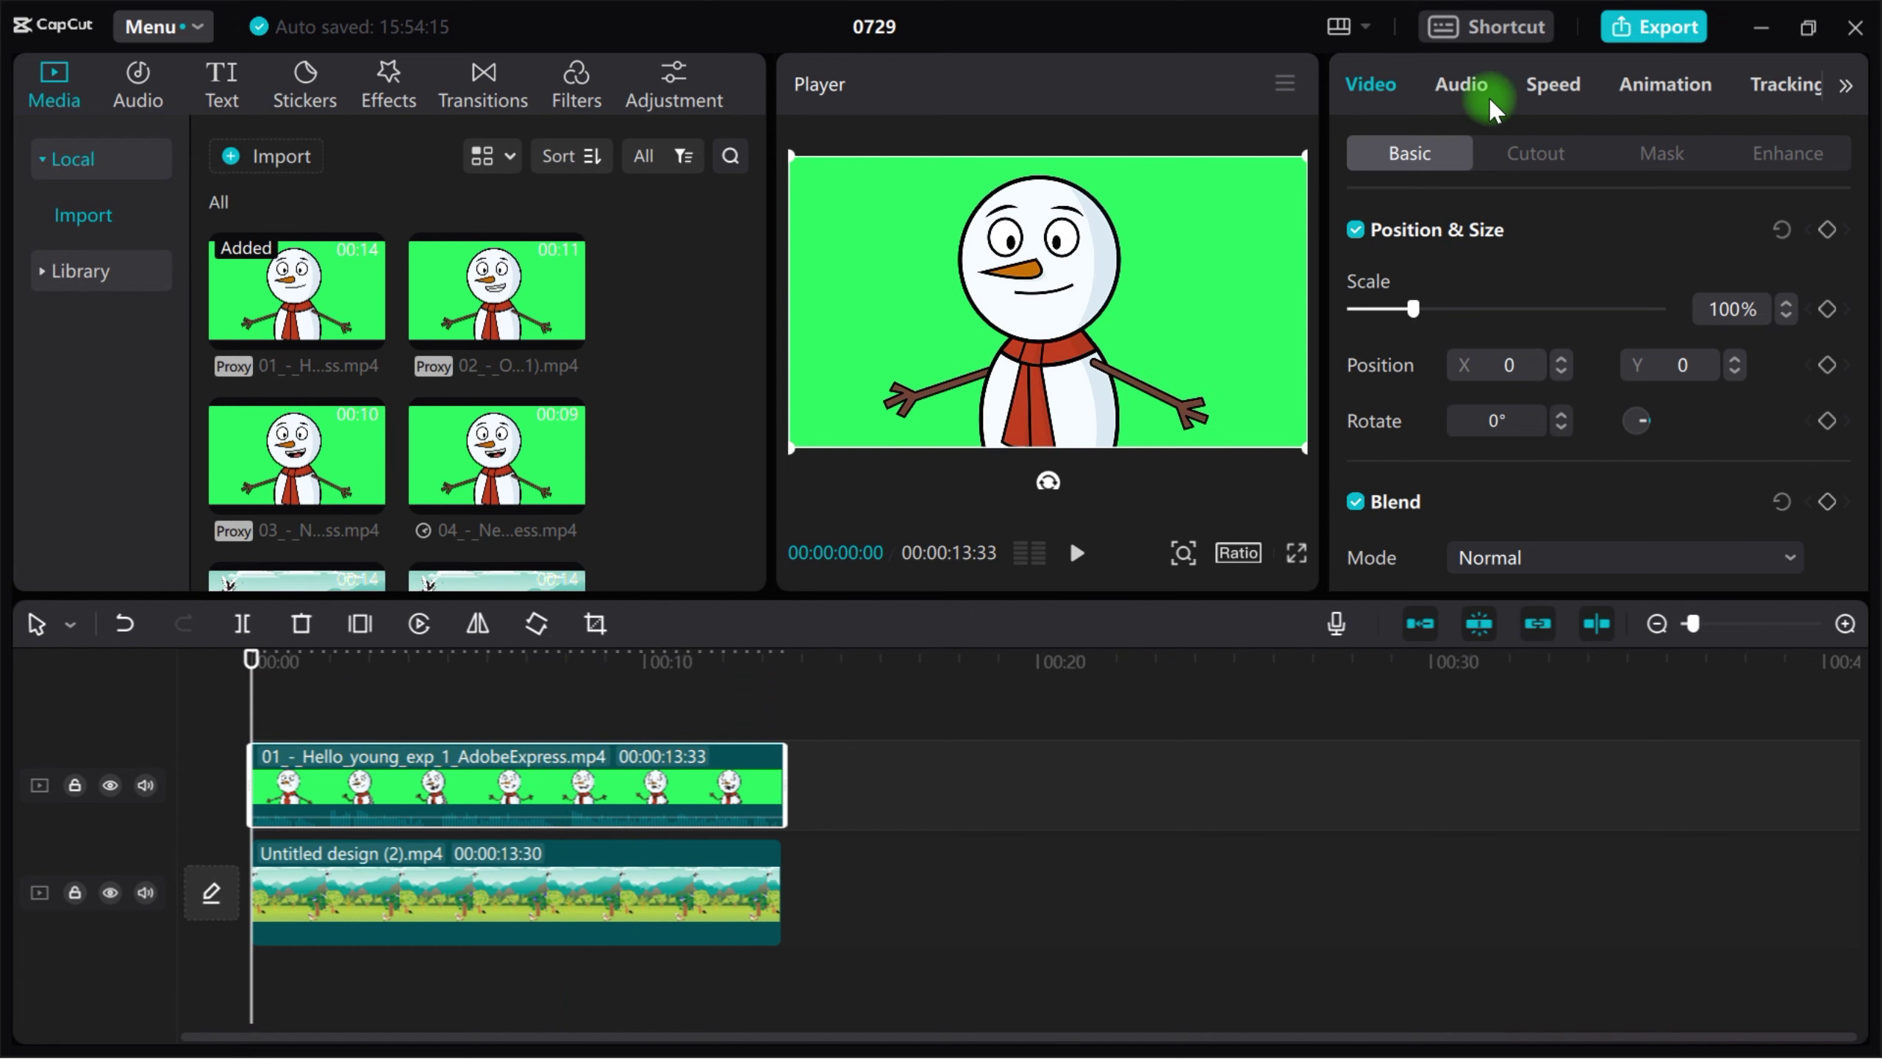
click(1546, 159)
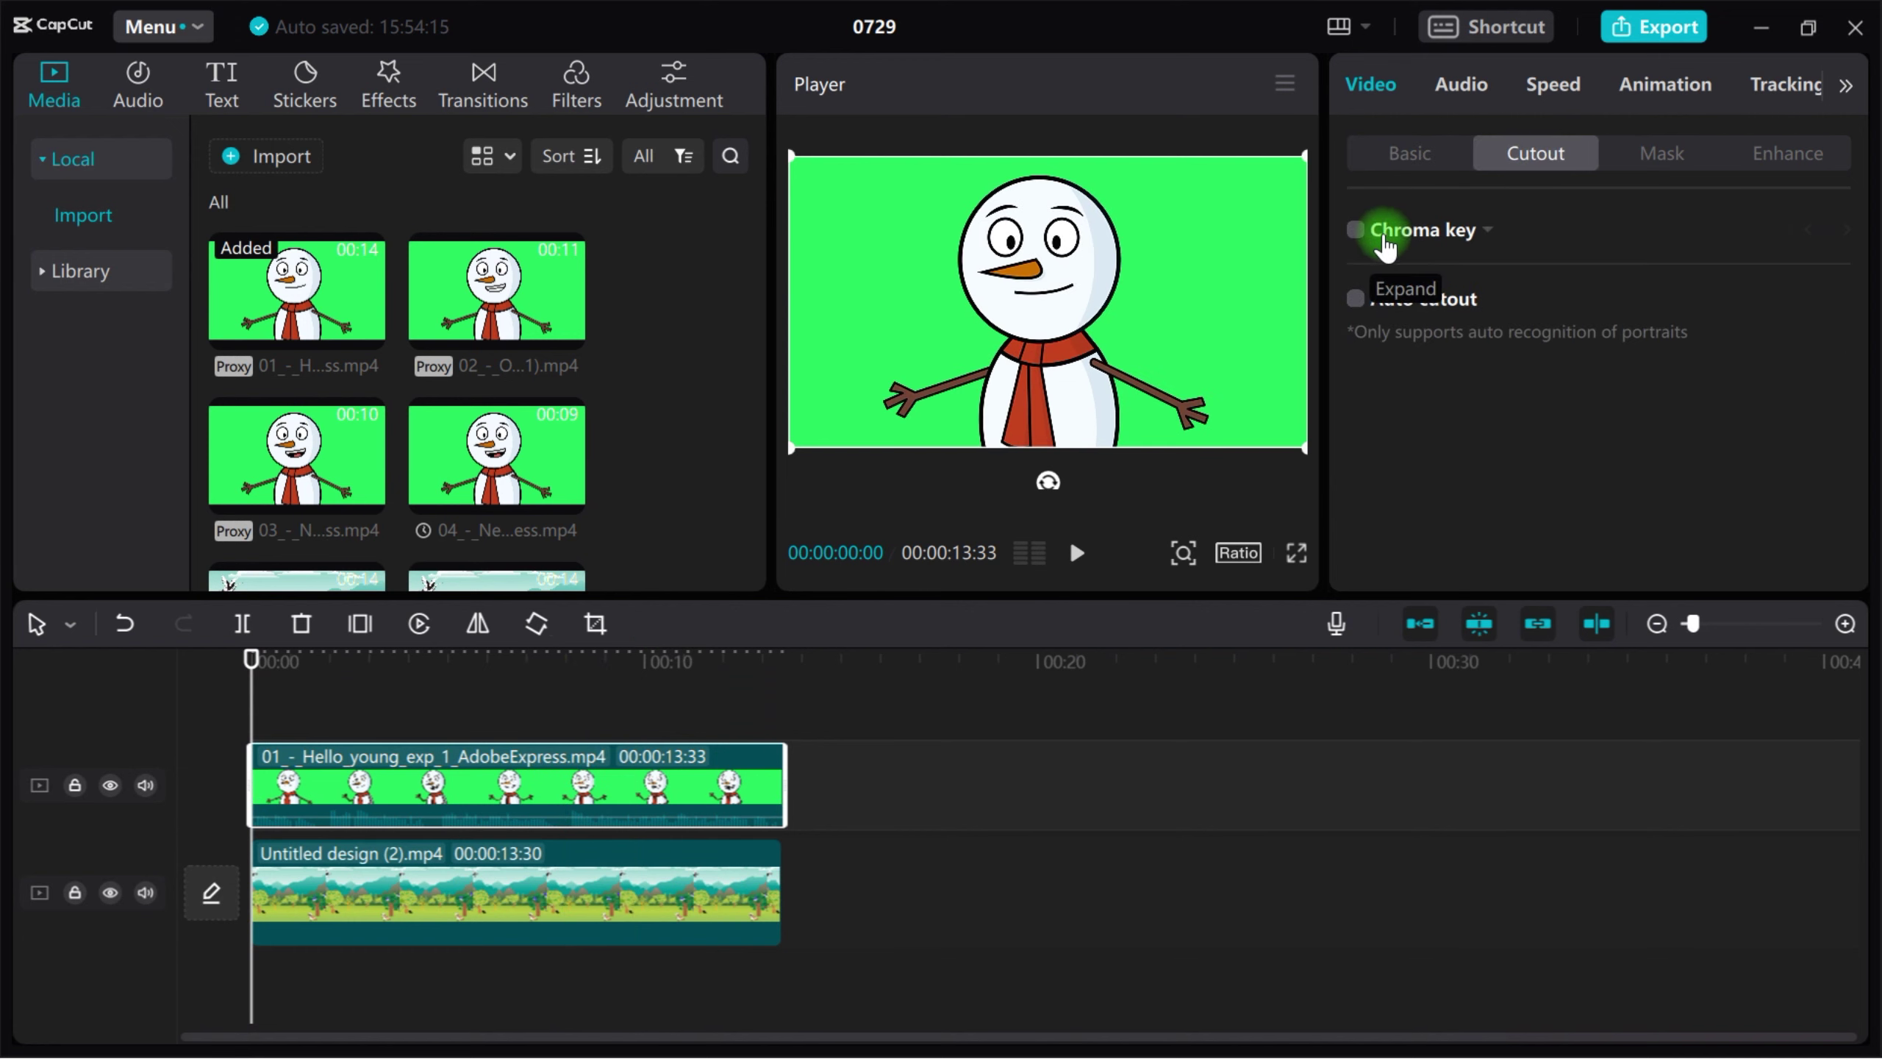
click(1385, 245)
drag(1353, 362, 1647, 361)
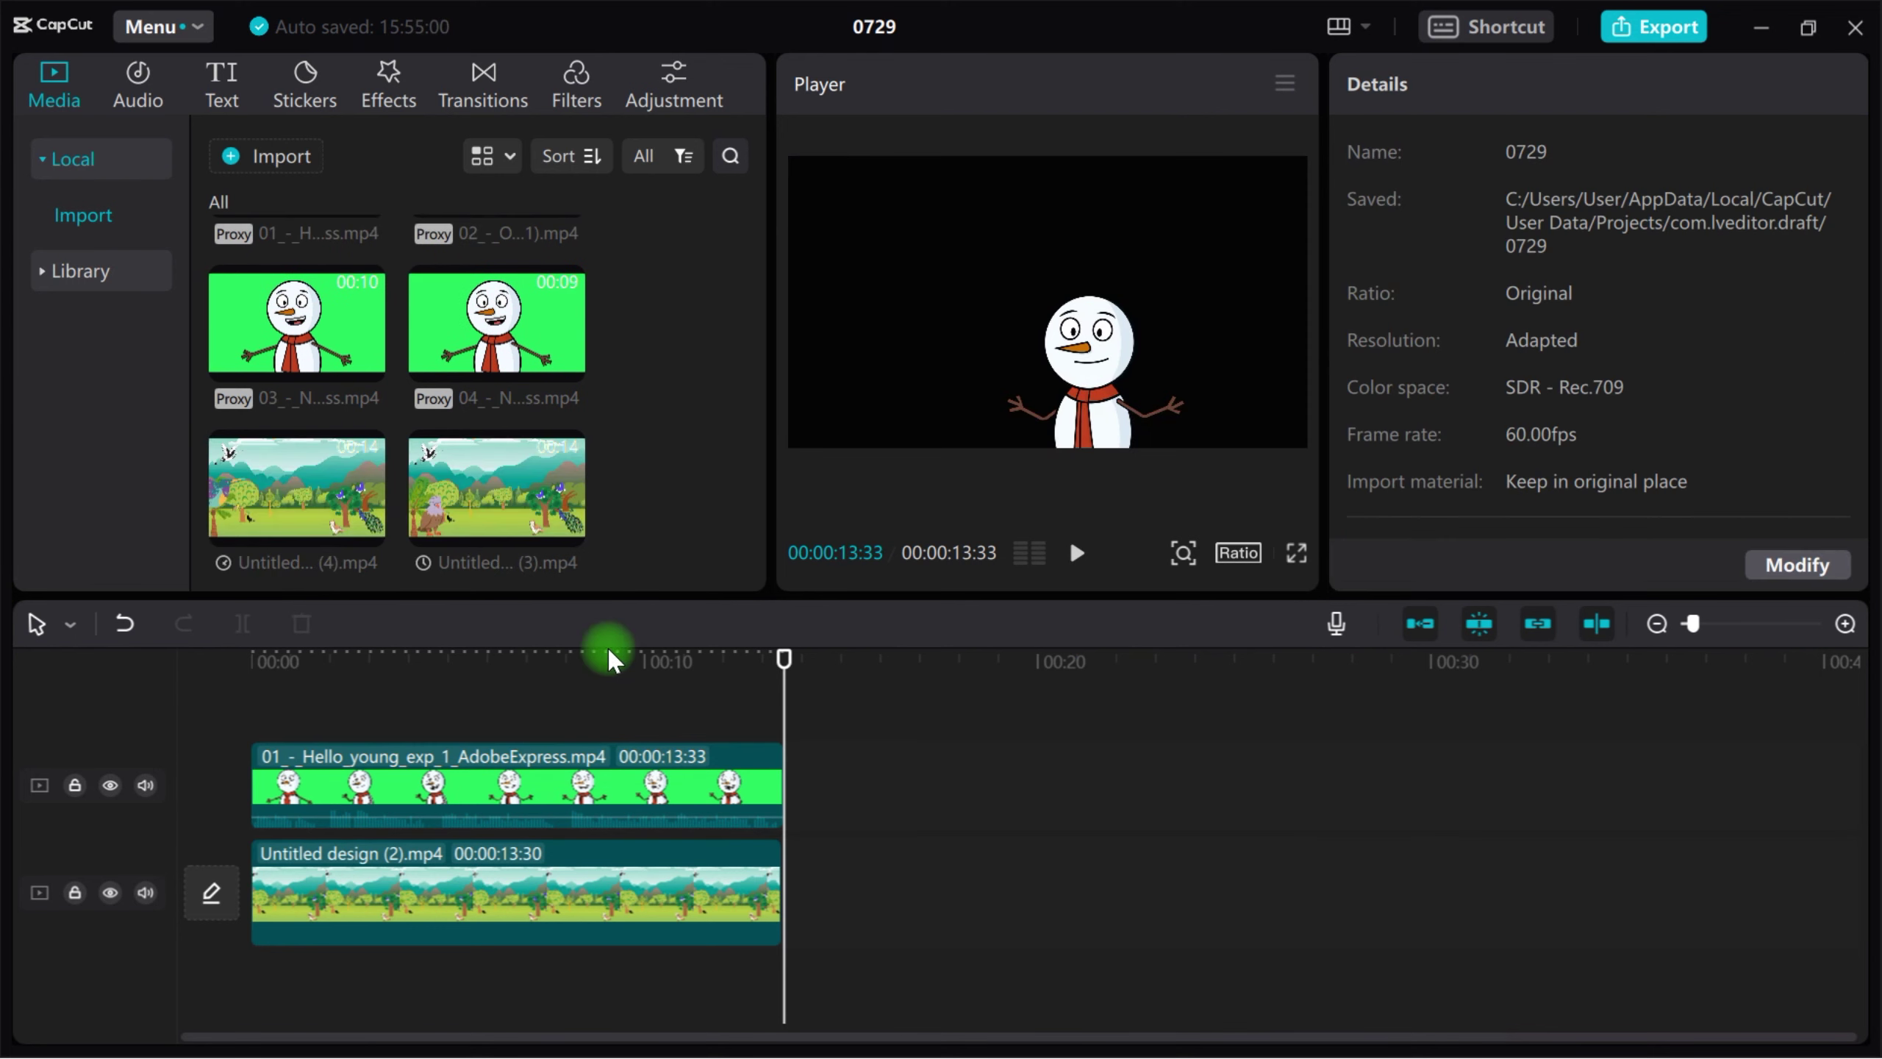
Copy and paste the forest background clip so a second copy follows the first
click(464, 898)
key(ctrl+c)
key(ctrl+v)
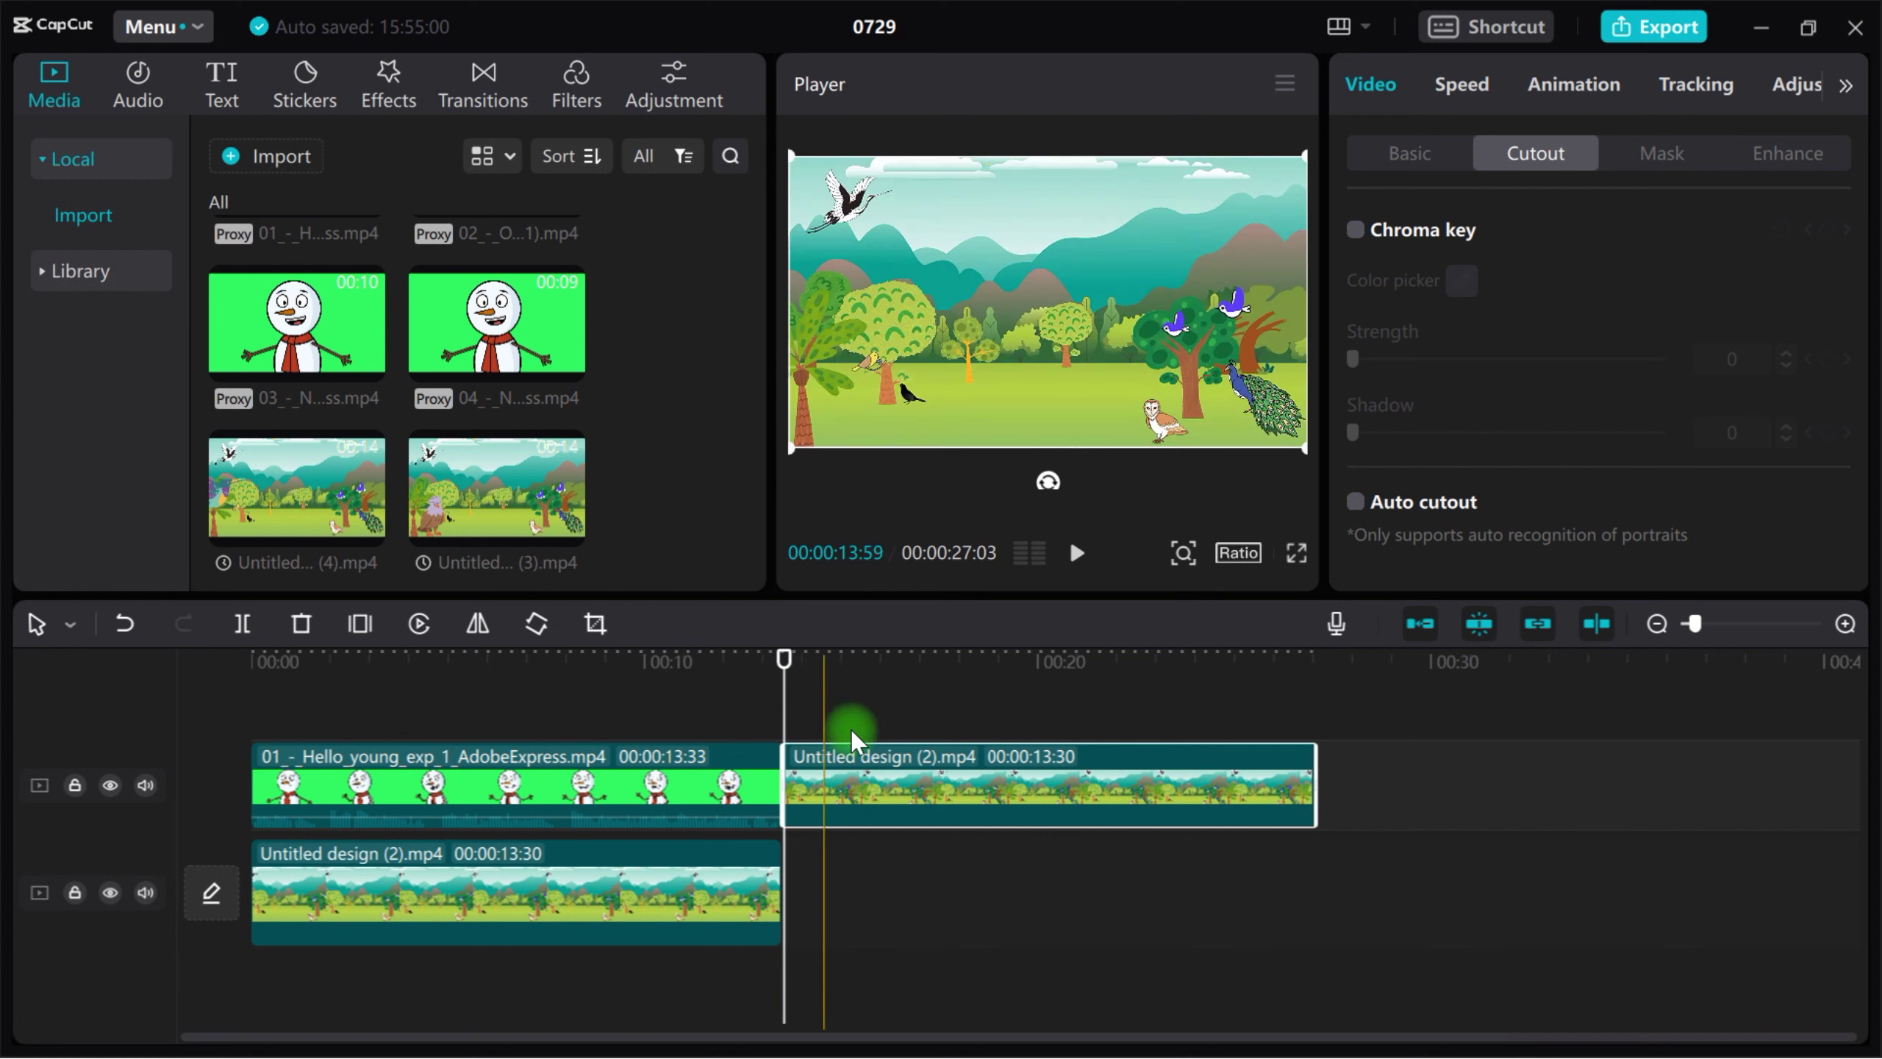
drag(853, 735, 853, 903)
scroll(475, 371, up, 2)
Place snowman clip 02 after the first and trim the second forest clip to 10:46
drag(463, 285, 798, 819)
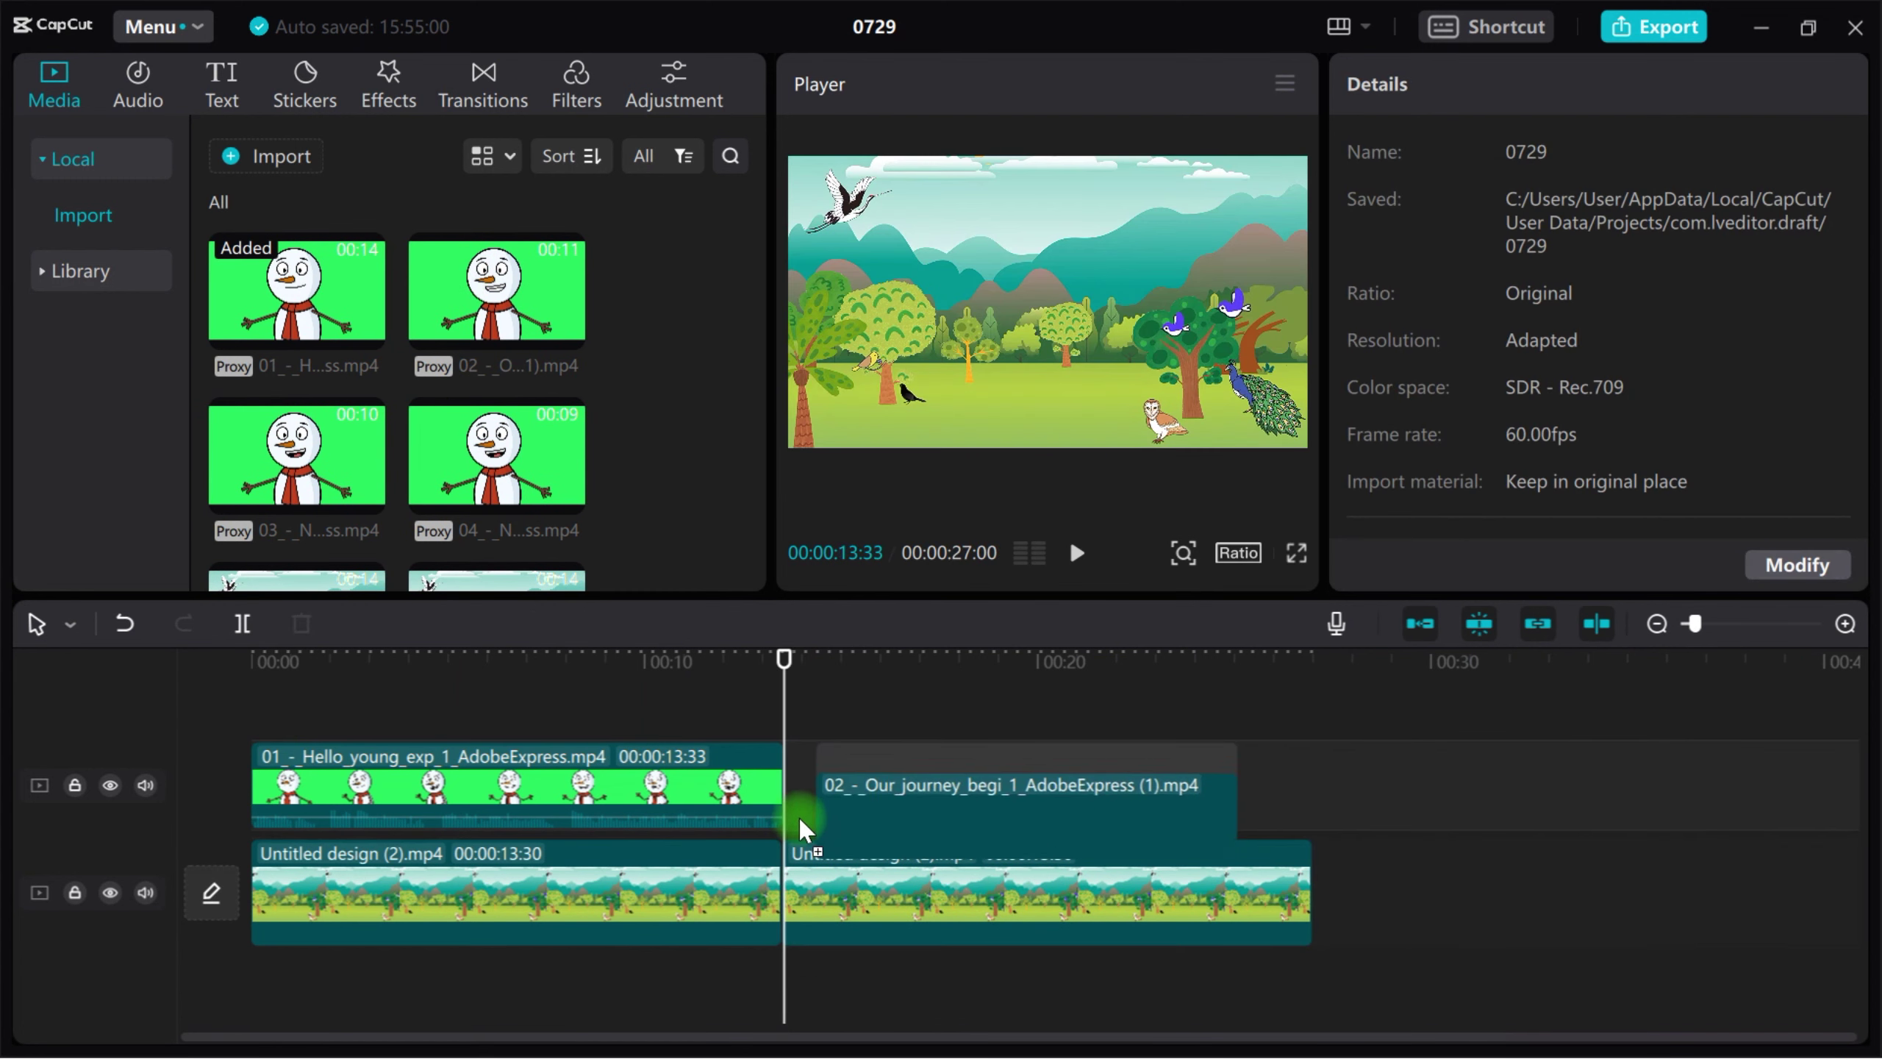
click(1163, 862)
drag(1311, 882, 1198, 895)
Key out snowman 02's green screen, then shrink and lower it into the forest
click(1186, 789)
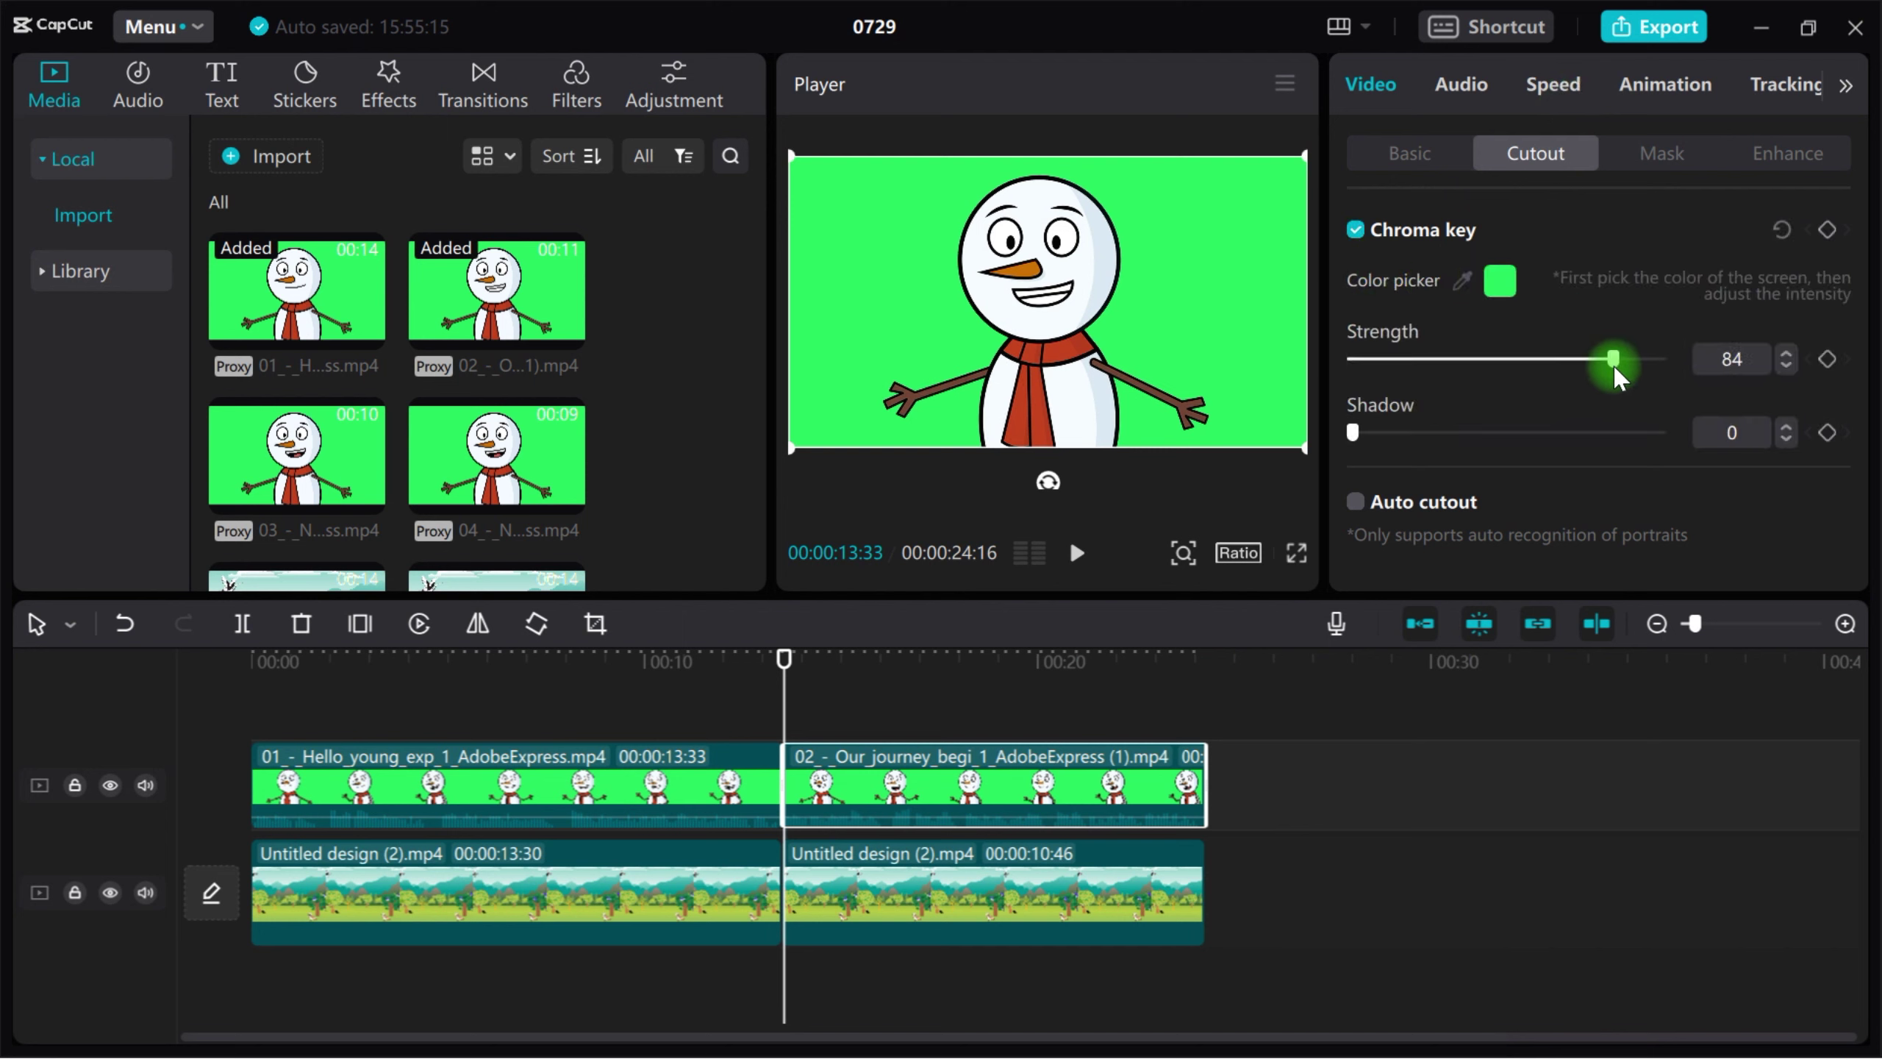
drag(1617, 378, 1619, 378)
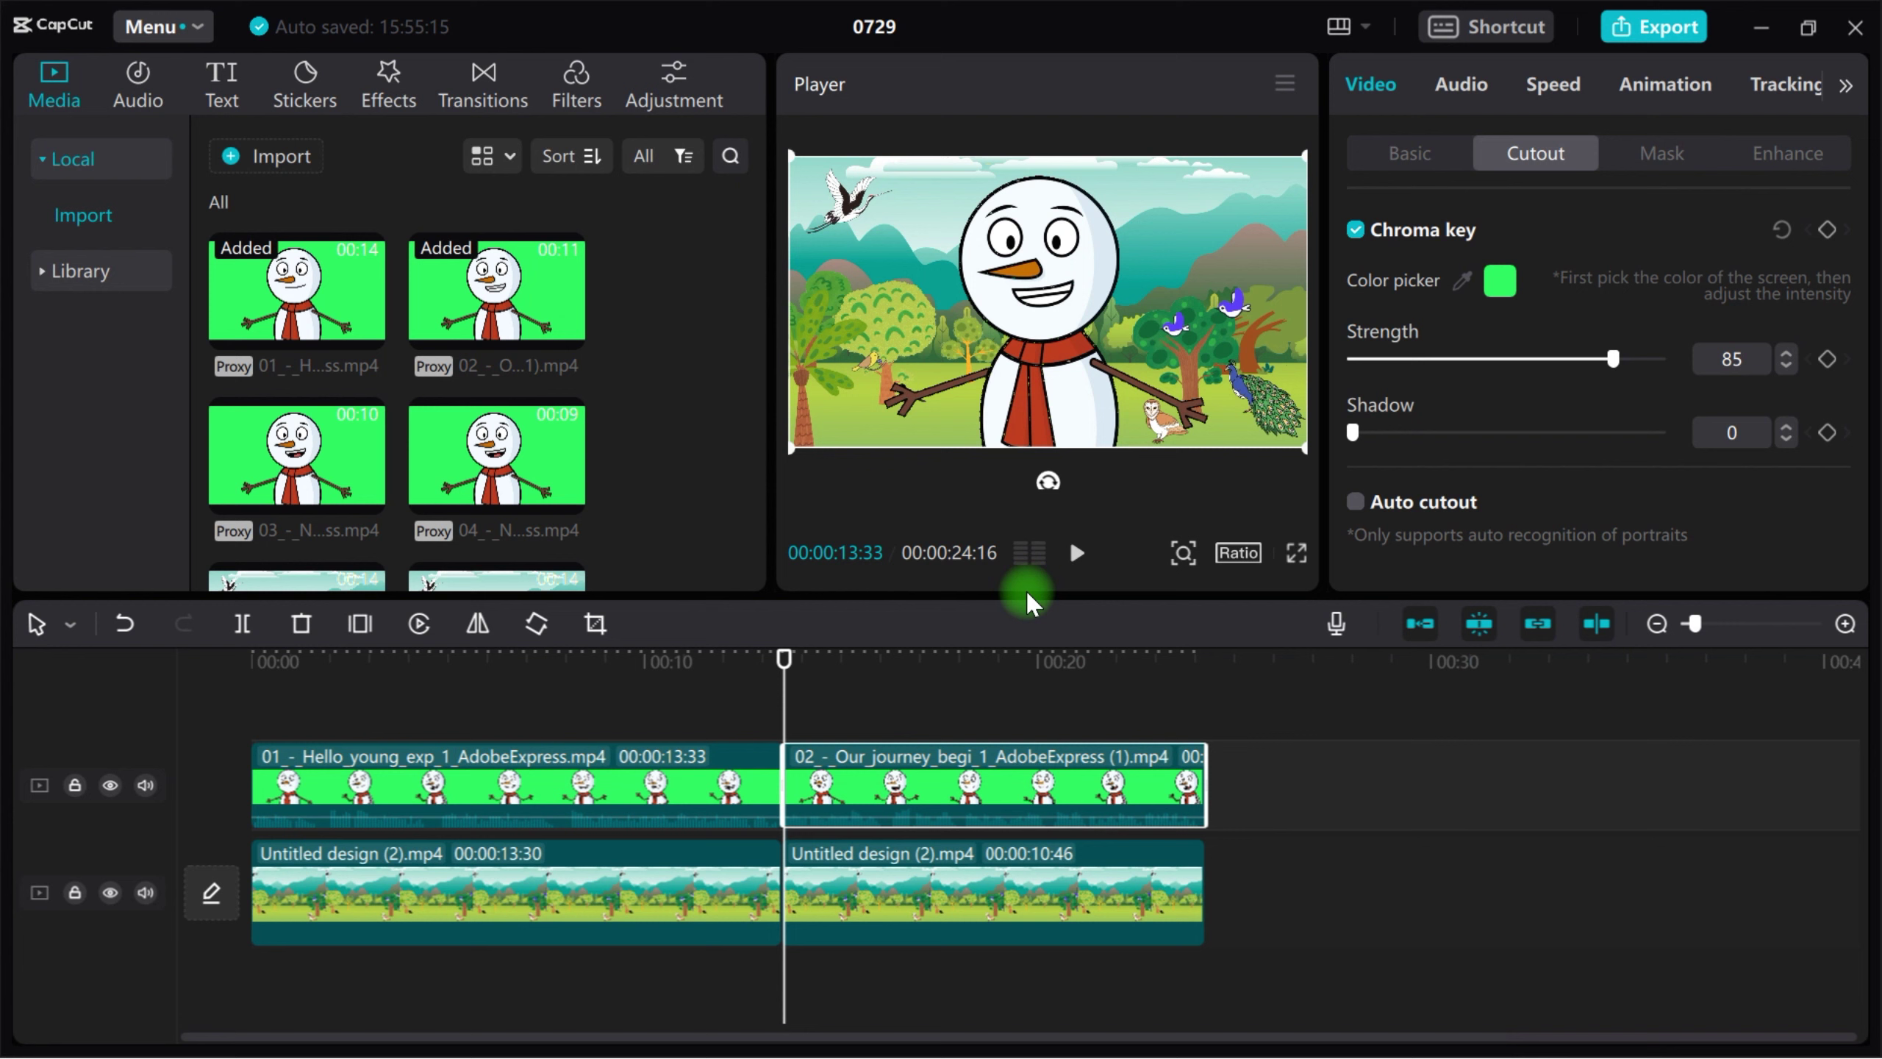
click(866, 659)
drag(780, 170, 913, 223)
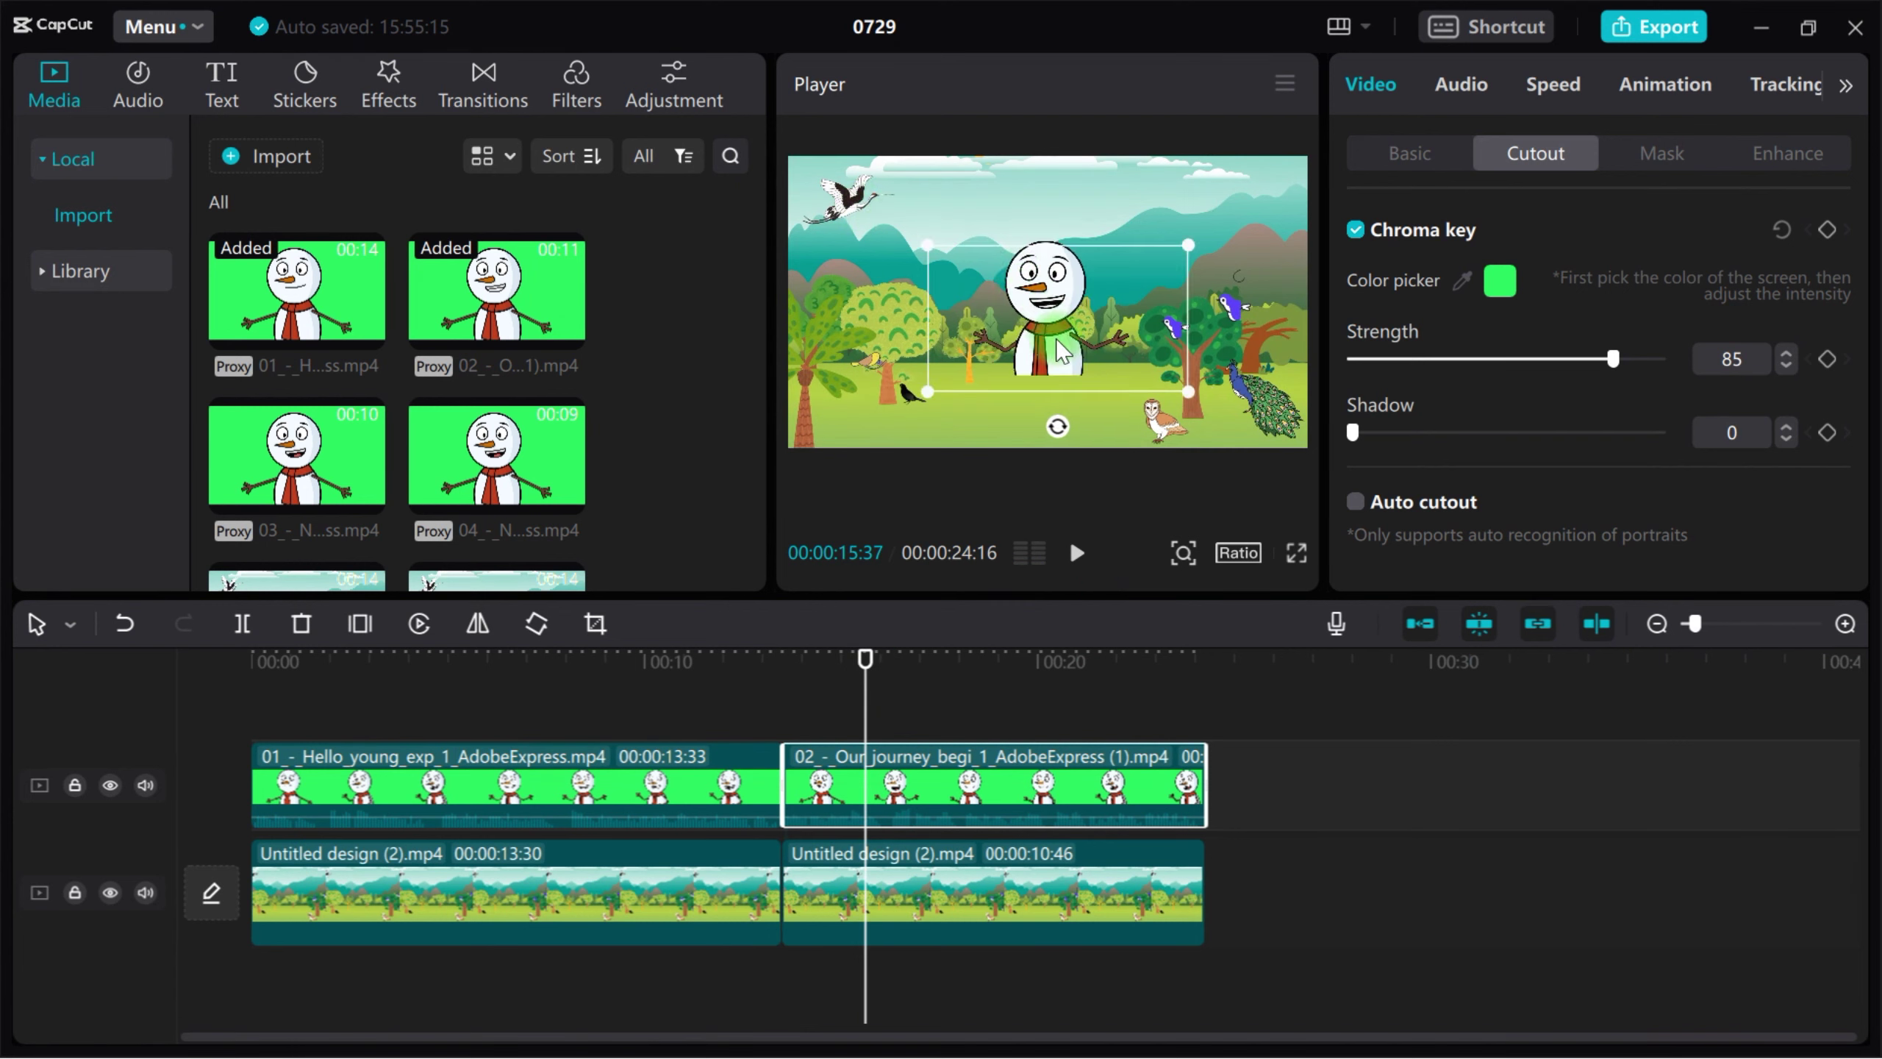
drag(1046, 318, 1080, 389)
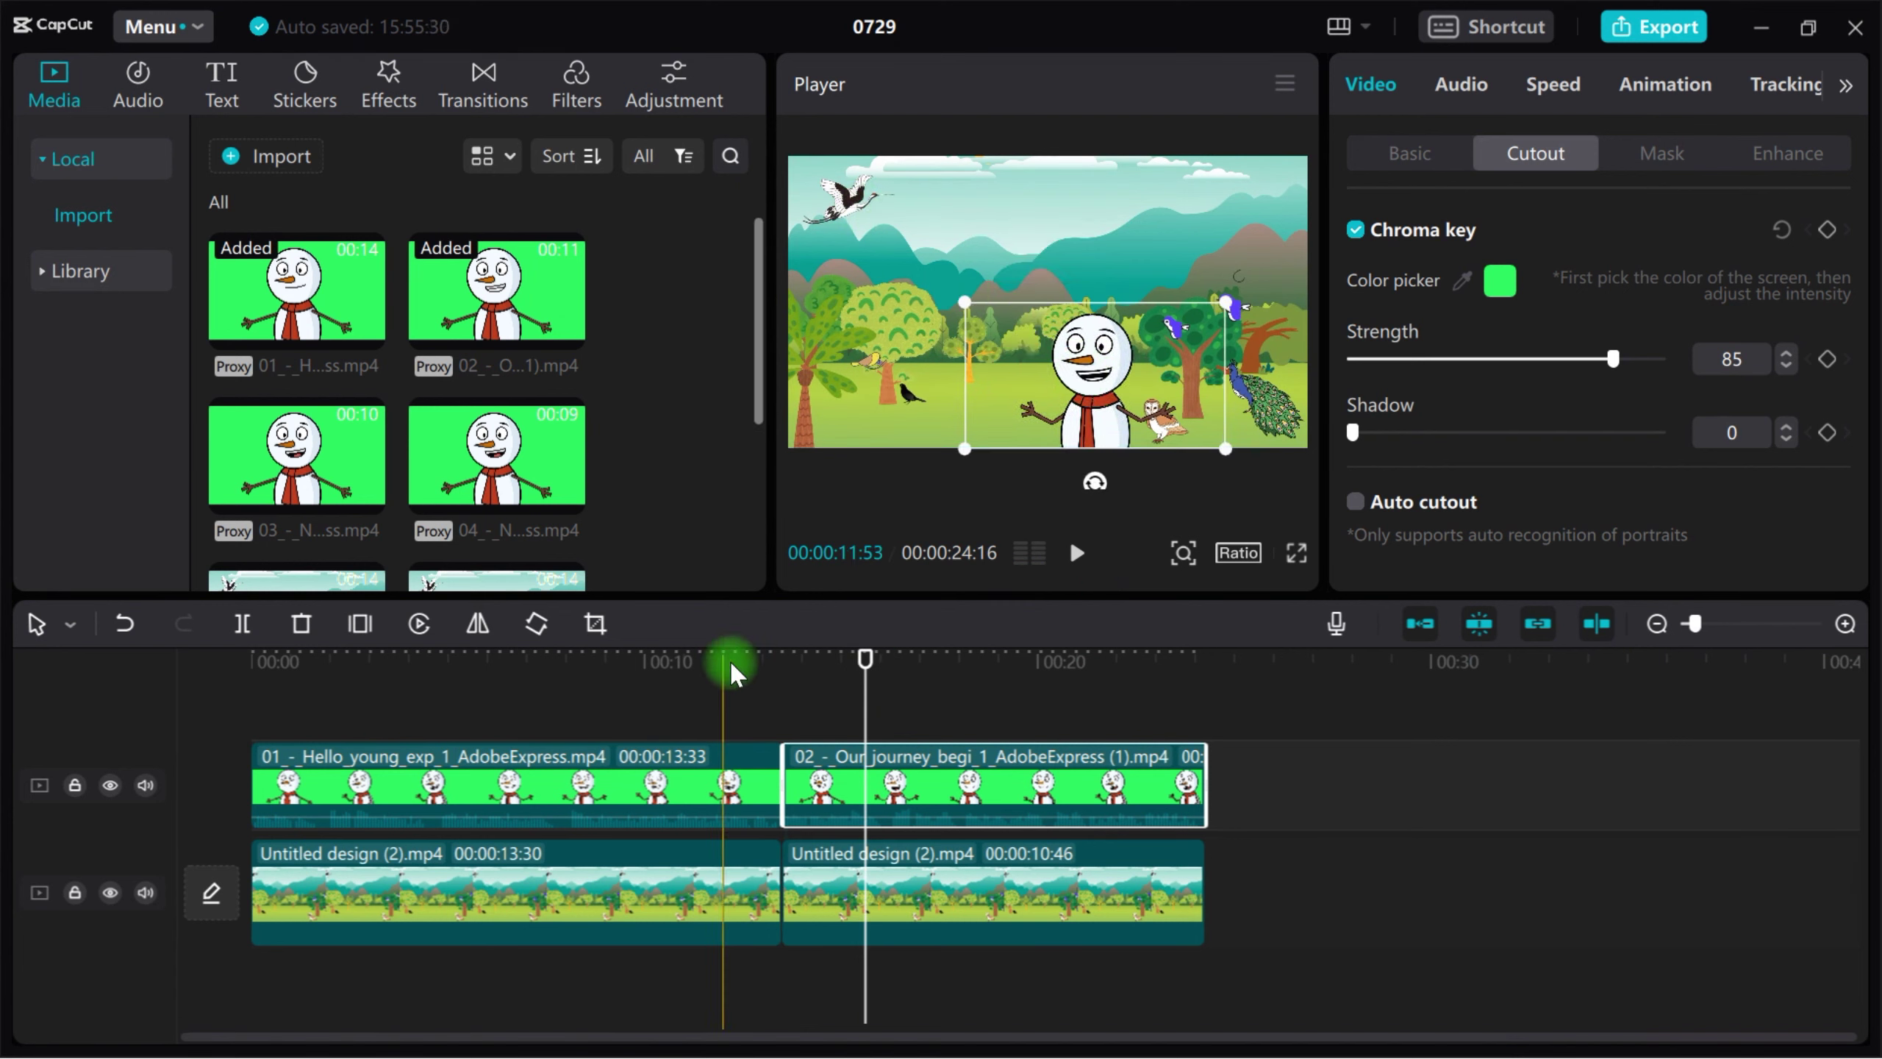
drag(732, 663, 820, 676)
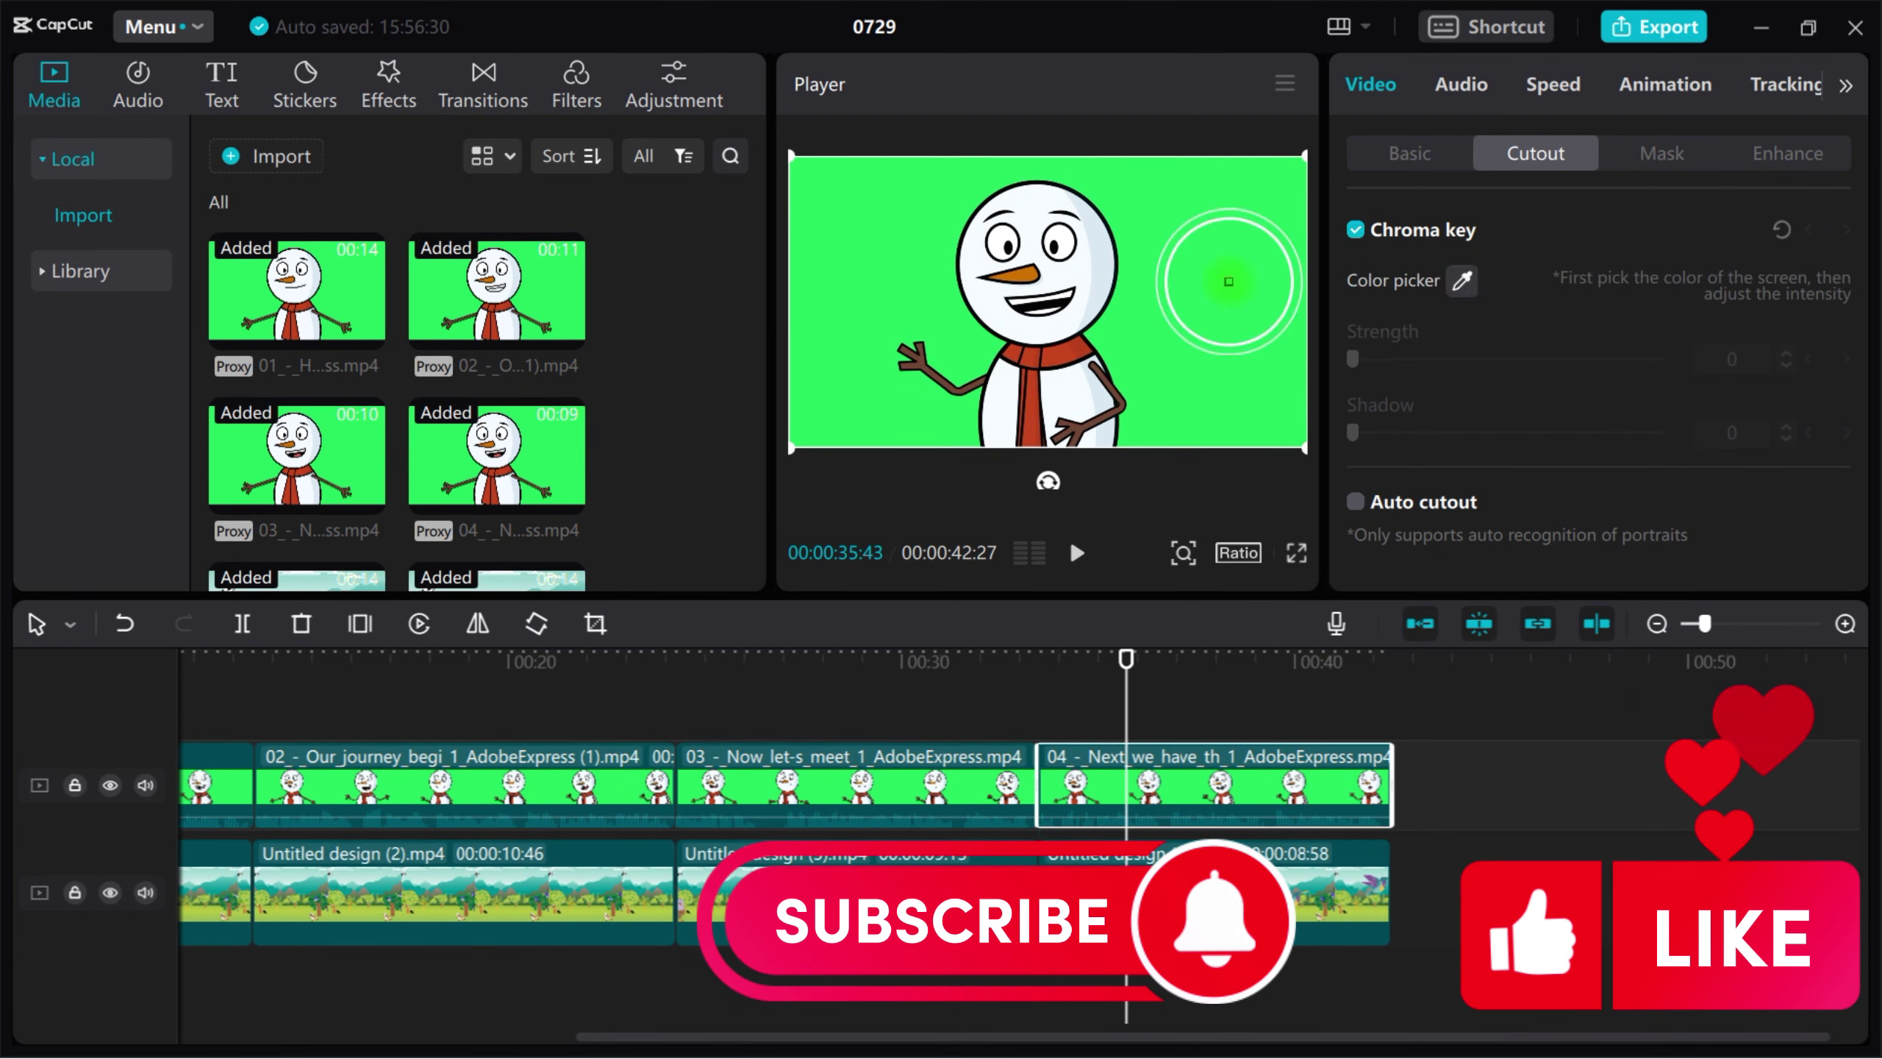
click(1229, 281)
Set the export title and export the video as 2K, H.264, mp4, 60fps
click(1654, 26)
click(1187, 132)
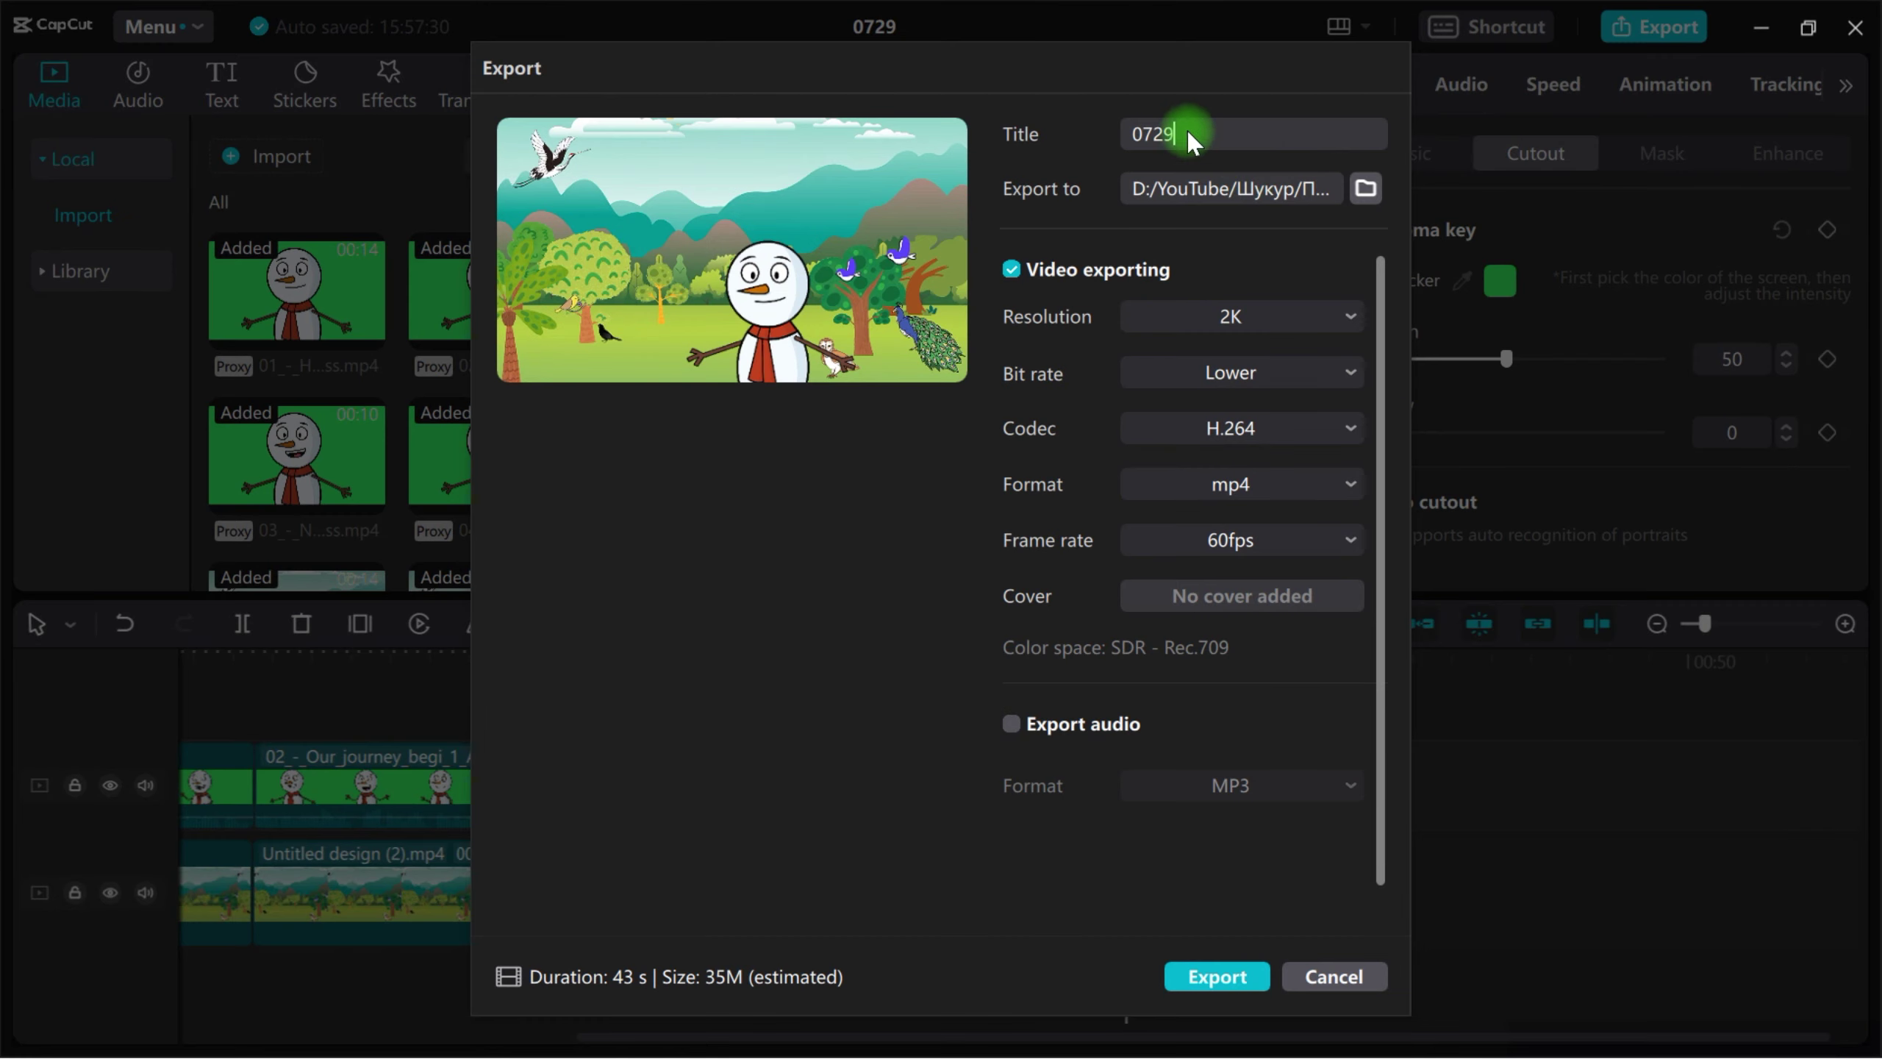
click(1232, 974)
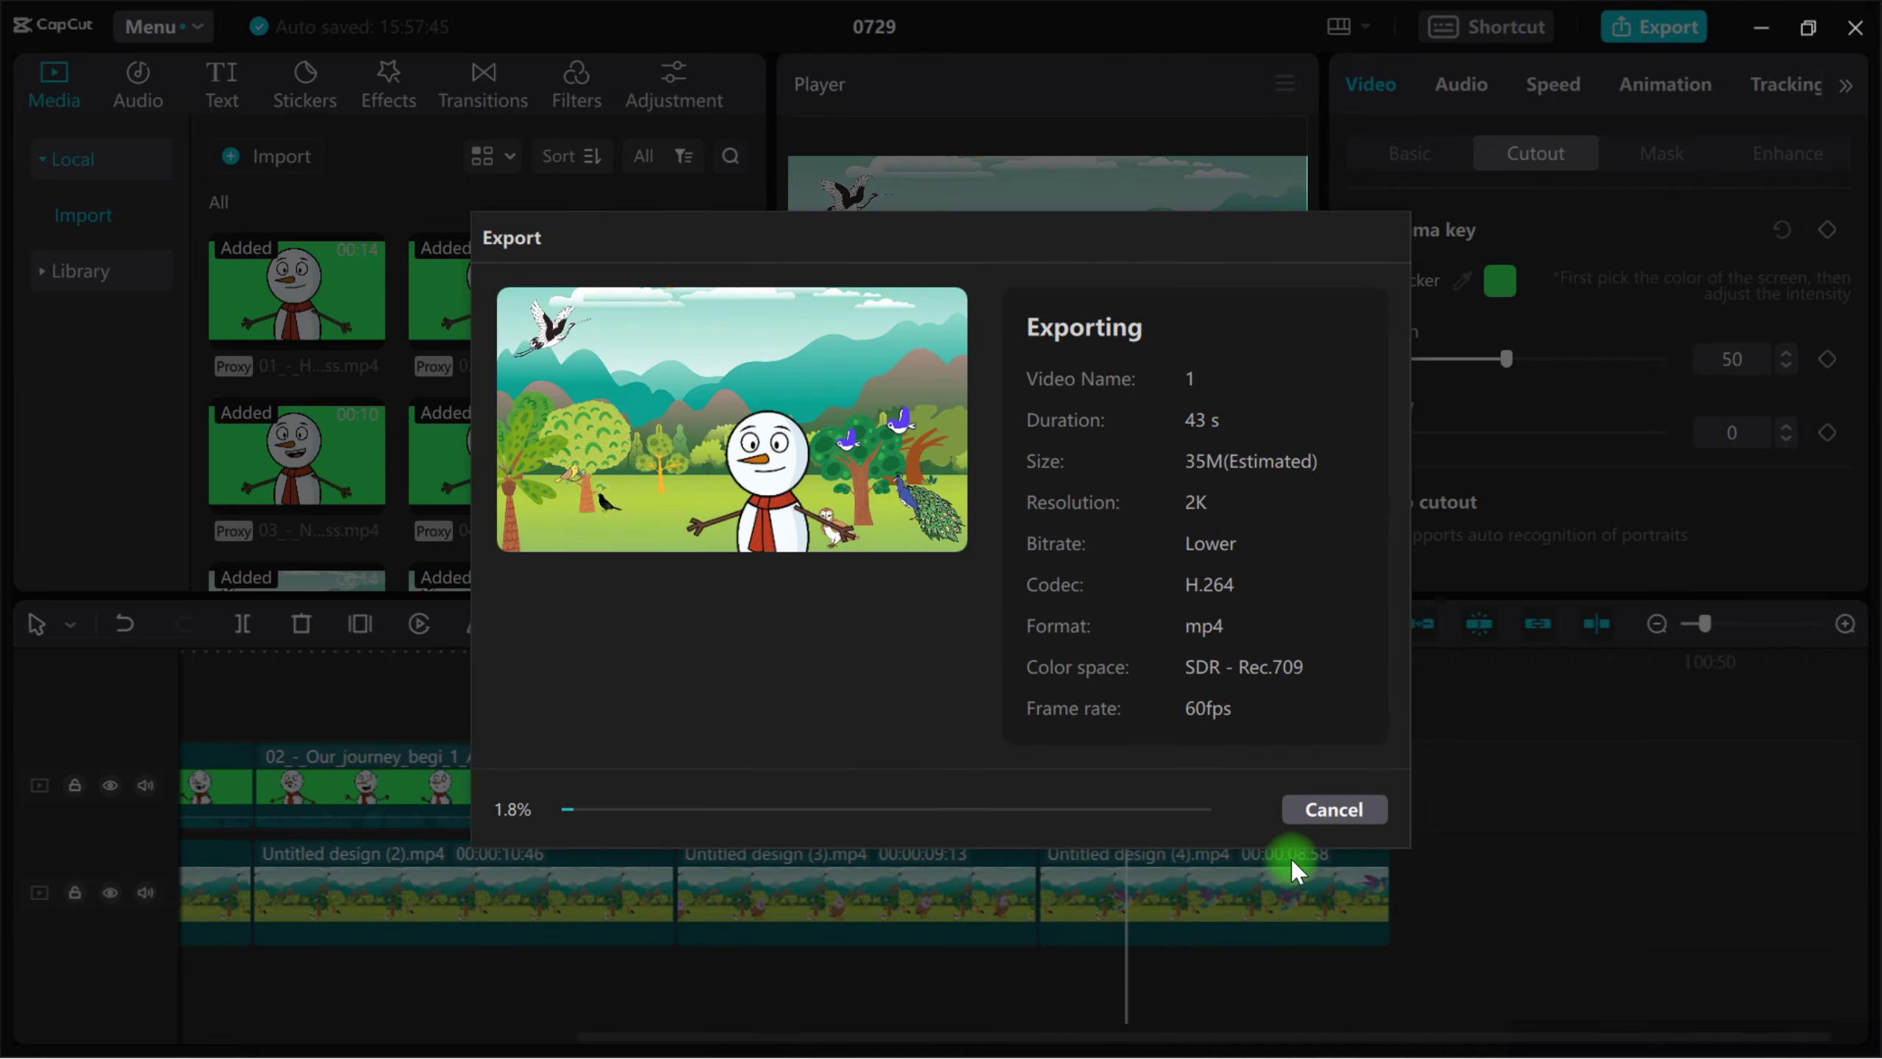